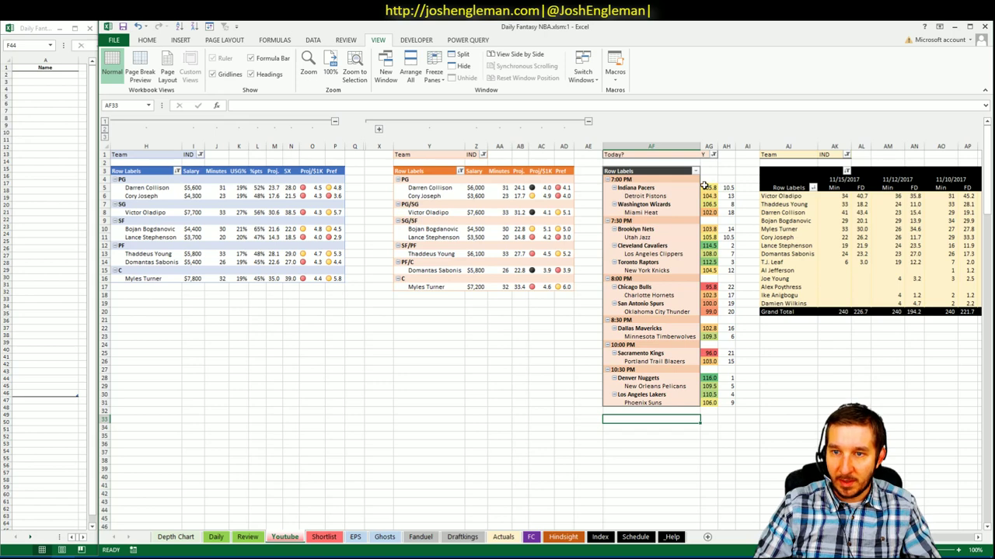
- Format the AG5:AG12 game totals to two decimals, widen column AG, and review the totals
left_click(707, 187)
key("shift+Down")
key("shift+Down")
key("shift+Down")
key("shift+Down")
key("shift+Down")
key("shift+Down")
key("shift+Down")
key("shift+Down")
key("shift+Down")
key("shift+Down")
key("shift+Down")
key("shift+Down")
key("shift+Down")
key("shift+Down")
key("shift+Down")
key("shift+Down")
key("shift+Down")
key("shift+Down")
key("shift+Down")
key("shift+Down")
key("shift+Down")
key("shift+Down")
key("shift+Down")
key("shift+Down")
key("shift+Down")
key("shift+Down")
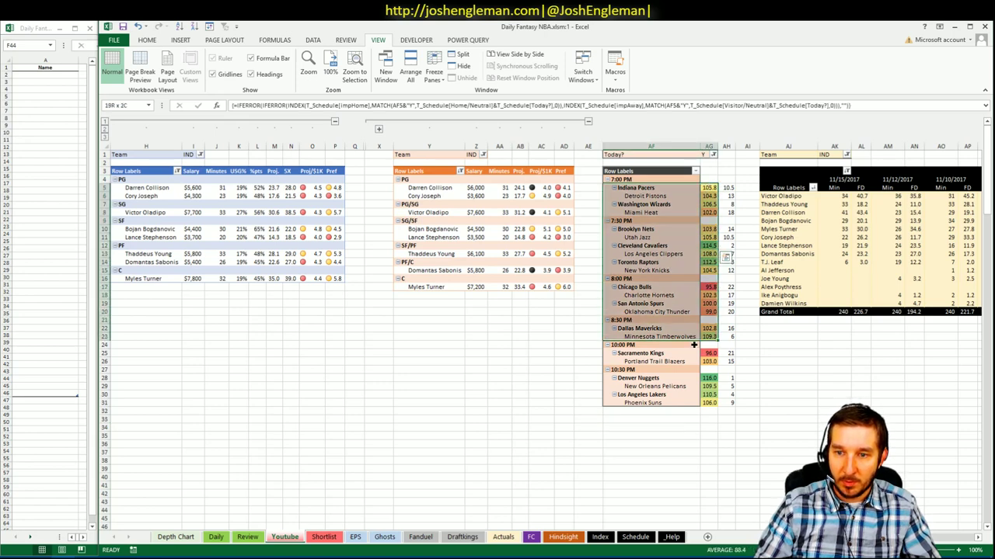
left_click(147, 40)
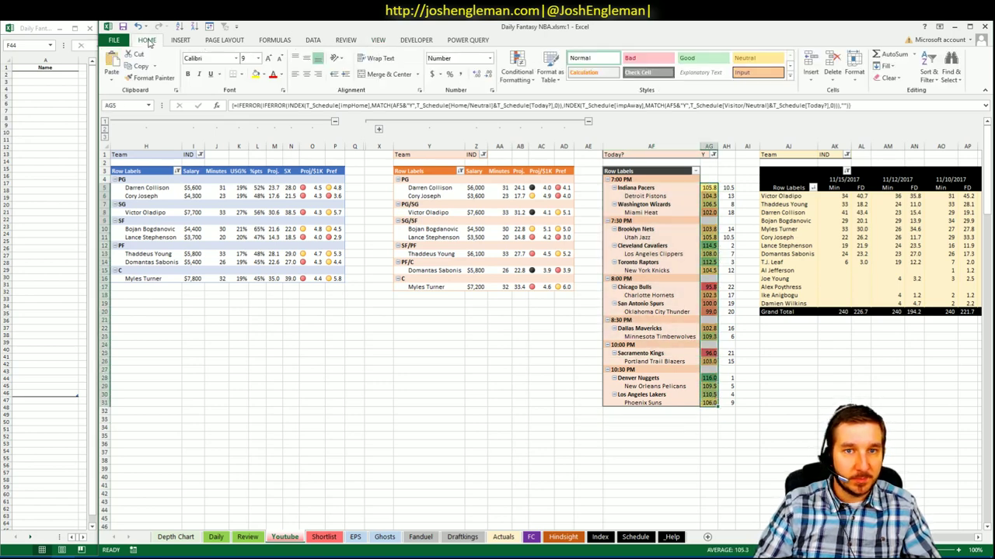
left_click(476, 74)
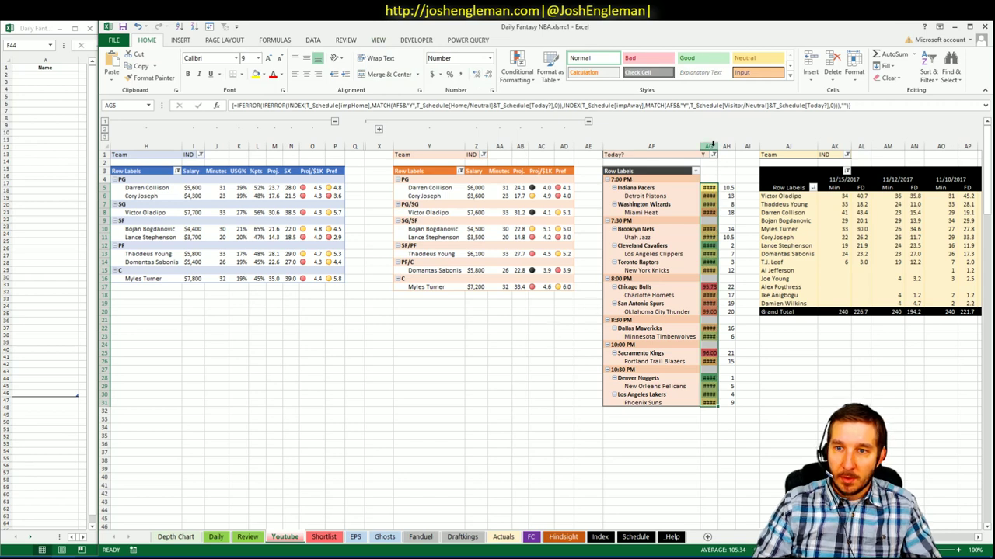
left_click_drag(718, 146, 722, 146)
left_click_drag(731, 187, 732, 196)
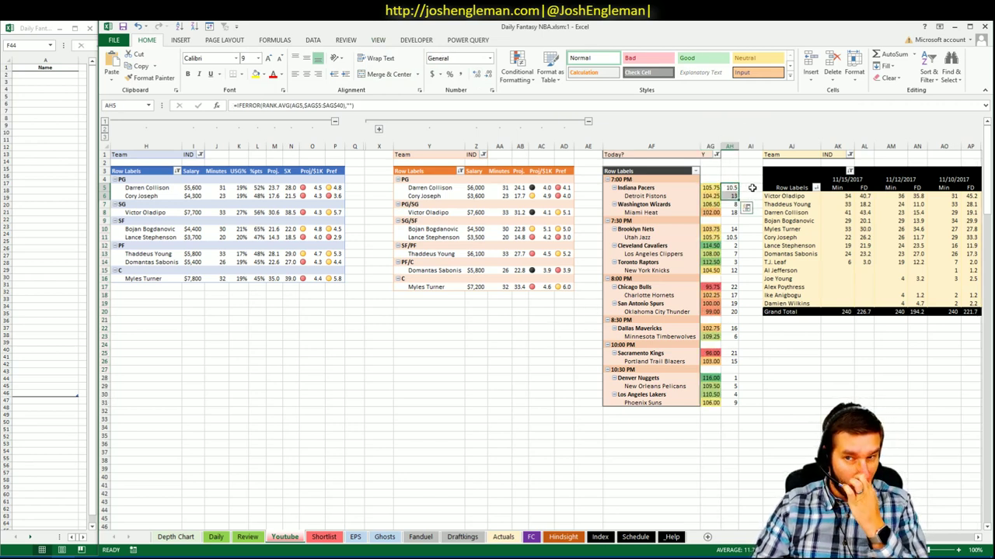
left_click(709, 213)
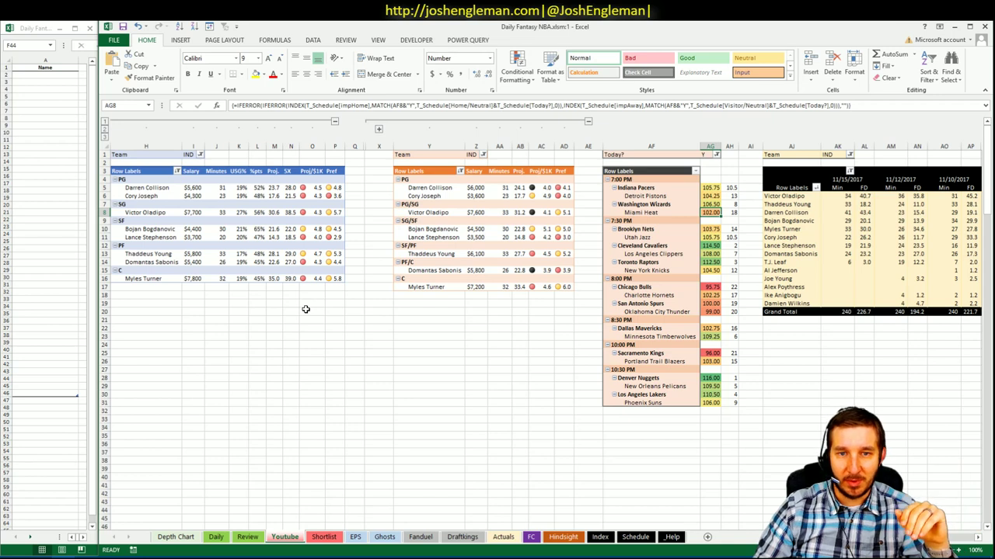
right_click(525, 245)
key("Escape")
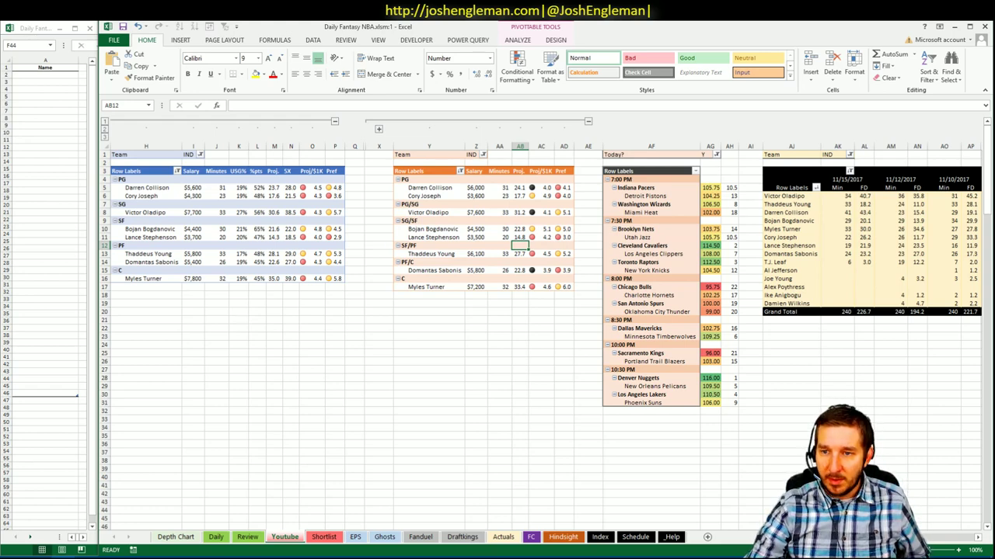
scroll(854, 205, "right", 10)
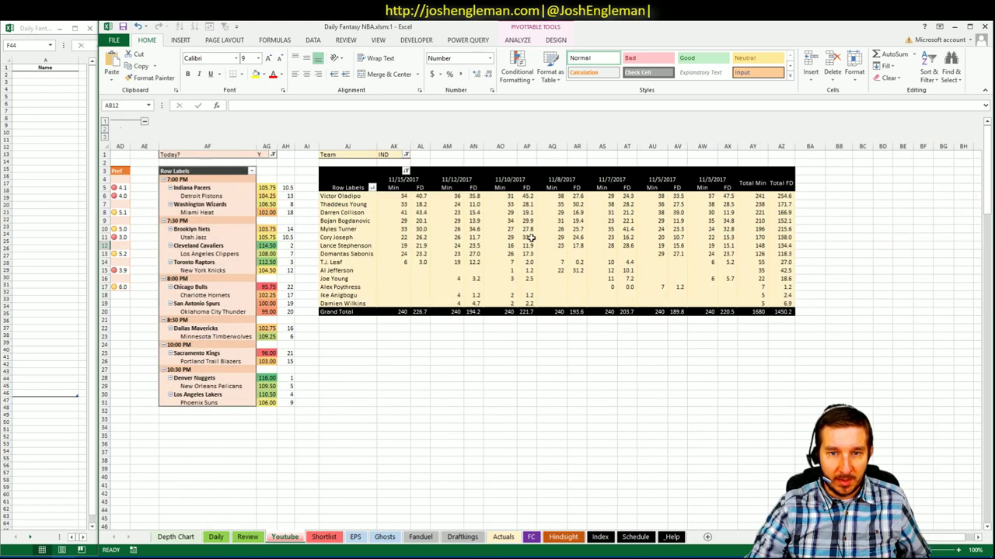
left_click(420, 253)
left_click(472, 254)
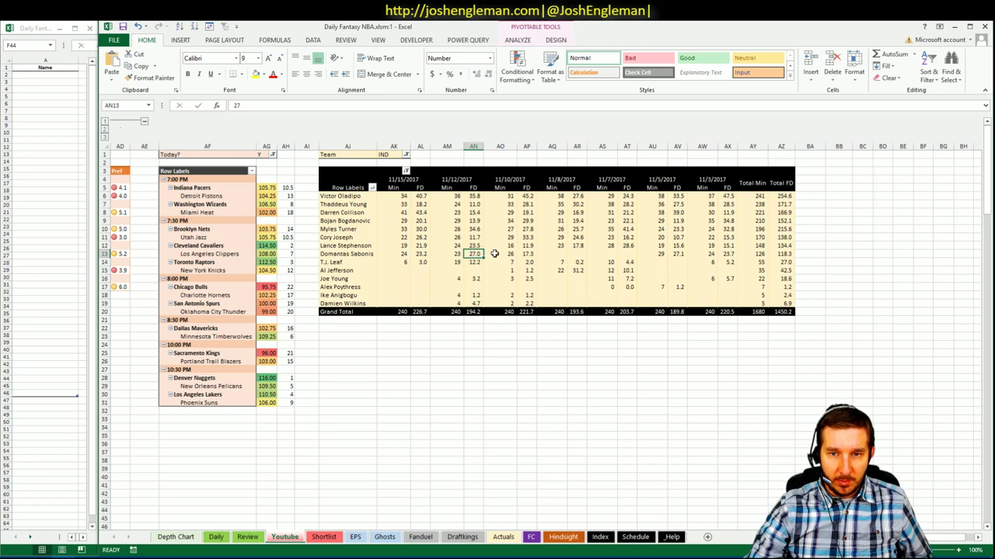
left_click(529, 255)
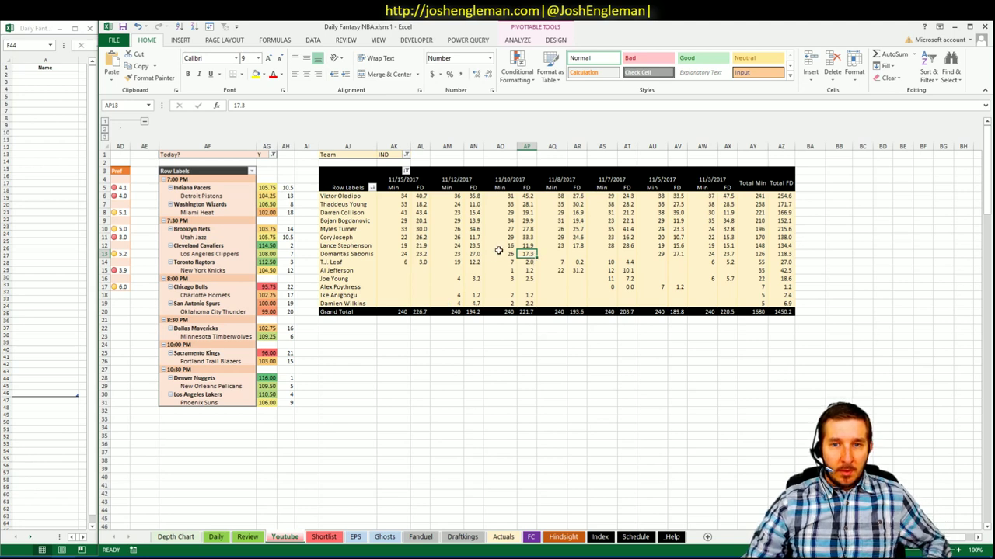
left_click(684, 255)
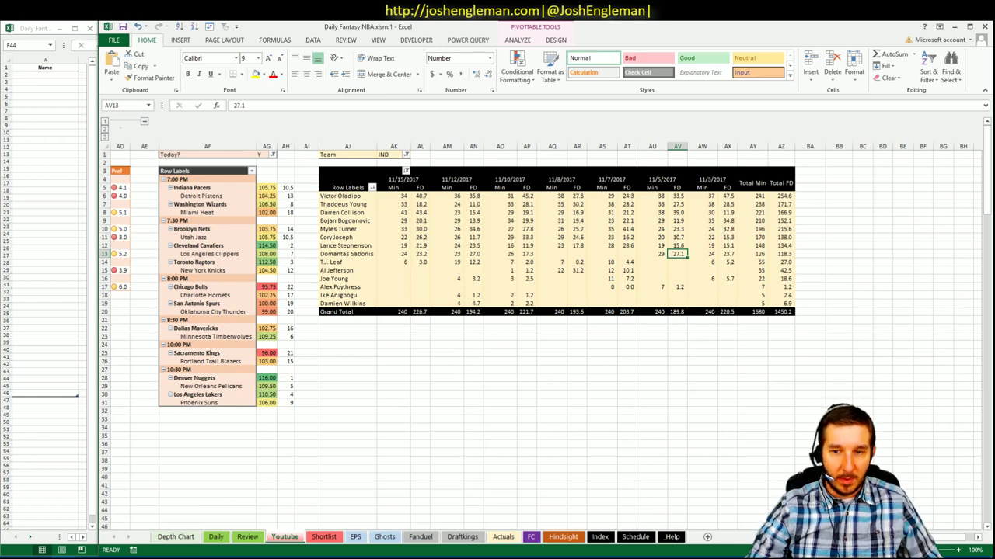
scroll(544, 334, "left", 8)
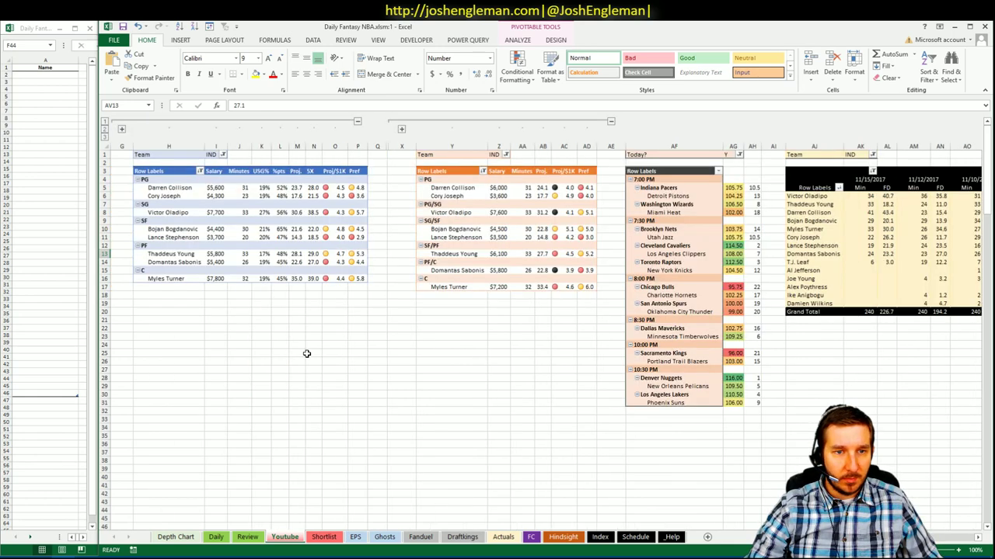
left_click(315, 262)
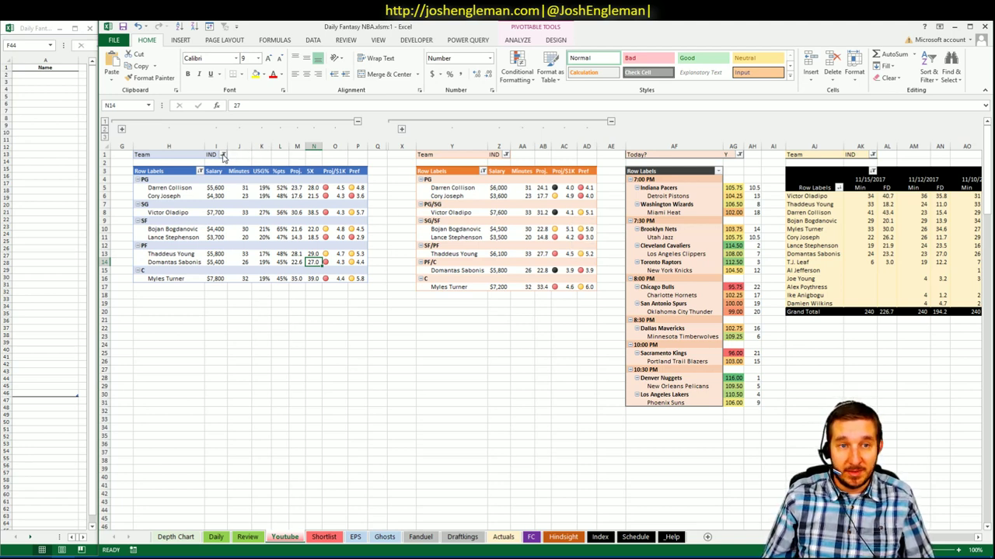
- Filter the first and second team pivots to DET
left_click(223, 155)
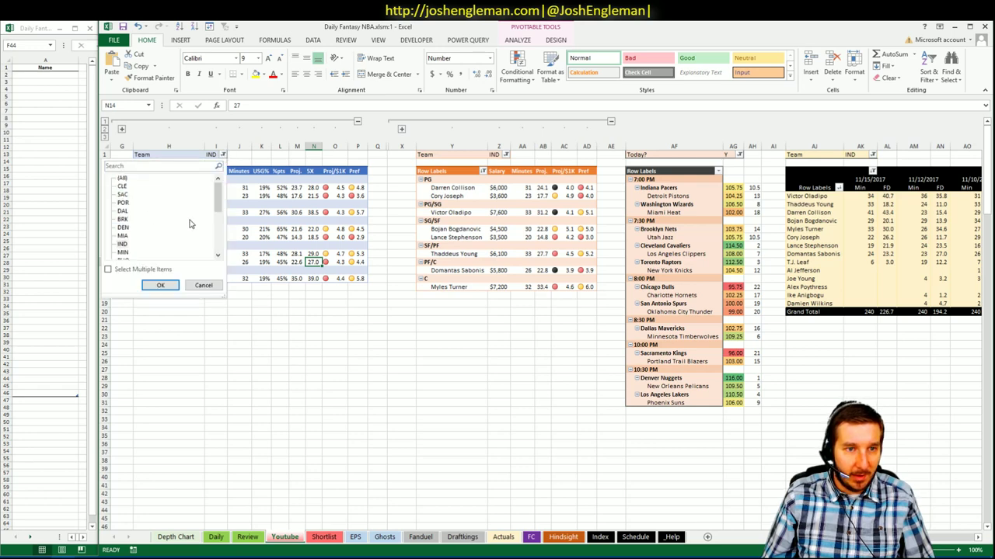
left_click(219, 247)
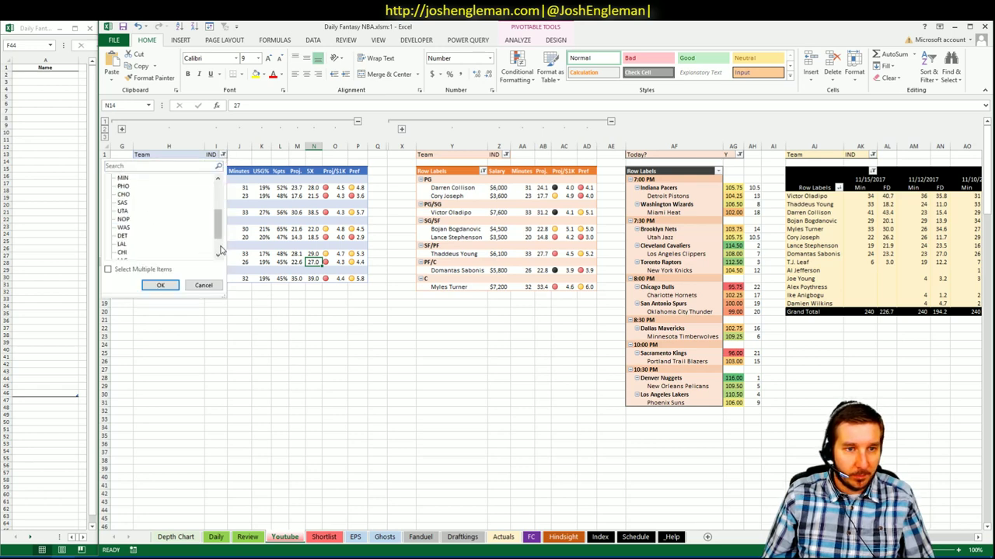
left_click(160, 285)
left_click(494, 146)
left_click(501, 155)
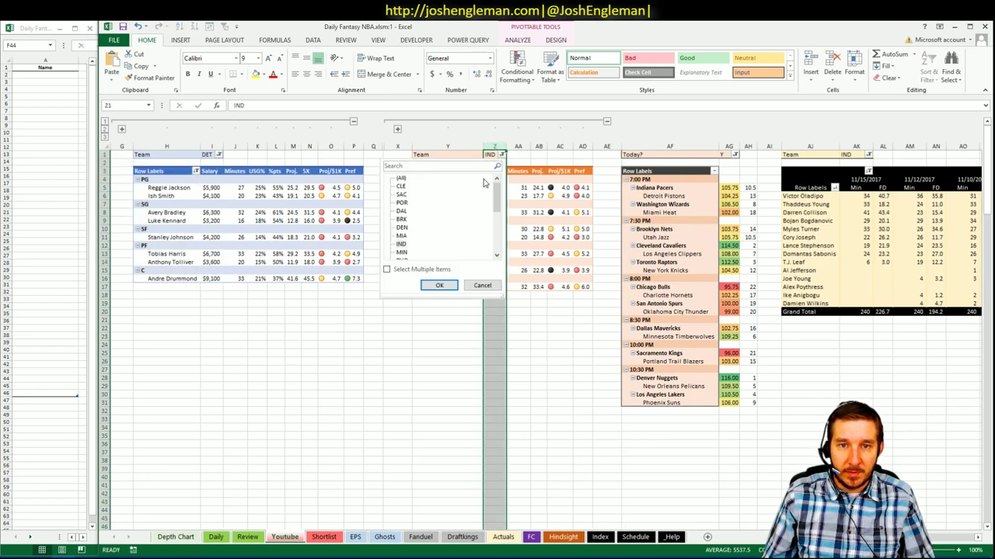
left_click(495, 245)
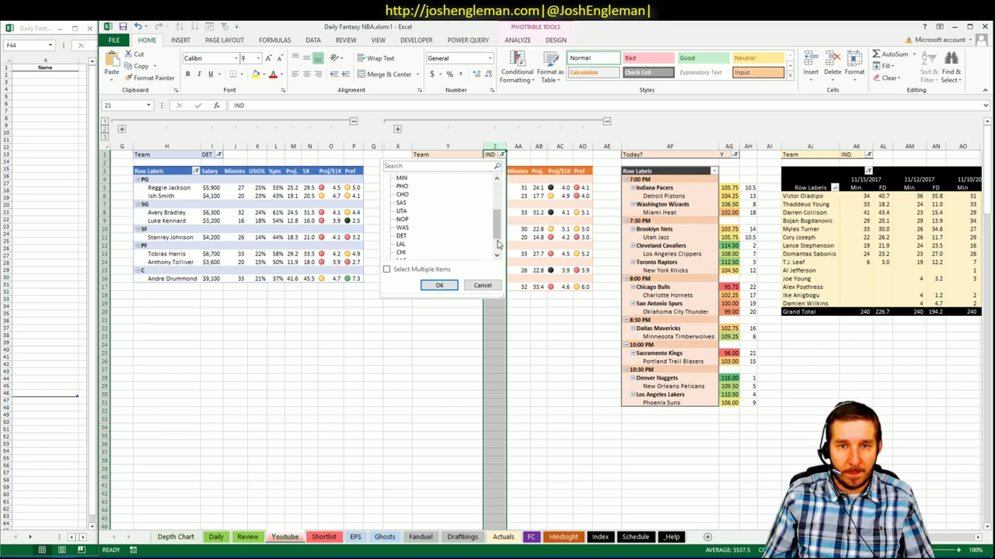
left_click(401, 237)
left_click(439, 285)
- Filter the third, game-by-game minutes and FD pivot to DET
left_click(876, 154)
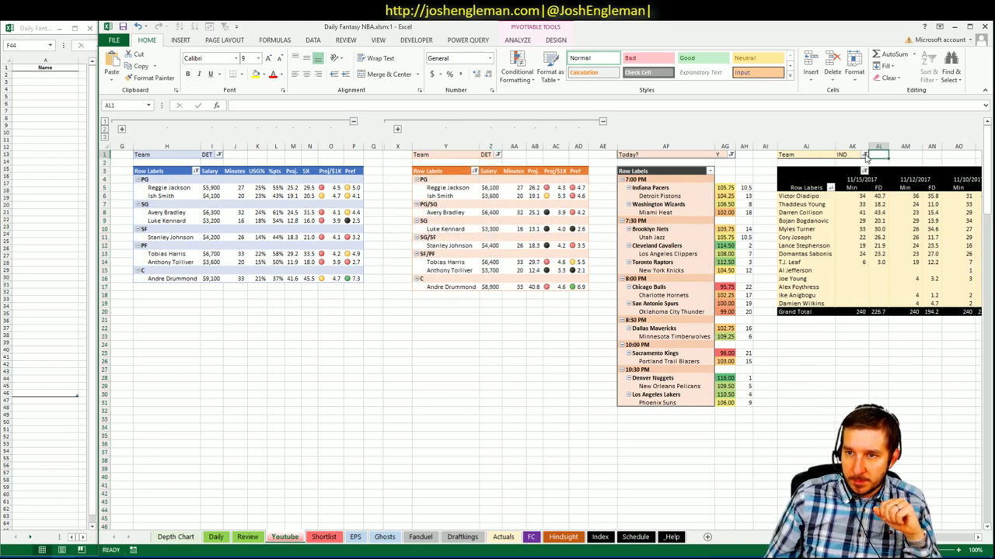
left_click(863, 154)
scroll(777, 218, "down", 2)
left_click(765, 227)
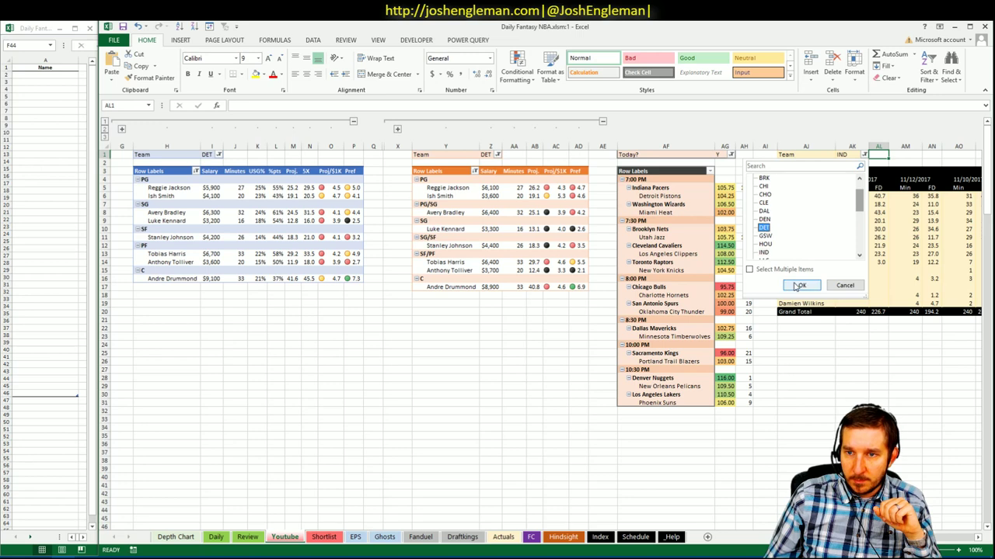
left_click(799, 286)
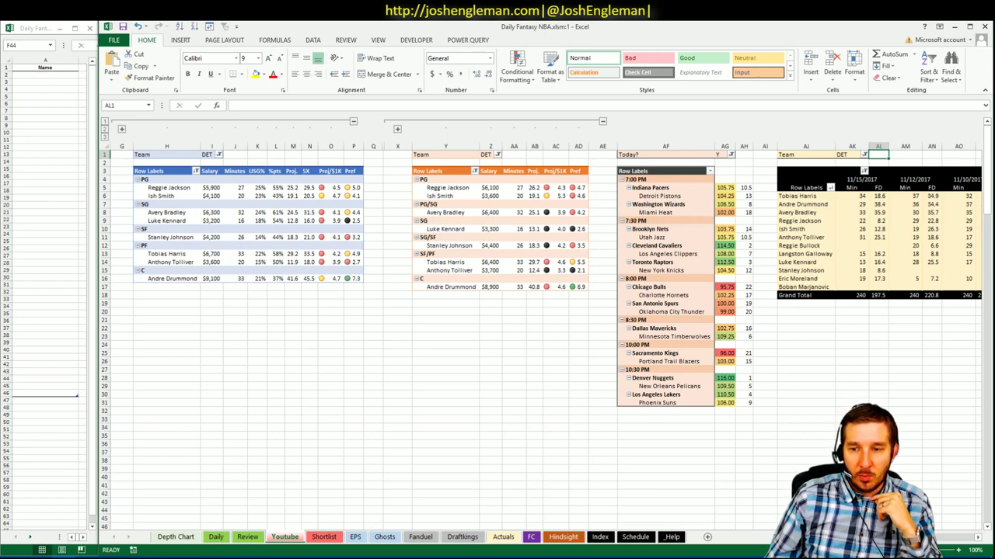
scroll(497, 311, "right", 10)
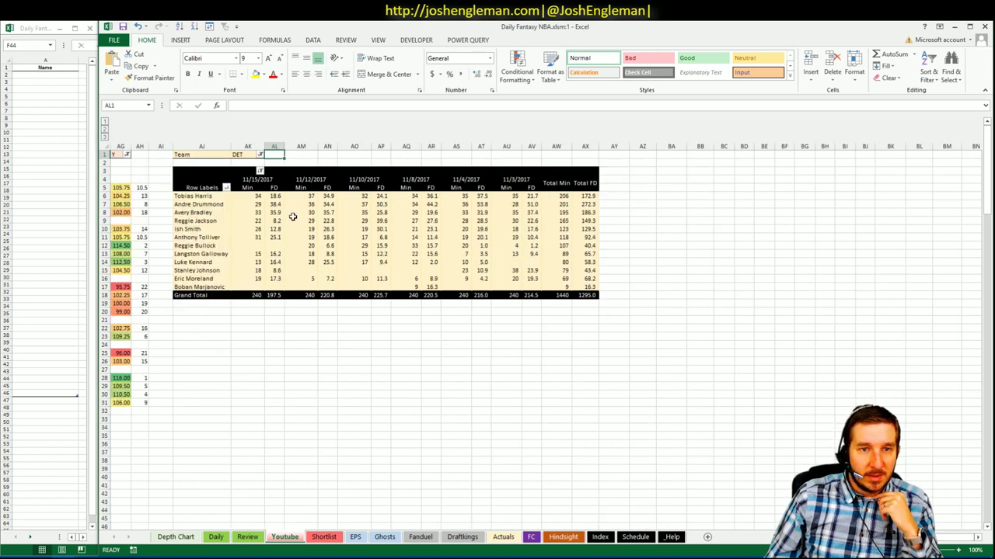
left_click(276, 204)
left_click(329, 204)
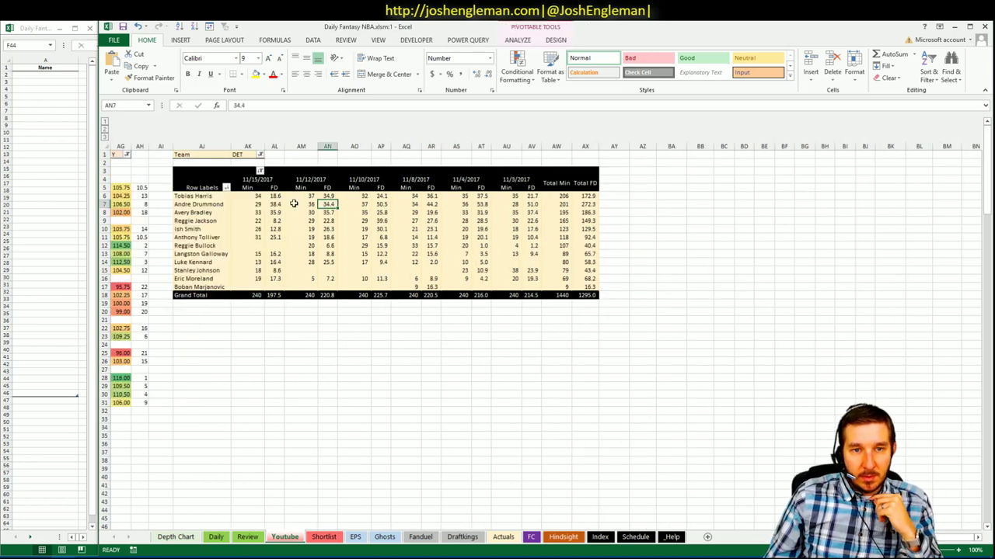
left_click(259, 204)
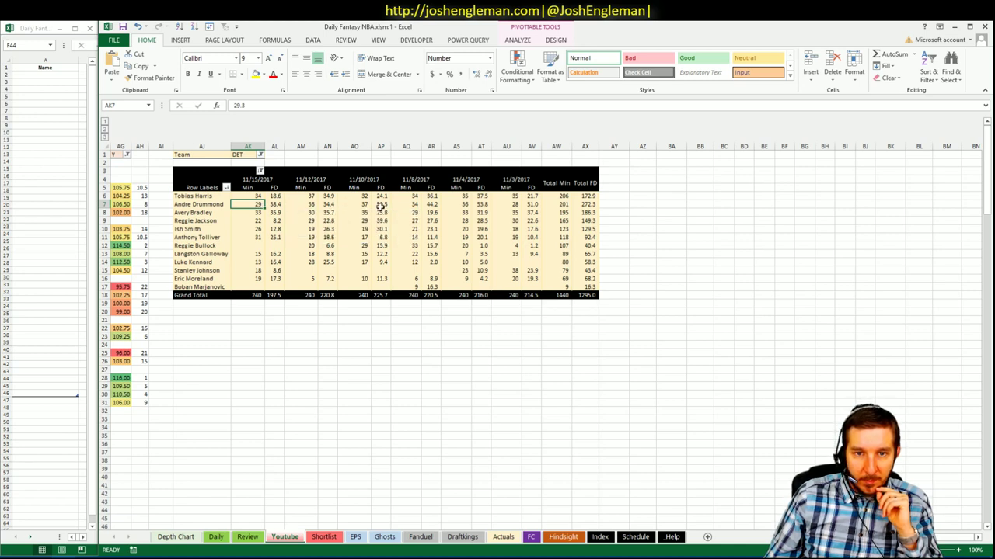
left_click(410, 204)
left_click(505, 205)
left_click_drag(532, 205, 376, 205)
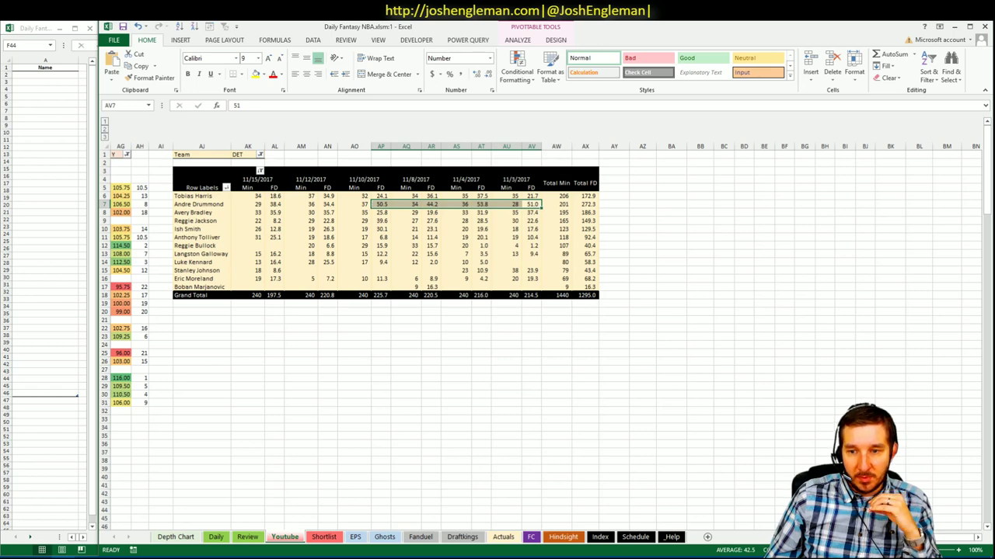
scroll(498, 335, "left", 10)
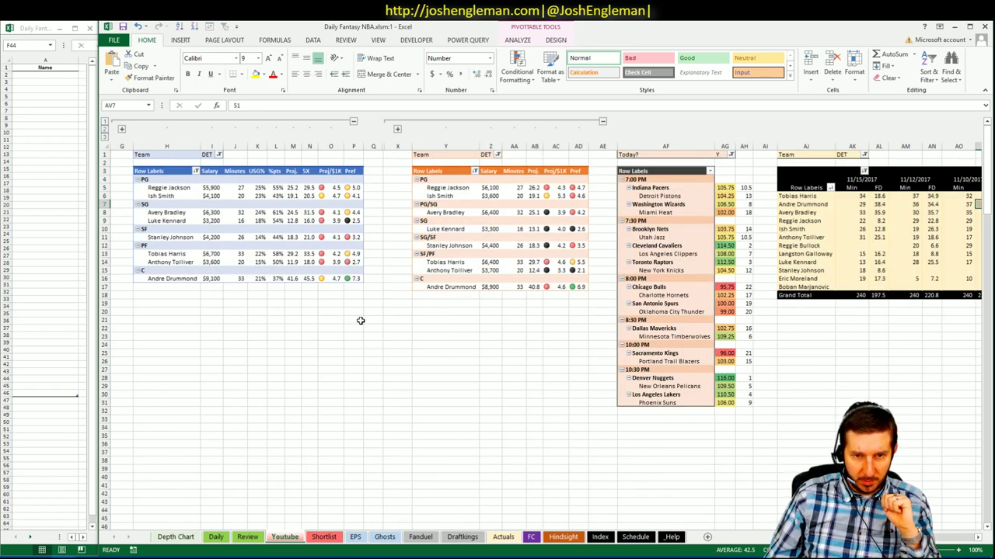
left_click(355, 295)
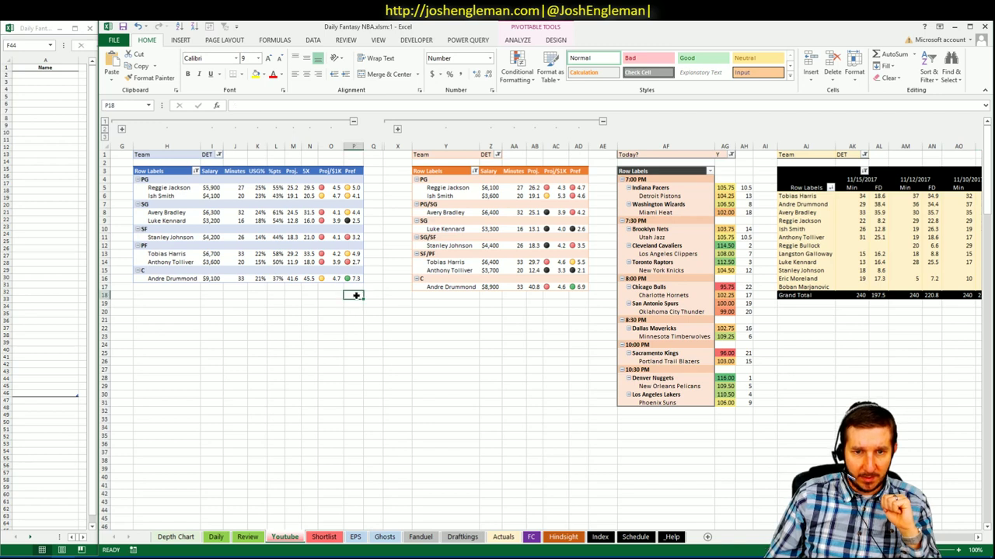
- Enter Andre Drummond in cell A2 of the shortlist window, then return to the main workbook
left_click(54, 75)
type("And")
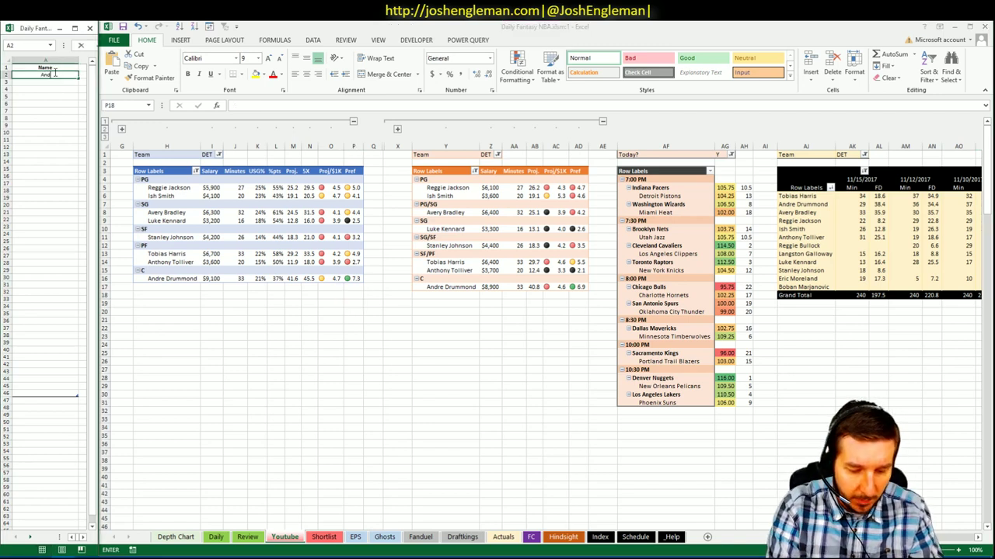
type("re Drummond")
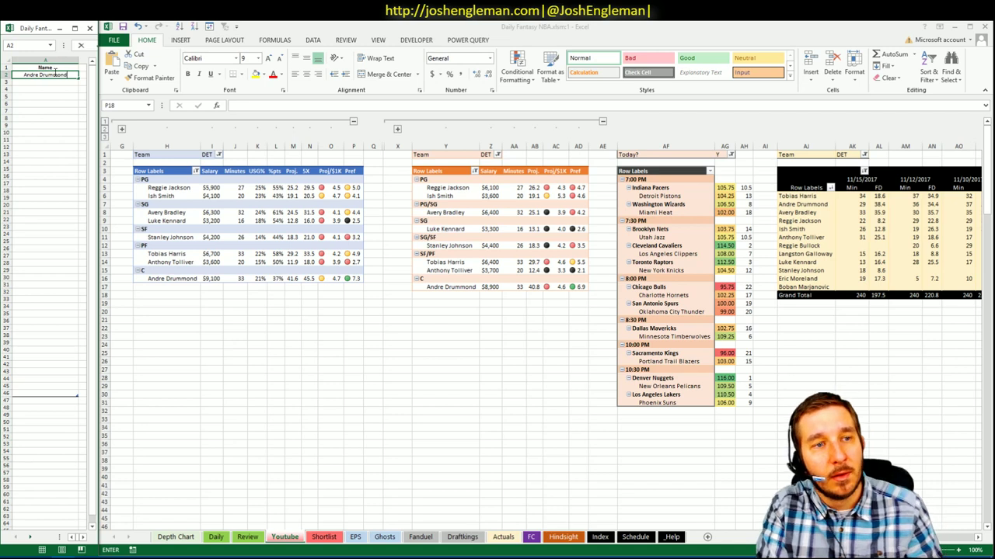
key("Return")
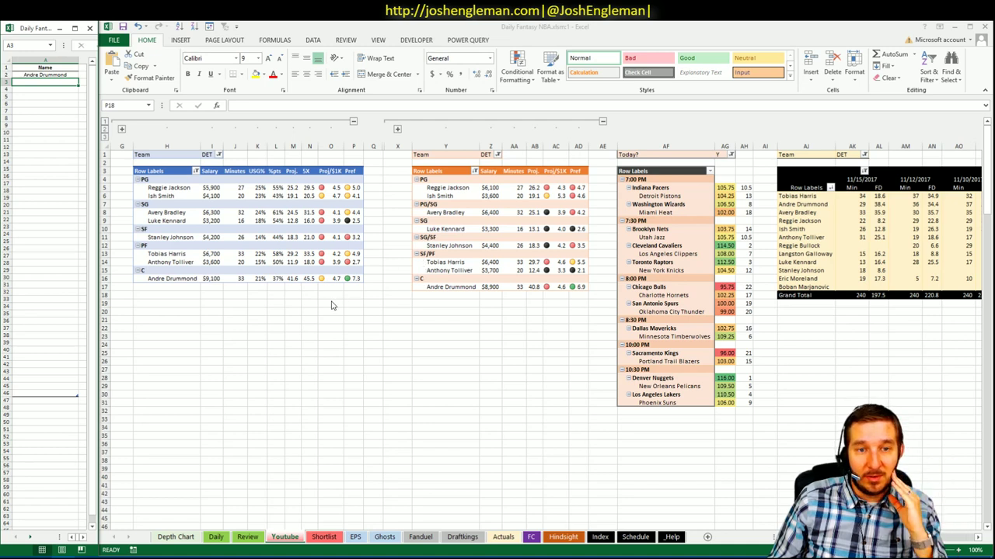
left_click(309, 295)
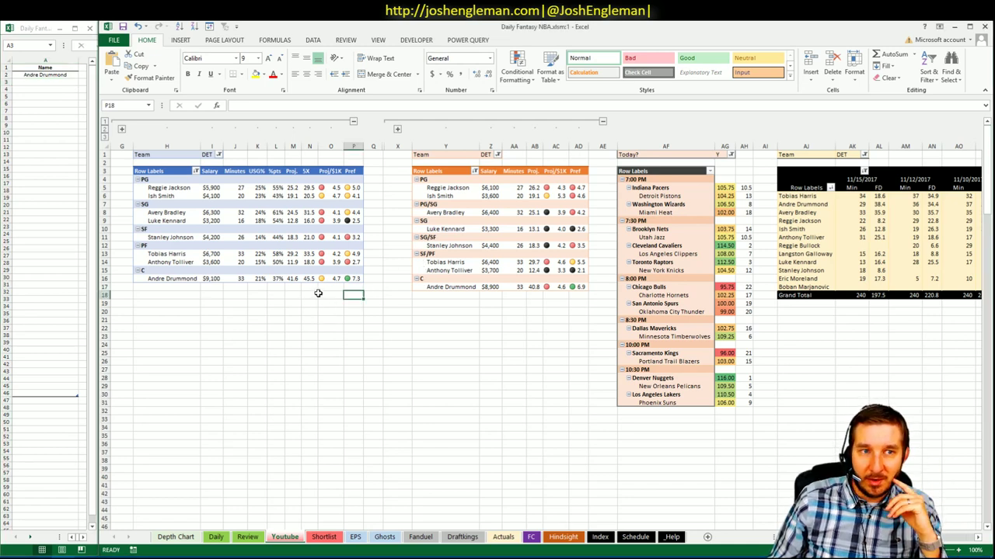
- Filter the first and second team pivots to WAS
left_click(219, 155)
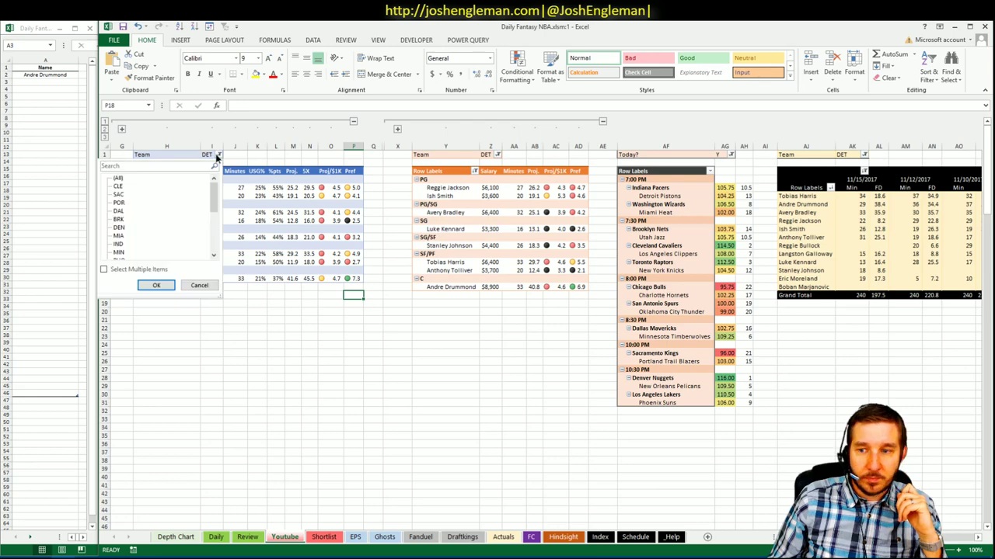
left_click_drag(215, 191, 211, 257)
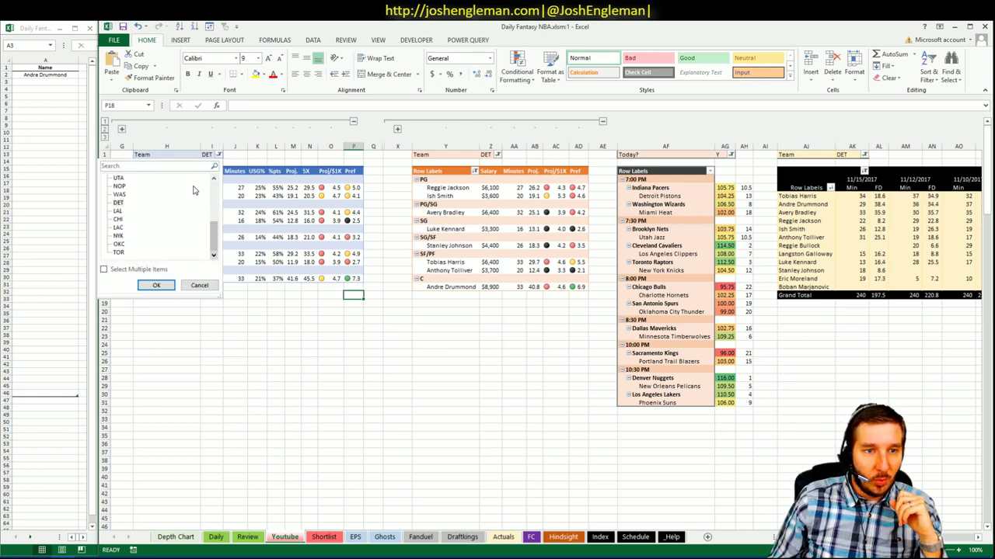
left_click(120, 195)
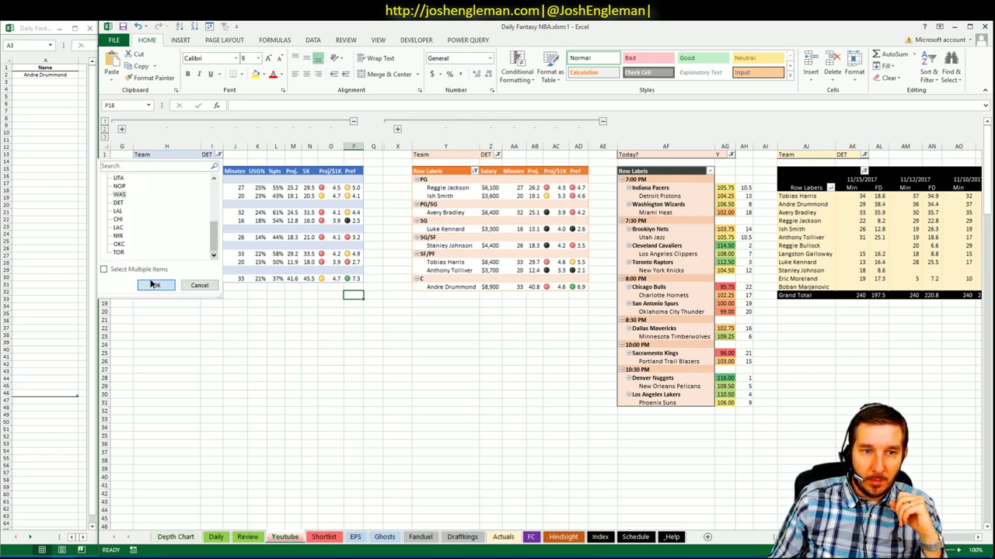
left_click(151, 285)
left_click(492, 155)
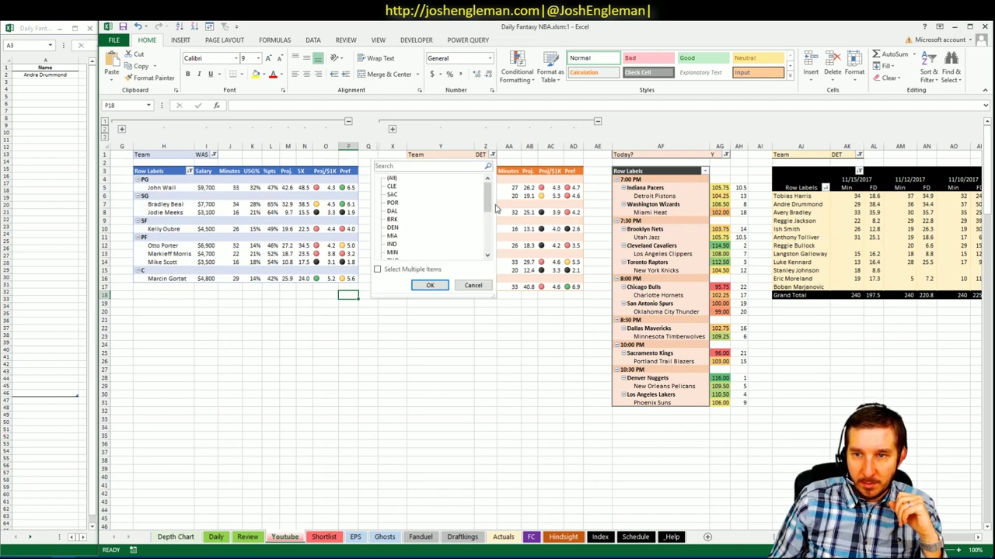
left_click_drag(488, 207, 482, 254)
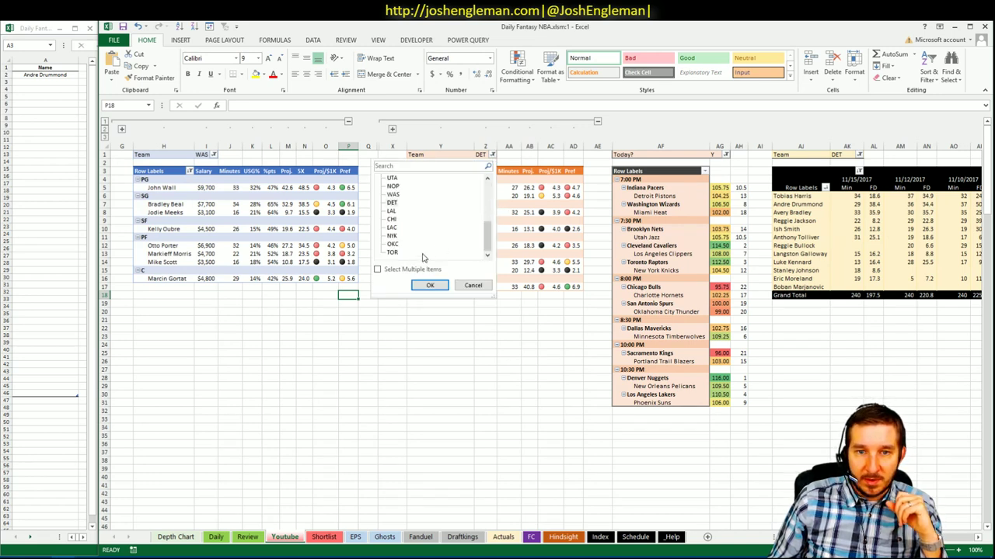
left_click(393, 195)
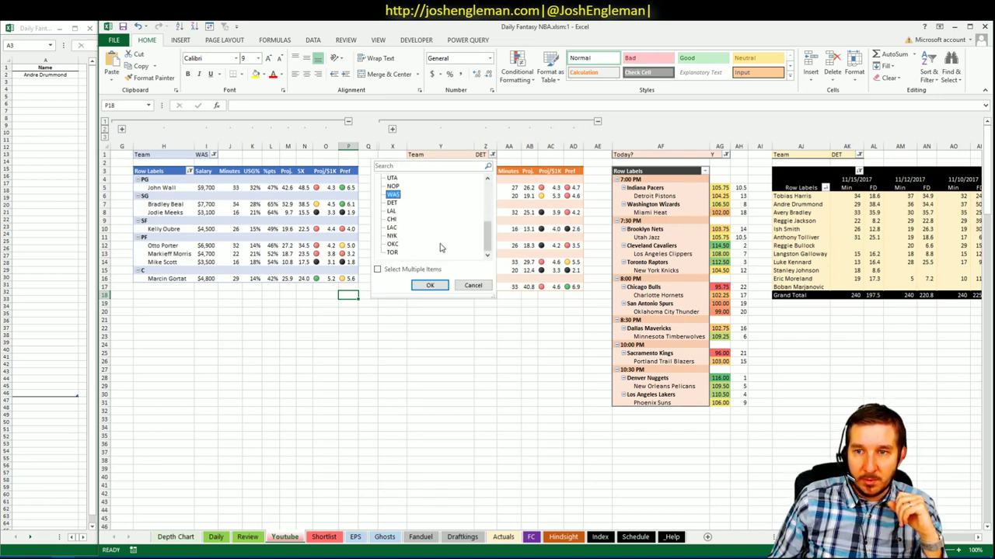
left_click(429, 285)
- Review the Washington lineup, checking Marcin Gortat's Proj/$1K value
left_click(497, 328)
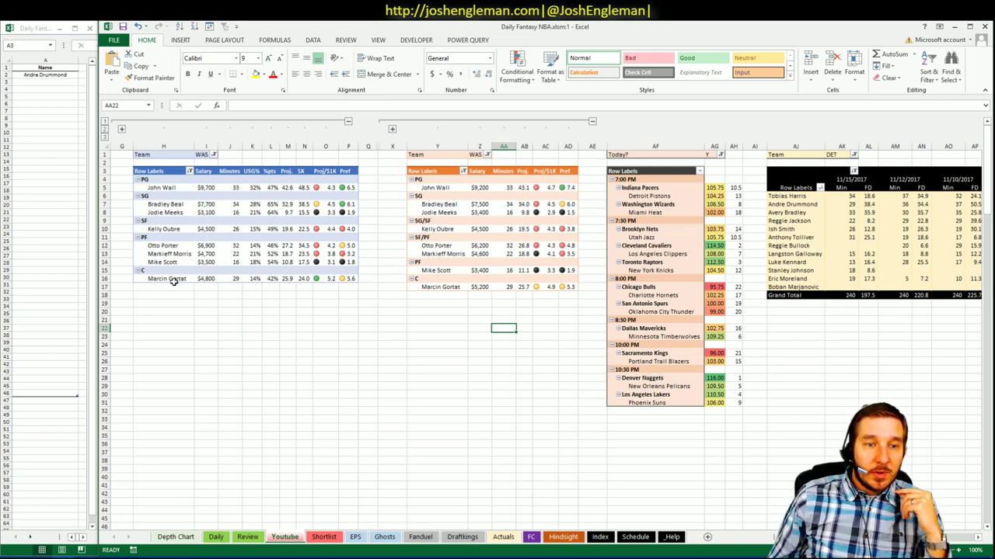
left_click(329, 279)
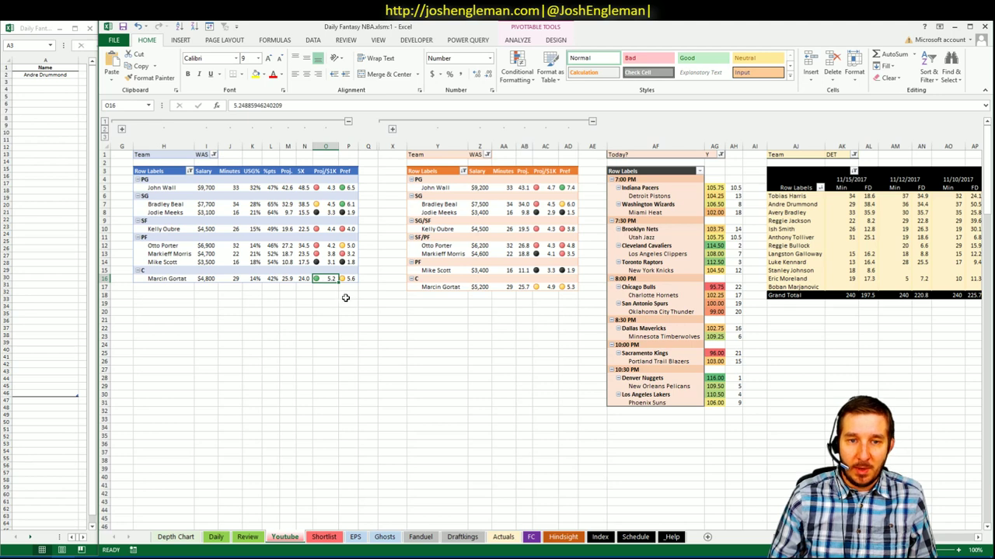
left_click(348, 295)
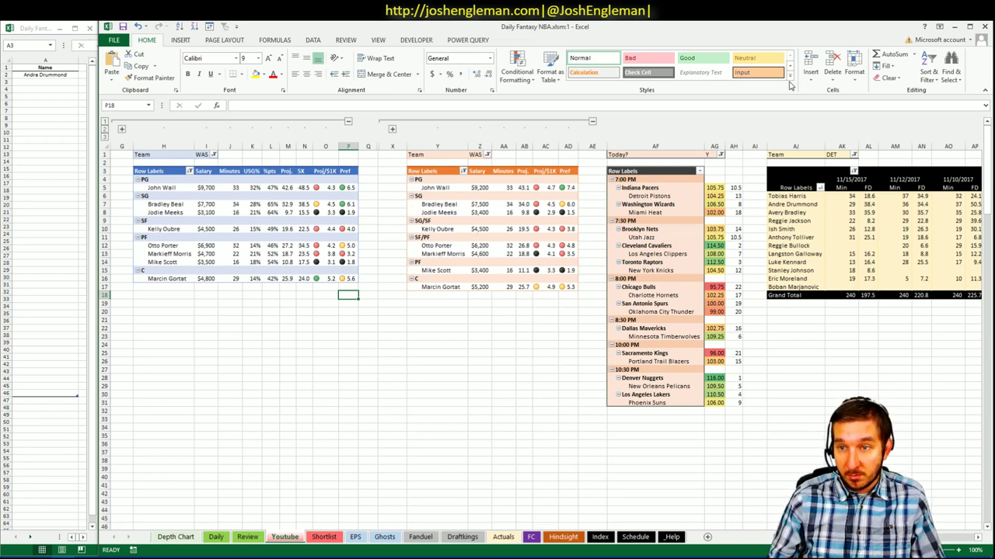
left_click(853, 154)
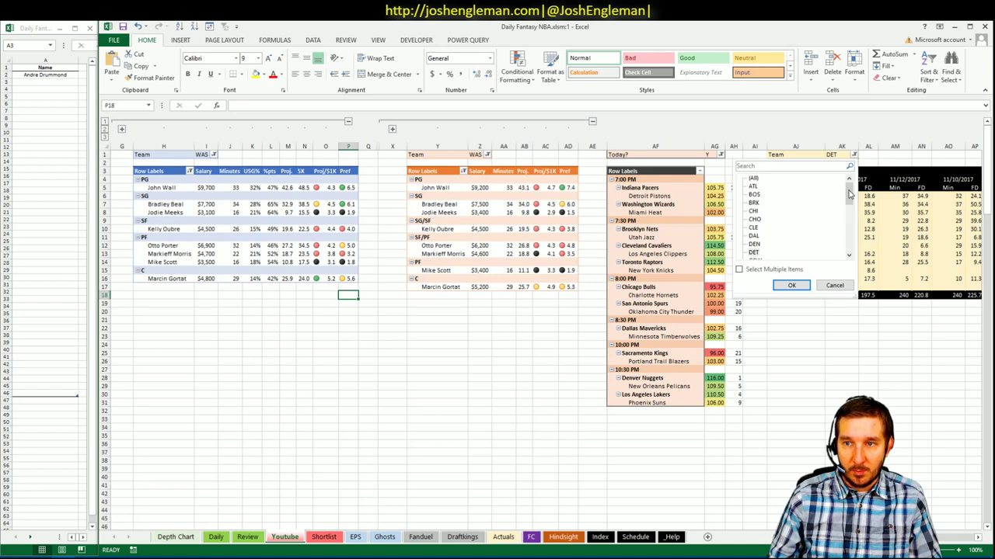
- Filter the game-by-game pivot to WAS
scroll(750, 226, "down", 6)
left_click(753, 253)
left_click(791, 285)
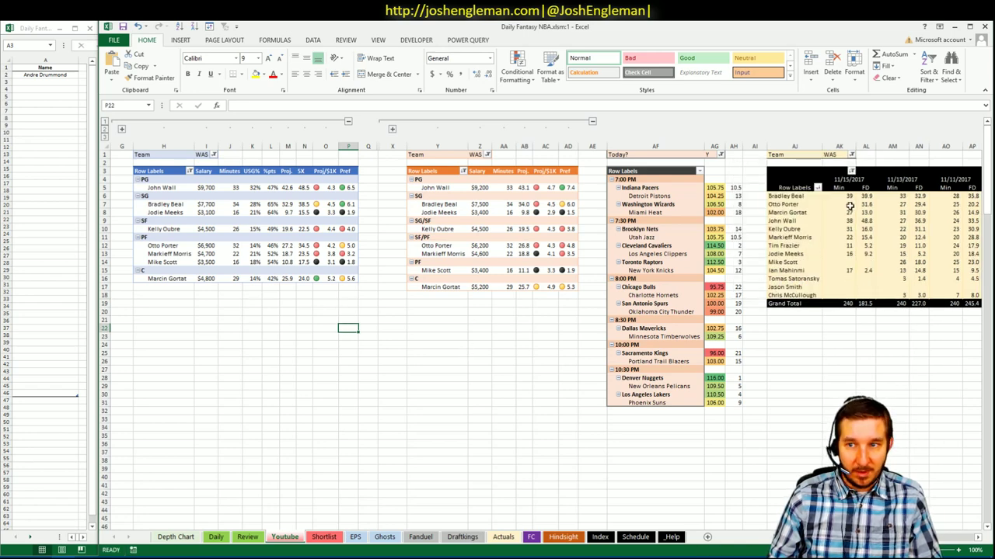
- Review Washington's game FD scores: Gortat's 13.0 and 30.9, John Wall's 48.8
left_click(861, 213)
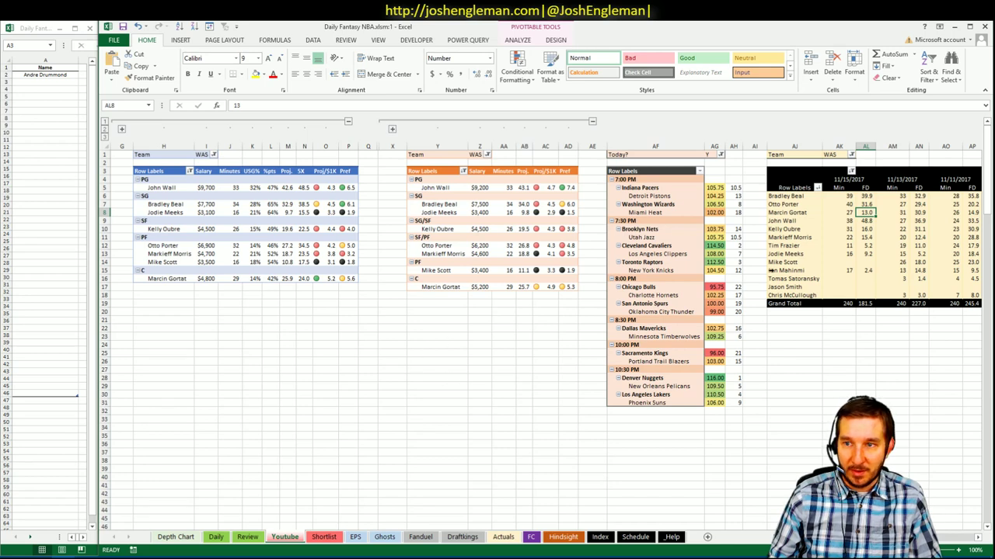
left_click(918, 213)
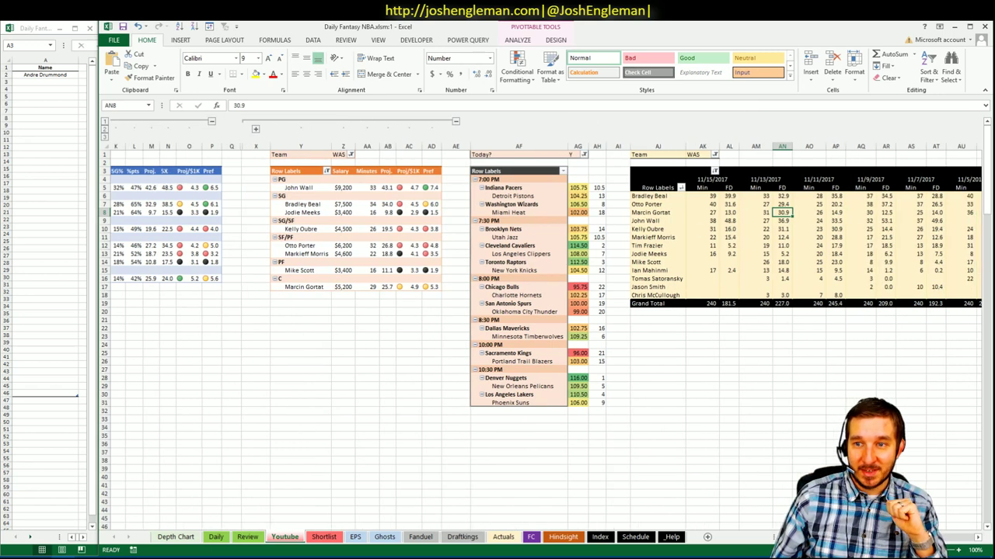
scroll(484, 216, "right", 7)
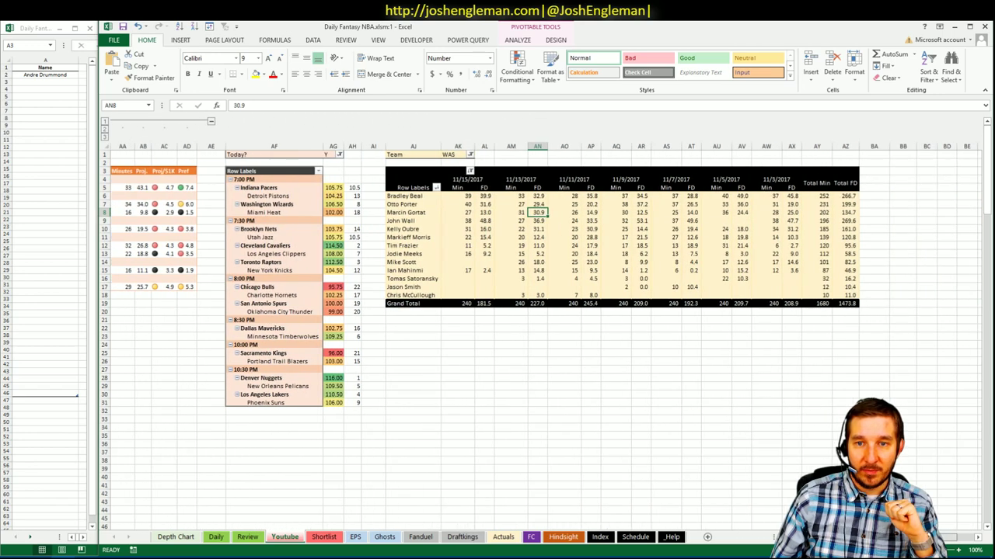
left_click(484, 220)
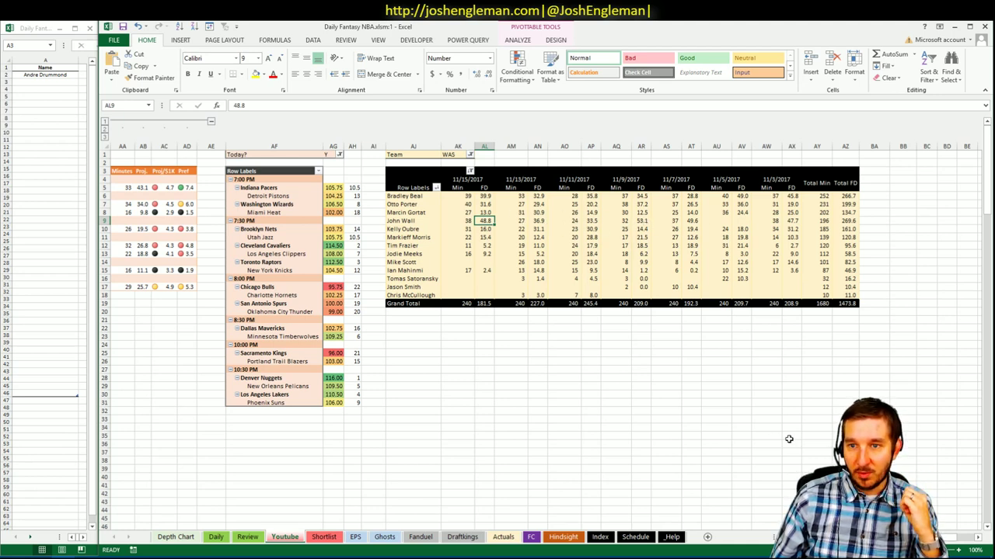
scroll(544, 311, "left", 6)
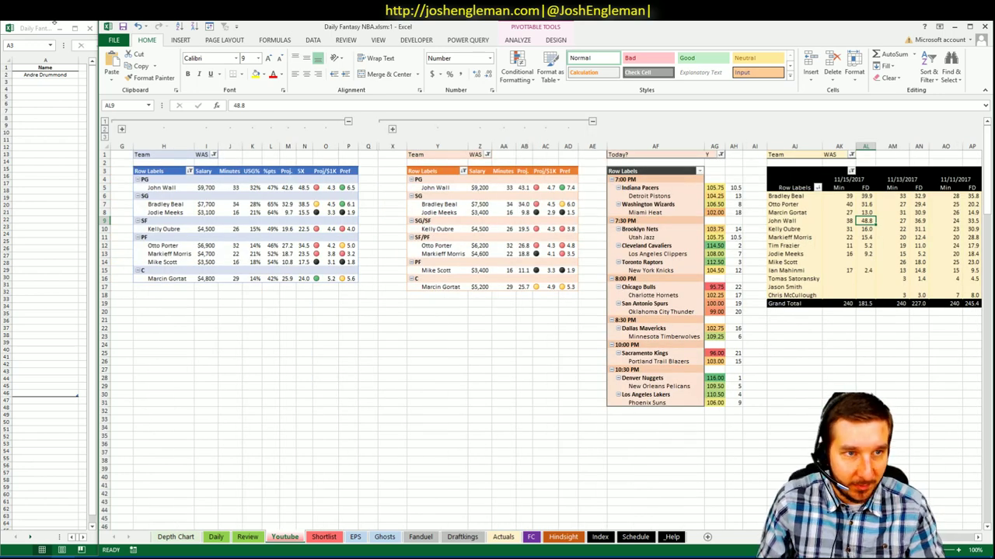
left_click(66, 82)
- Add John Wall to cell A3 of the shortlist and return to the main workbook
type("John W")
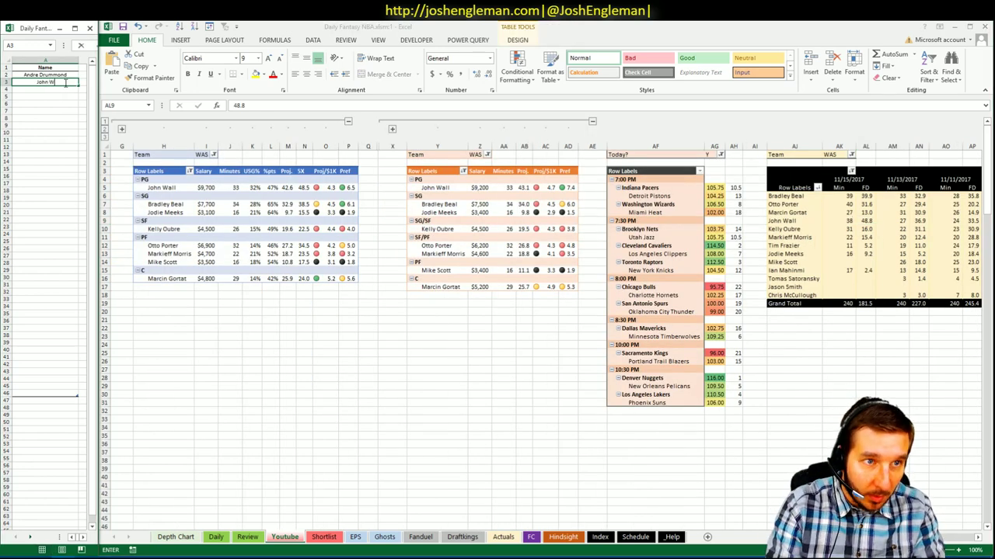
type("all")
key("Return")
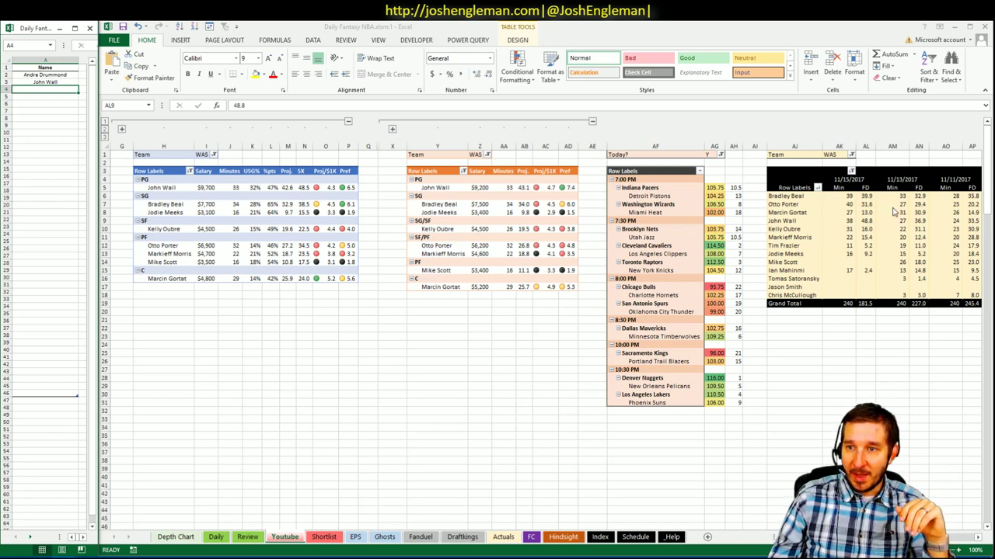
left_click(866, 221)
- Review the Washington pivots, noting Otto Porter's 14% USG, then switch to the browser
scroll(509, 334, "right", 5)
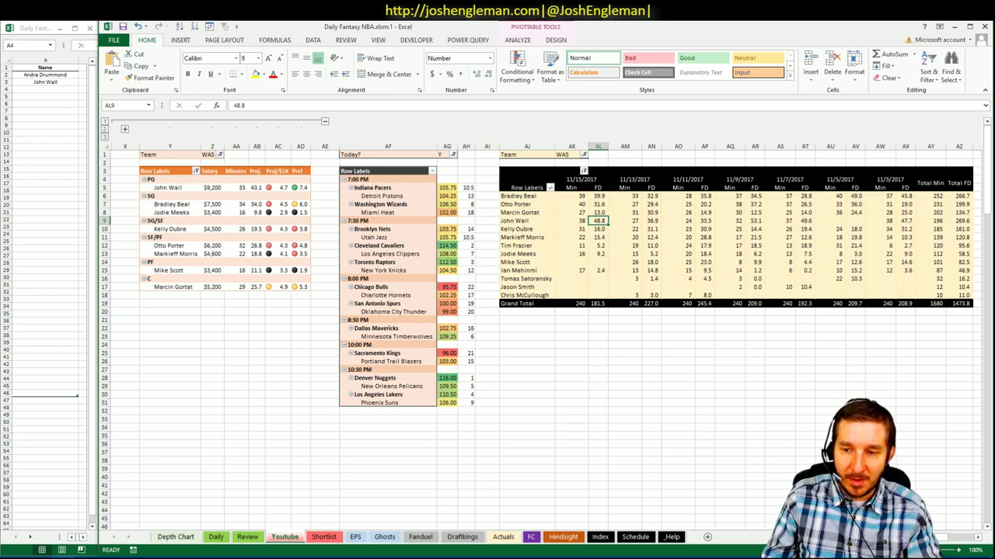
scroll(508, 334, "left", 5)
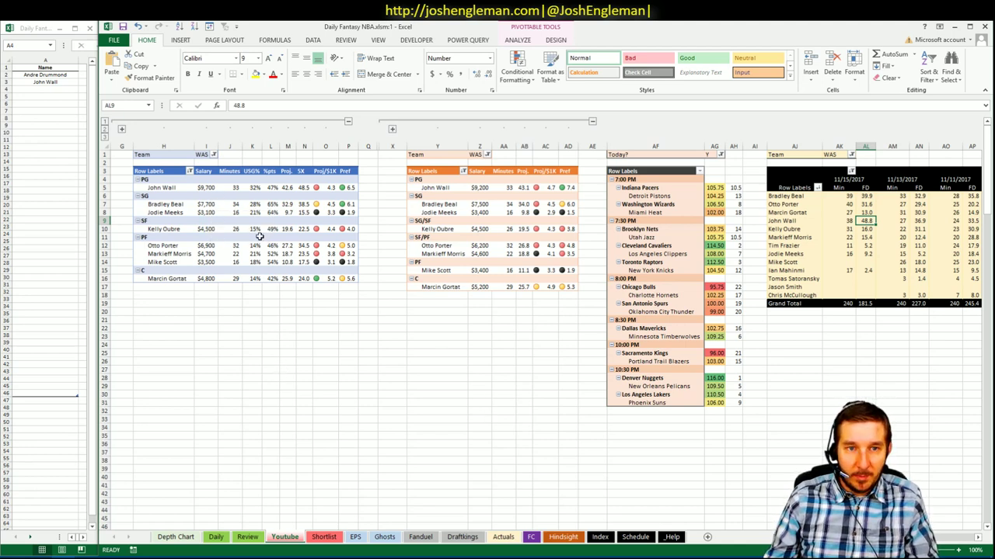
left_click(272, 295)
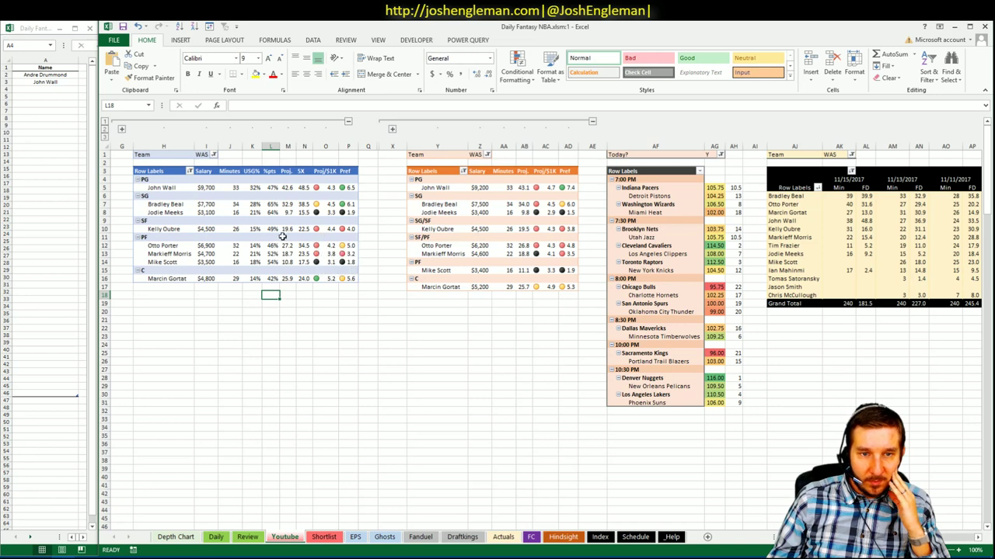
left_click(252, 246)
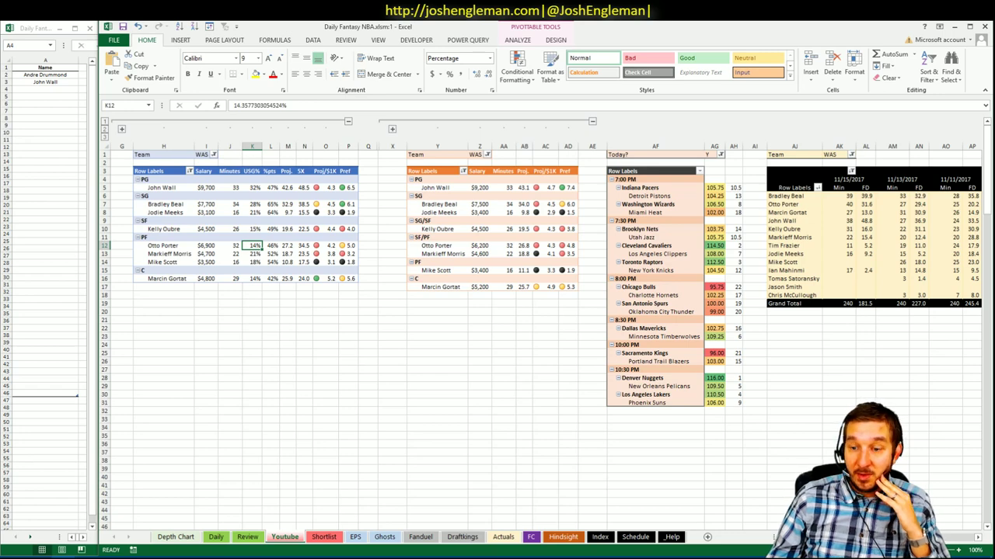
scroll(544, 326, "right", 6)
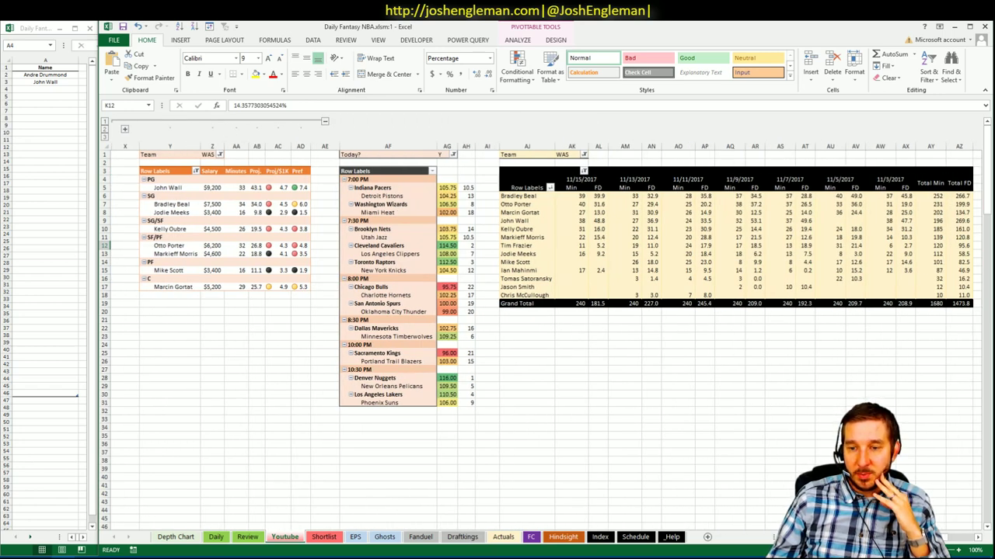
scroll(594, 510, "left", 6)
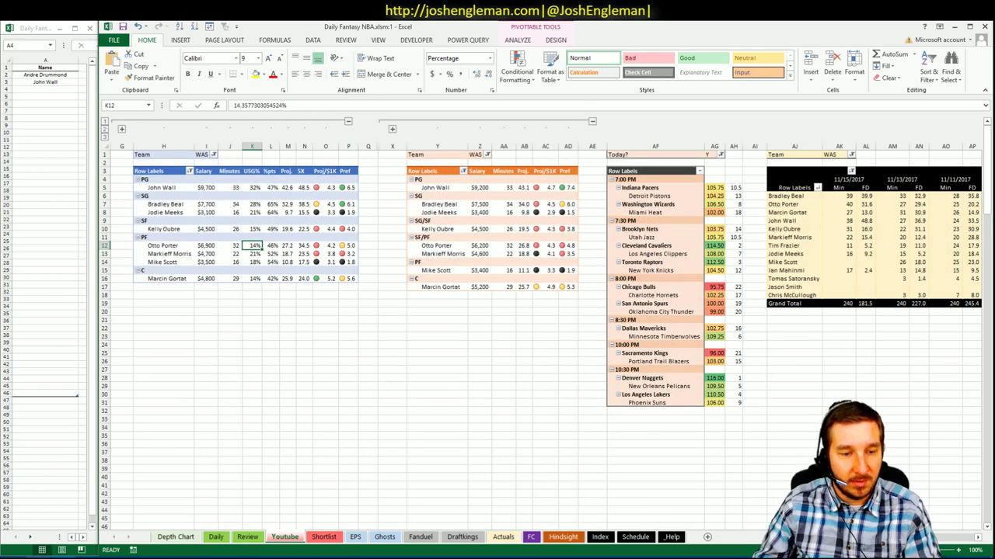
key("alt+Tab")
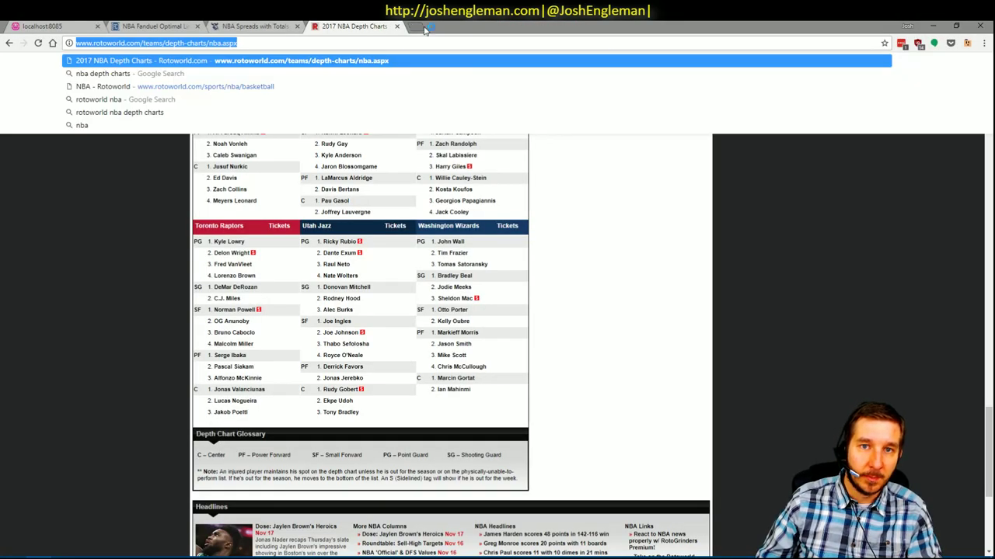
- Search 'otto porter', review his Basketball-Reference stats, then return to Excel's Daily sheet
left_click(423, 29)
type("otto por")
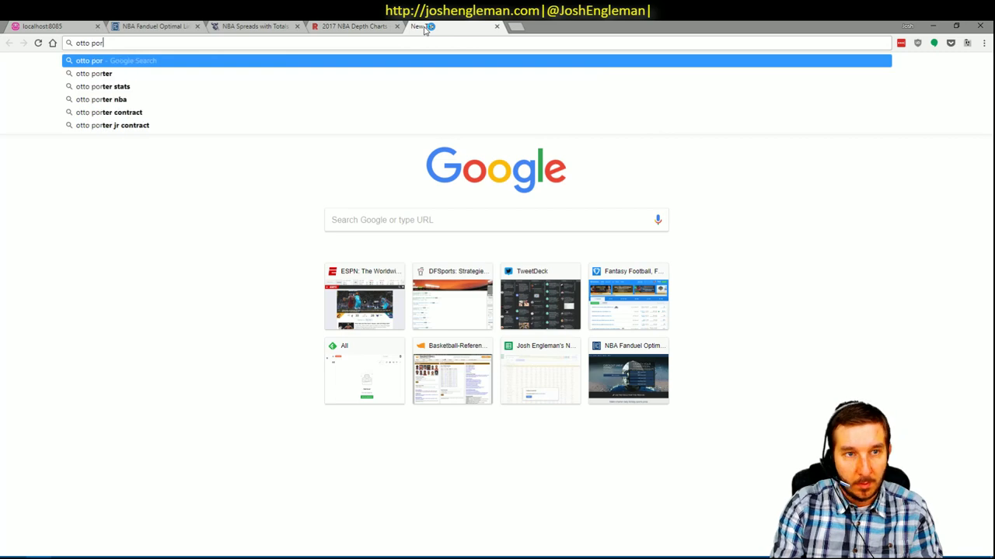
type("ter")
key("Return")
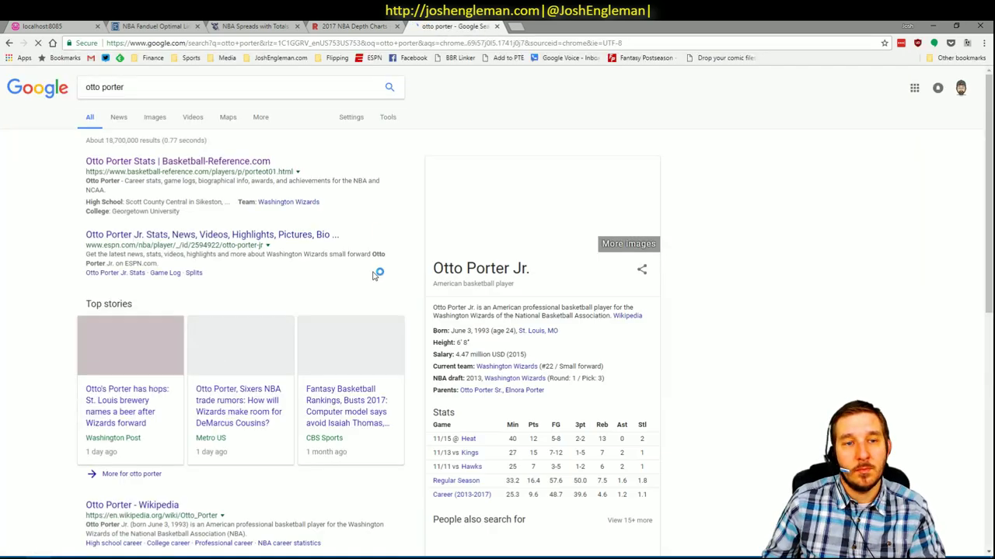
left_click(214, 162)
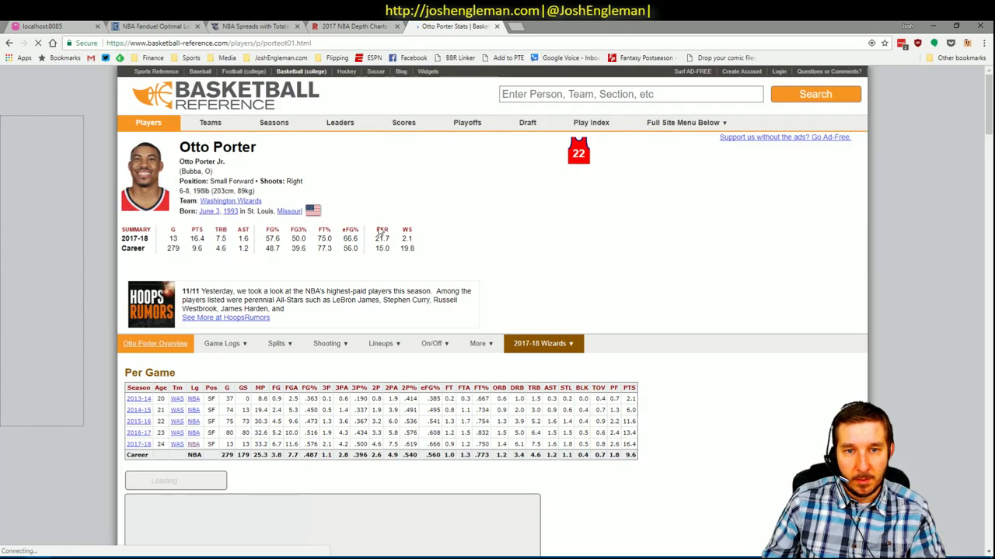
scroll(625, 272, "down", 7)
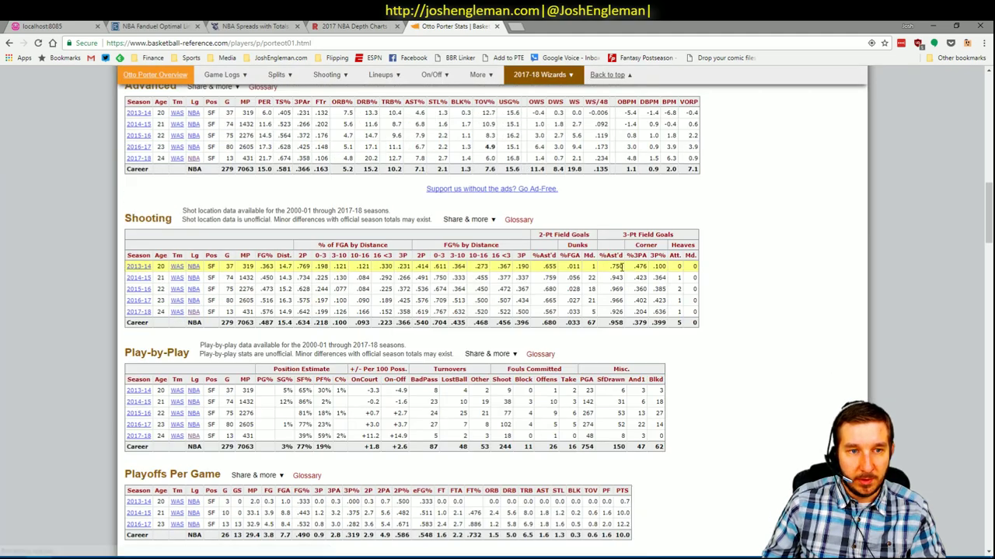
scroll(625, 272, "up", 2)
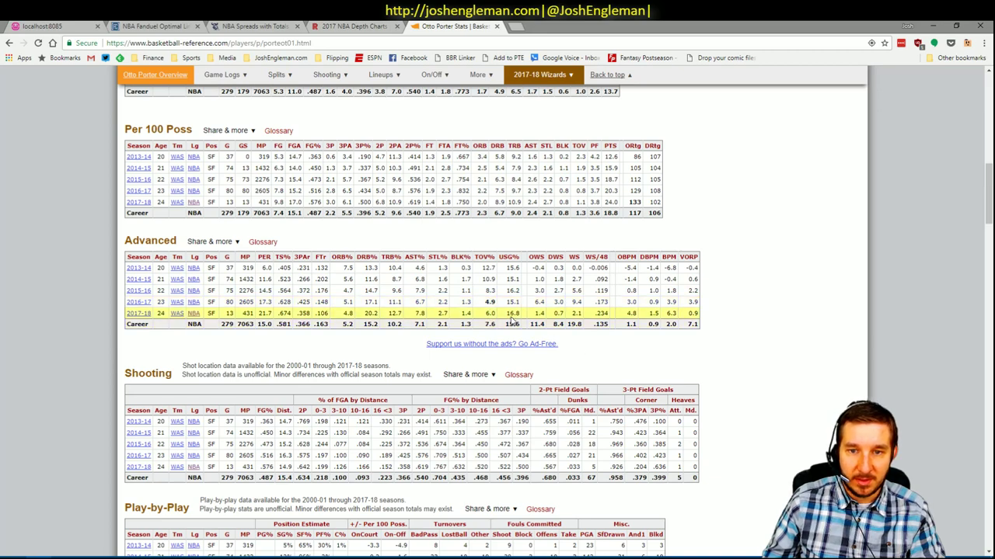
key("alt+Tab")
left_click(220, 538)
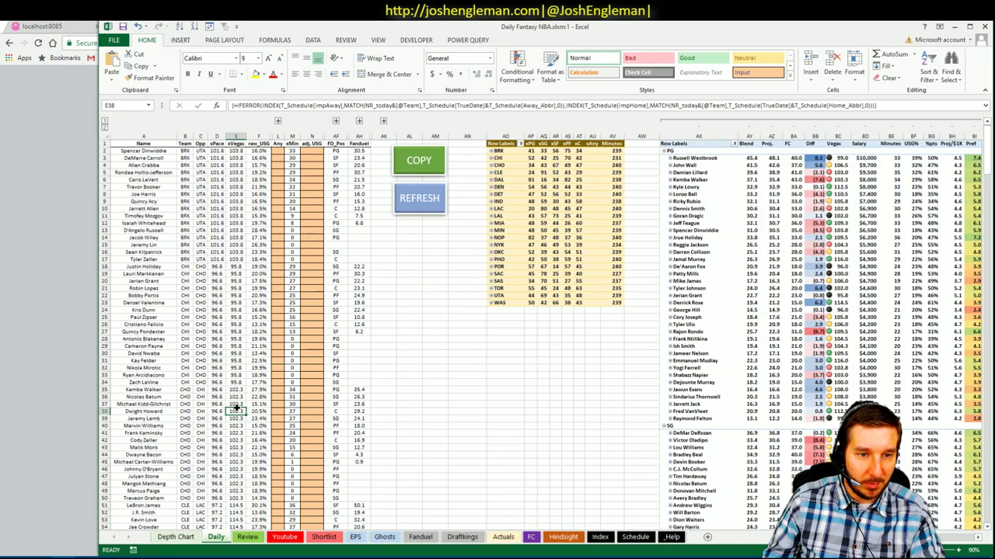
- Enter 16.5 as Otto Porter's adj_USG on the Daily sheet and refresh the Youtube pivots
scroll(249, 404, "down", 20)
scroll(264, 403, "down", 20)
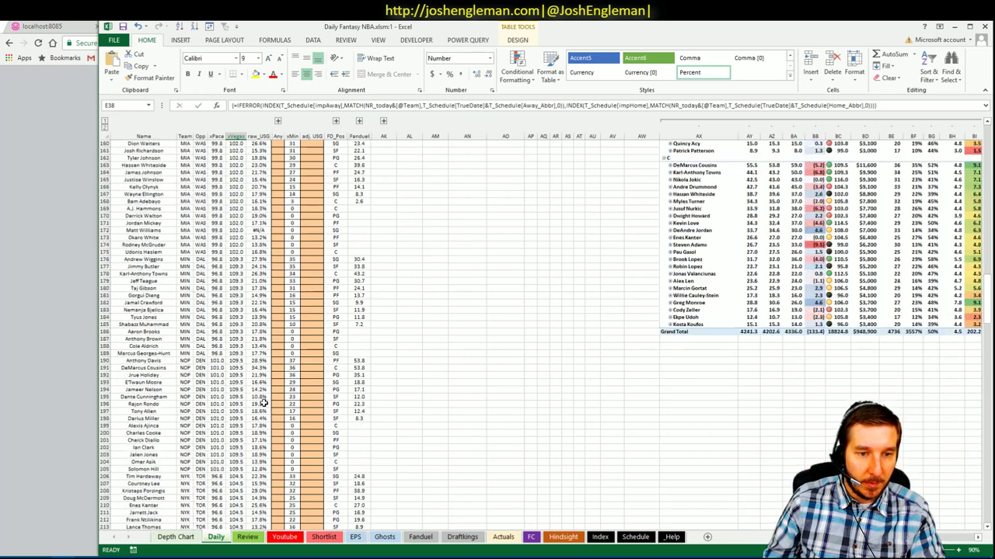
scroll(264, 399, "down", 8)
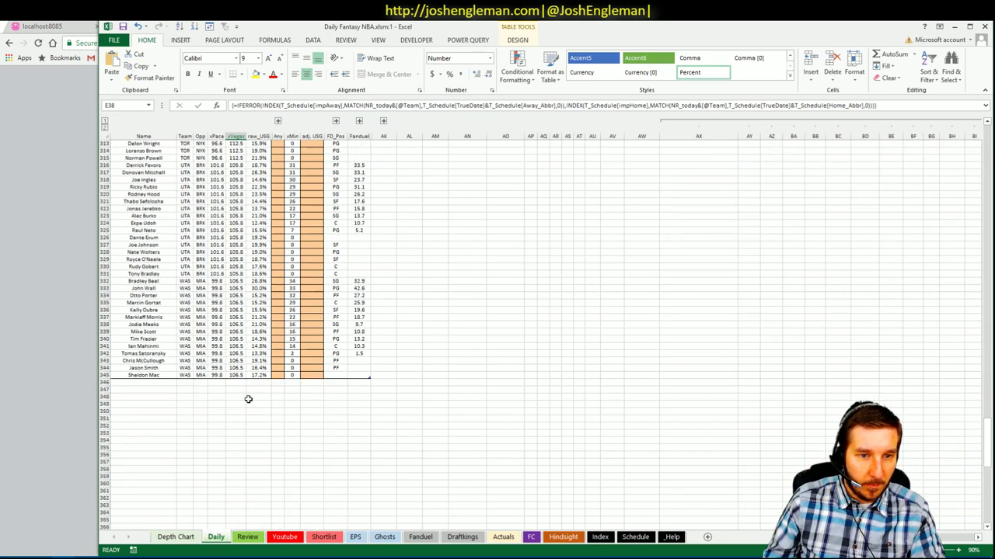
left_click(313, 296)
type("16.5")
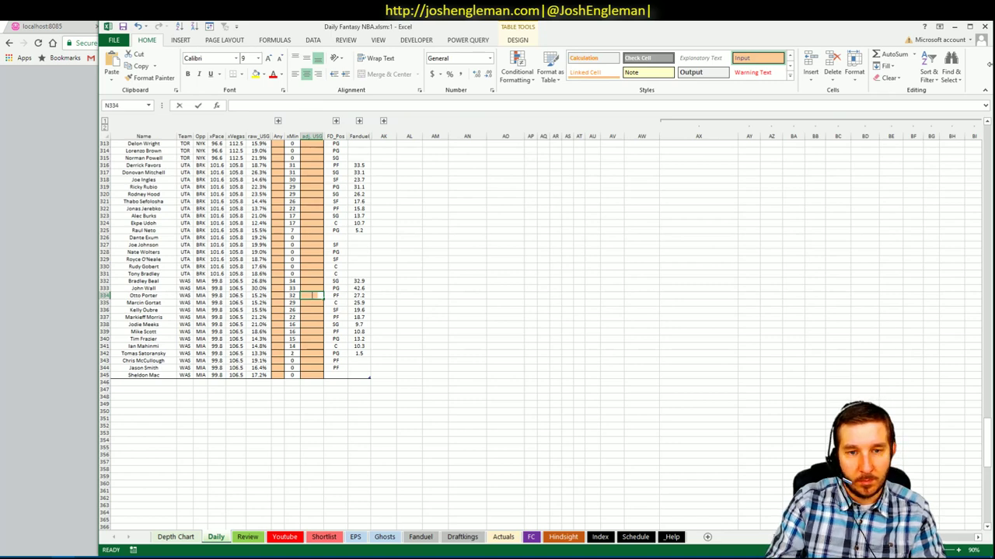
key("Return")
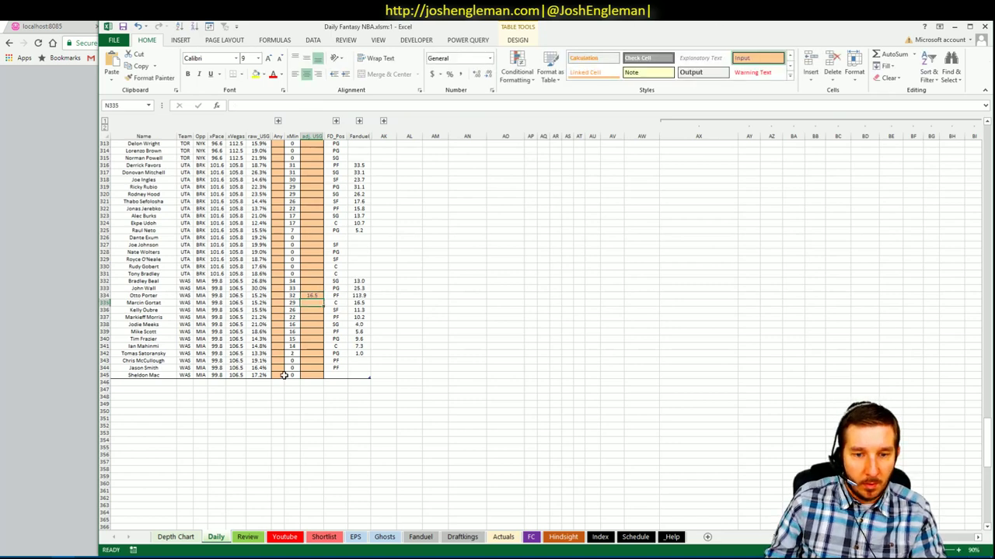
left_click(284, 537)
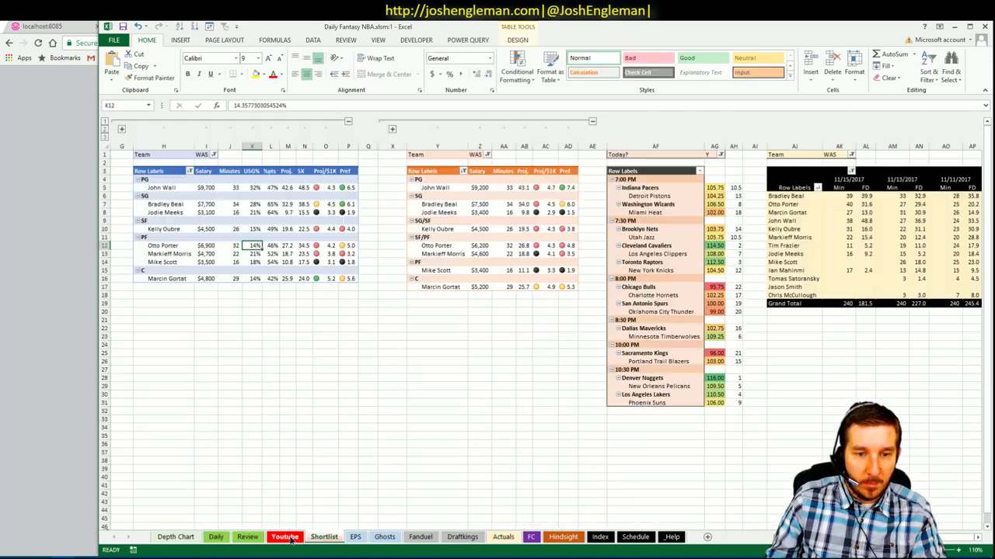
right_click(292, 234)
left_click(319, 266)
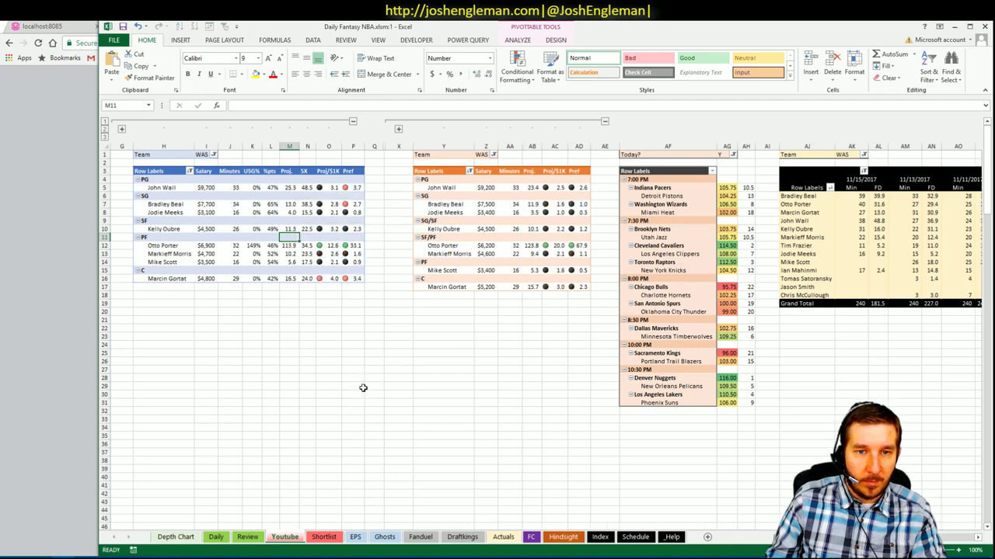
- Correct Otto Porter's adj_USG to .165 and refresh the WAS pivots again
left_click(218, 537)
left_click(310, 295)
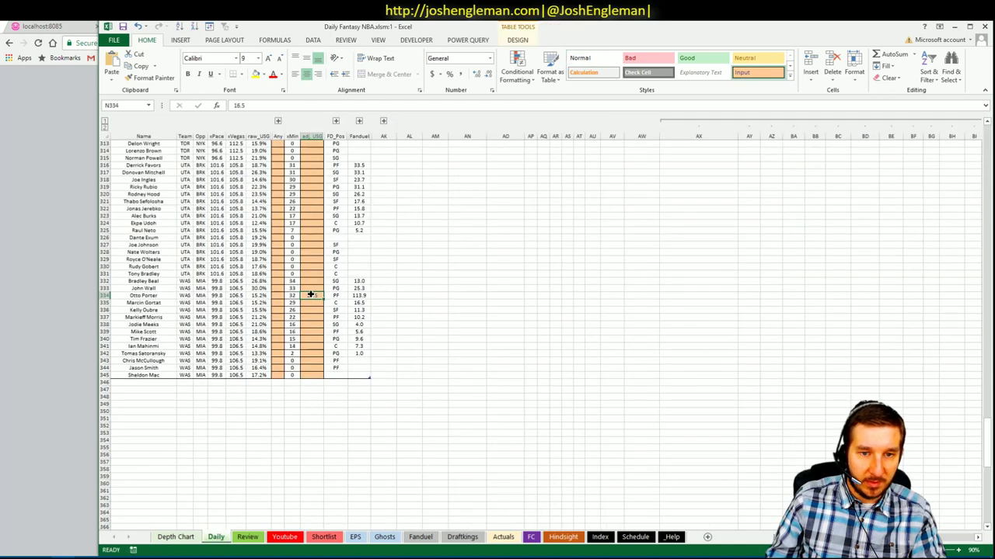
type(".165")
key("Return")
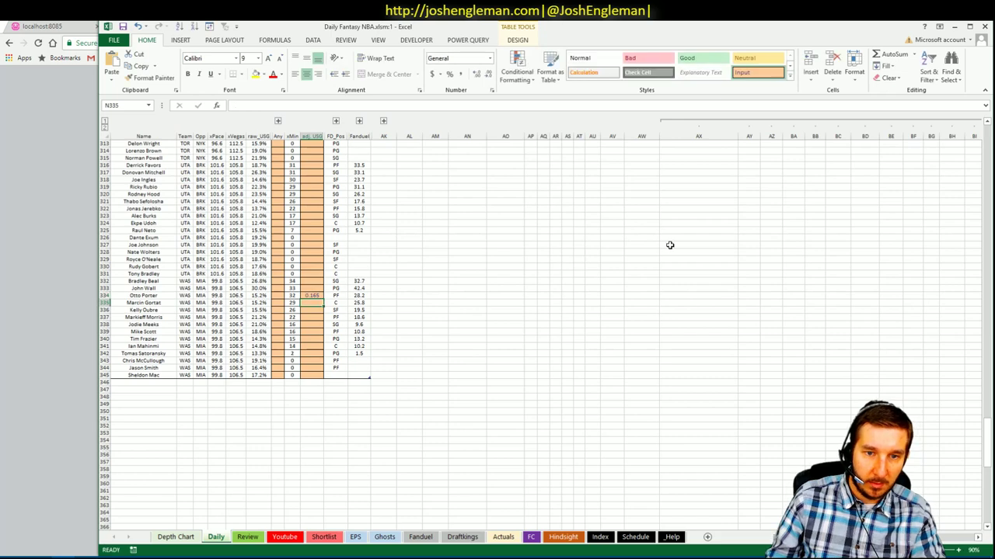
left_click(285, 537)
right_click(252, 221)
left_click(293, 247)
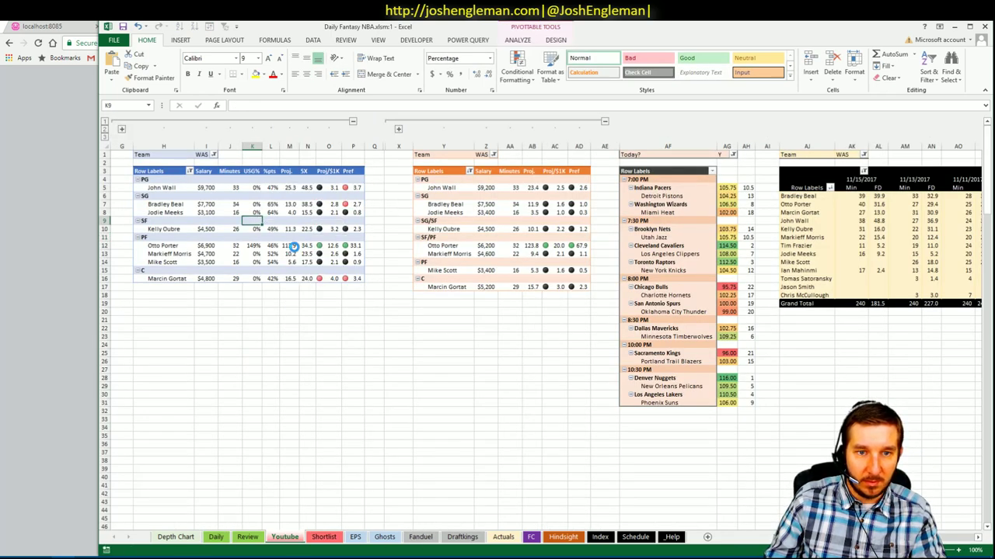
left_click(346, 344)
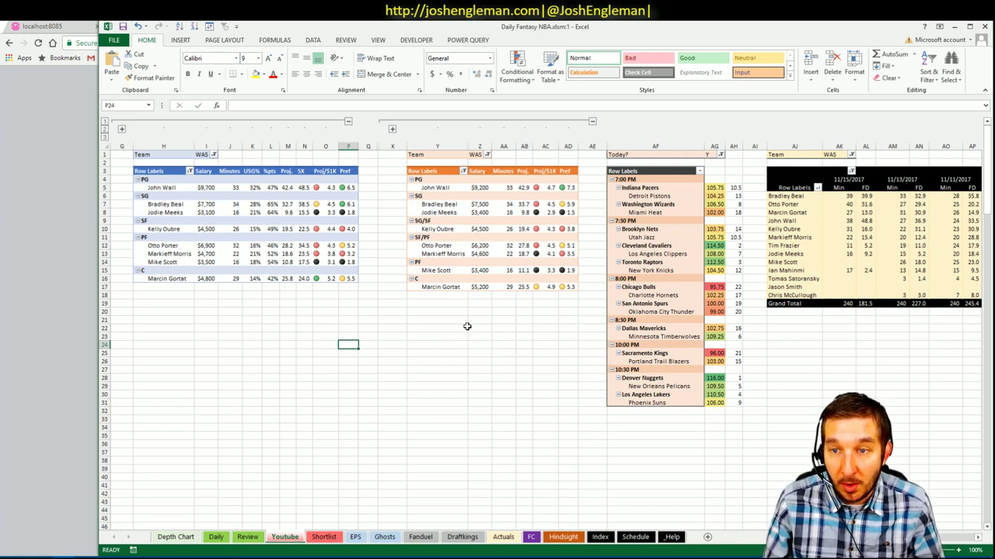
- Filter the left and middle team pivots to MIA
left_click(349, 288)
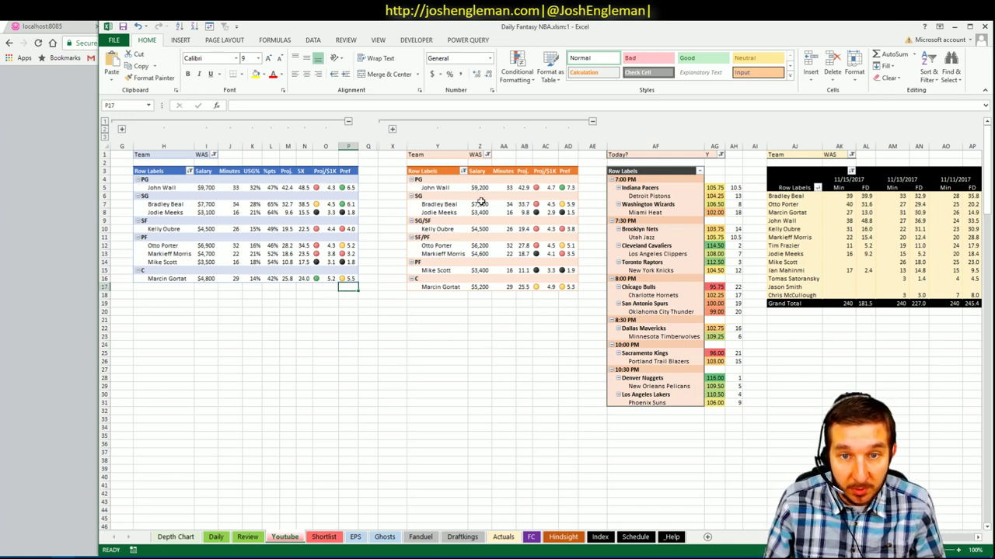
left_click(213, 155)
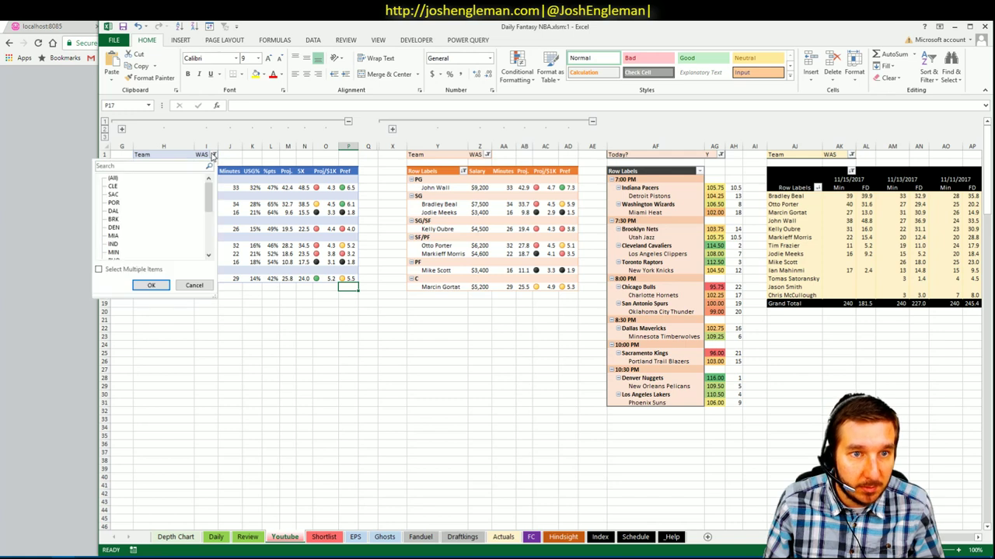
left_click_drag(212, 194, 209, 242)
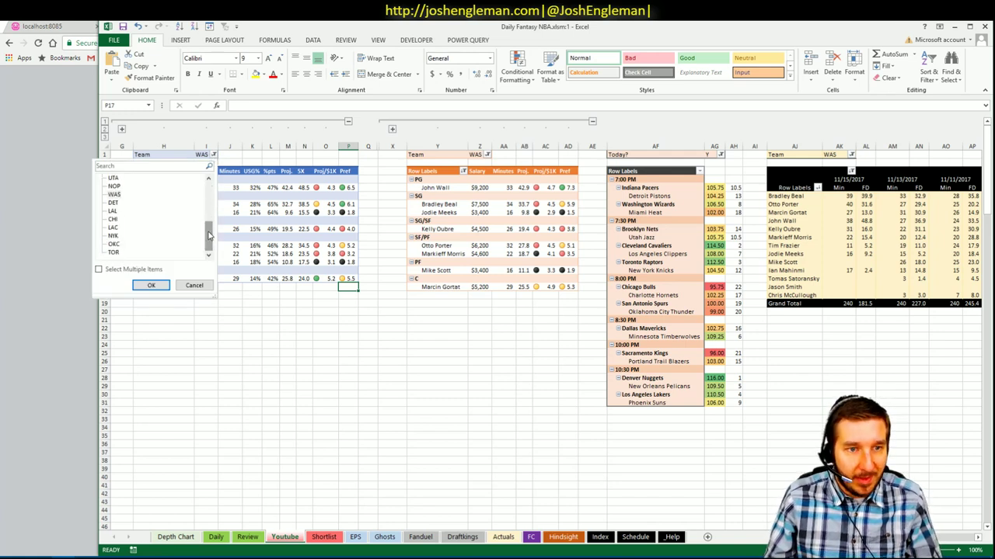
scroll(207, 217, "up", 3)
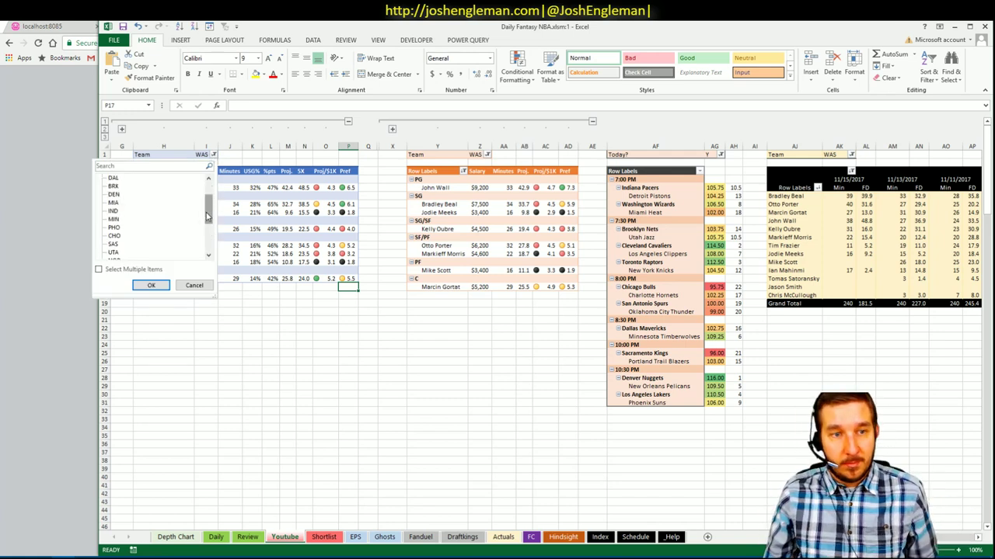
left_click(151, 285)
left_click(496, 155)
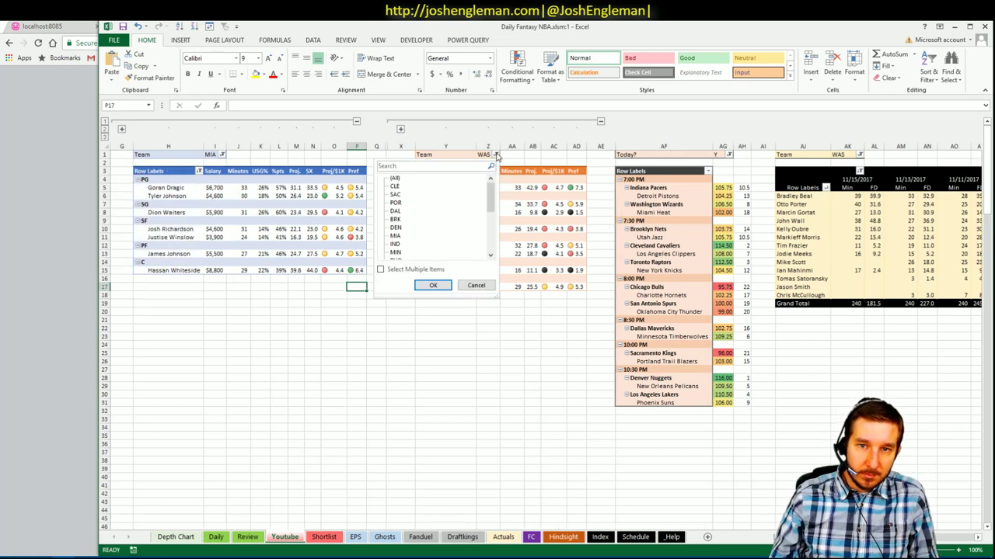
left_click_drag(494, 200, 493, 214)
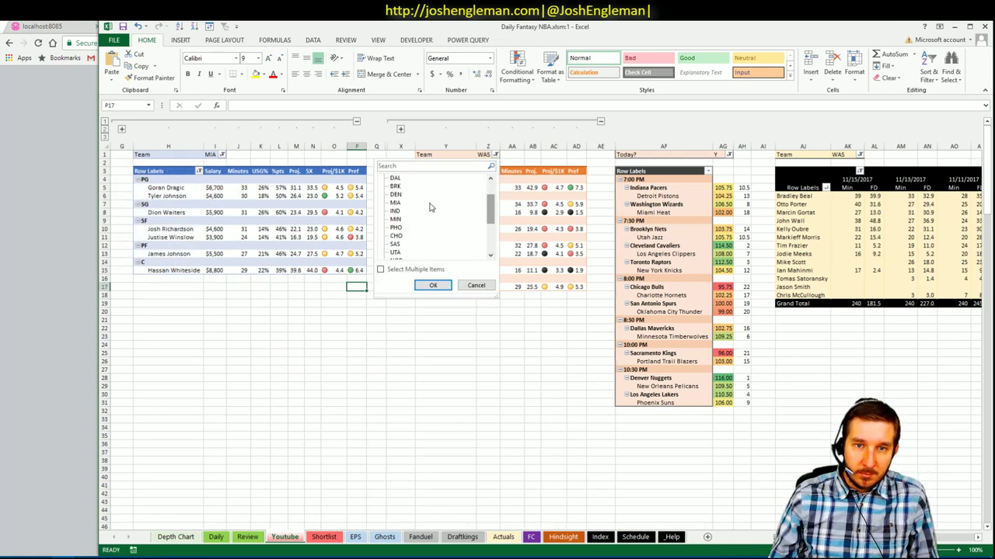
left_click(395, 204)
left_click(440, 286)
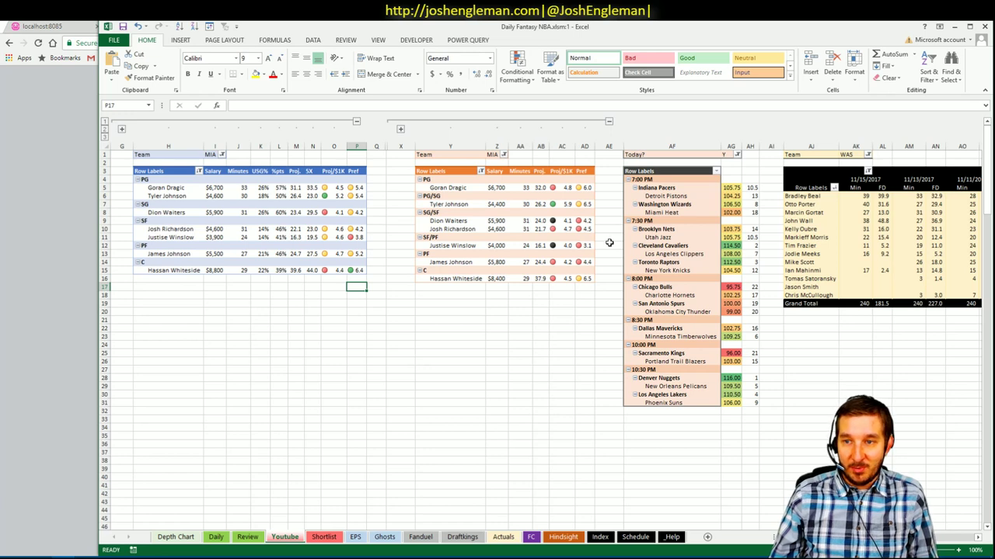
- Filter the game-by-game minutes pivot to MIA
left_click(867, 154)
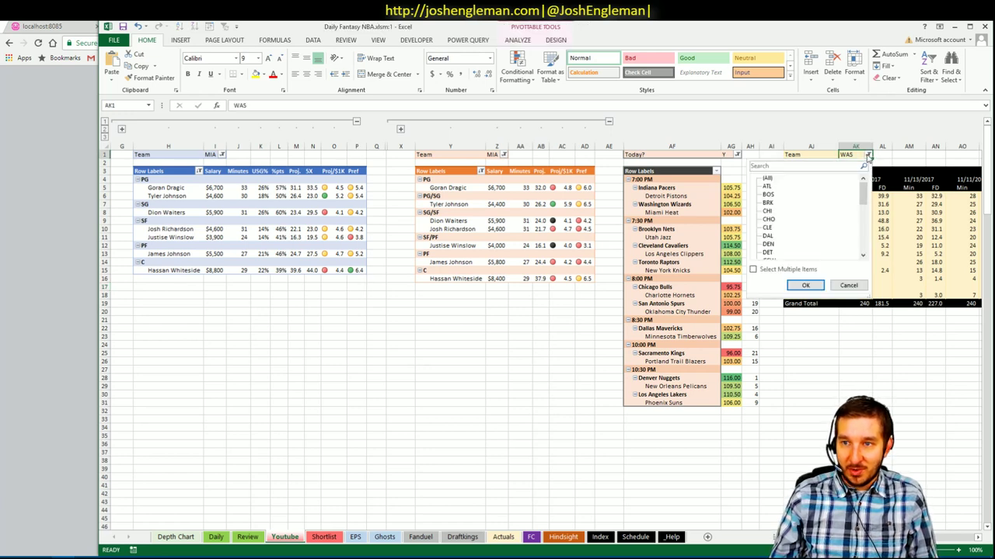
scroll(860, 208, "down", 4)
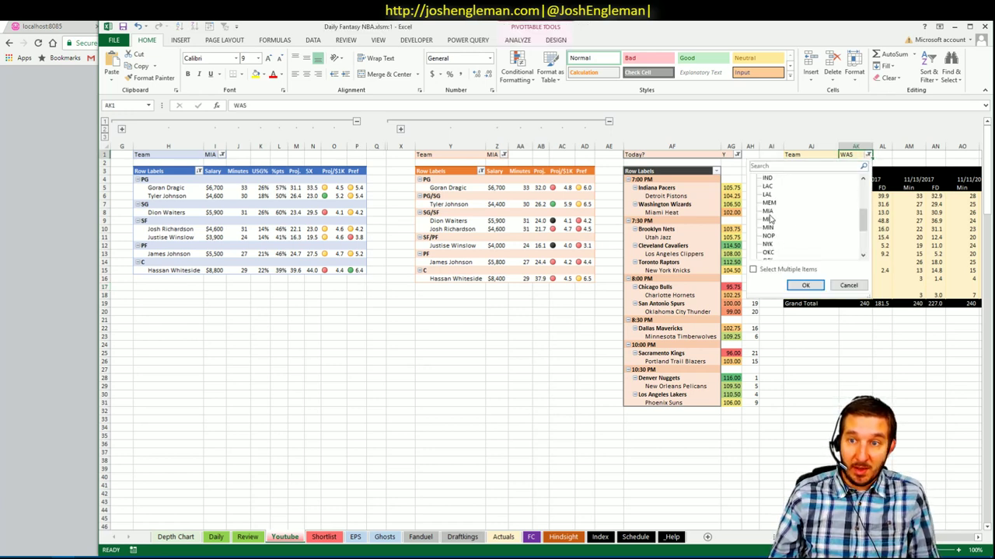
left_click(767, 211)
left_click(805, 285)
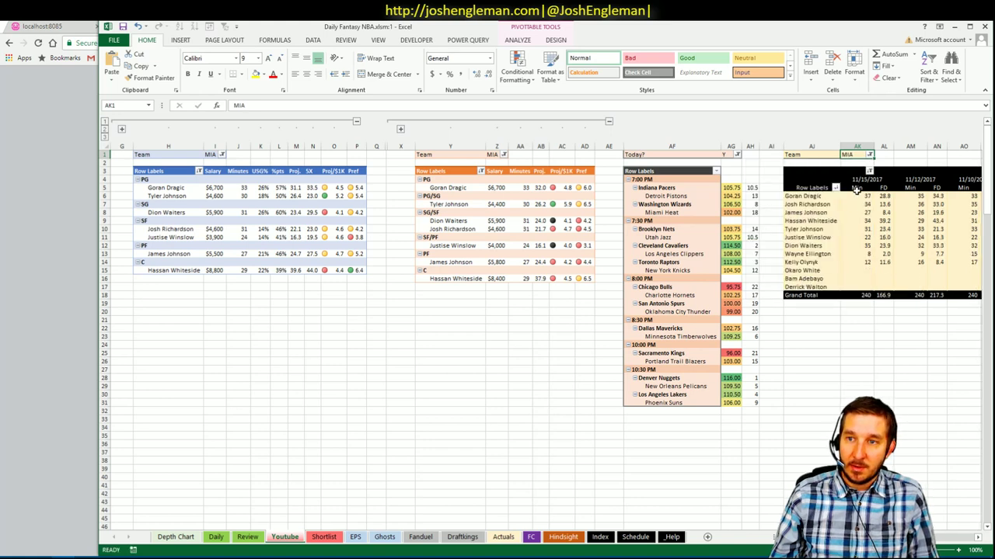
left_click(878, 378)
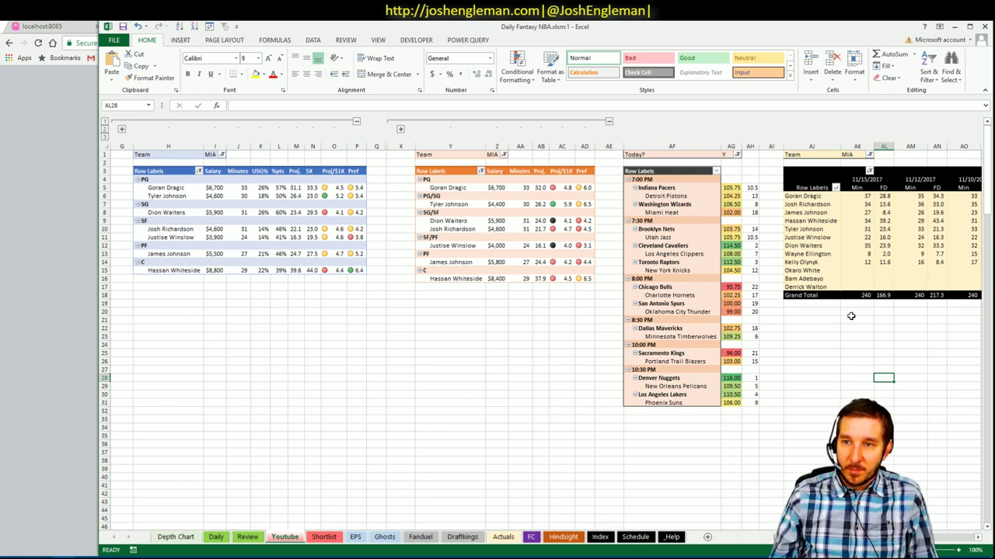
left_click(884, 229)
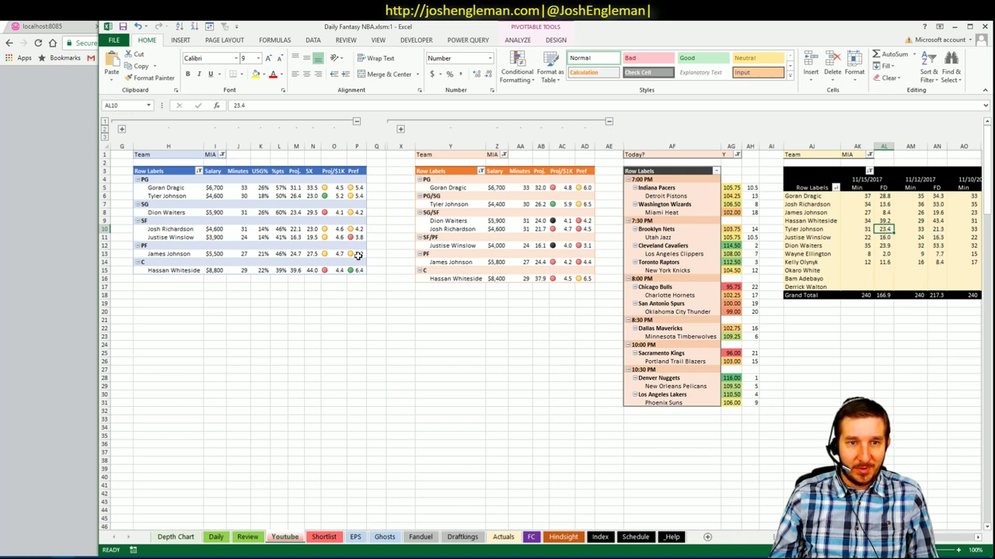
left_click(277, 319)
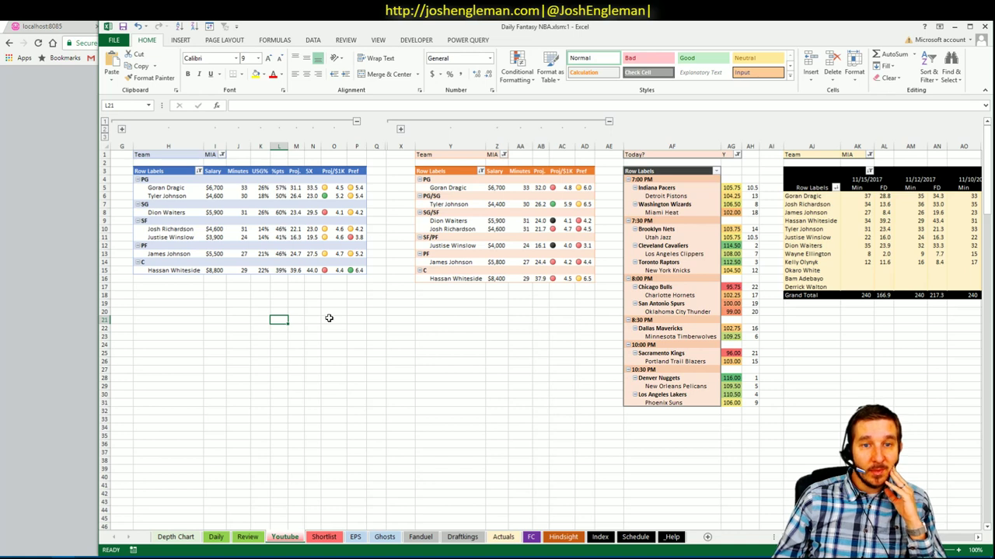
left_click(306, 302)
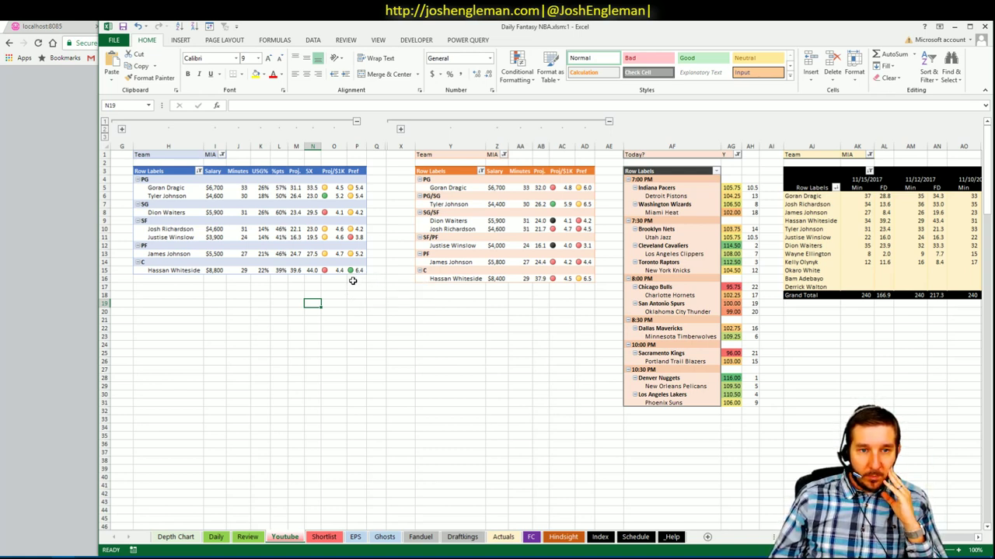
mouse_move(132, 550)
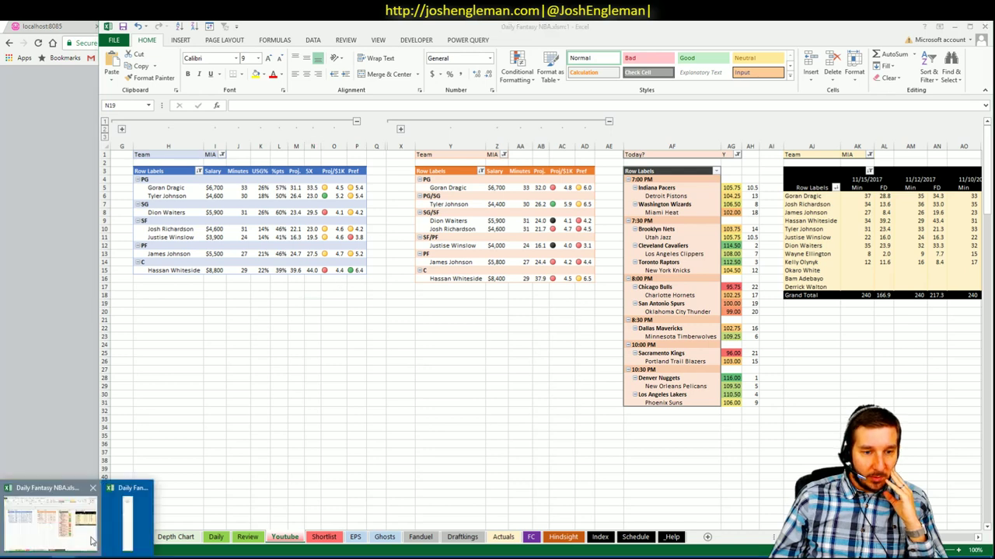
- Add Bradley Beal to cell A4 of the shortlist window
left_click(132, 520)
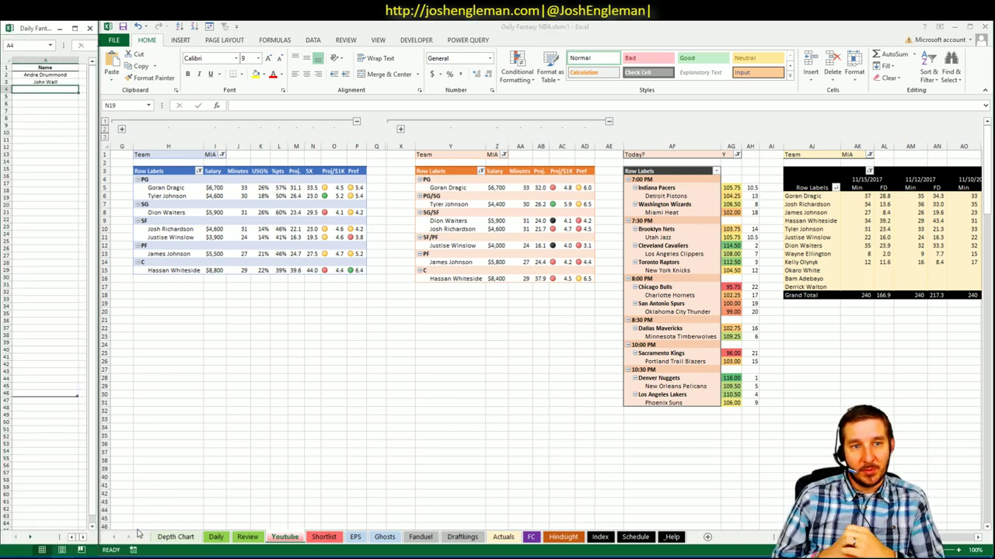
type("Bradl")
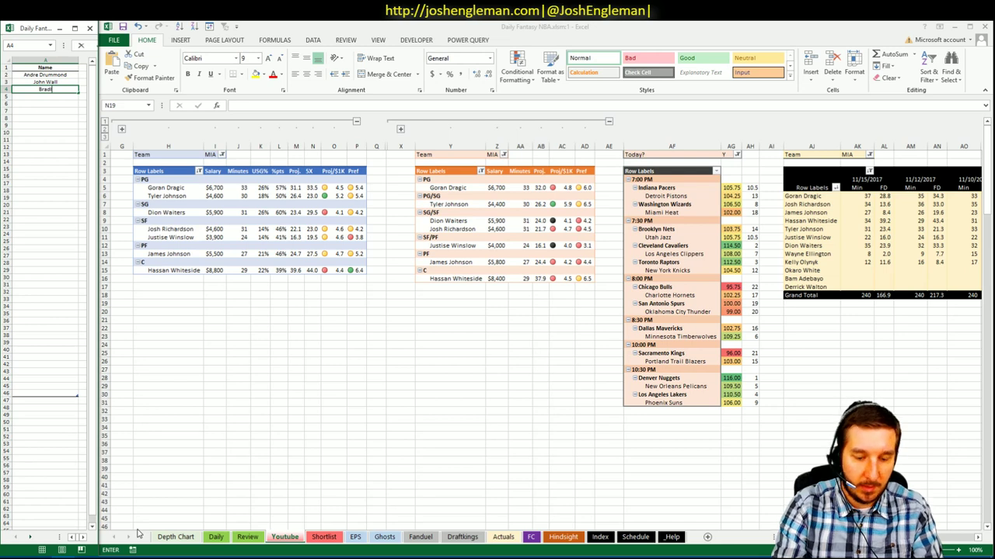
type("ey Beal")
key("Return")
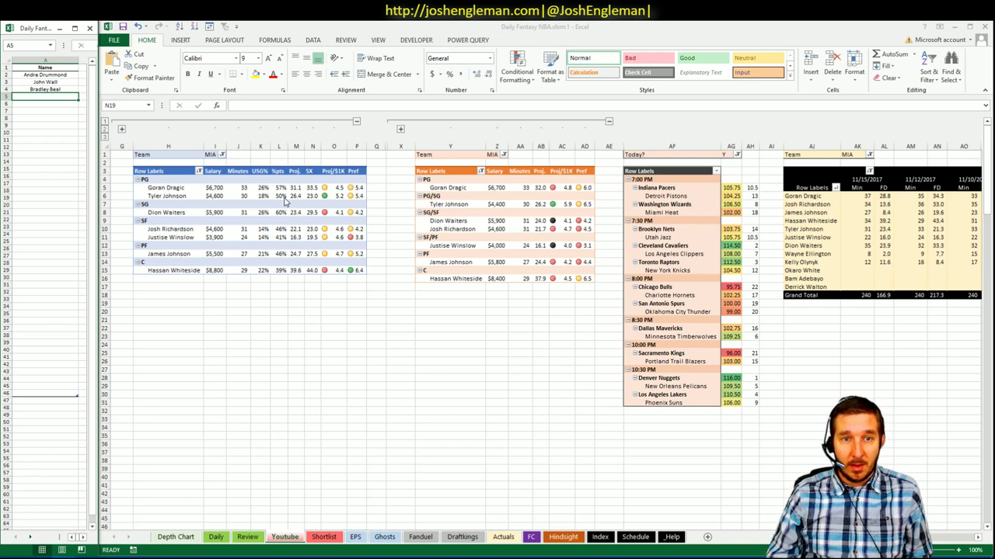
left_click(291, 286)
left_click(285, 287)
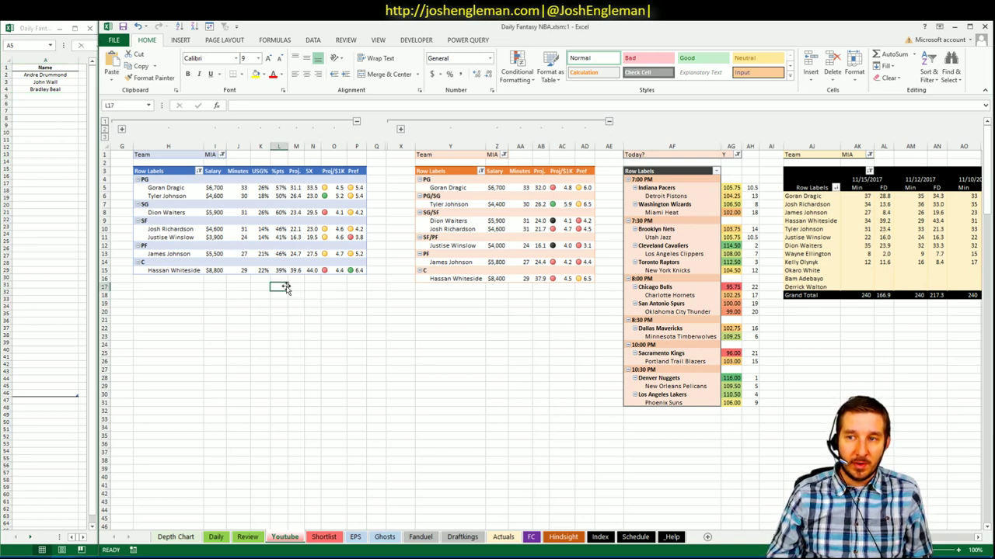
scroll(497, 311, "right", 5)
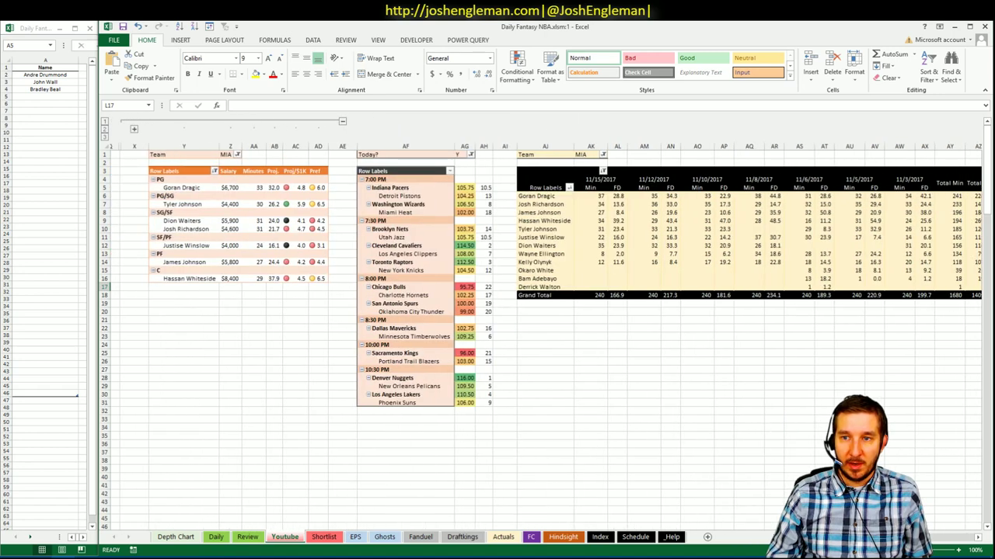
scroll(544, 323, "right", 1)
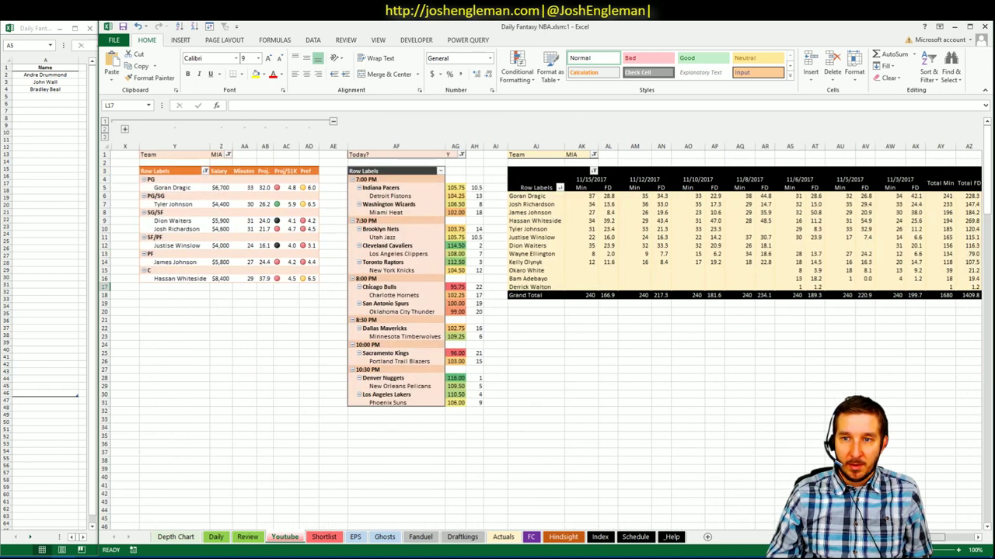
left_click(816, 229)
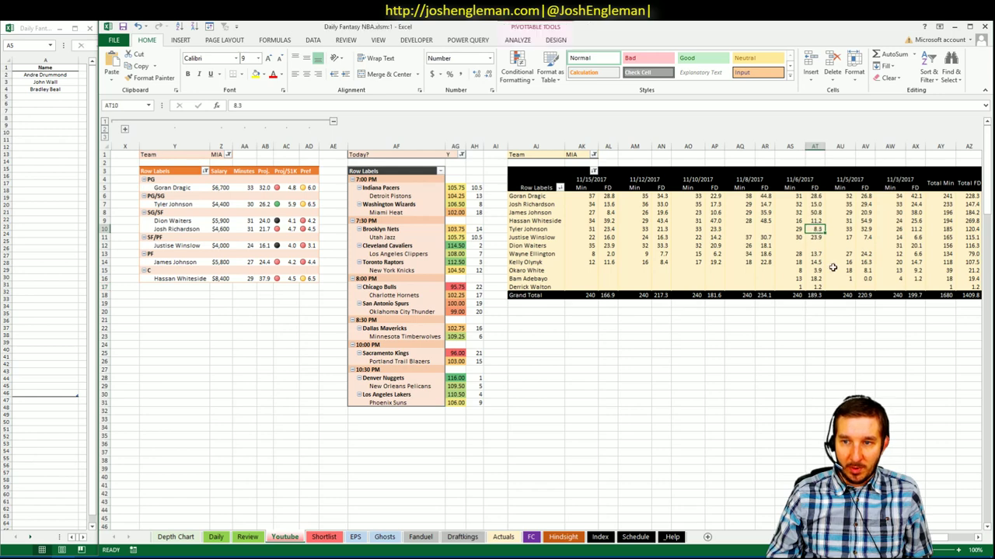
scroll(816, 229, "left", 5)
left_click(490, 344)
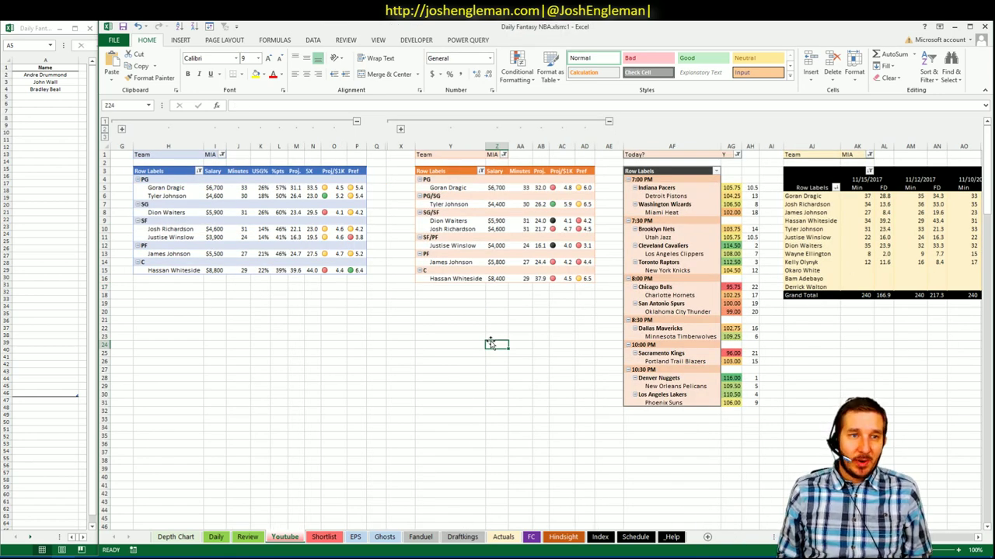
- Enter Hassan Whiteside and Tyler Johnson as the fifth and sixth shortlist names
left_click(48, 96)
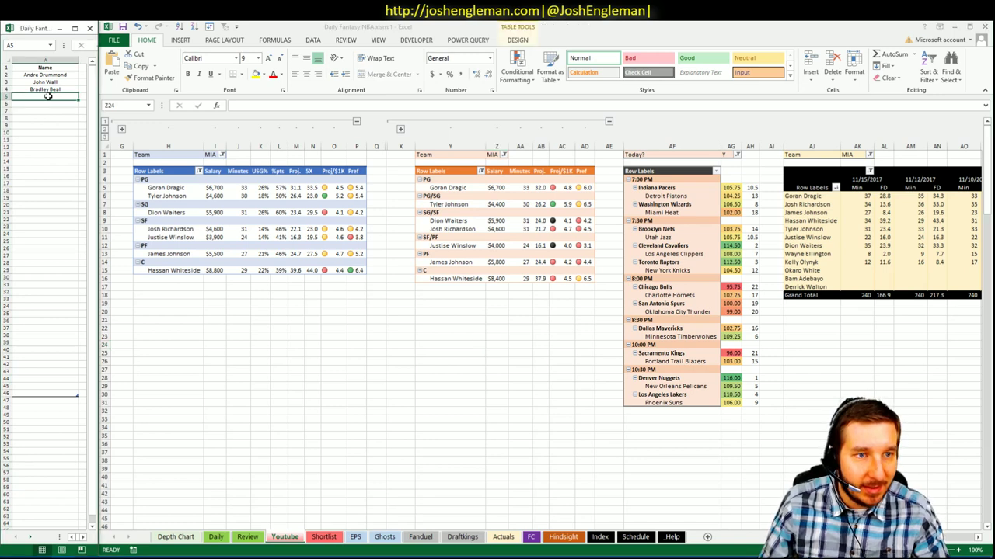
type("Hassan")
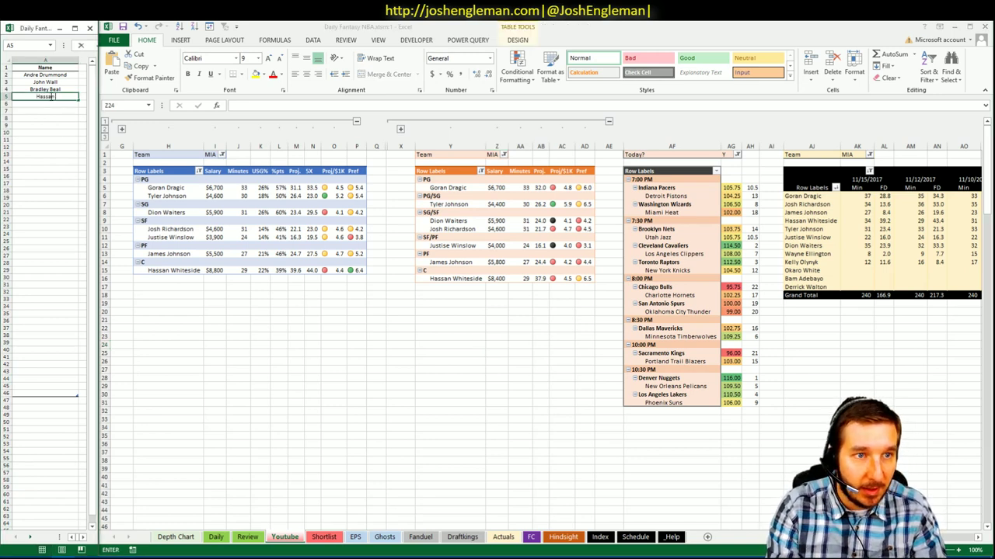
type(" Whiteside")
key("Return")
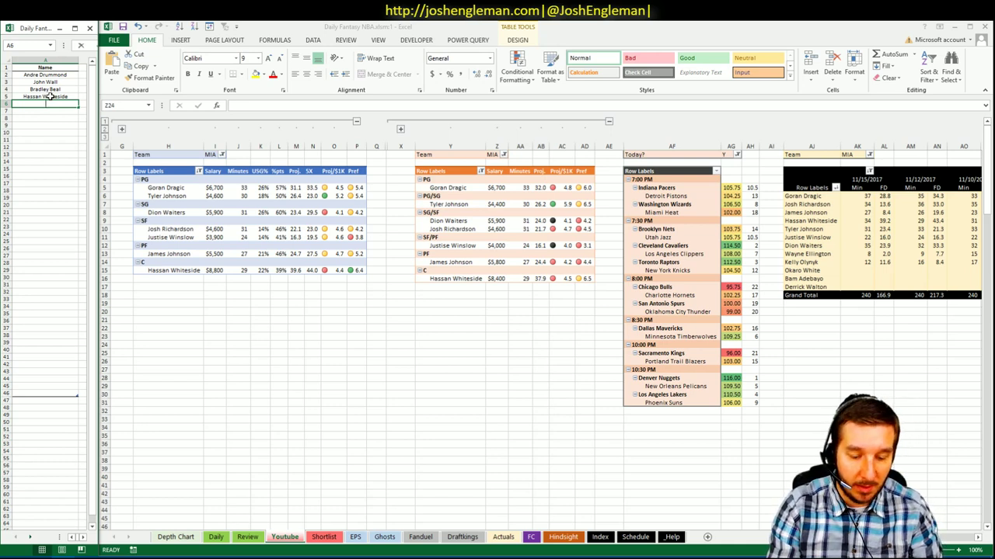
type("Ty")
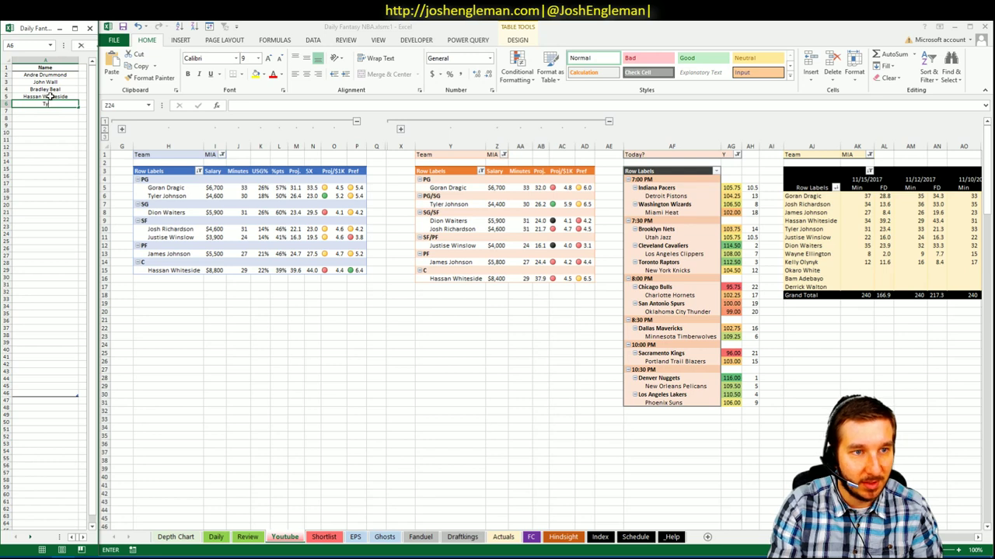
type("ler Johnson")
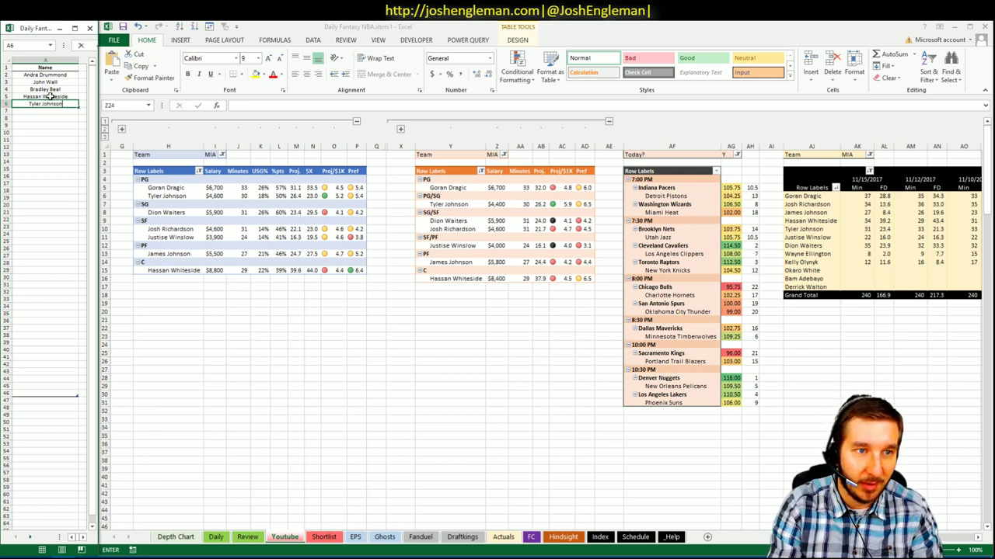
key("Return")
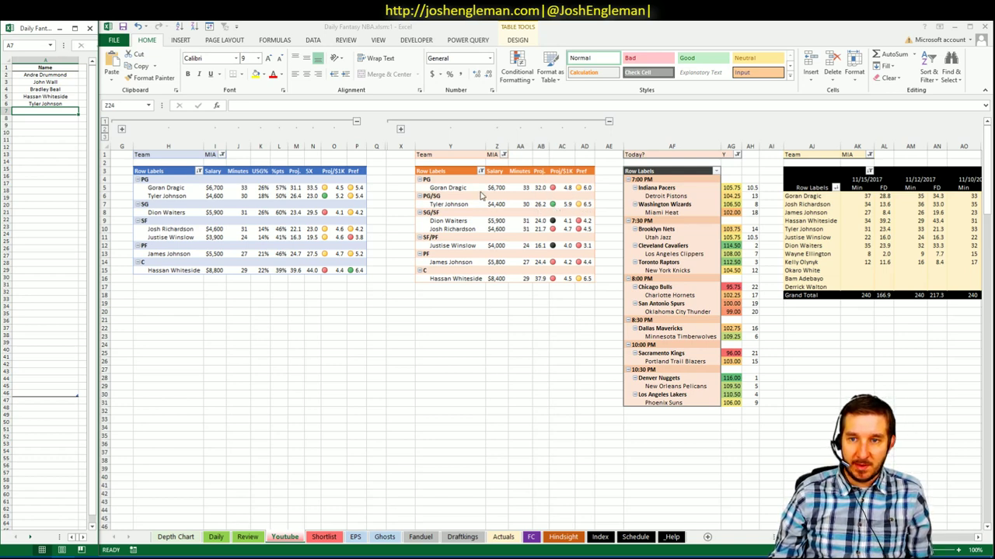
- Filter the first two team pivots to BRK instead of MIA
left_click(496, 344)
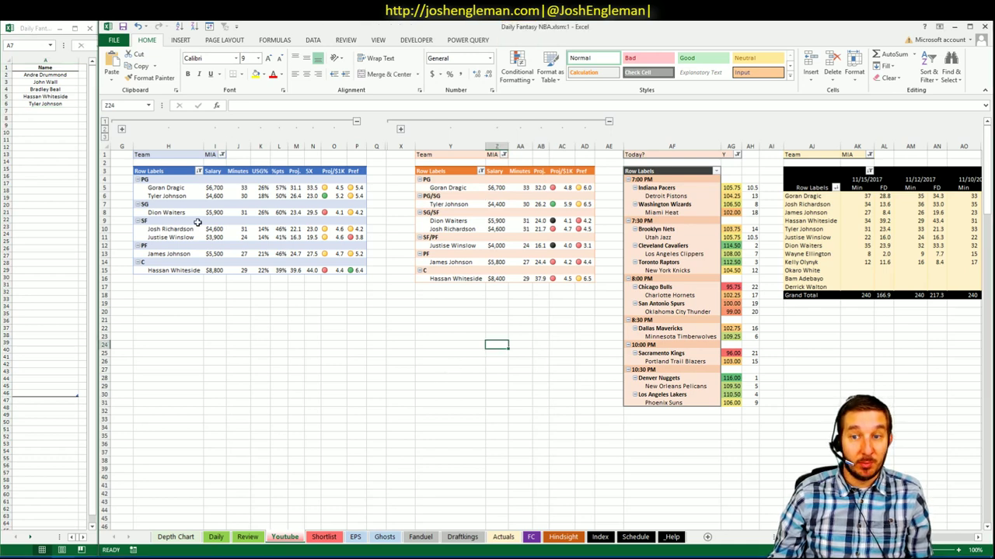
left_click(221, 155)
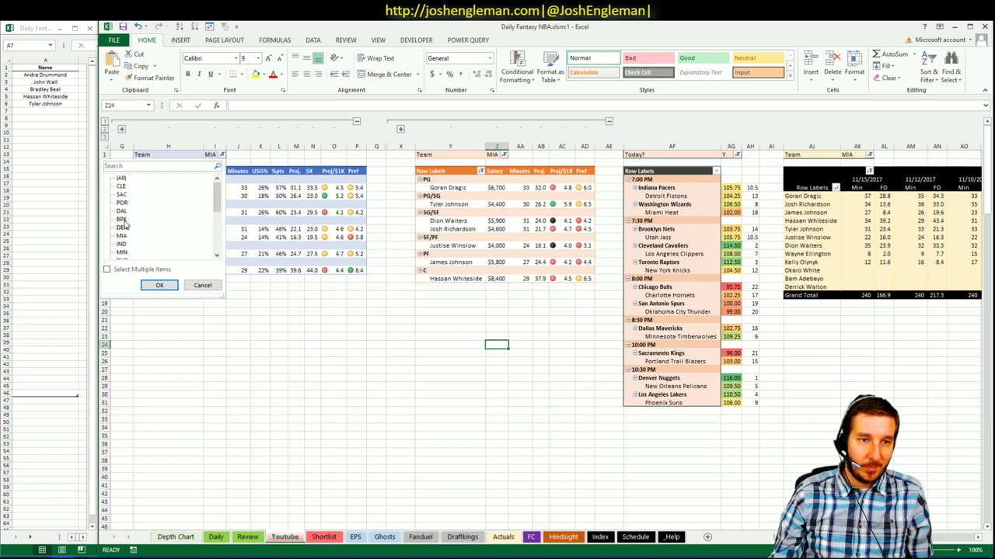
left_click(160, 285)
left_click(515, 154)
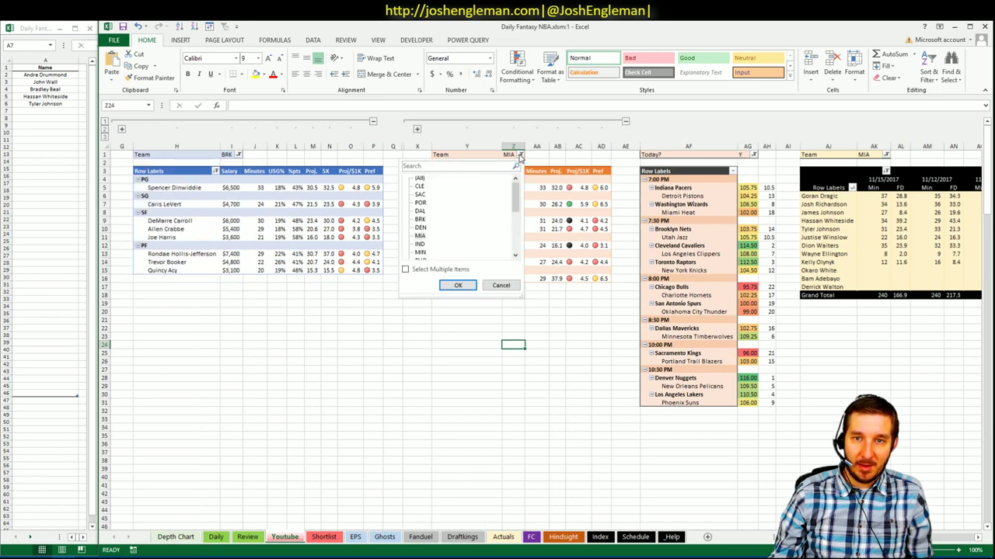
mouse_move(515, 189)
left_mouse_down()
mouse_move(515, 204)
mouse_move(515, 187)
left_mouse_up()
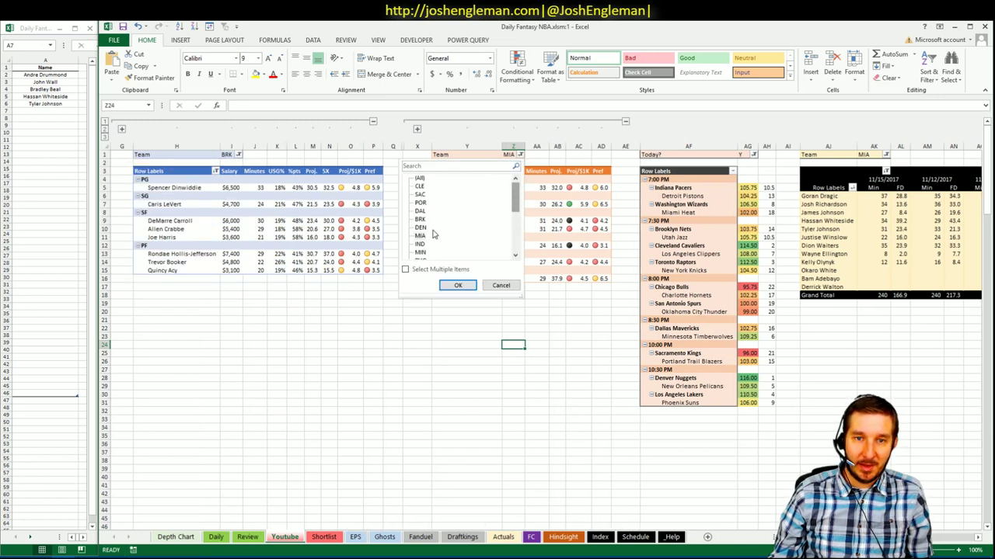
left_click(419, 220)
left_click(458, 285)
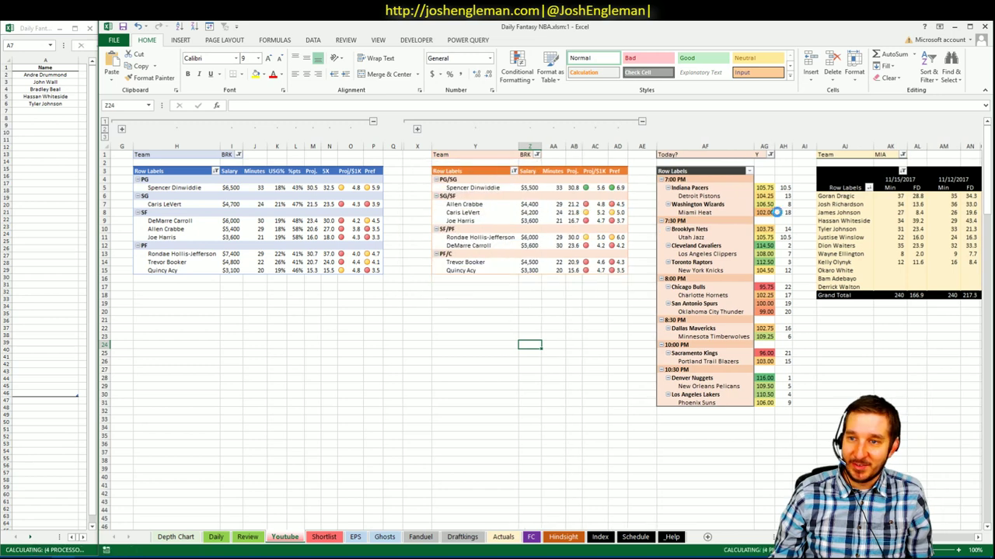
- Filter the minutes pivot to BRK only, clearing all other teams
left_click(901, 154)
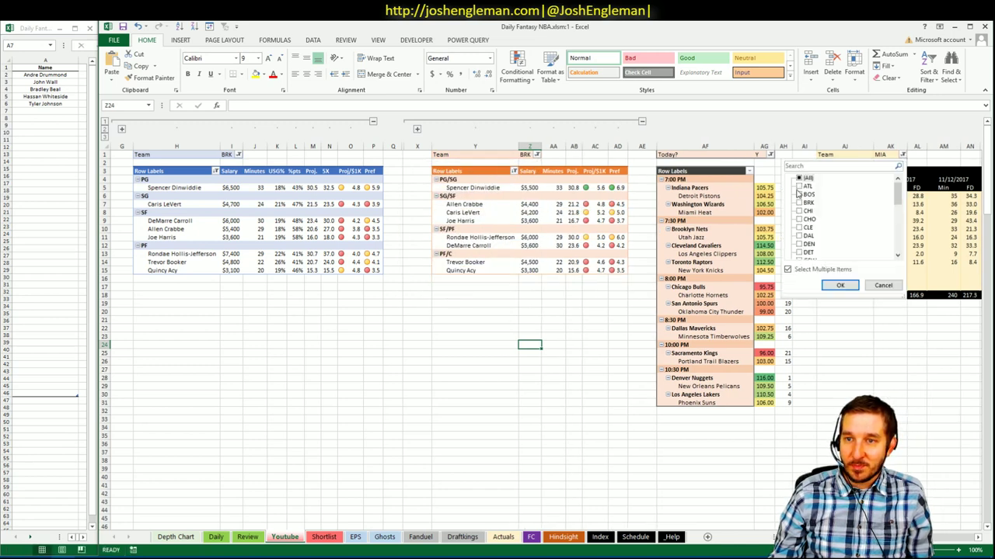
left_click(800, 178)
left_click(800, 202)
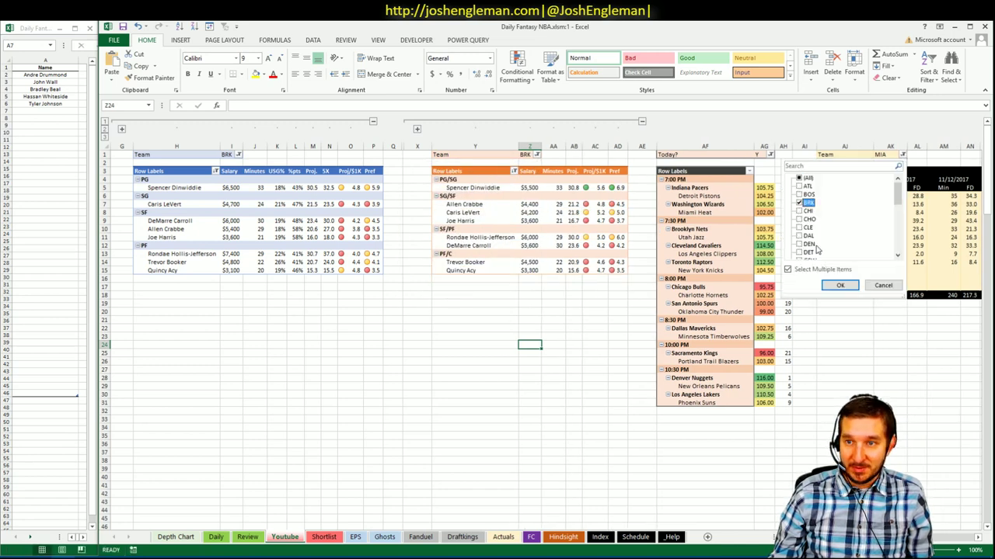
left_click(838, 285)
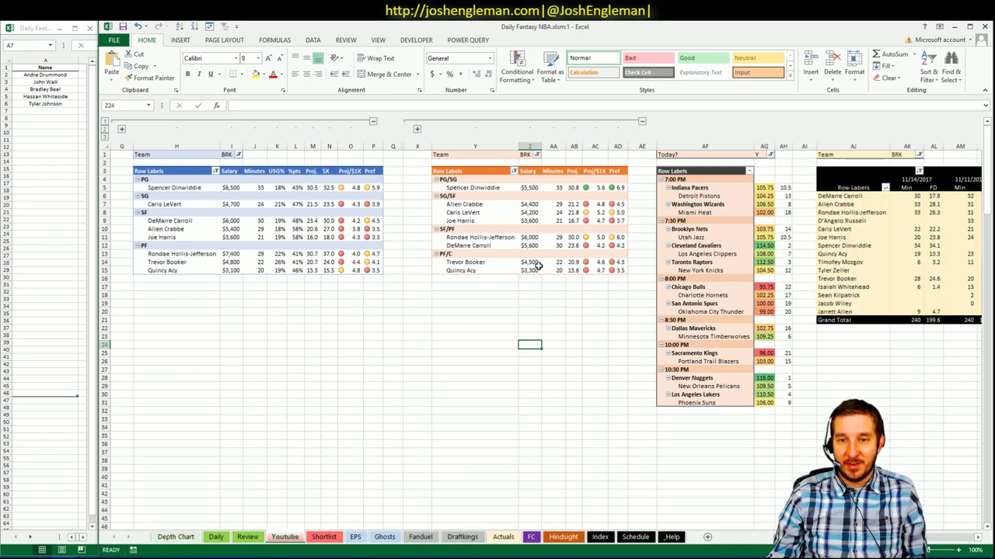
left_click(552, 304)
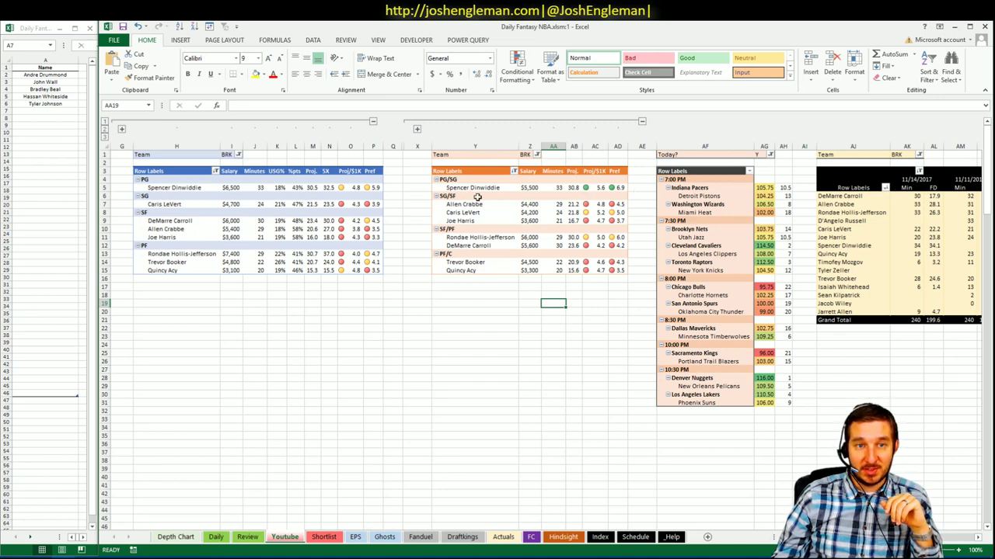
- Enter Spencer Dinwiddie in shortlist row 7, then go back to the main workbook
left_click(71, 111)
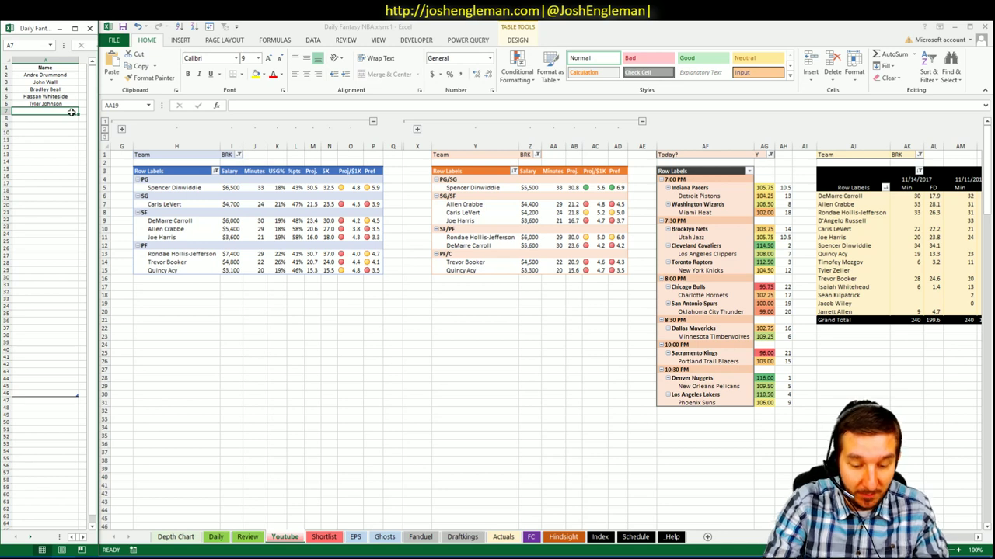
type("Spencer")
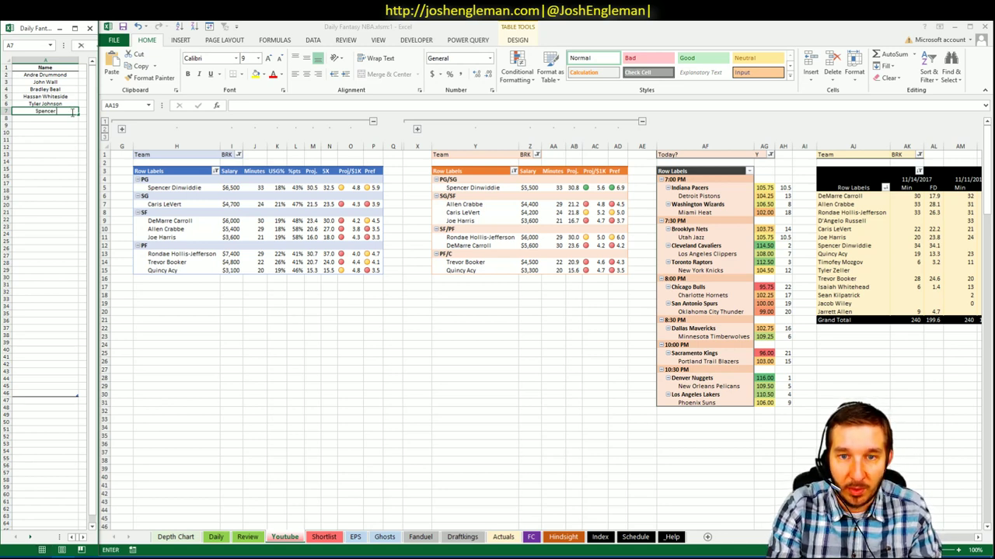
type(" Dinwiddie")
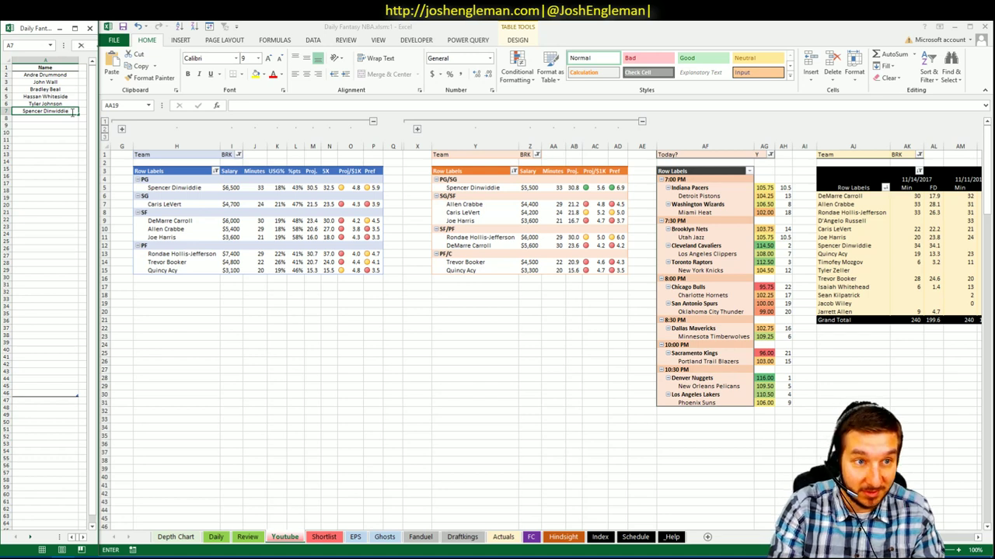
key("Return")
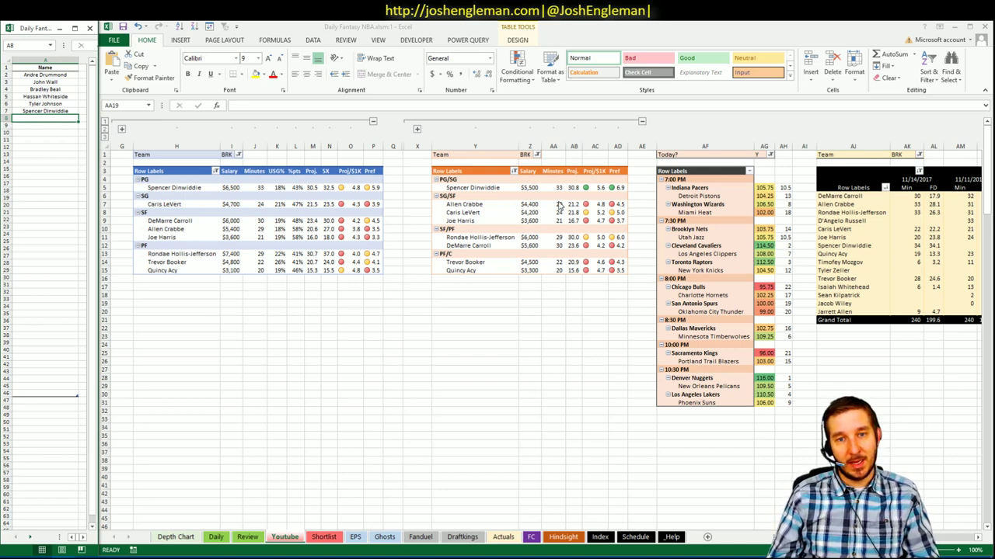
left_click(411, 193)
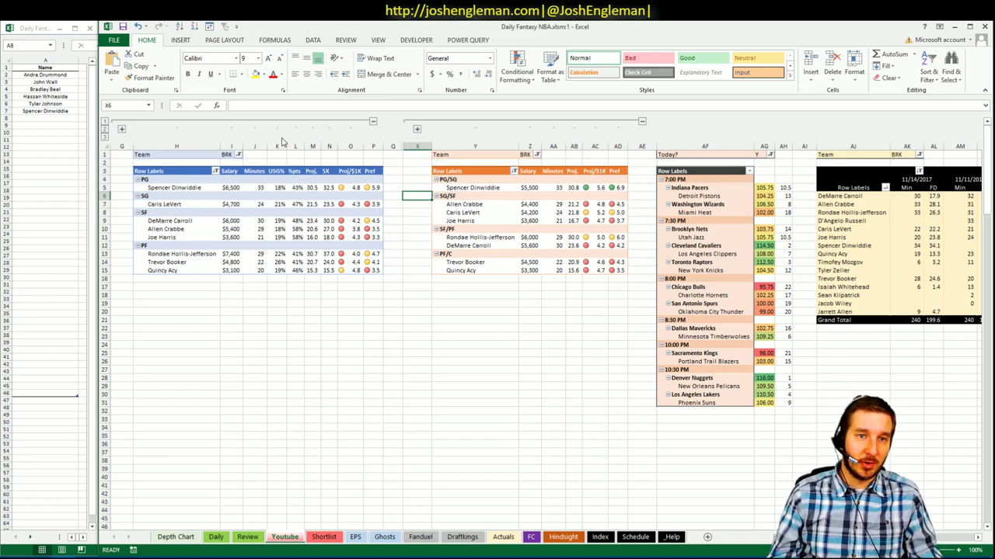
- Switch the first two team pivots to UTA and check Utah Jazz's schedule rank
left_click(239, 155)
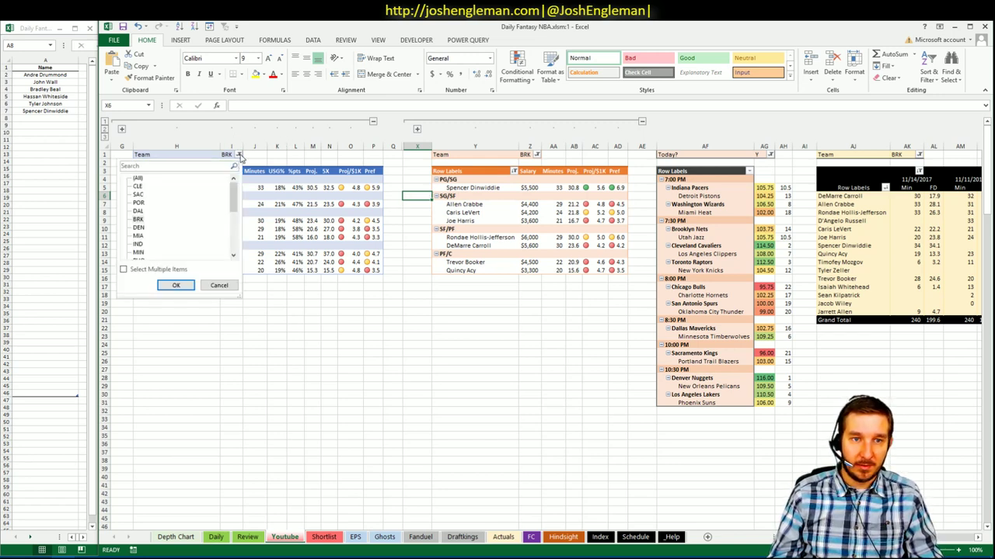
left_click_drag(236, 200, 235, 247)
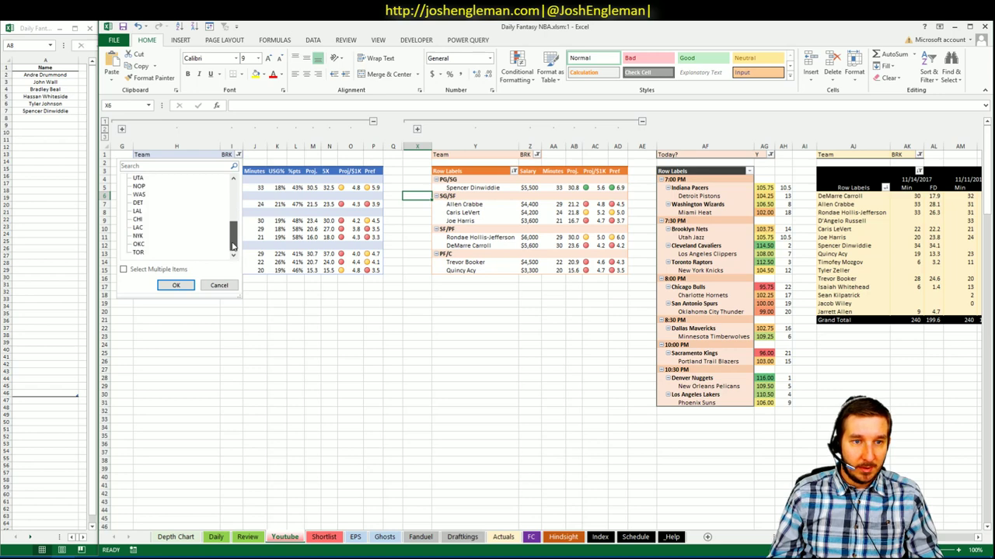
left_click(176, 285)
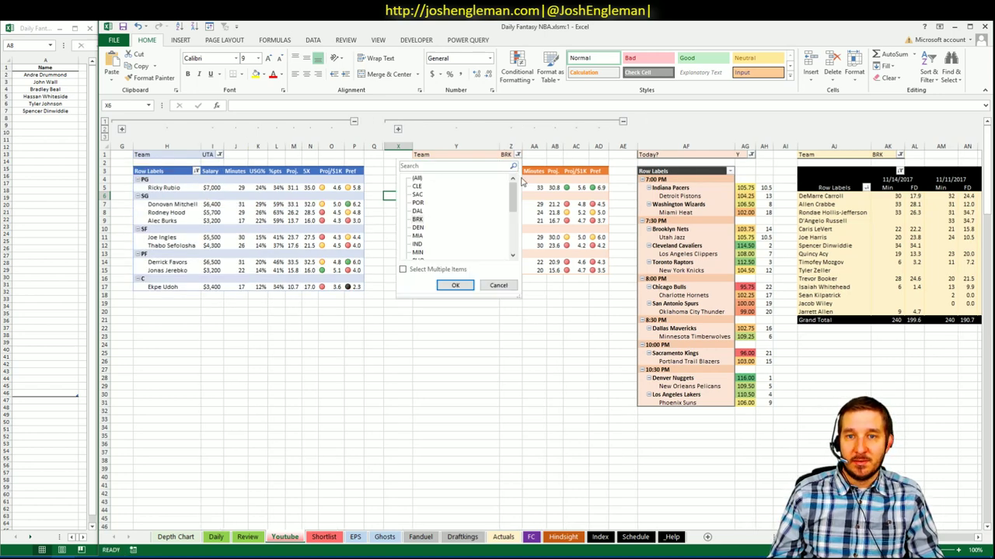
left_click(517, 154)
left_click_drag(516, 207, 514, 235)
left_click(417, 212)
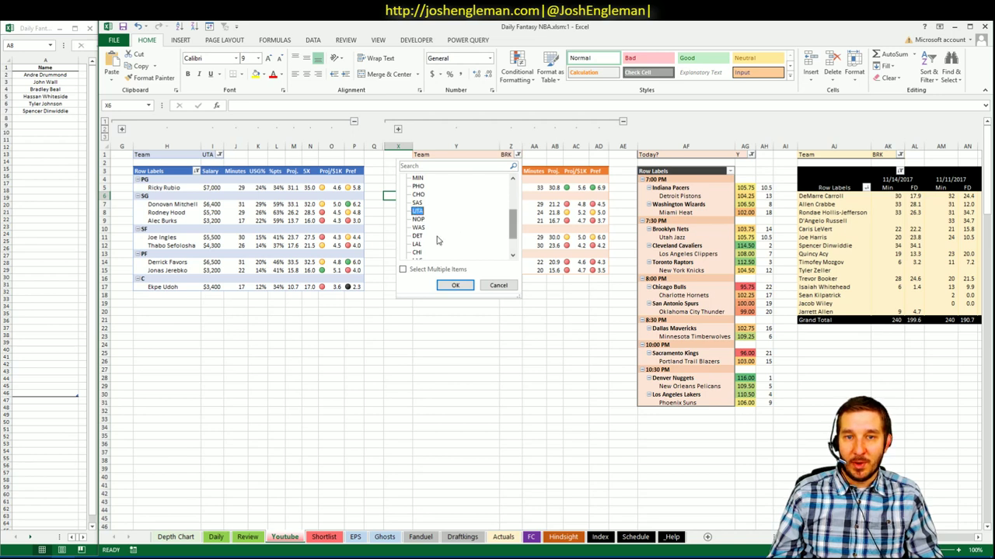
left_click(454, 285)
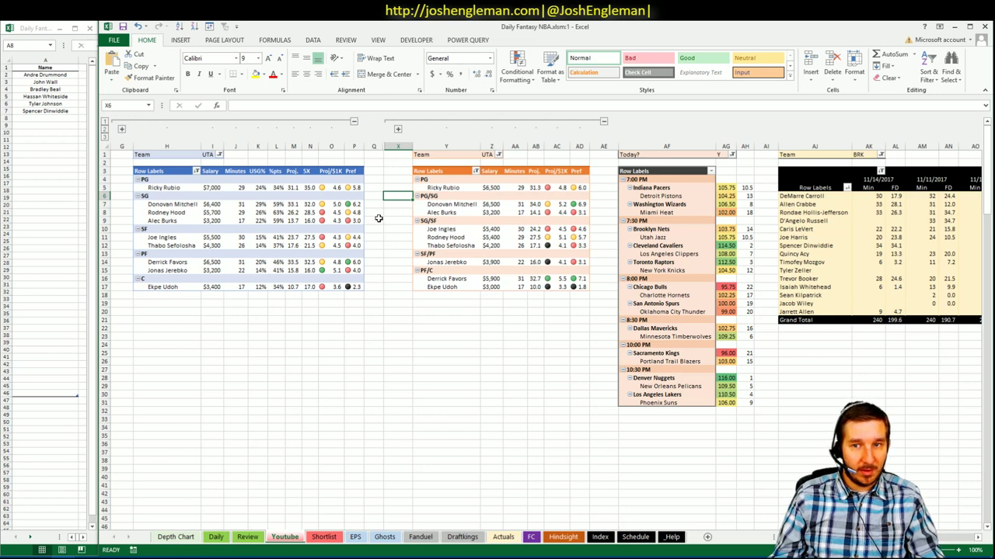
left_click(746, 237)
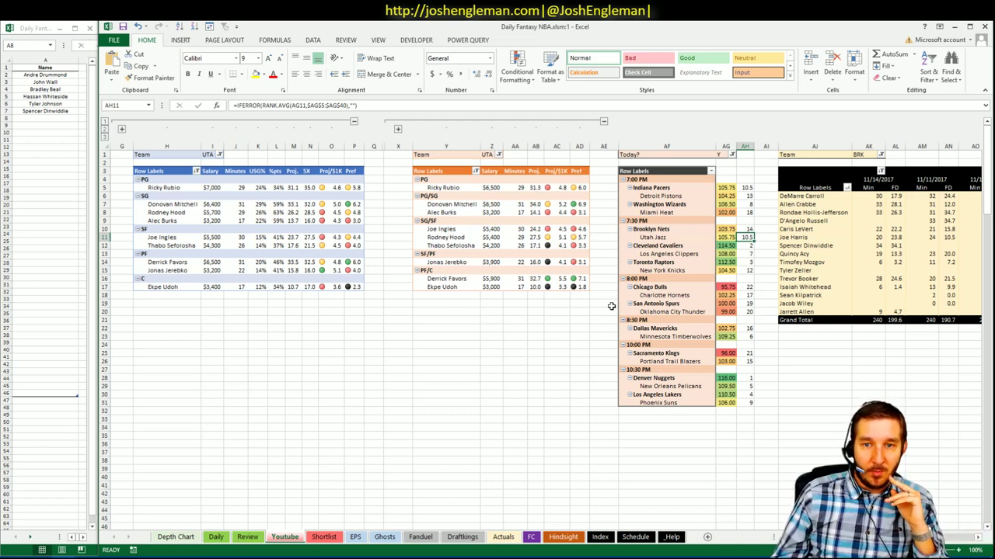
- Add Derrick Favors ($6,500) as shortlist row 8, then return to the main workbook
left_click(222, 263)
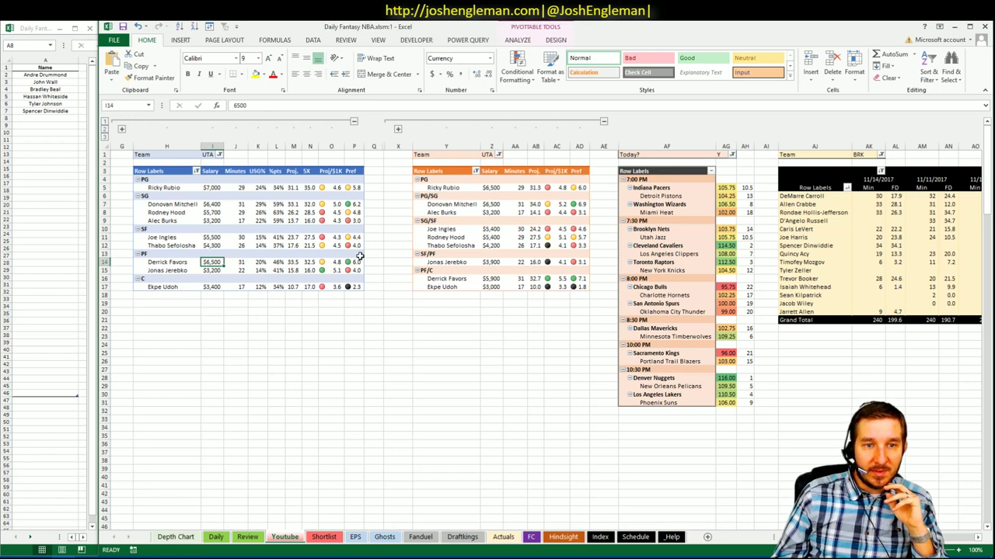
left_click(31, 120)
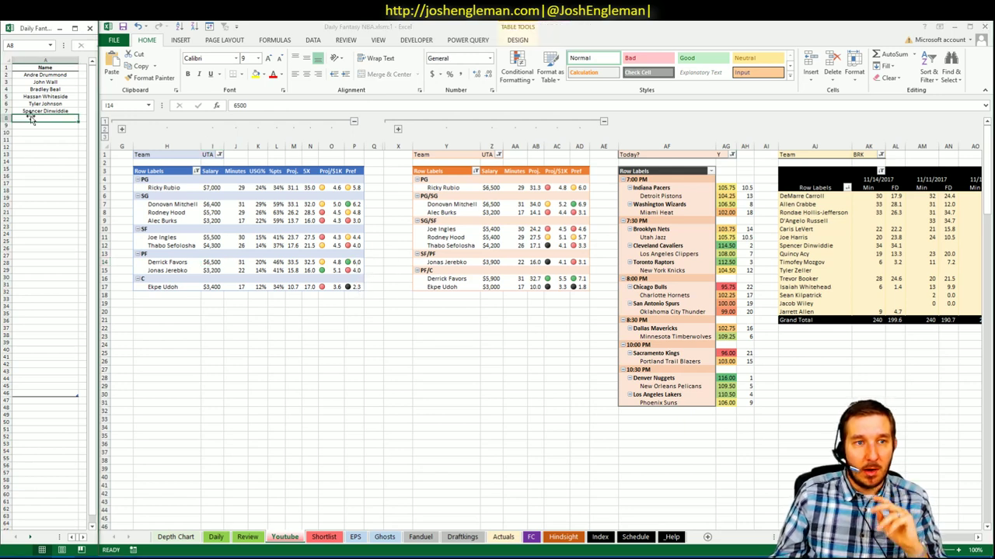
type("D")
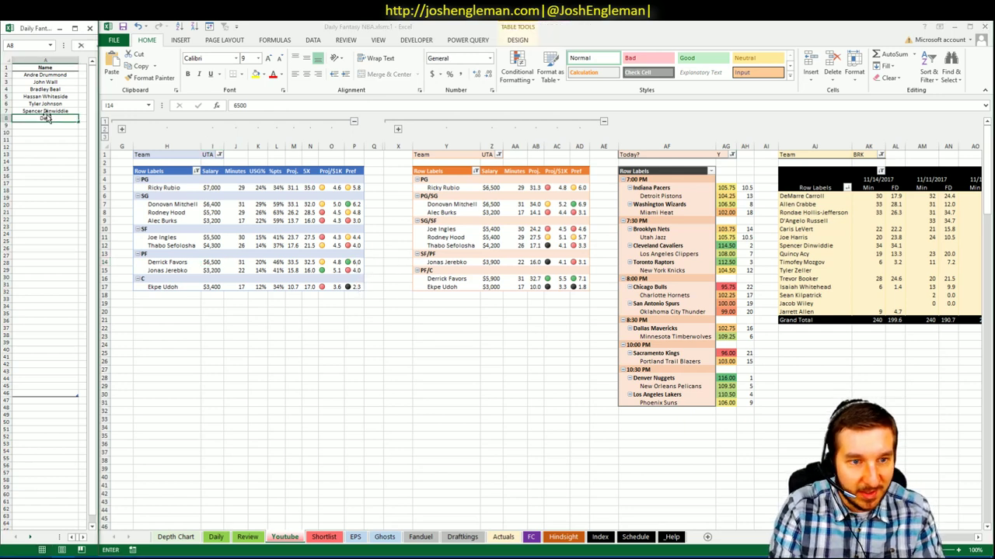
type("errick Favors")
key("Return")
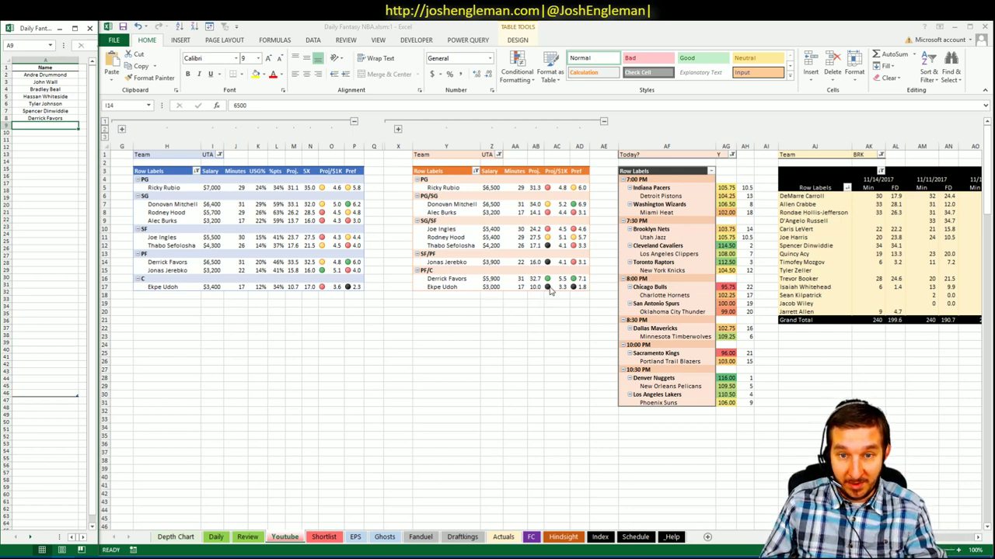
key("alt+Tab")
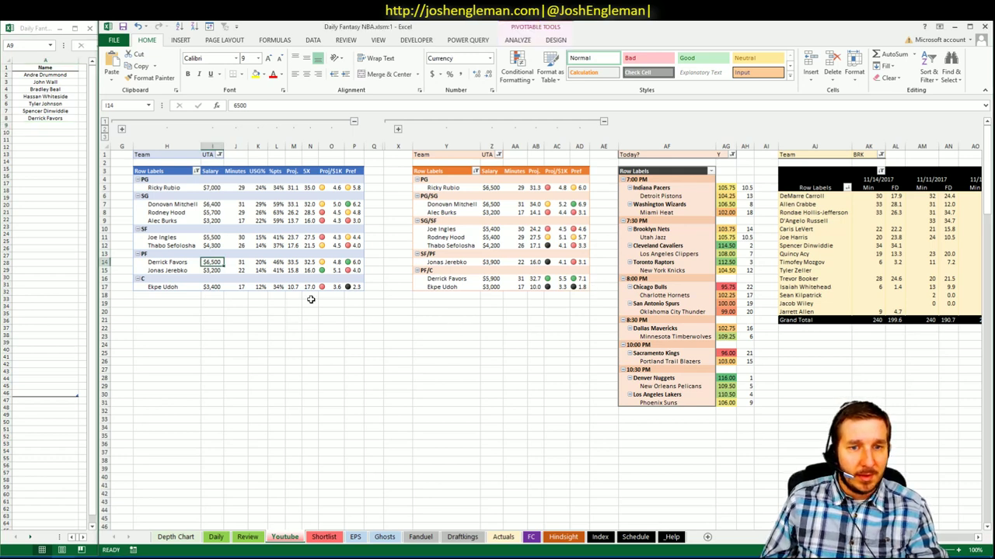
- Change the game-log pivot's team filter from BRK to UTA
left_click(483, 204)
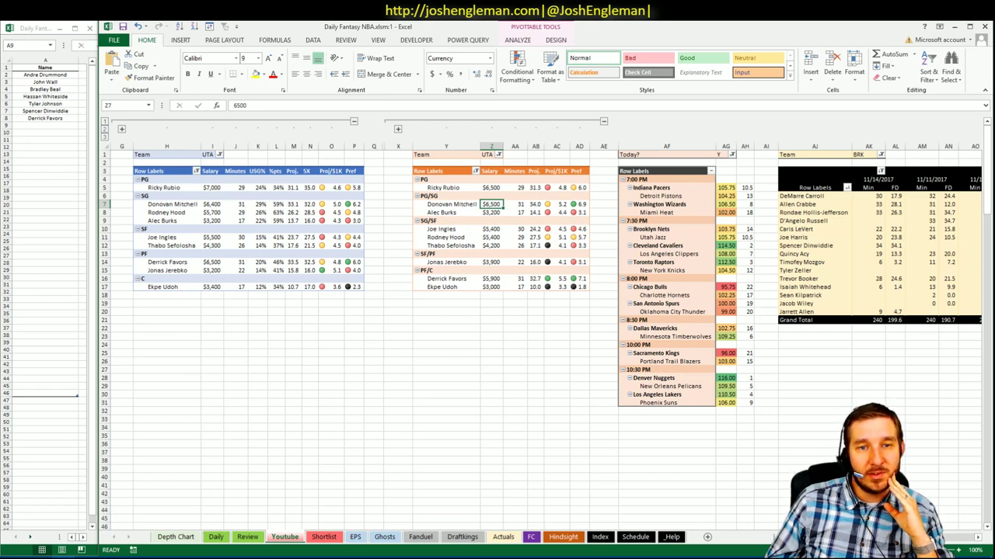
scroll(339, 258, "right", 8)
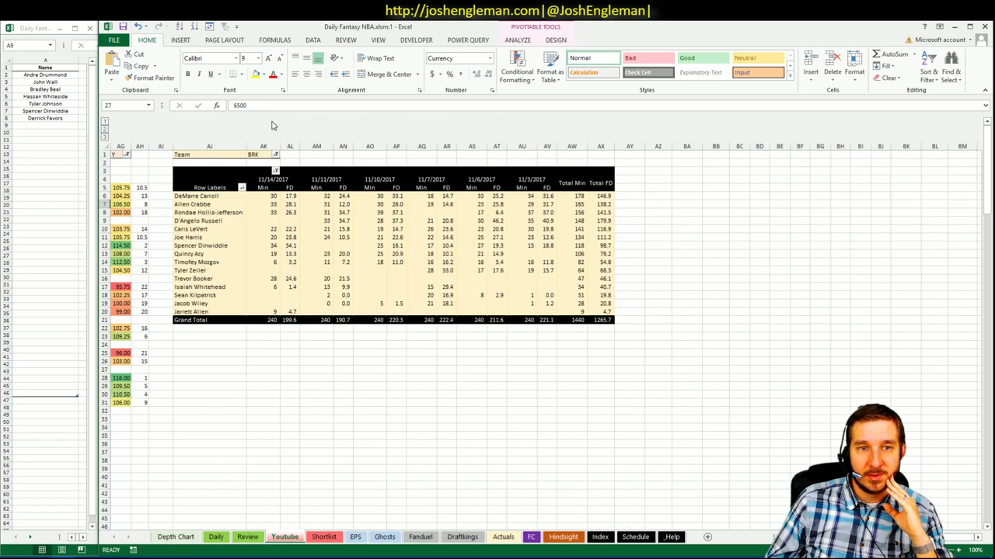
left_click(276, 156)
scroll(272, 197, "down", 2)
scroll(272, 197, "up", 2)
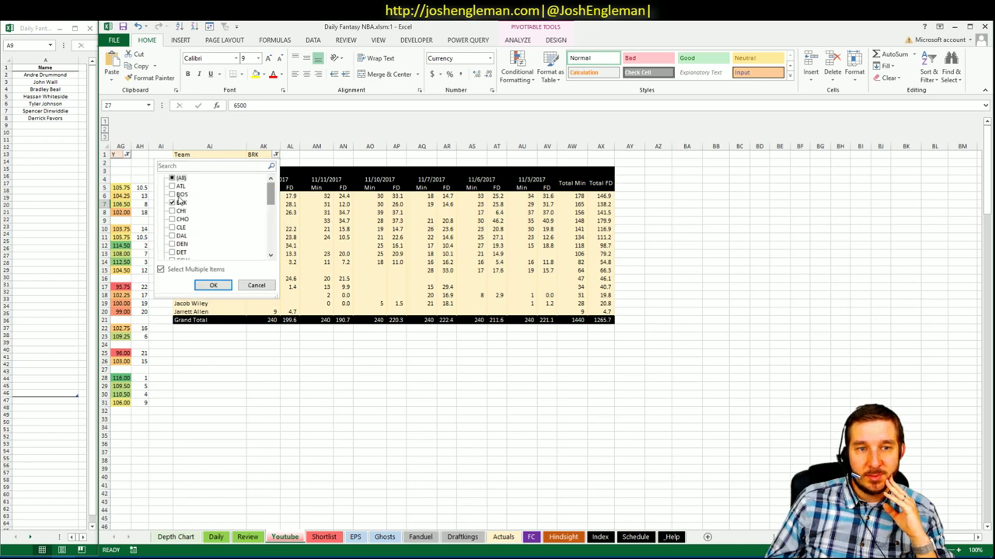
left_click(176, 202)
scroll(213, 207, "down", 4)
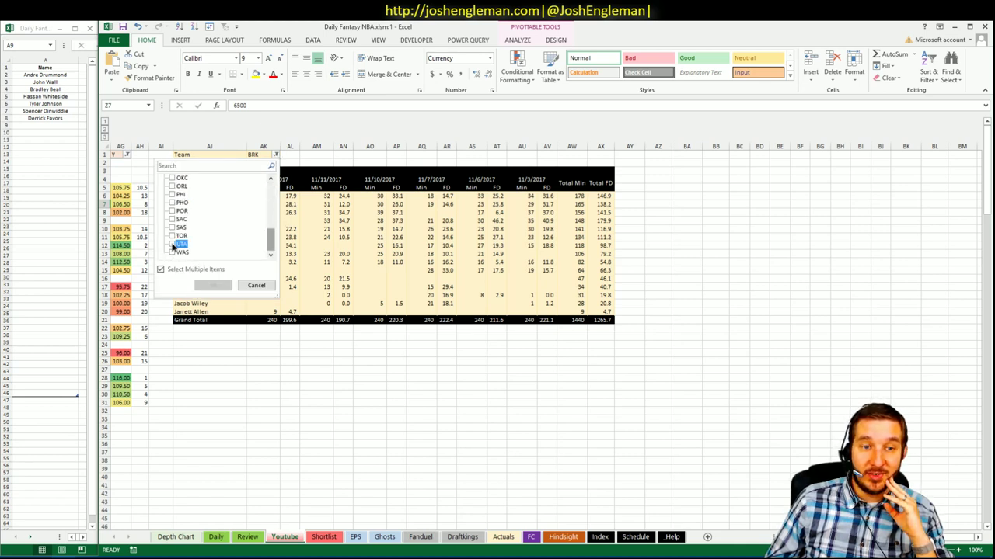
left_click(173, 244)
left_click(211, 285)
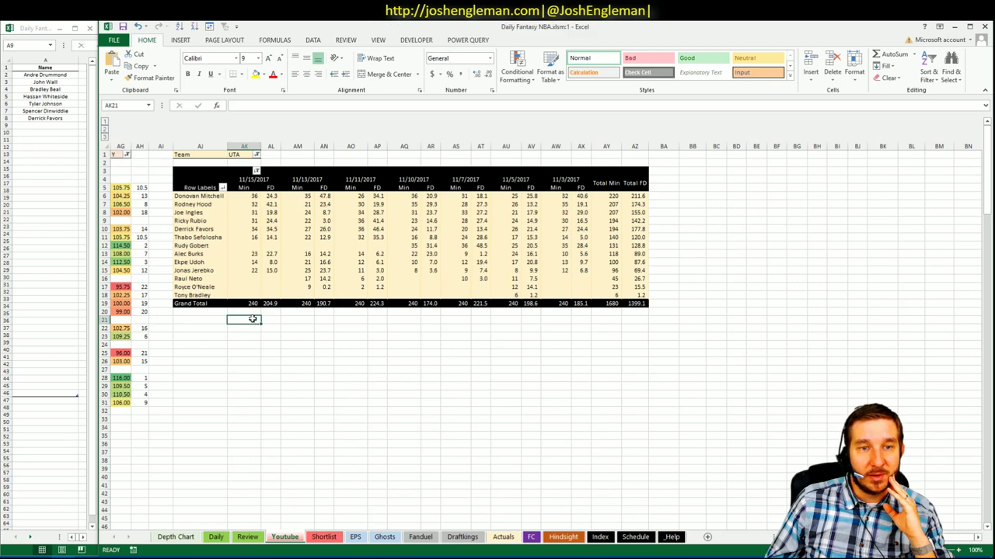
- Review Donovan Mitchell's recent FD scores from 11/11 to 11/15/2017, including the 47.8 game
left_click(270, 196)
left_click(308, 196)
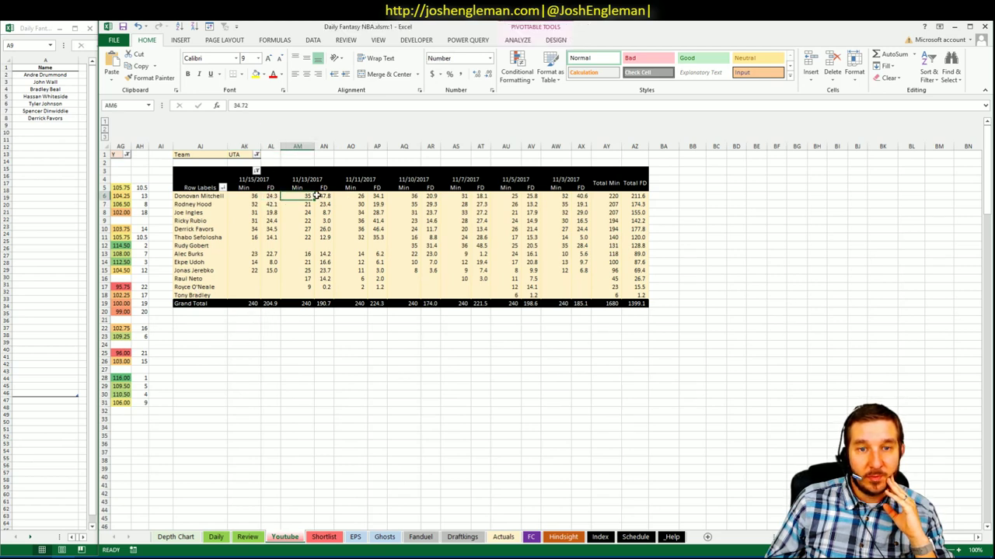
left_click(327, 196)
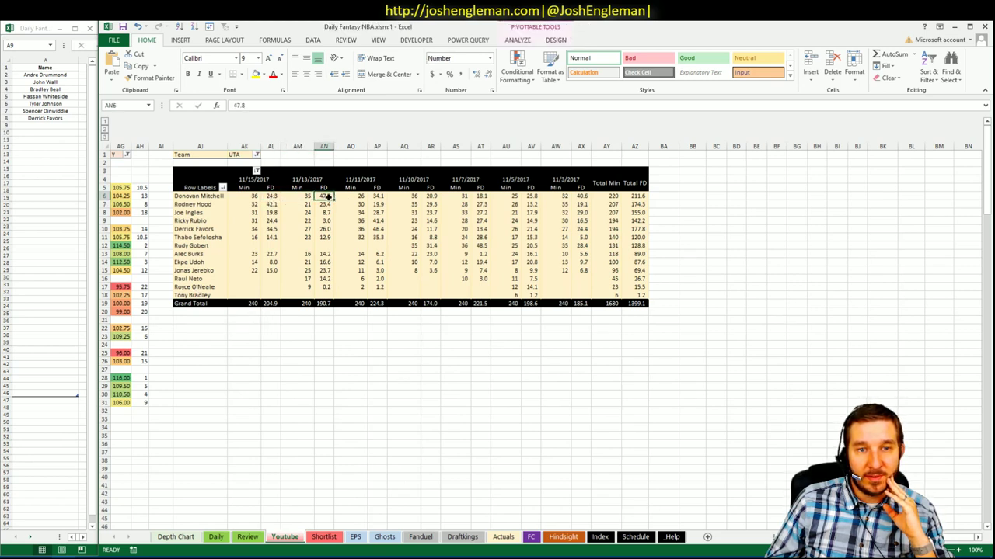
left_click(377, 197)
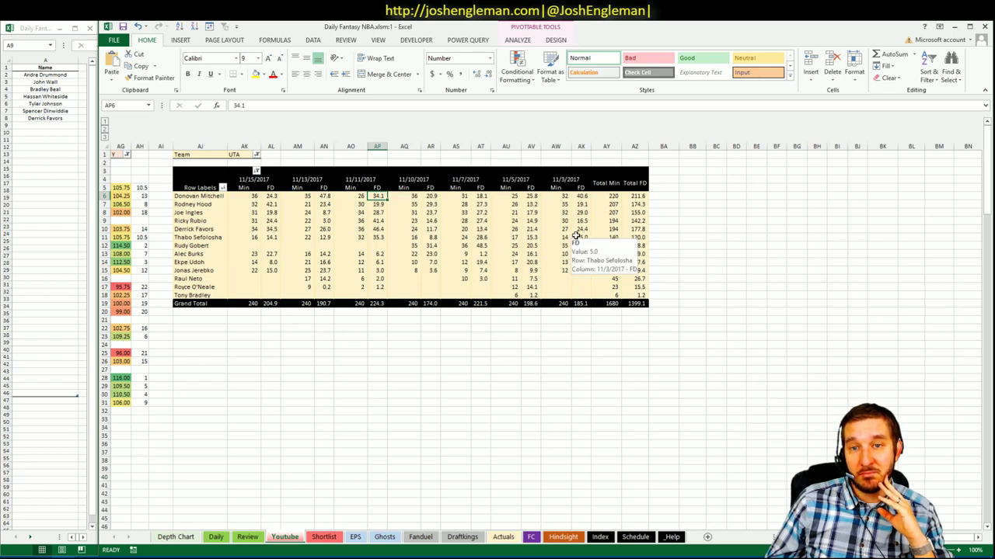
- Check Donovan Mitchell in the second pivot and enter him in shortlist cell A9
scroll(687, 451, "left", 8)
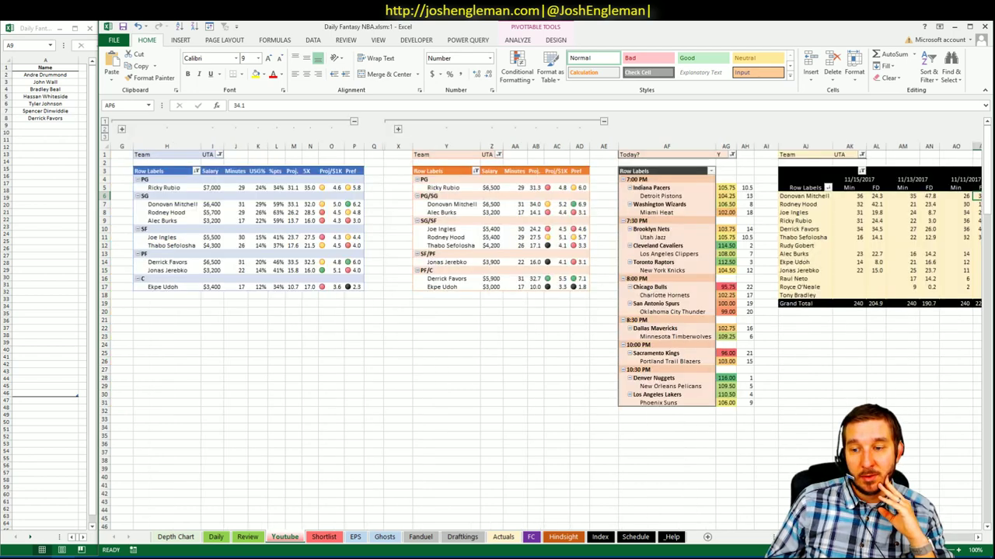
left_click(516, 204)
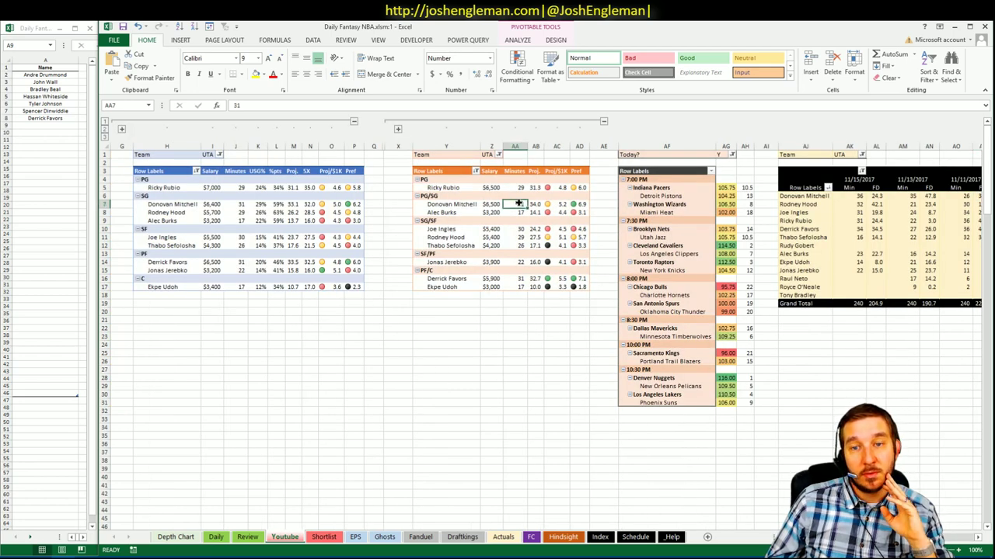
left_click(460, 205)
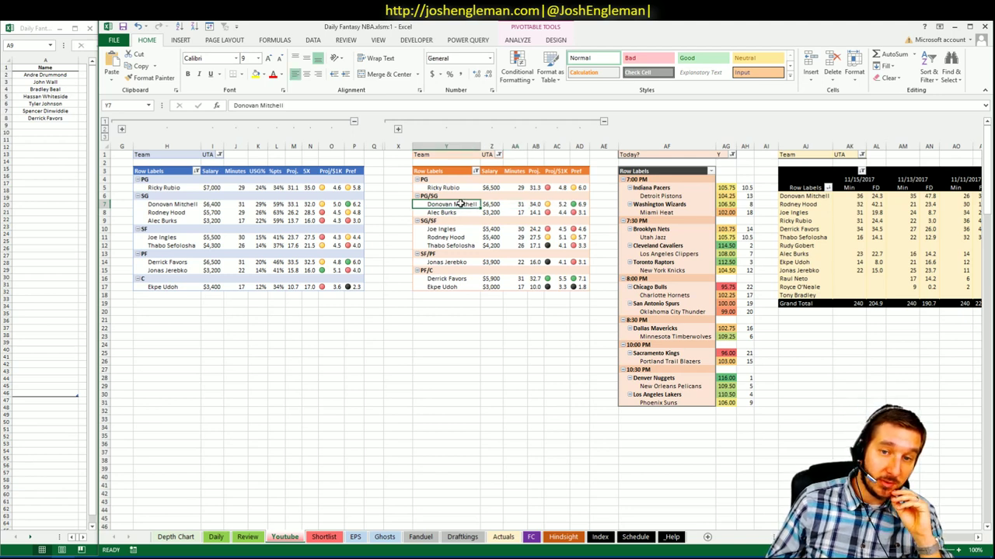
left_click(37, 124)
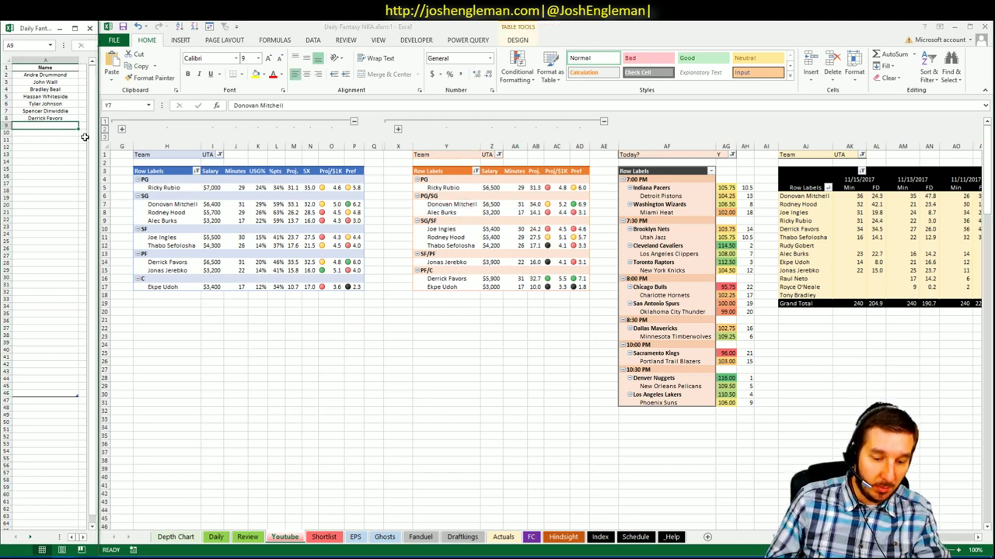
type("Donovan")
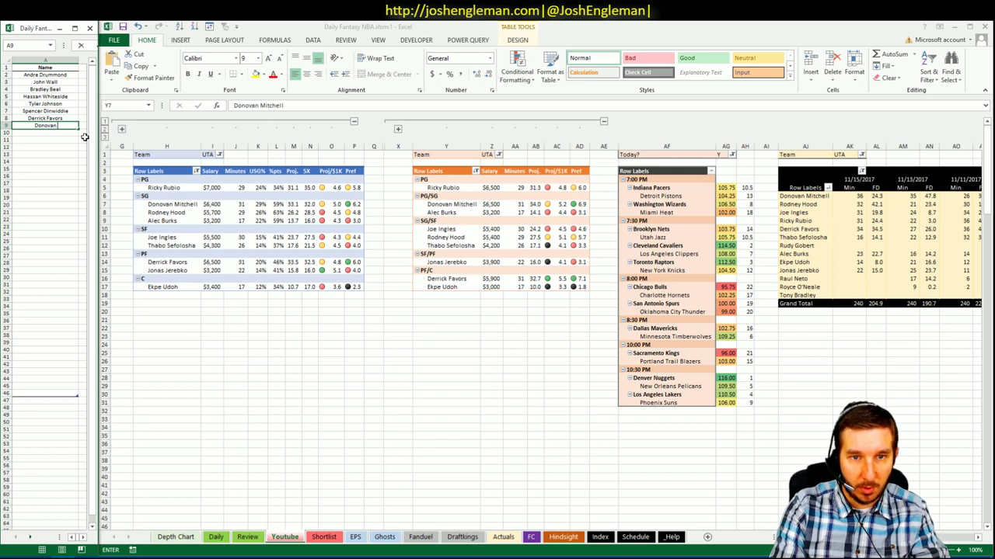
type(" Mitchell")
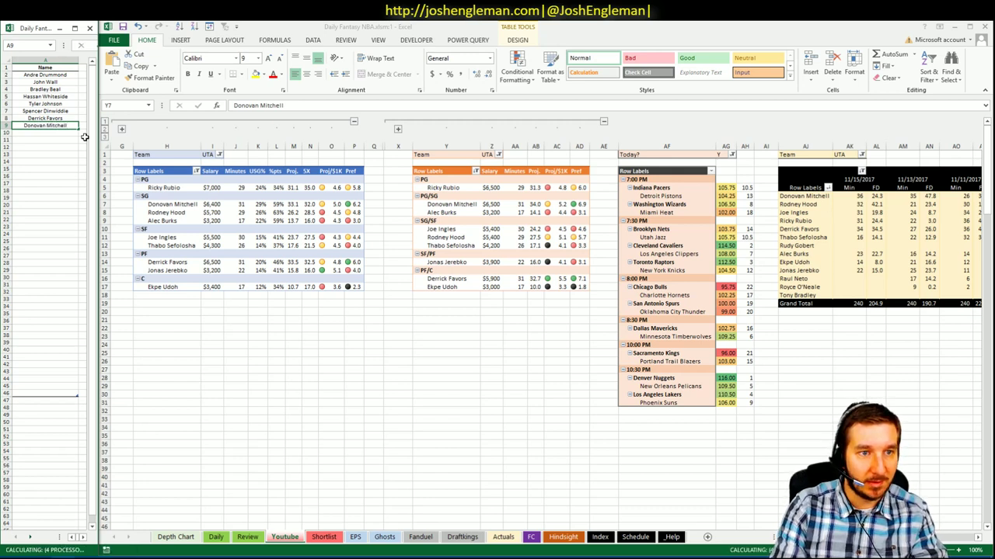
key("Return")
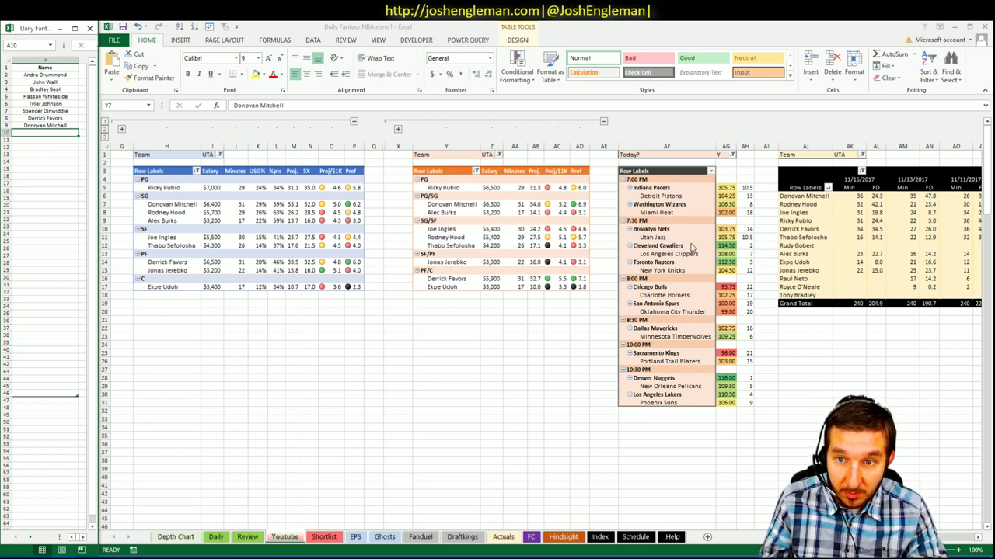
left_click(218, 155)
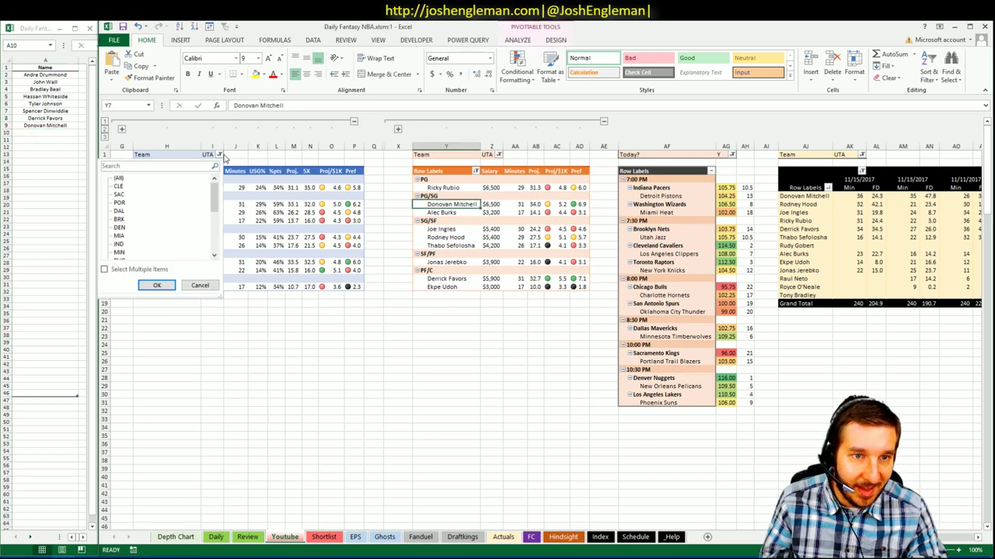
left_click(119, 187)
left_click(156, 285)
left_click(488, 155)
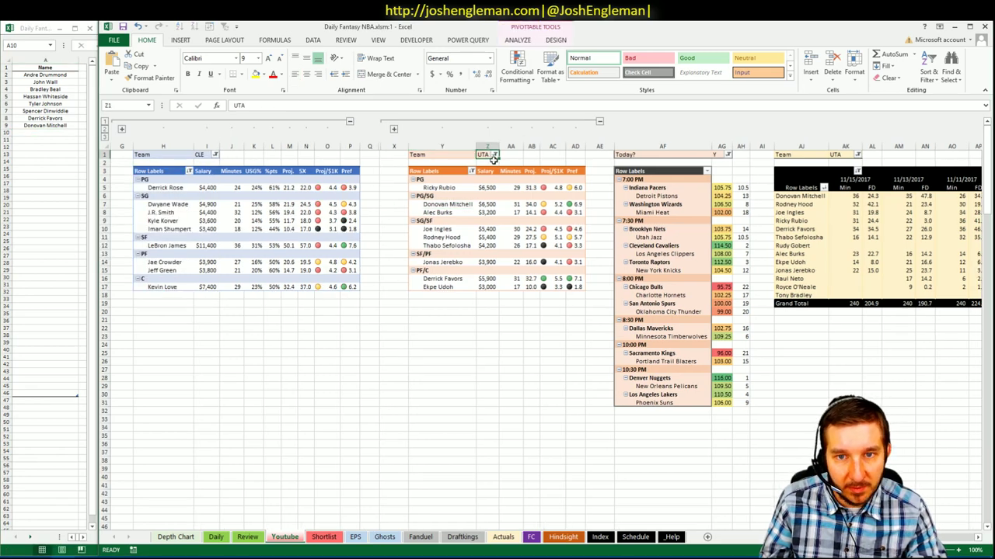
left_click(493, 156)
left_click(420, 188)
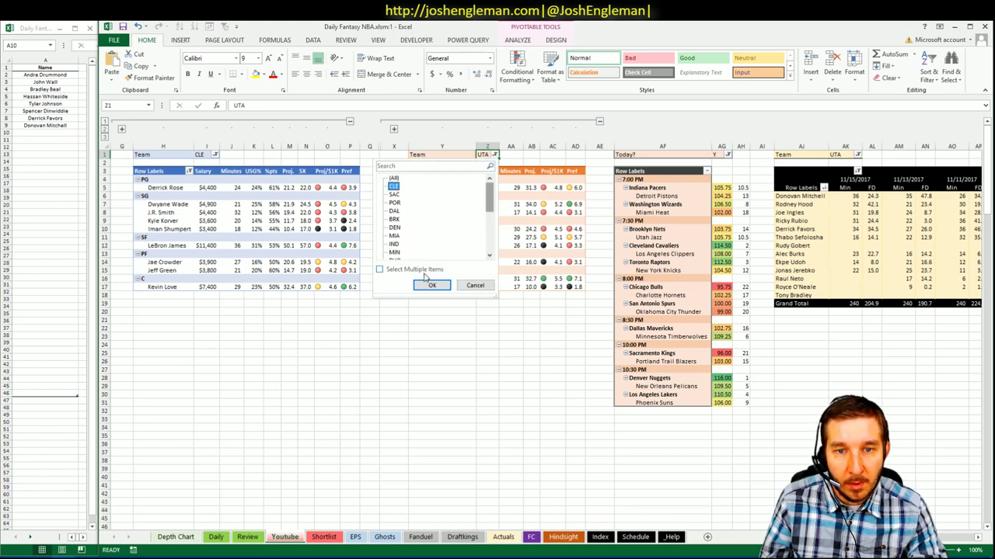
left_click(429, 284)
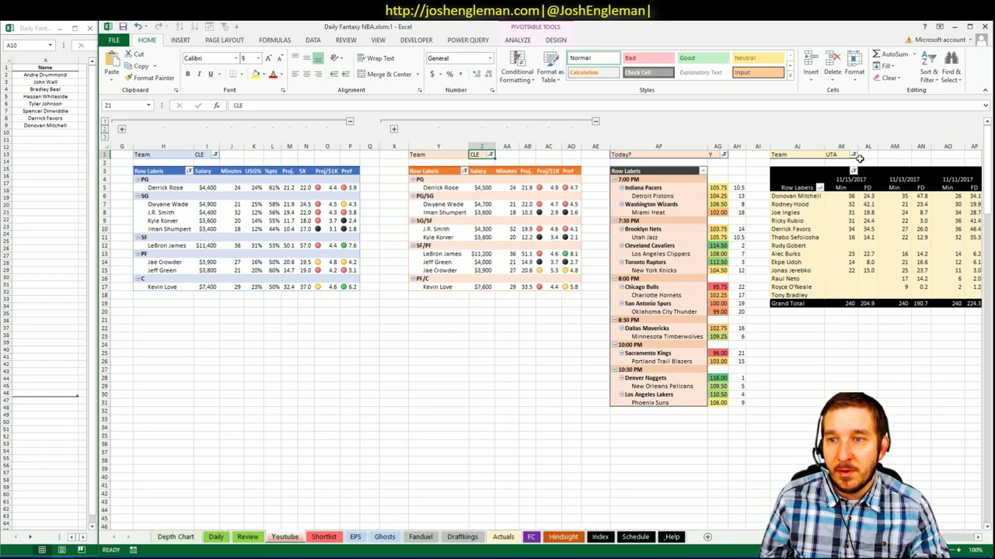
left_click(853, 155)
left_click(748, 179)
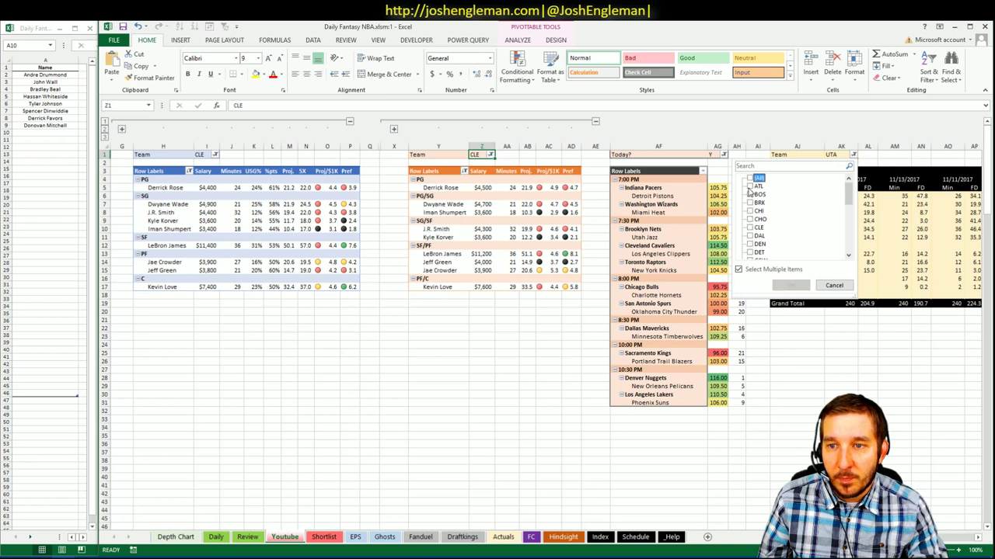
left_click(751, 230)
left_click(792, 286)
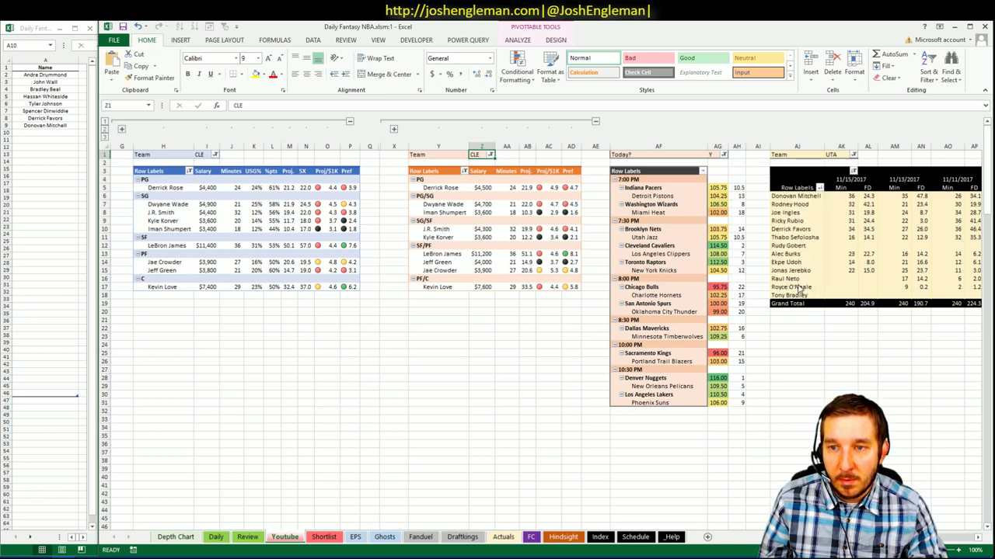
left_click(738, 247)
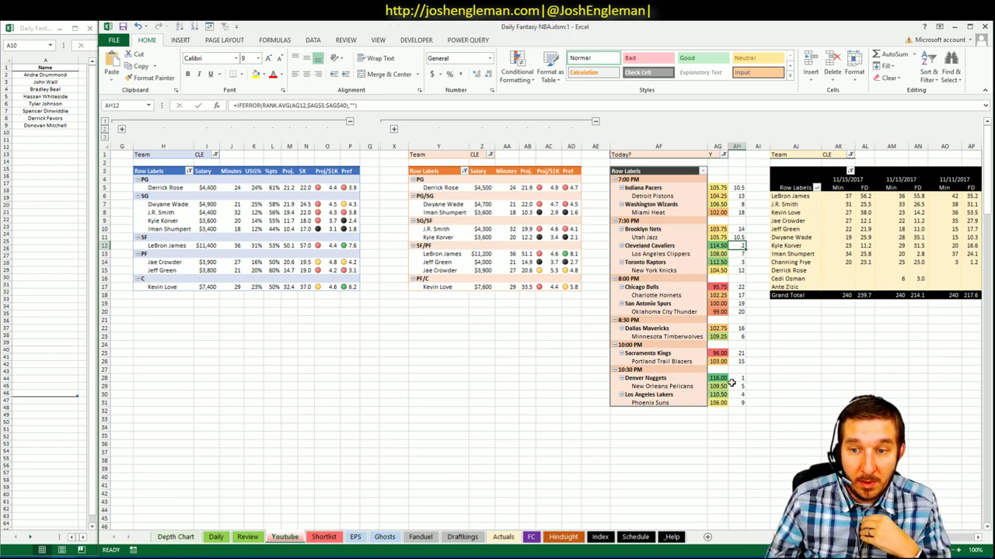
left_click(431, 313)
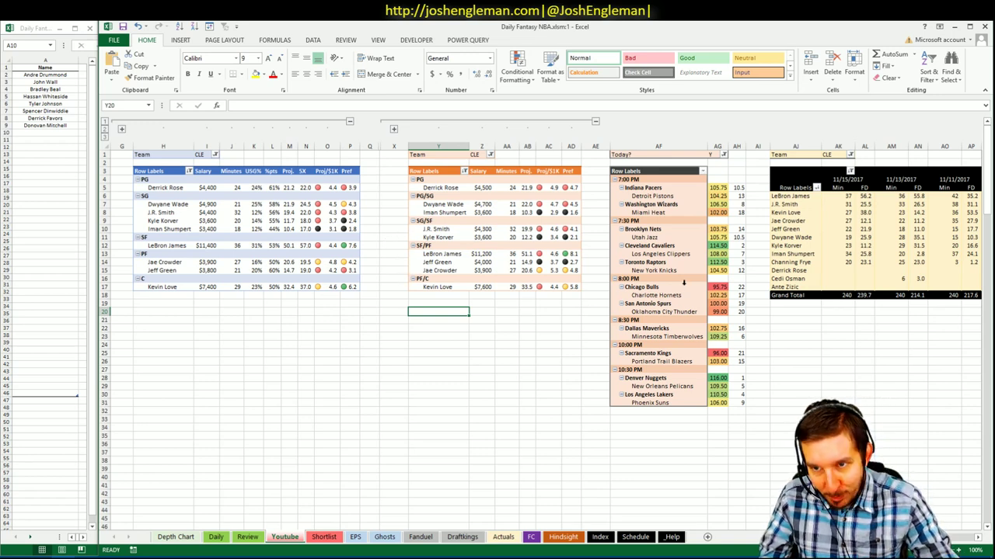
- Enter LeBron James in shortlist cell A10
left_click(57, 133)
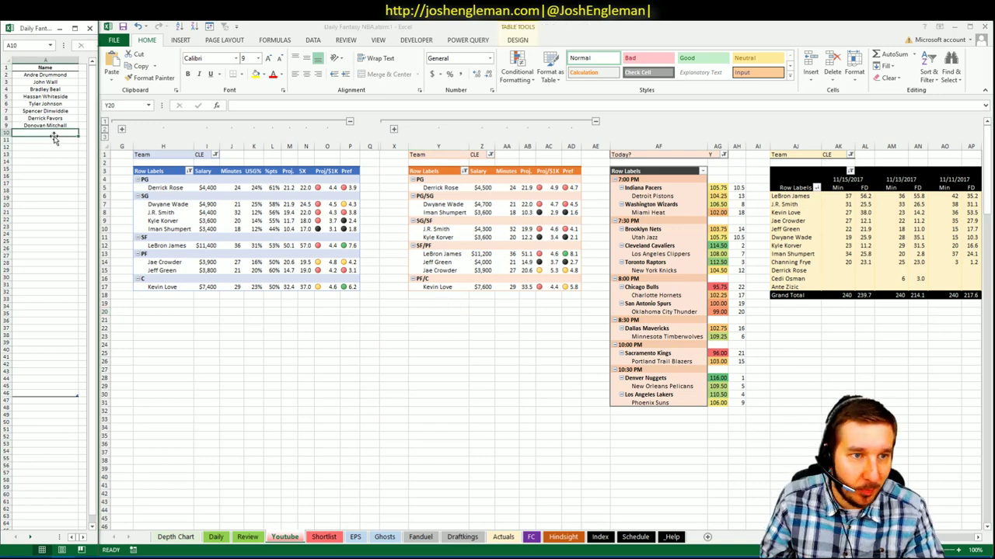
type("LeB")
type("ron James")
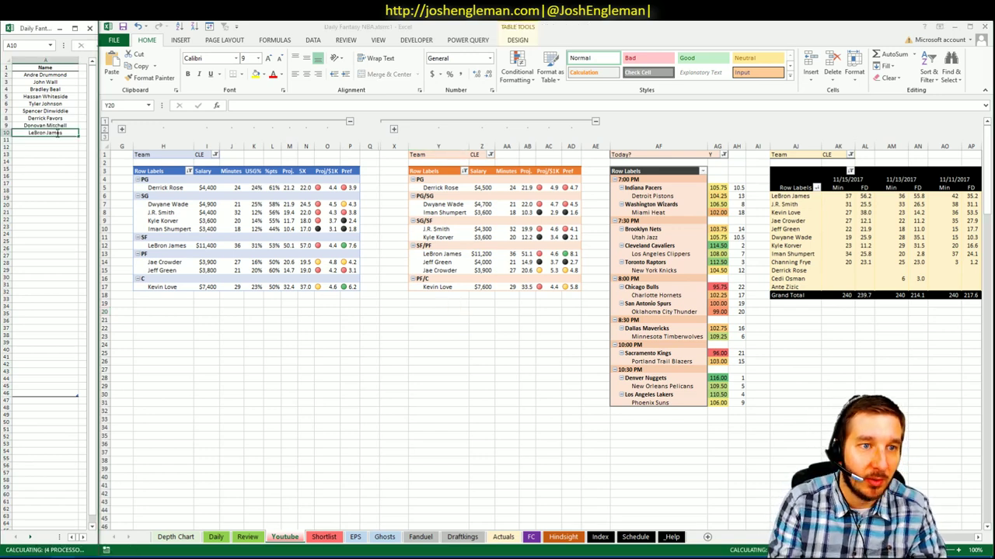
key("Return")
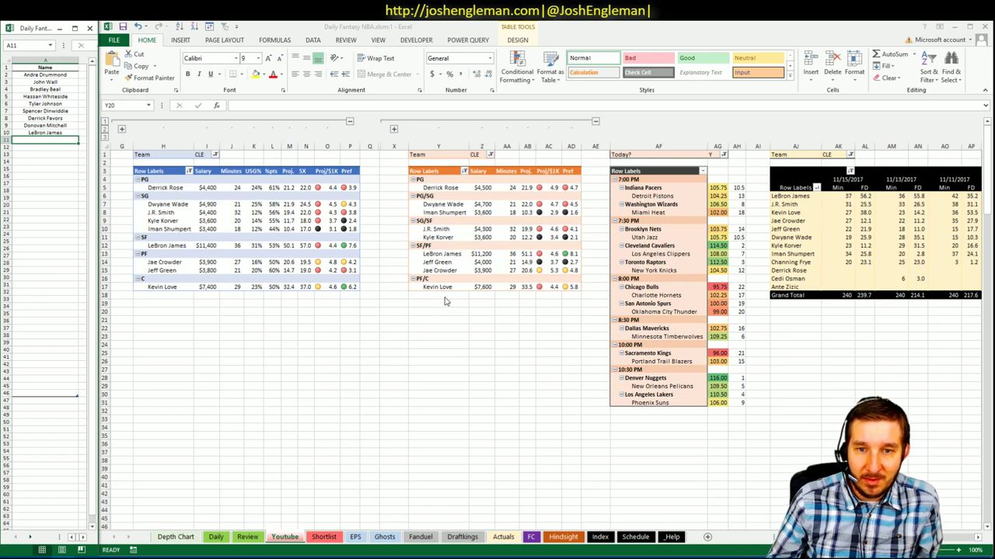
left_click(497, 303)
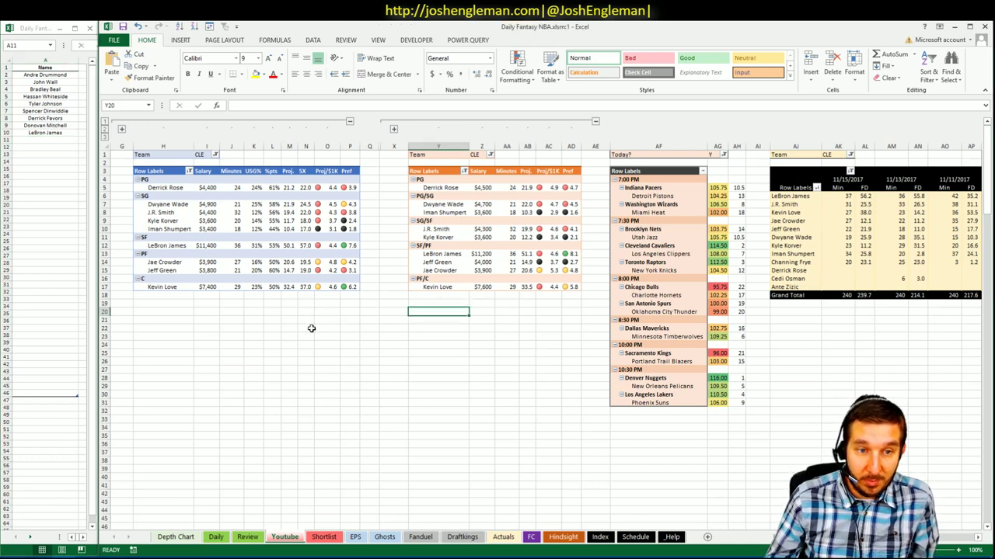
scroll(497, 311, "right", 6)
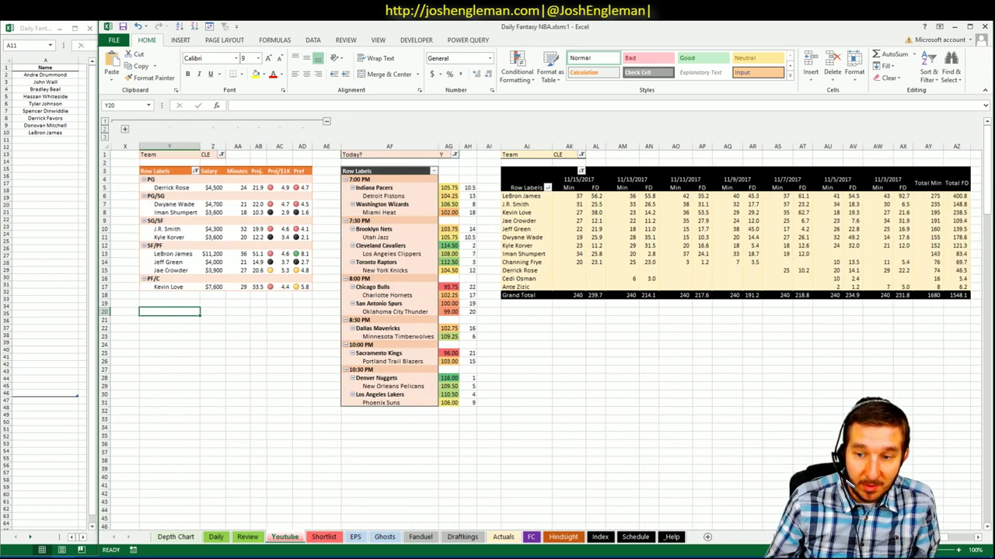
scroll(498, 311, "left", 6)
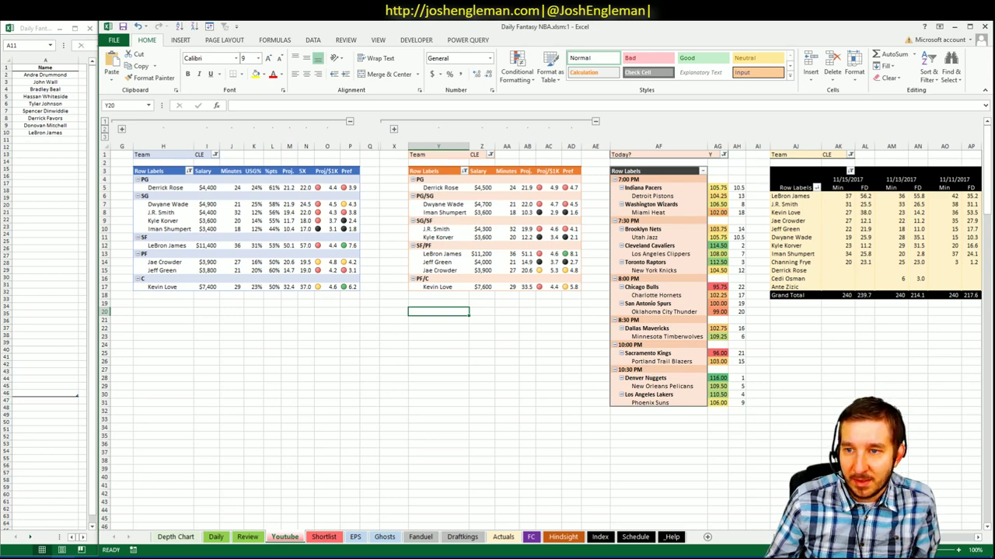
scroll(605, 337, "right", 6)
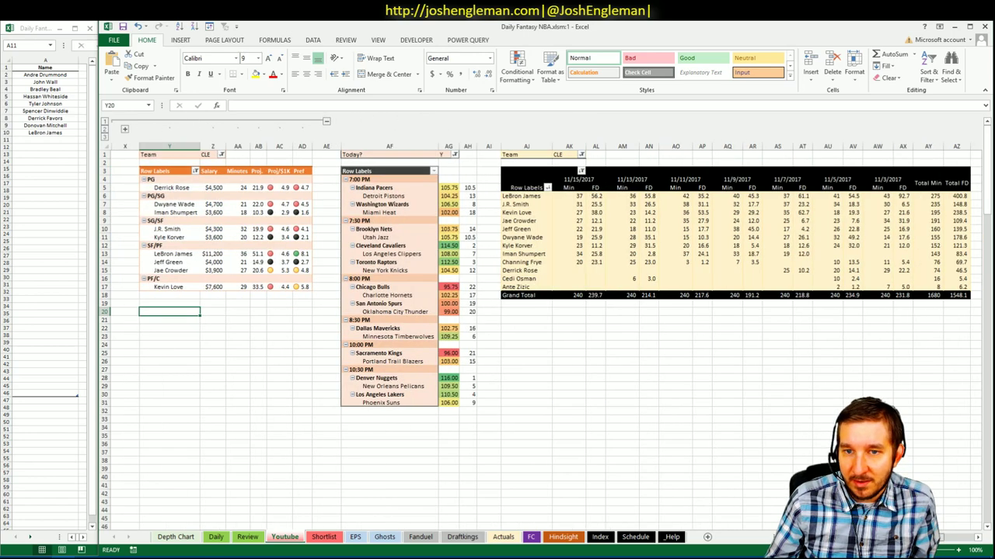
left_click(598, 212)
left_click(651, 213)
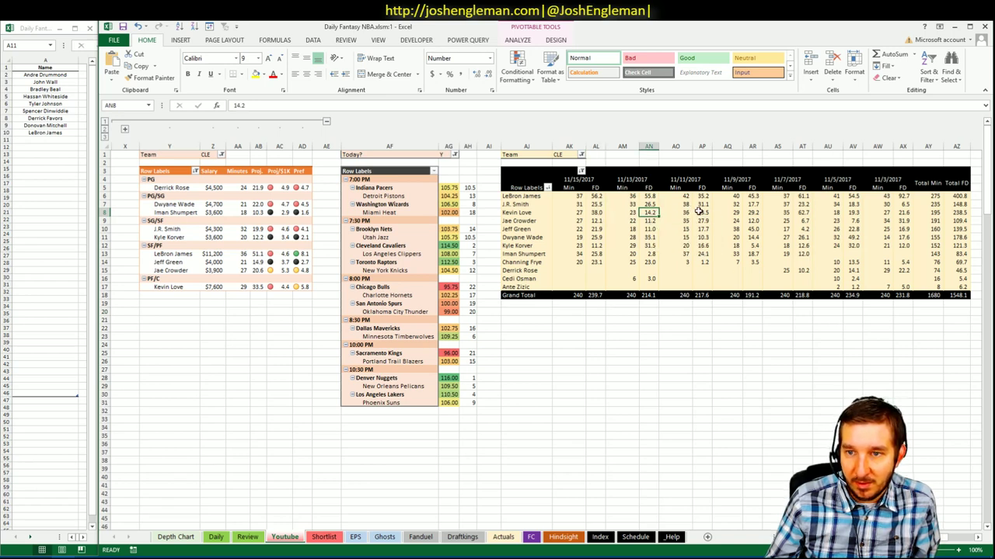
left_click(701, 212)
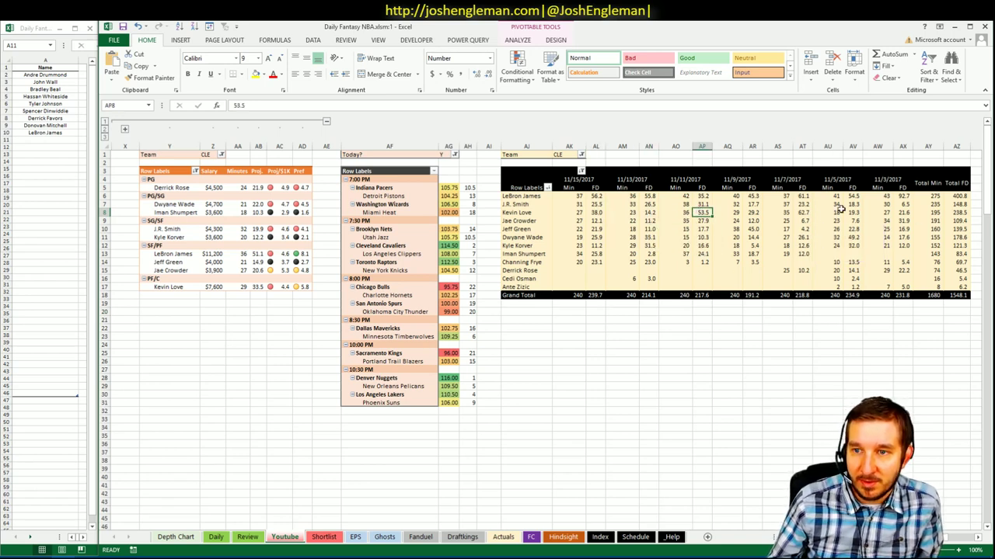
left_click(812, 213)
left_click(855, 385)
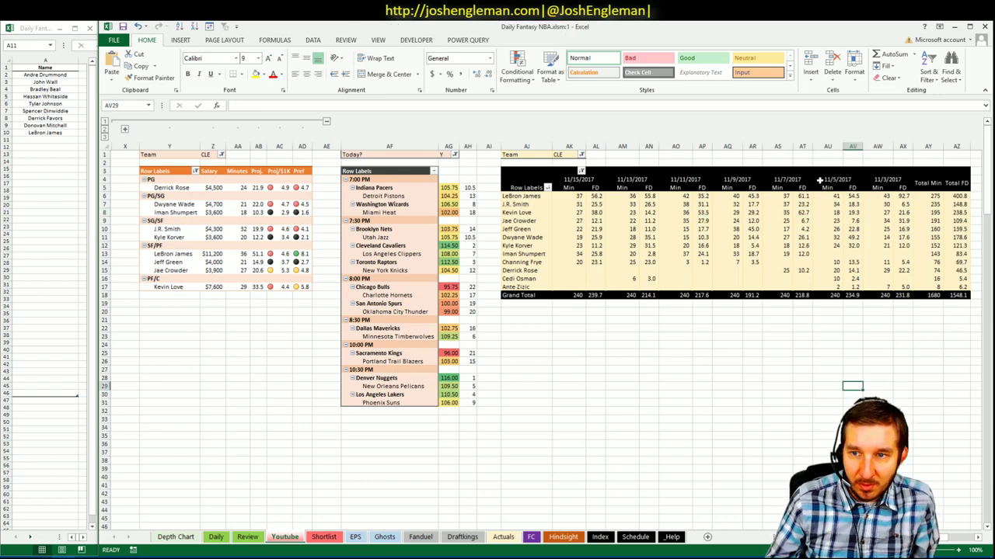
left_click(808, 210)
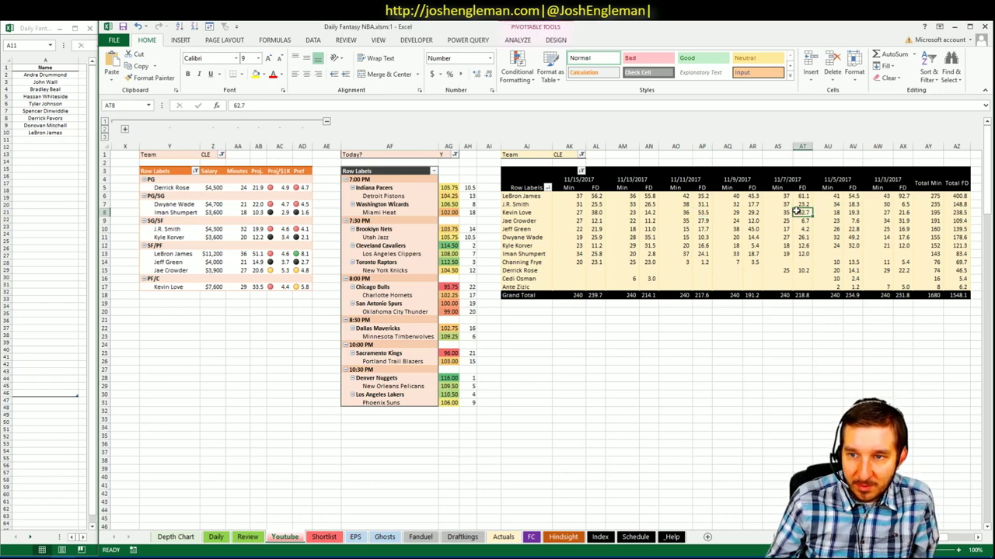
scroll(531, 348, "left", 5)
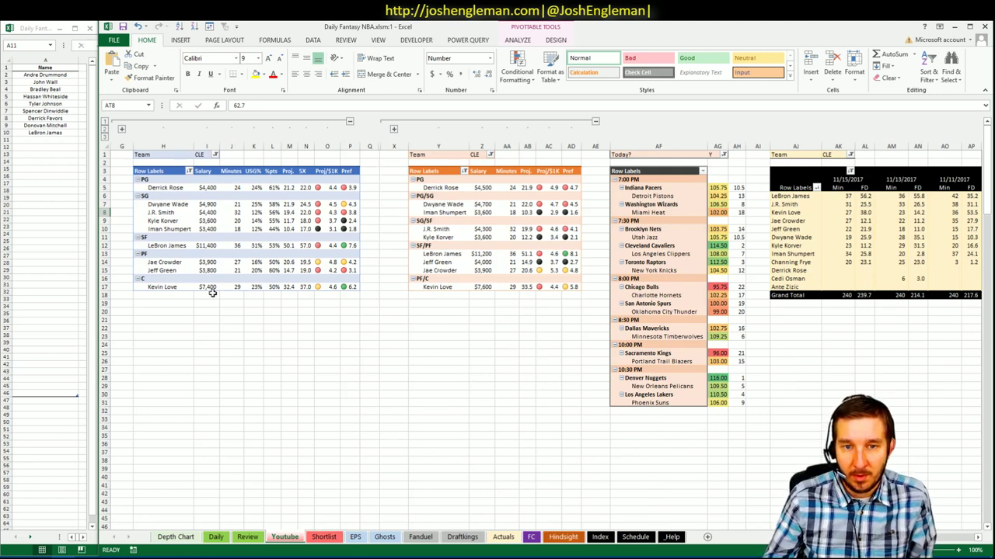
left_click(424, 296)
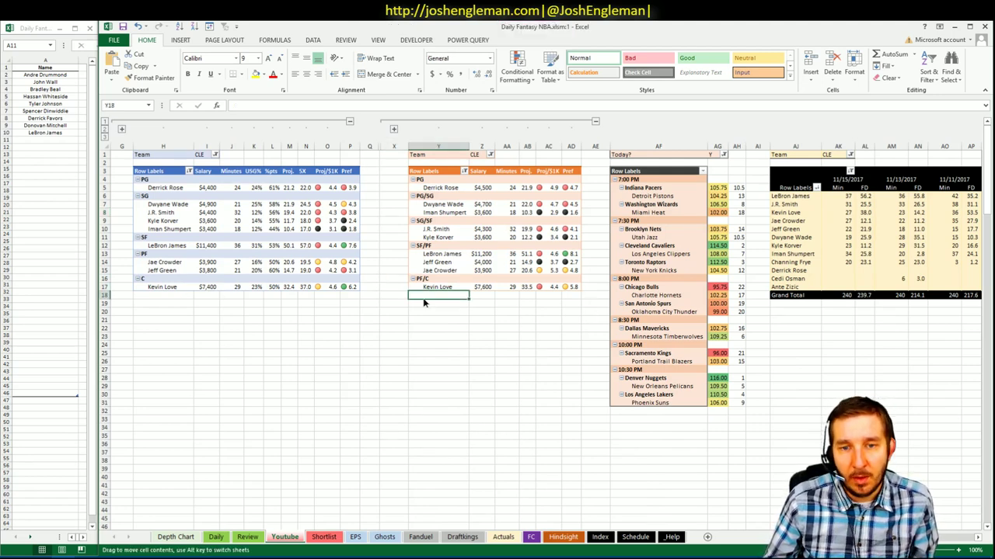
left_click(423, 303)
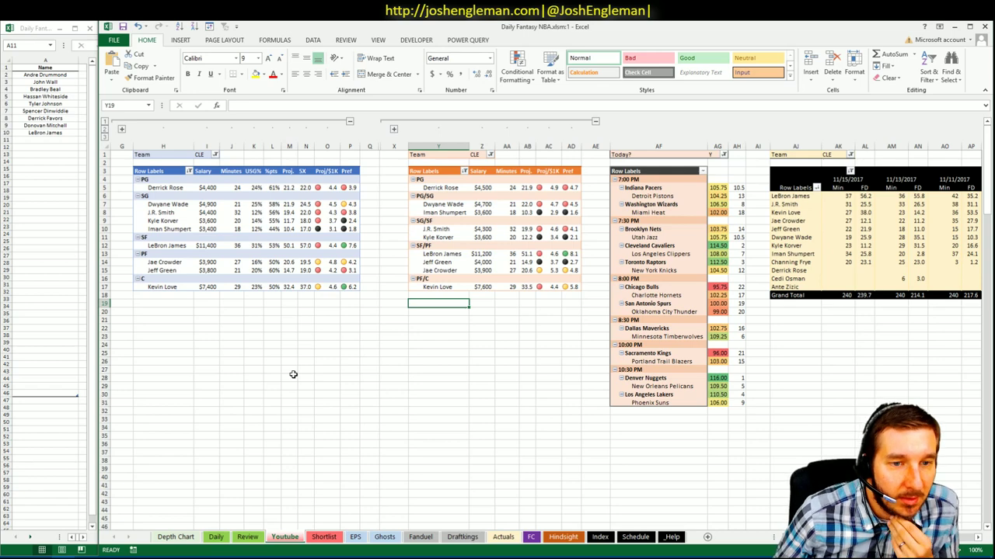
- Go to cleaningtheglass.com in a new browser tab
left_click(117, 554)
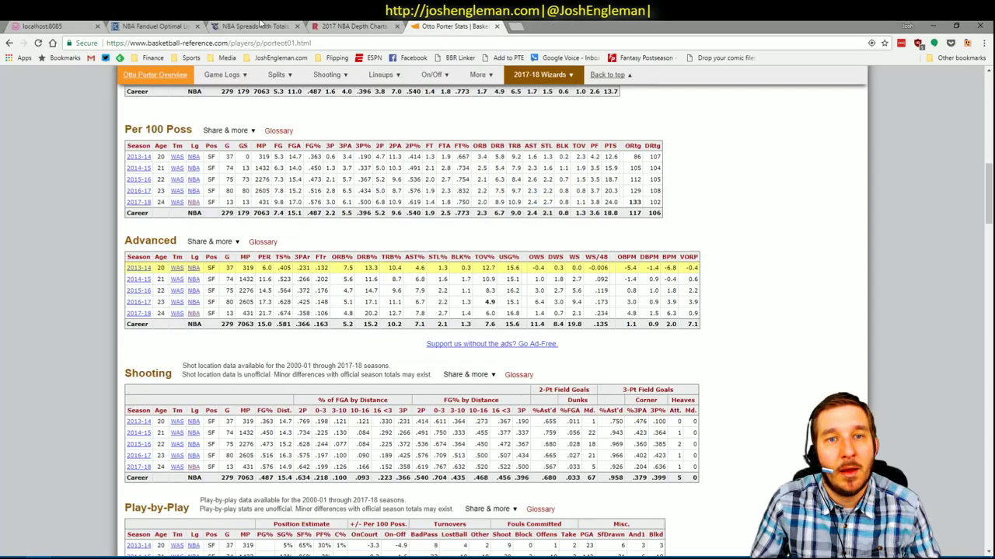
left_click(516, 26)
type("cout")
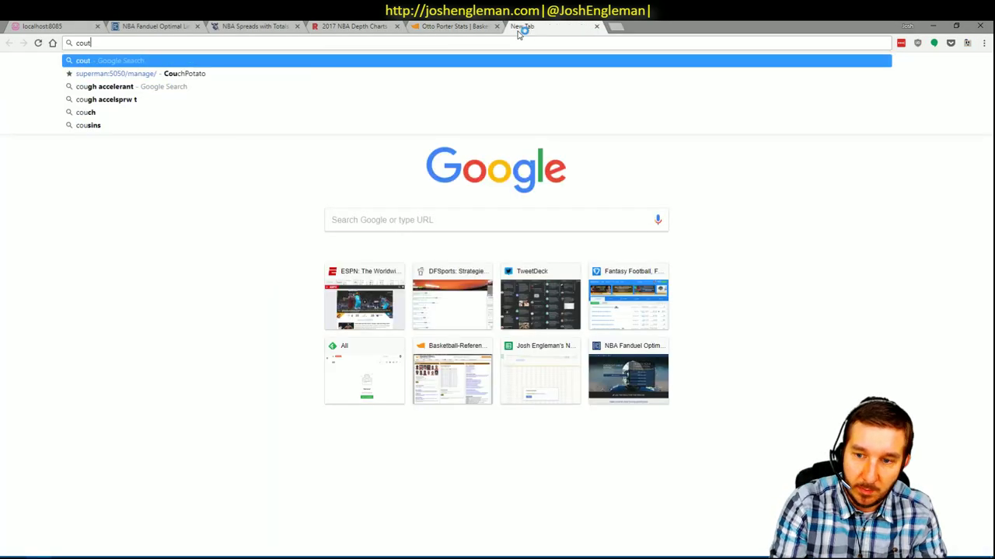
key("BackSpace")
type("nting")
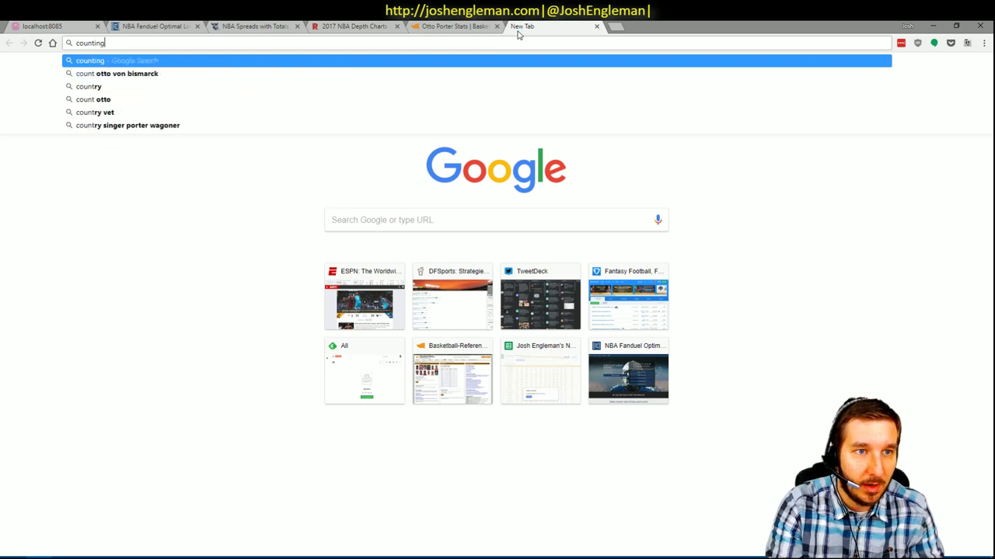
key("BackSpace")
key("BackSpace")
key("BackSpace")
key("BackSpace")
key("BackSpace")
key("BackSpace")
key("BackSpace")
key("BackSpace")
type("clean")
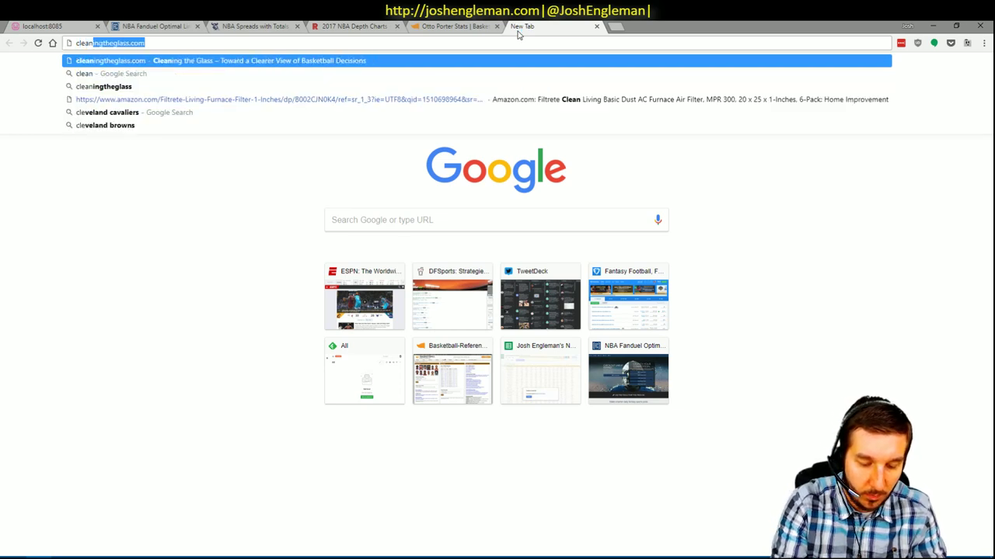
key("Return")
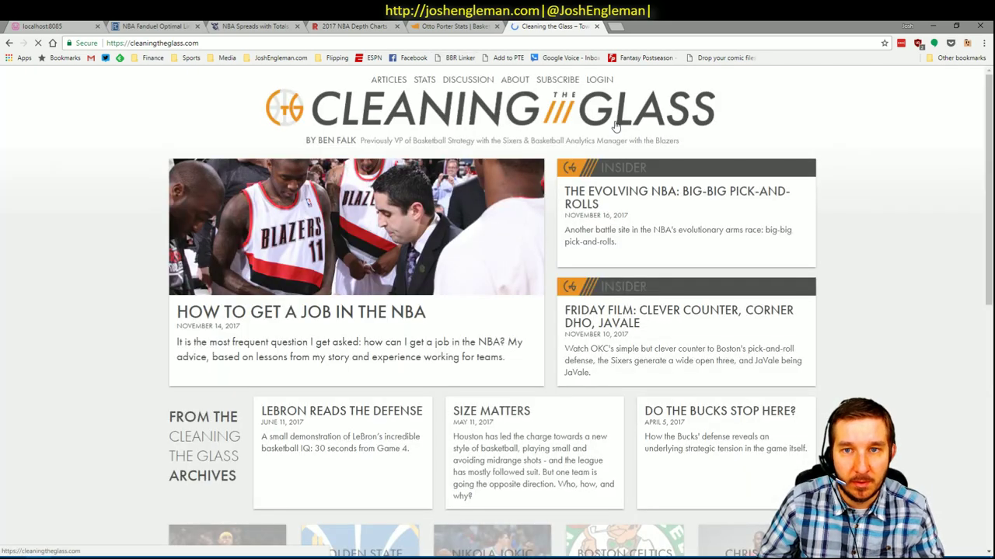
- Enter the account e-mail, autofill the saved password with LastPass, and sign in
left_click(602, 84)
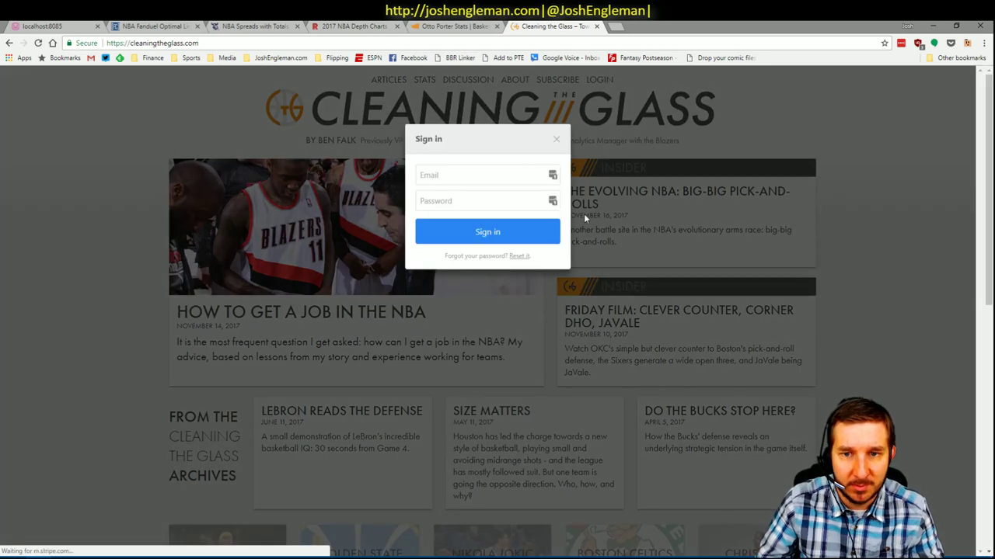
left_click(551, 178)
left_click(552, 176)
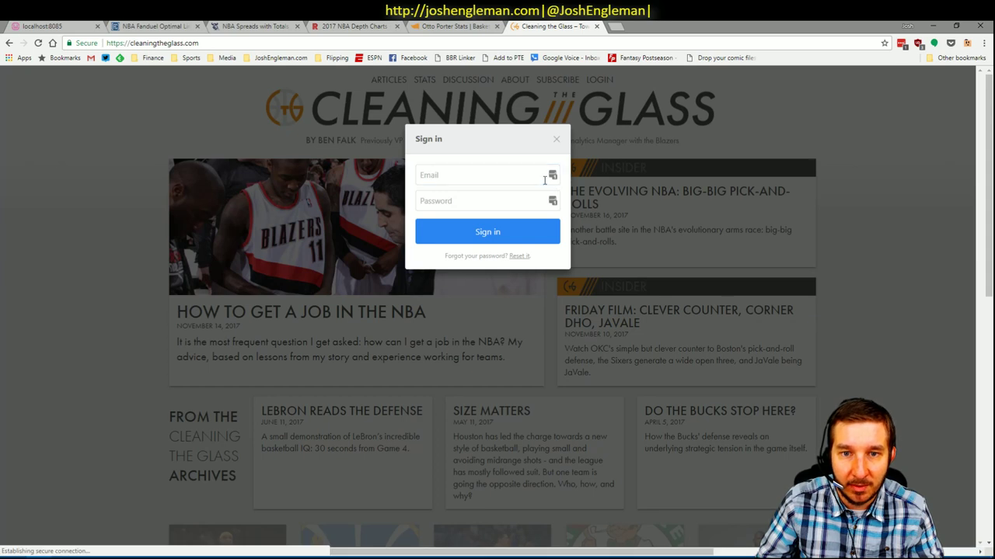
left_click(548, 254)
left_click(493, 174)
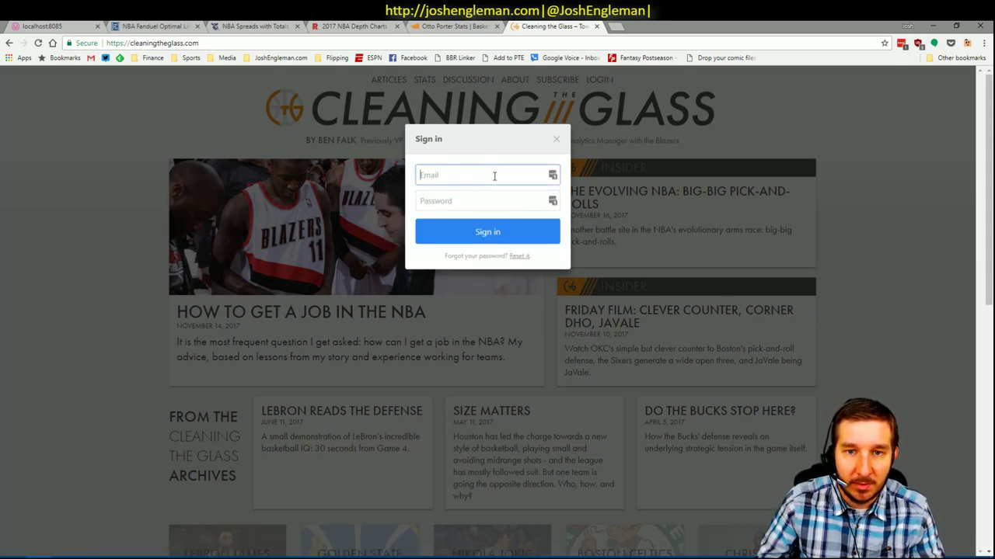
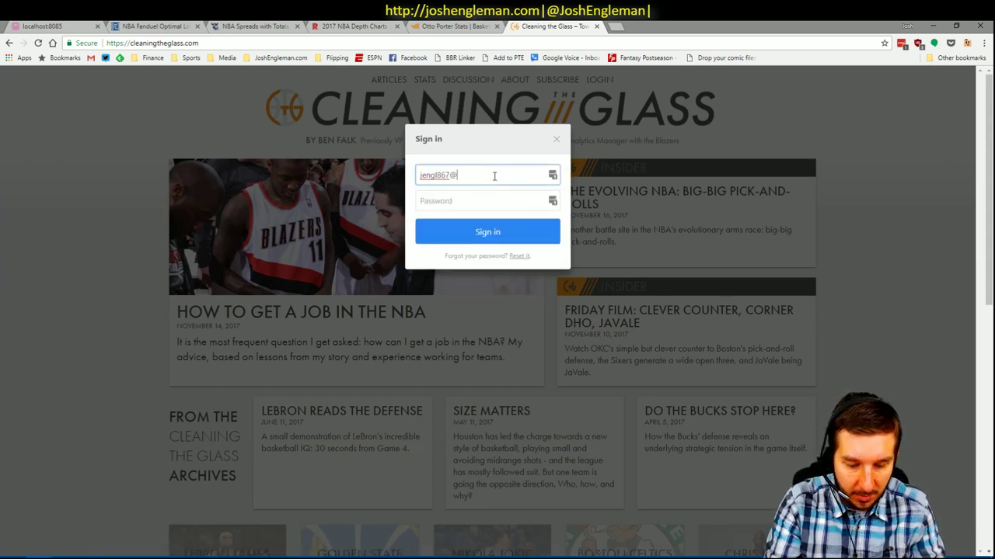
right_click(551, 201)
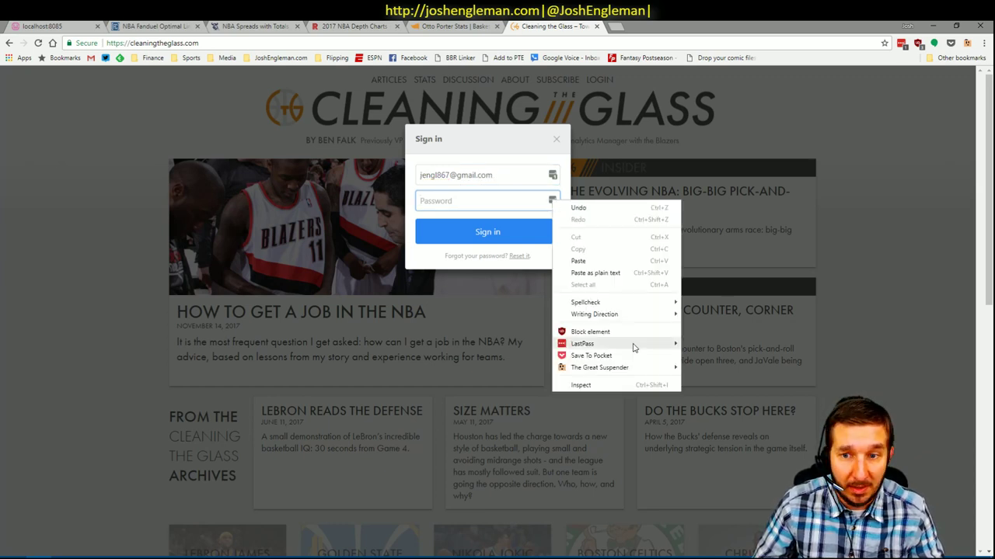
mouse_move(633, 344)
mouse_move(746, 343)
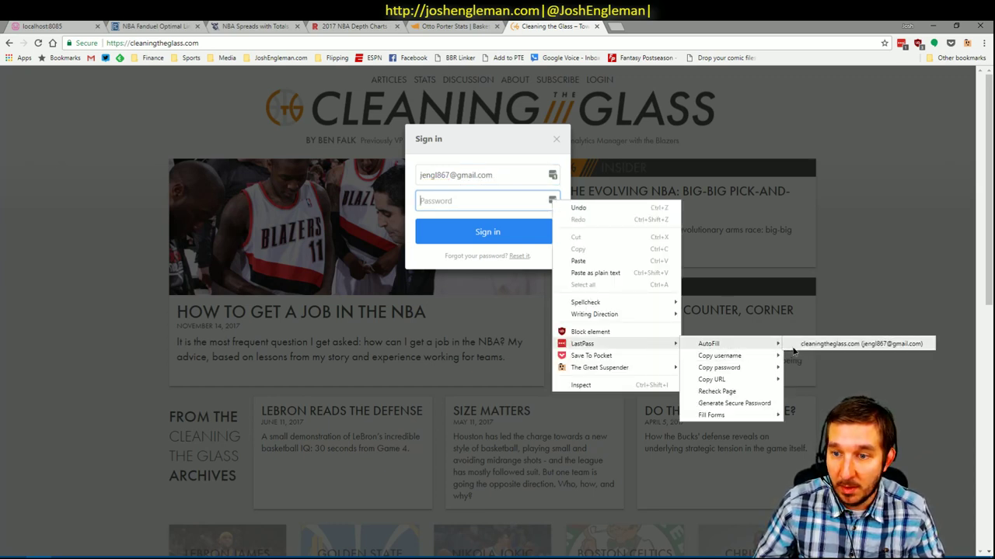
left_click(808, 345)
left_click(540, 237)
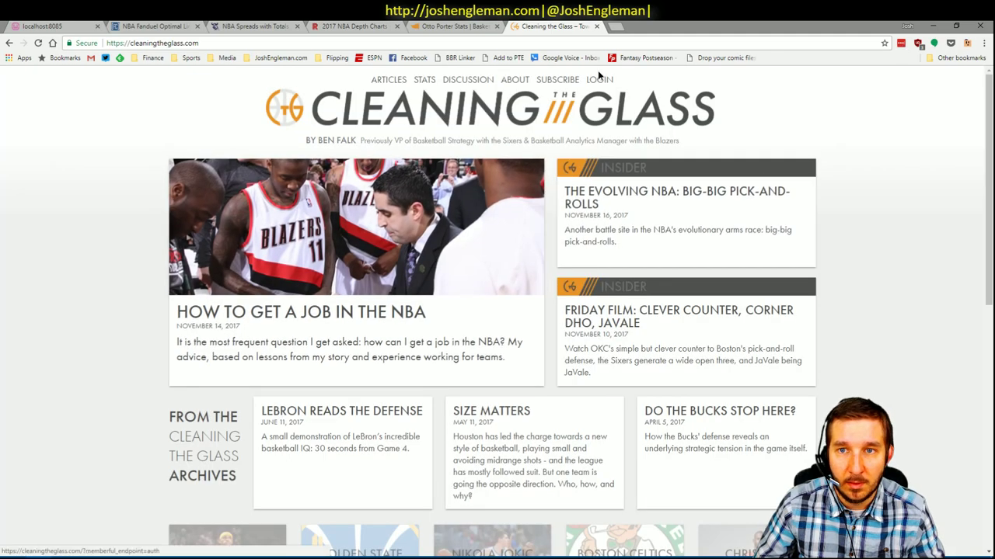
- Retry sign-in using LastPass AutoFill of the saved account details
left_click(586, 240)
right_click(555, 176)
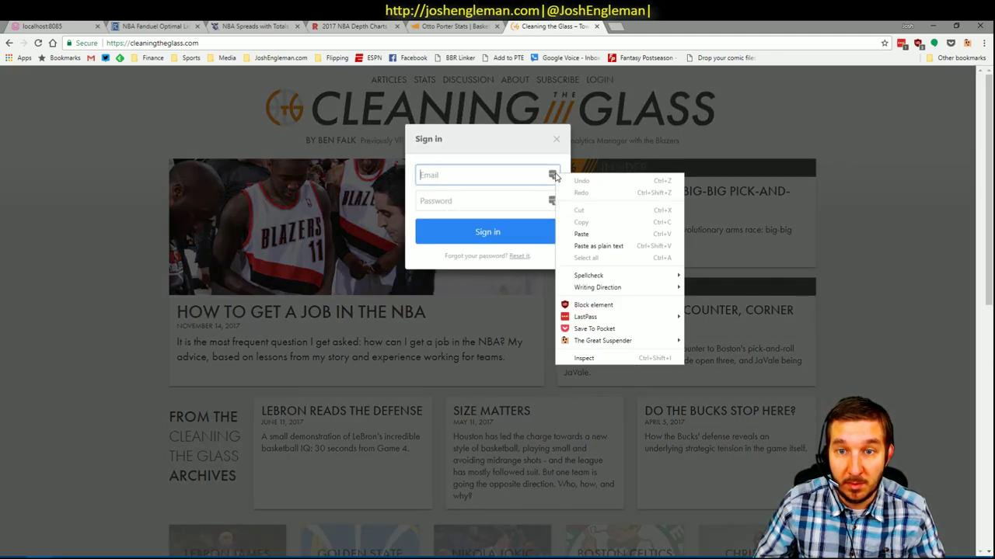
mouse_move(664, 318)
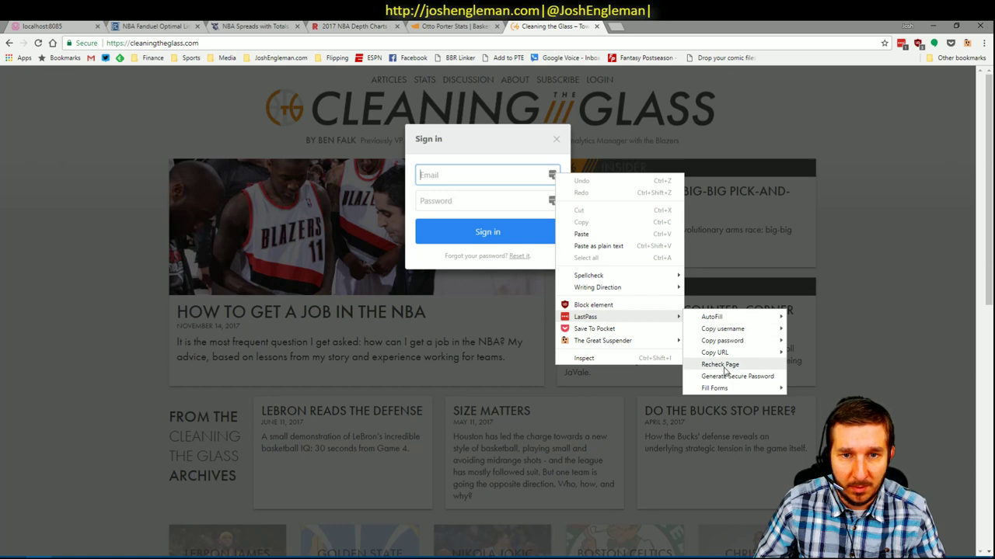
mouse_move(741, 333)
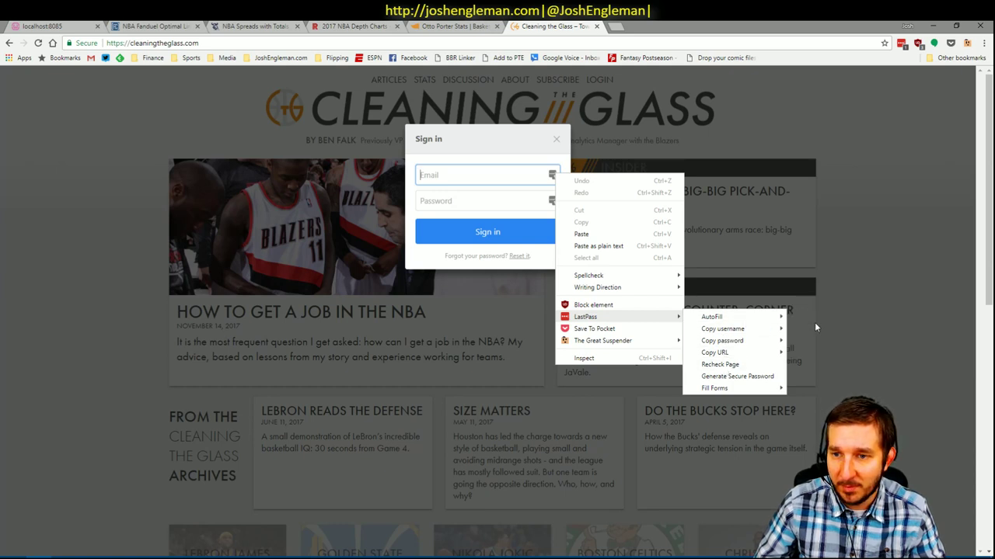
mouse_move(777, 319)
left_click(839, 251)
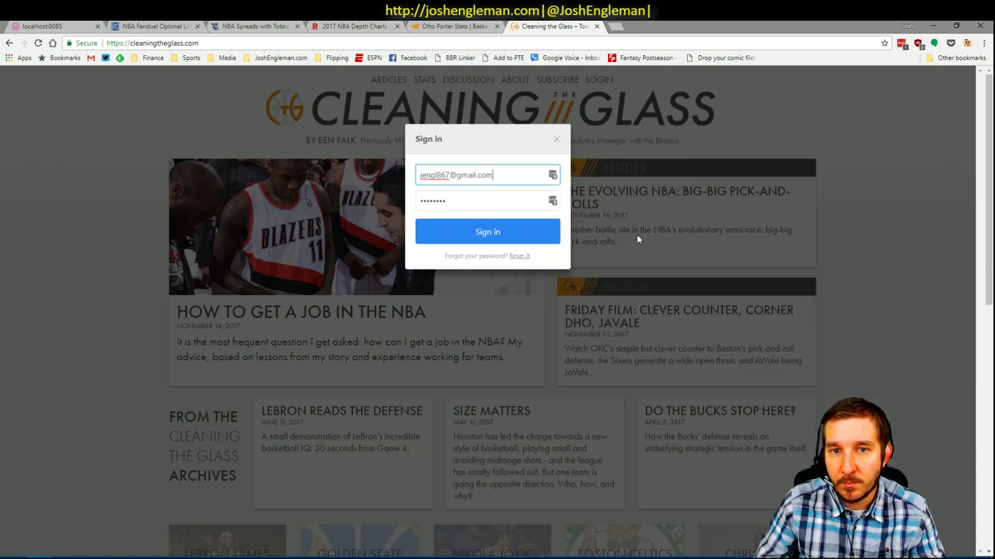
left_click(470, 233)
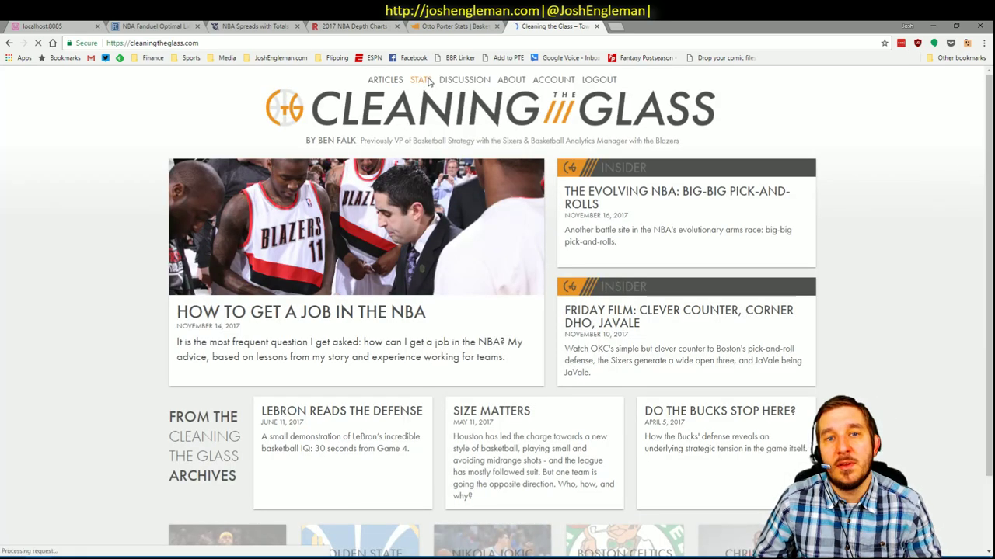
left_click(428, 87)
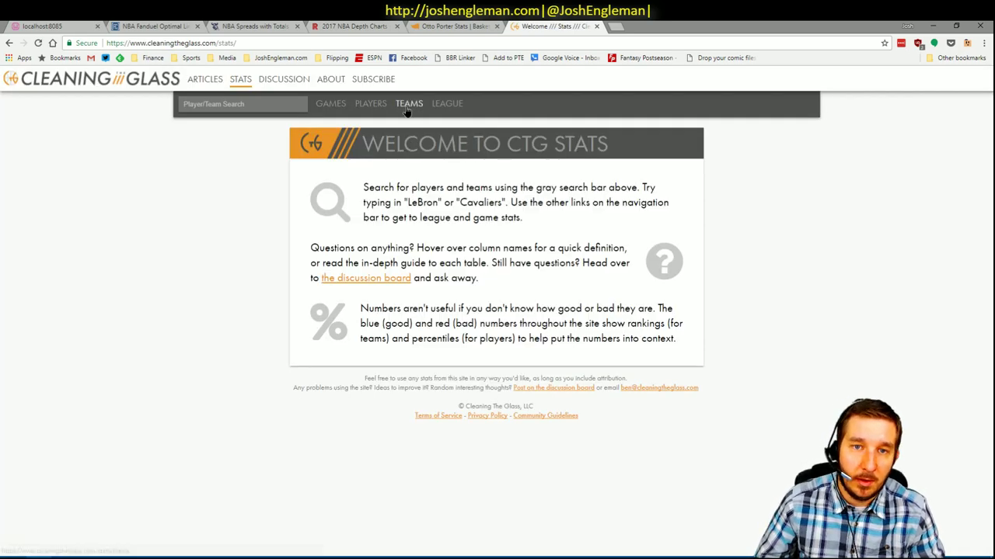
- Open the Los Angeles Clippers team stats, saving the login to the password manager
left_click(409, 101)
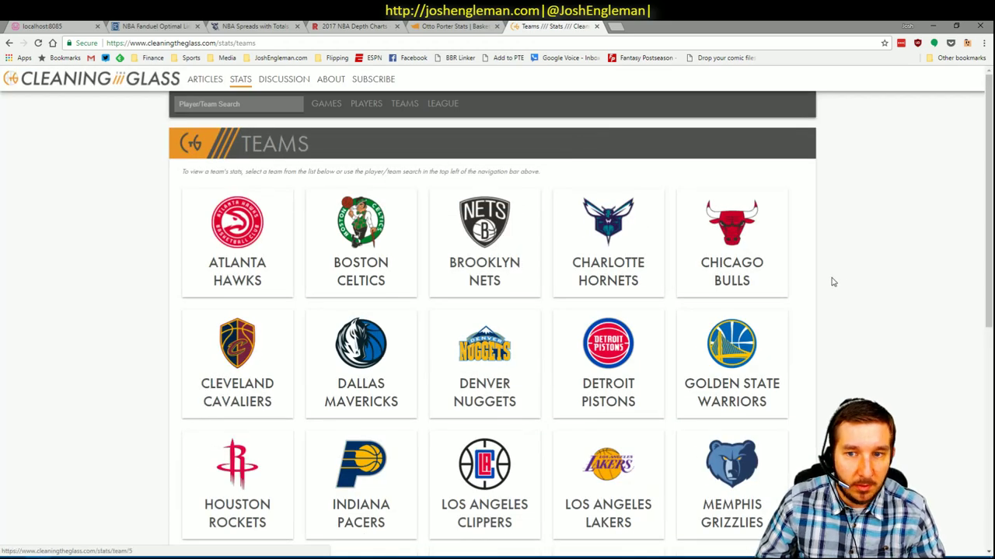
scroll(684, 300, "down", 3)
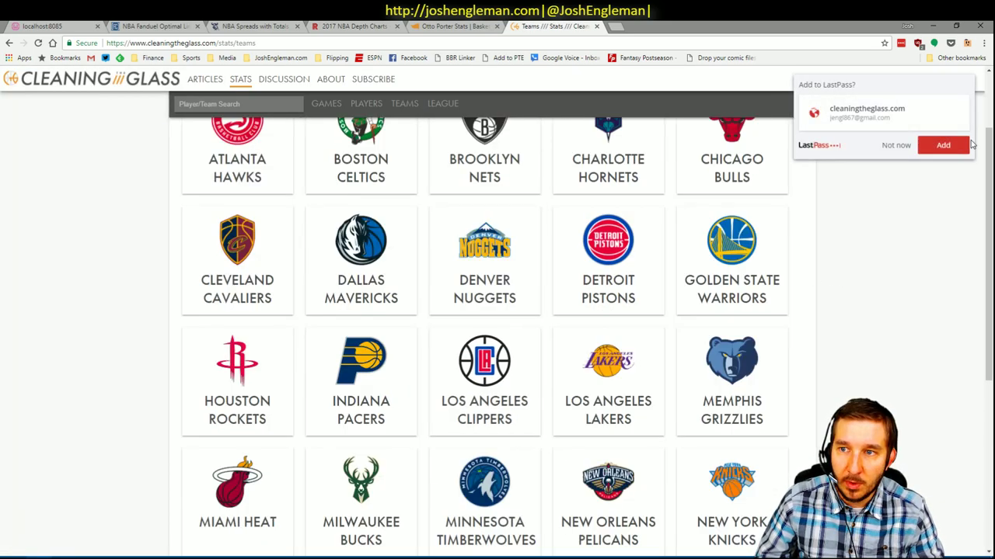
left_click(940, 147)
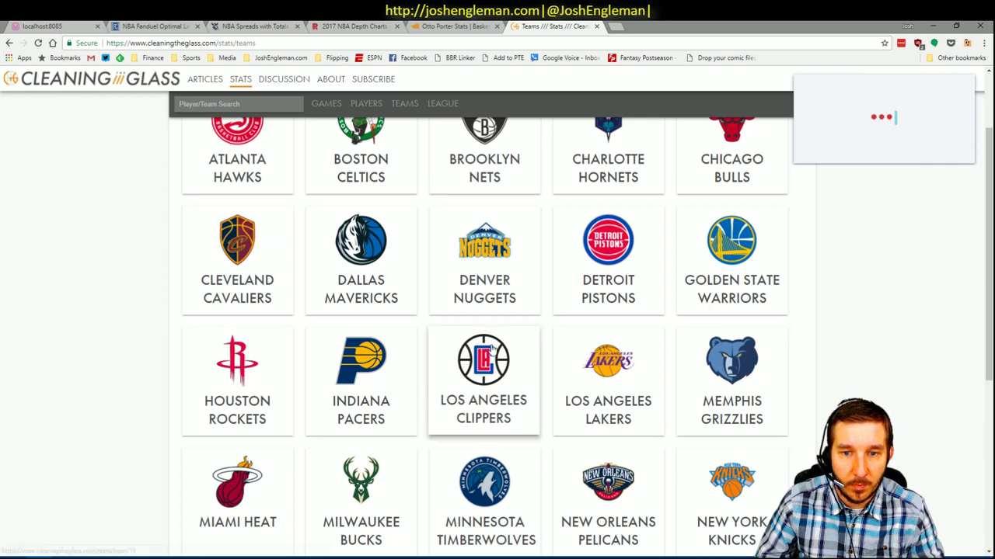
left_click(486, 372)
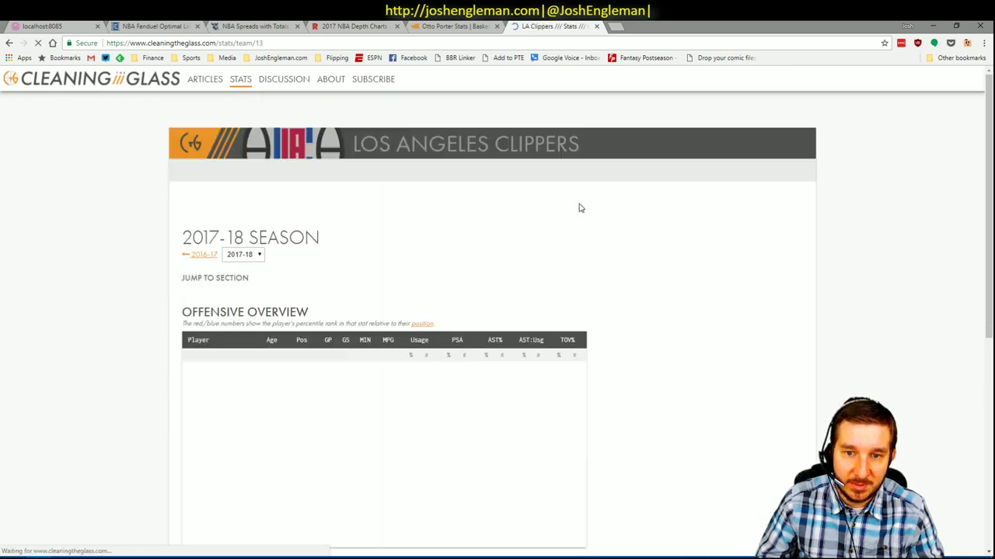
left_click(517, 173)
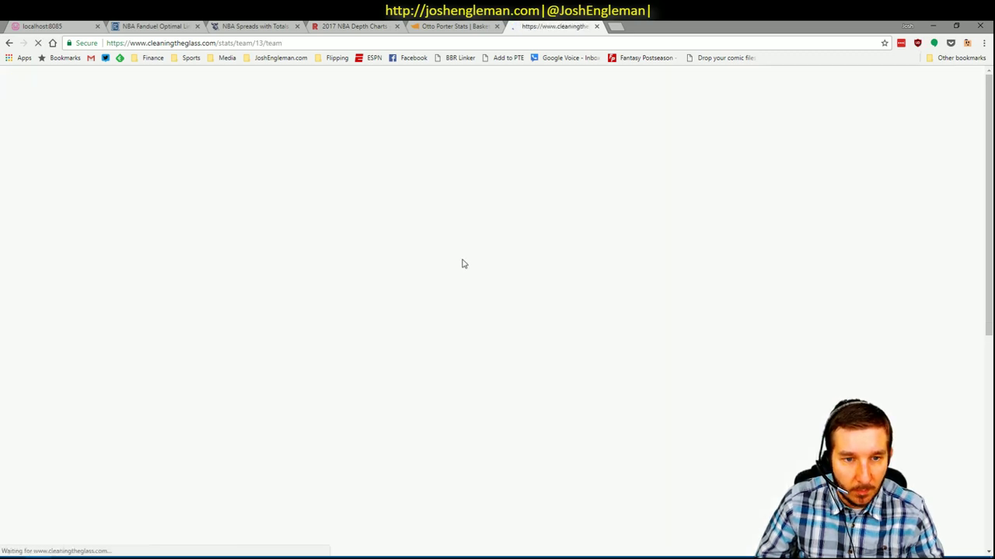
scroll(749, 404, "down", 1)
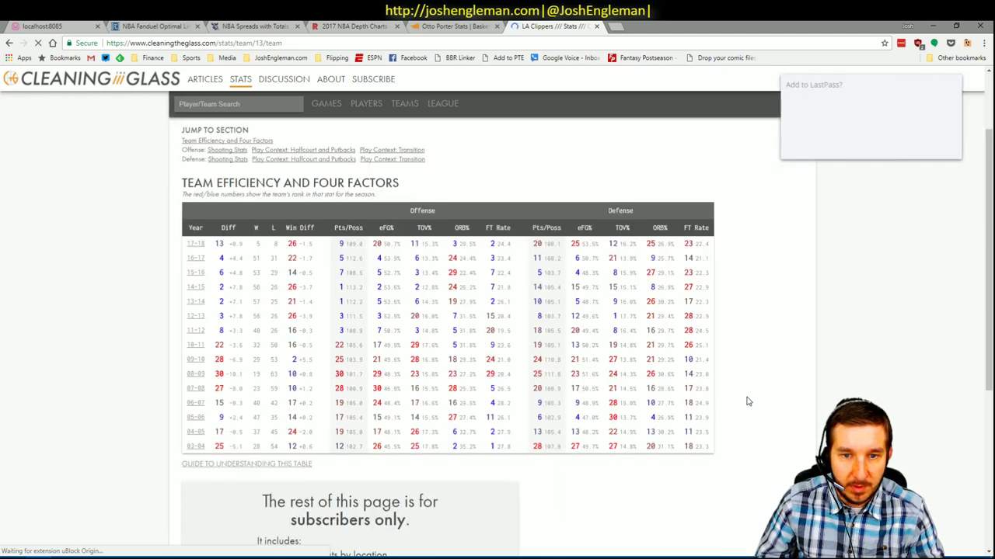
left_click(938, 156)
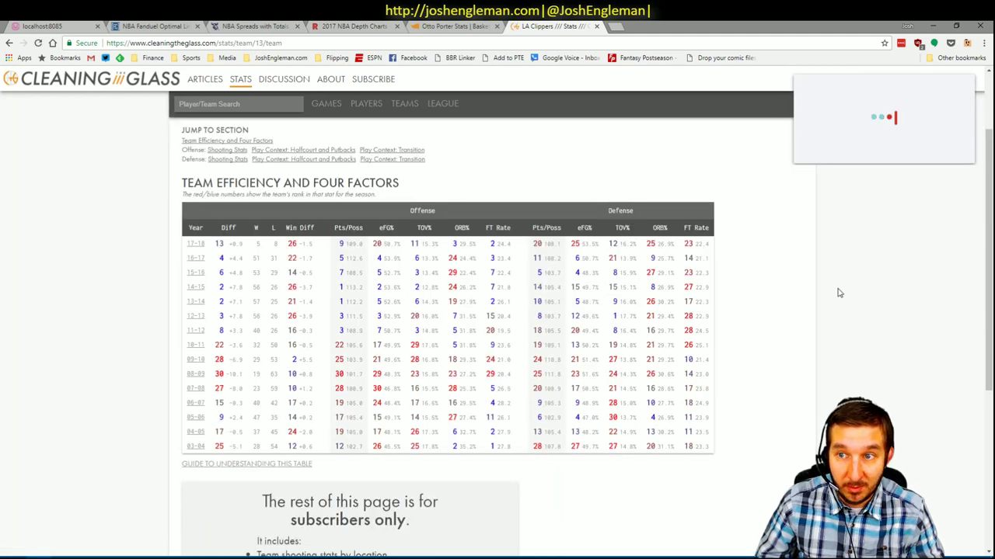
- Jump to the defensive halfcourt and putbacks section, then bring up the Subscribe to Insider page
scroll(533, 221, "up", 1)
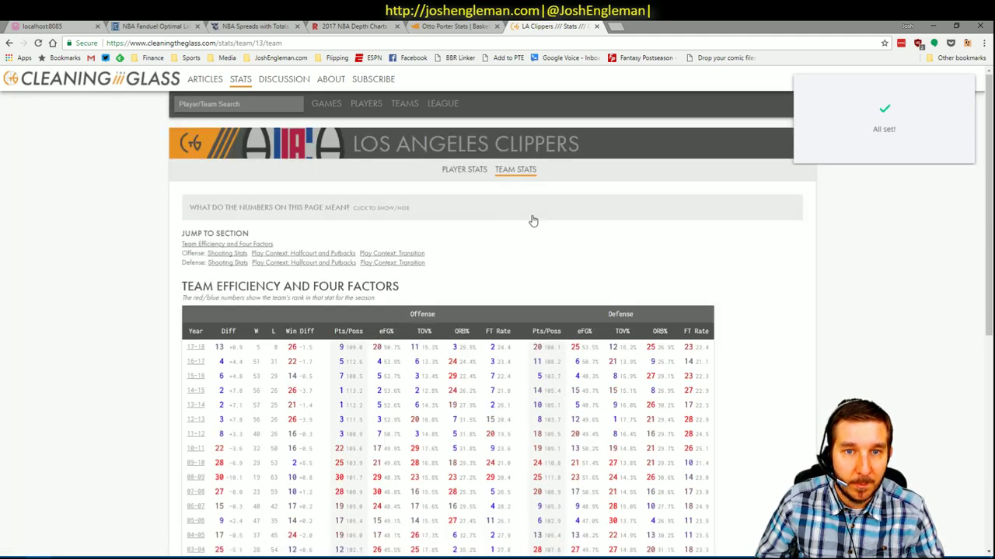
left_click(262, 264)
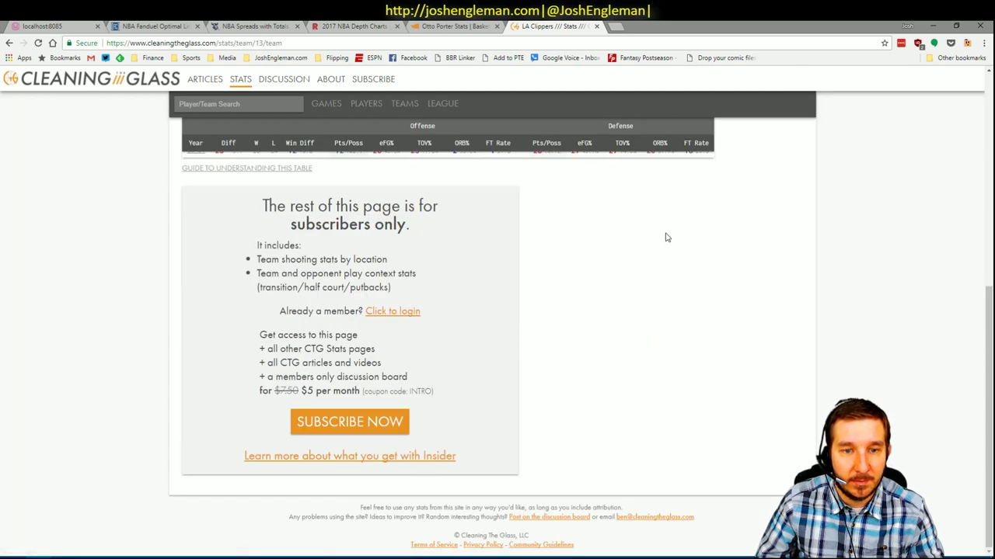
scroll(668, 235, "up", 5)
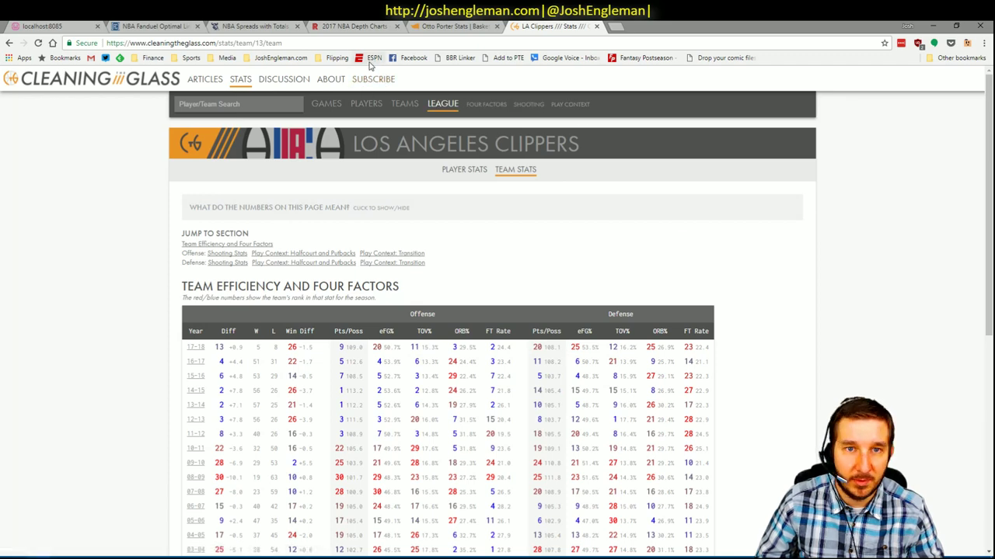
left_click(372, 84)
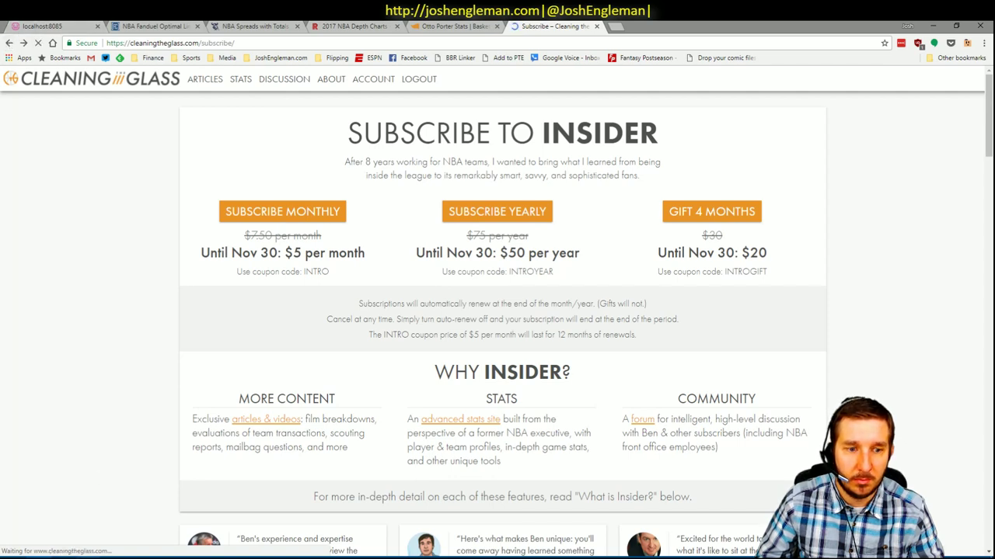
- Return to the Clippers team stats page and log in from the subscribers-only notice
key("alt+Tab")
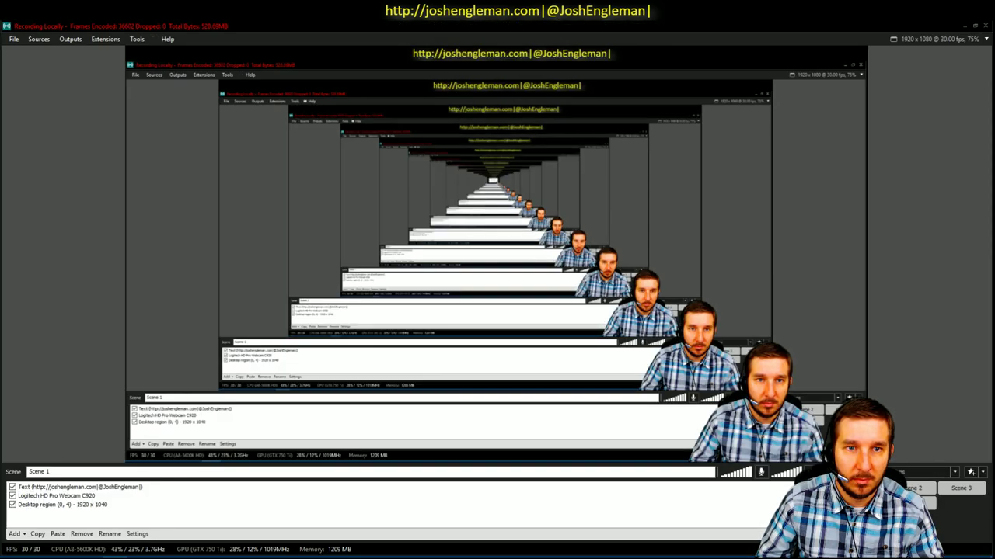
key("alt+Tab")
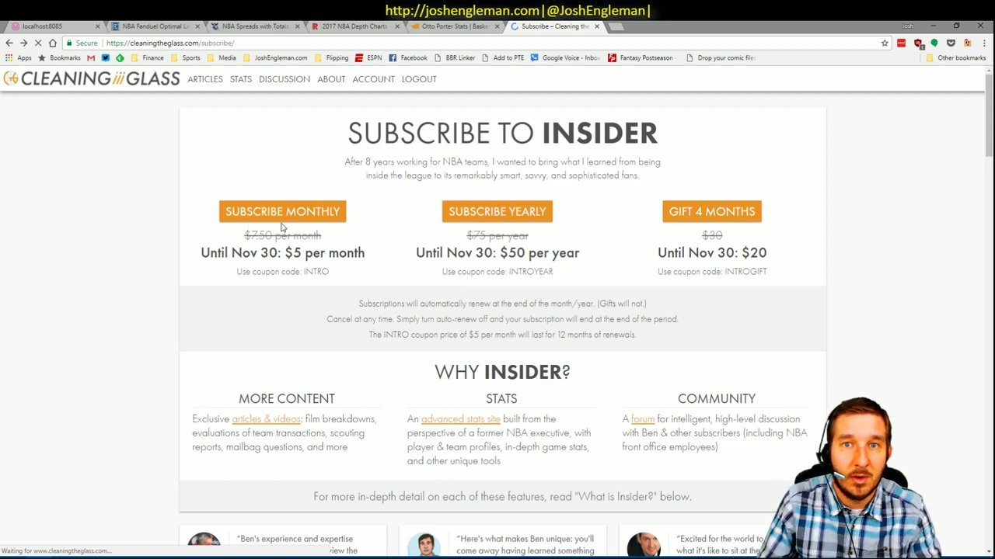
key("alt+Tab")
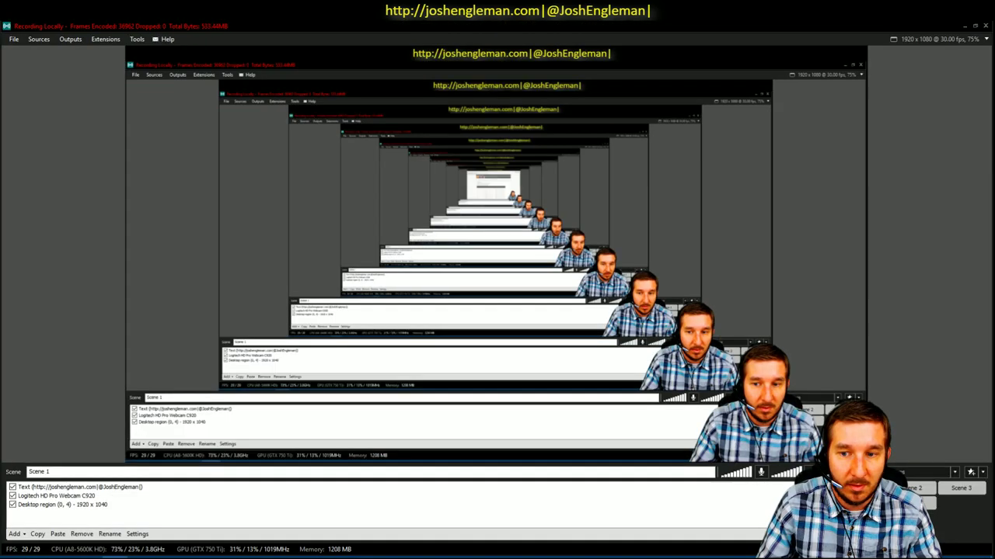
key("alt+Tab")
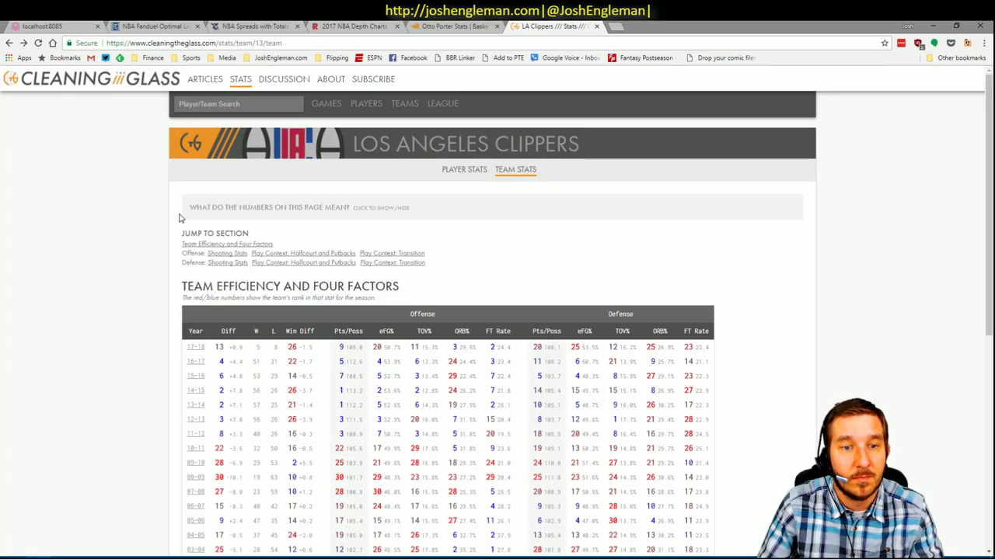
scroll(491, 262, "down", 2)
scroll(491, 263, "down", 5)
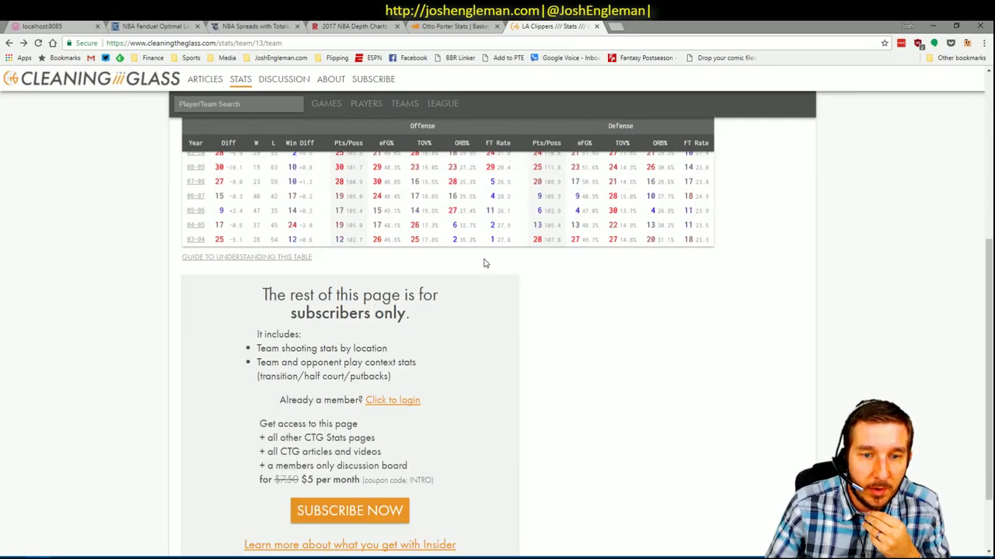
left_click(394, 312)
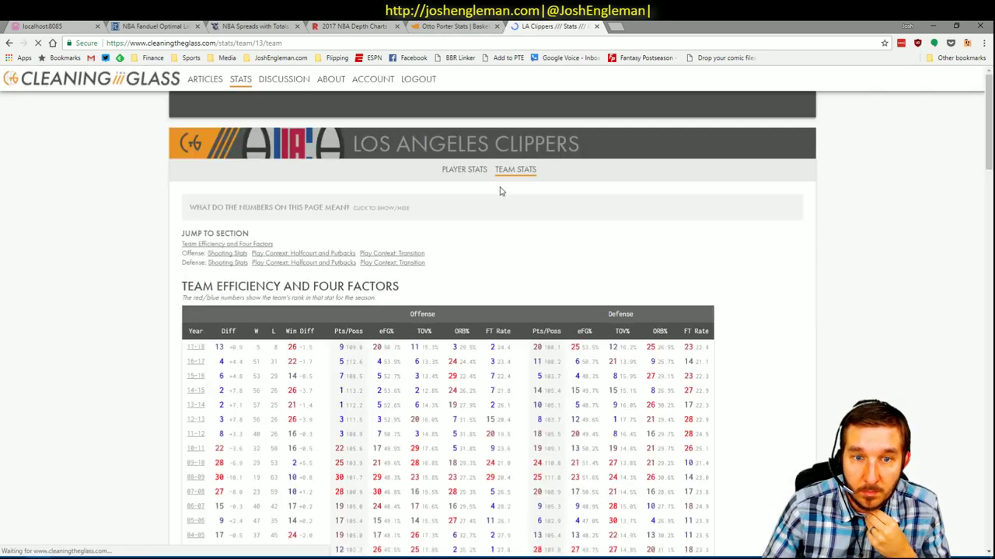
- Duplicate the Clippers team stats tab and bring up the alphabetical Players directory
scroll(631, 241, "down", 20)
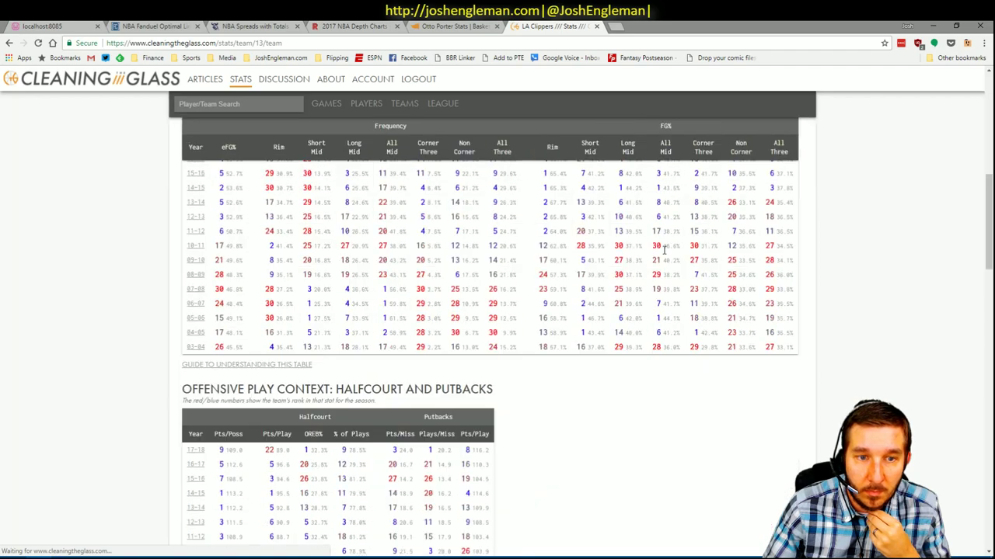
scroll(390, 255, "down", 2)
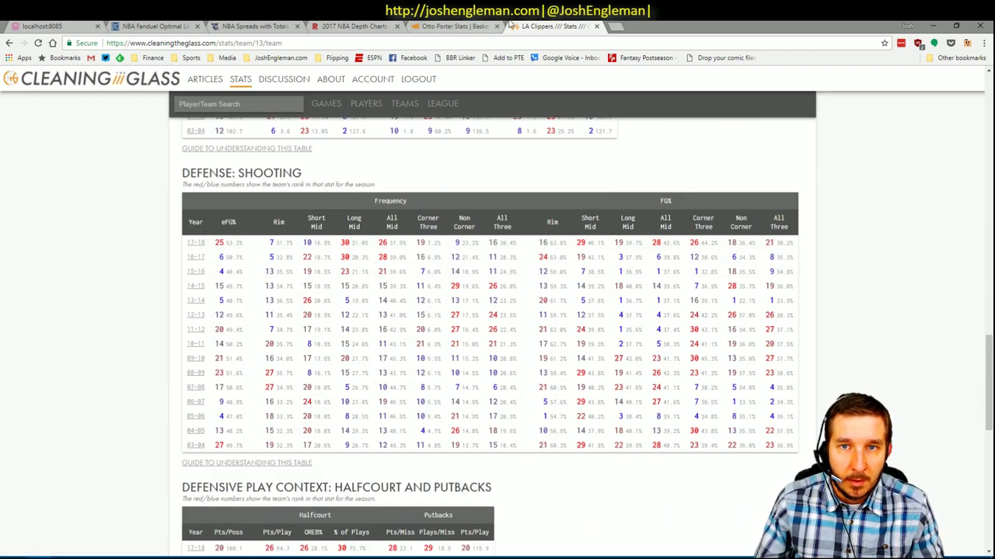
right_click(572, 26)
left_click(613, 69)
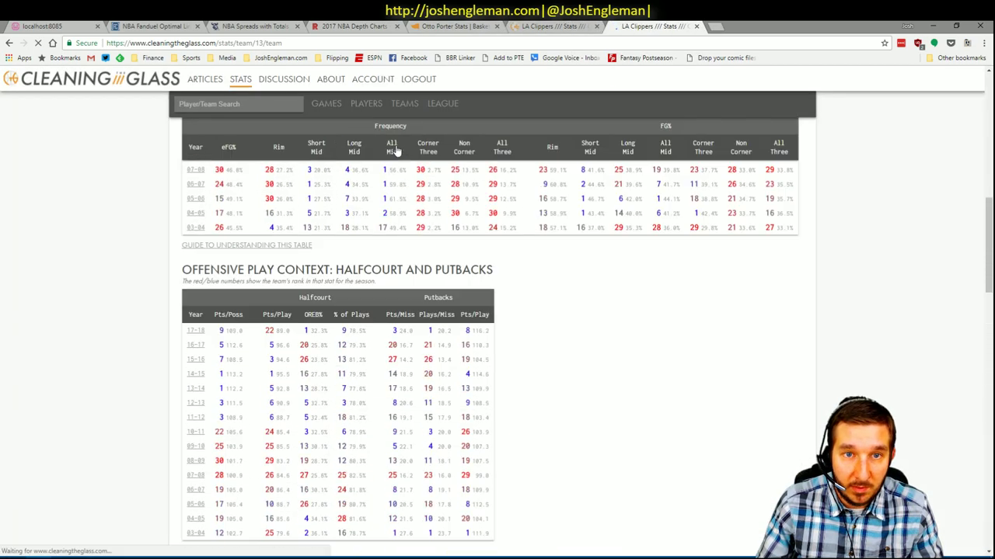
left_click(366, 103)
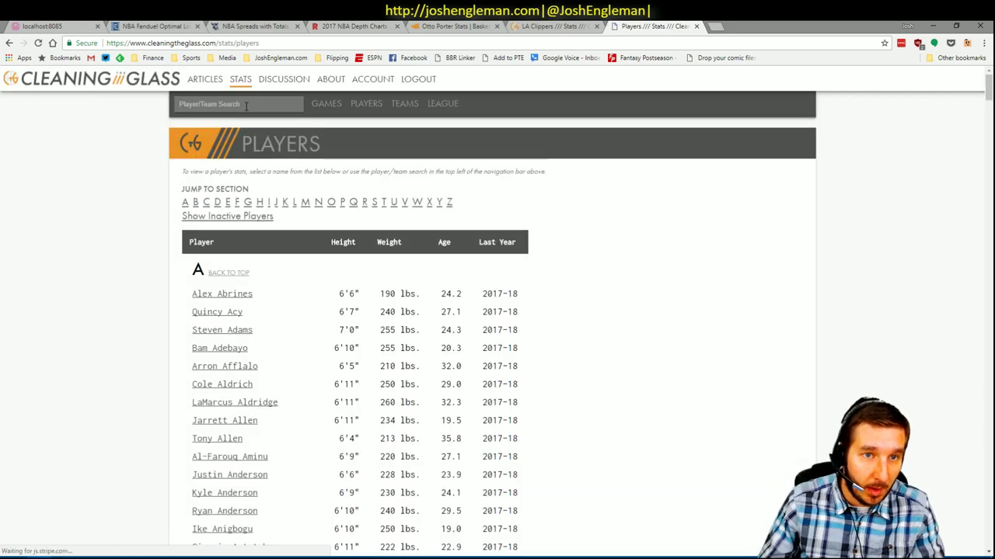
- Search for Kevin Love and open his player stats page
left_click(245, 106)
type("Kevin Love")
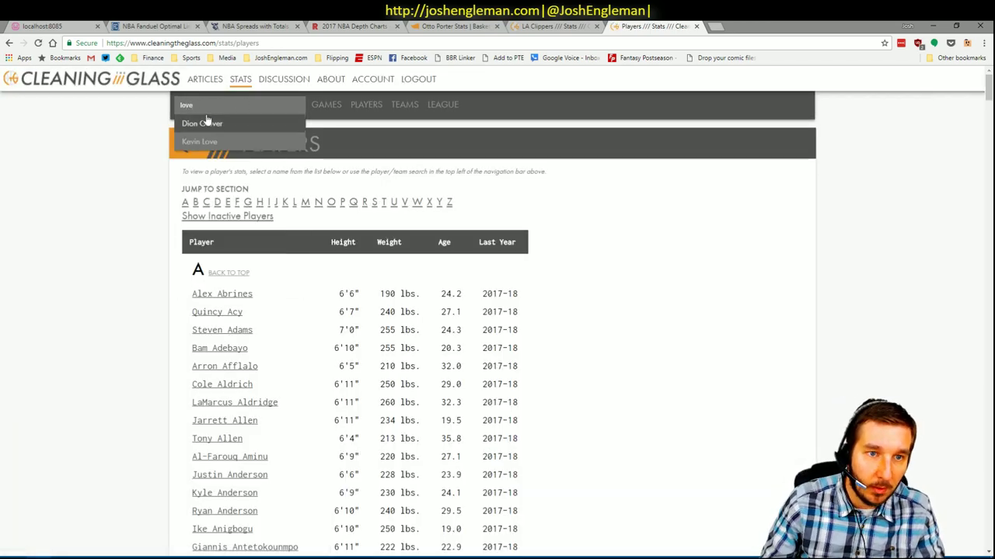
key("Return")
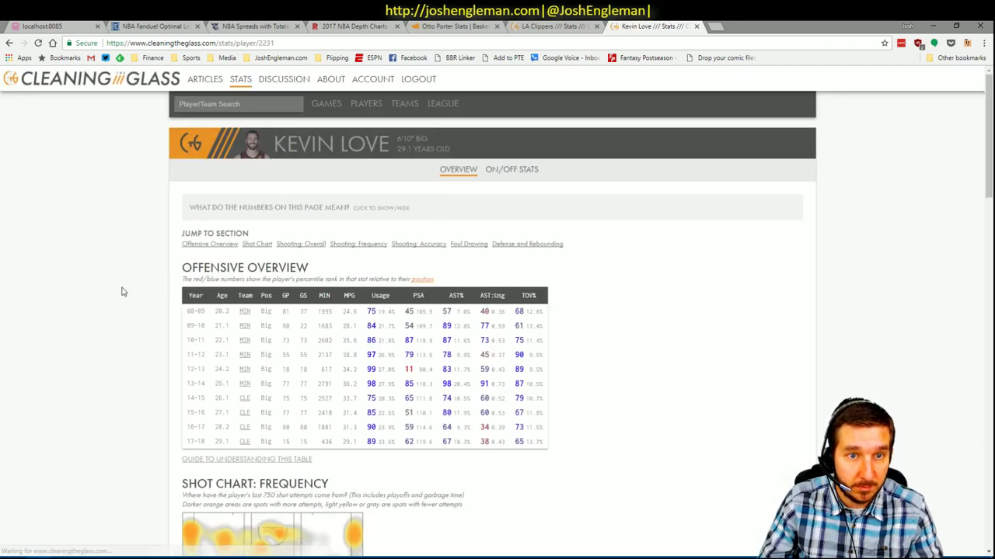
scroll(289, 255, "down", 5)
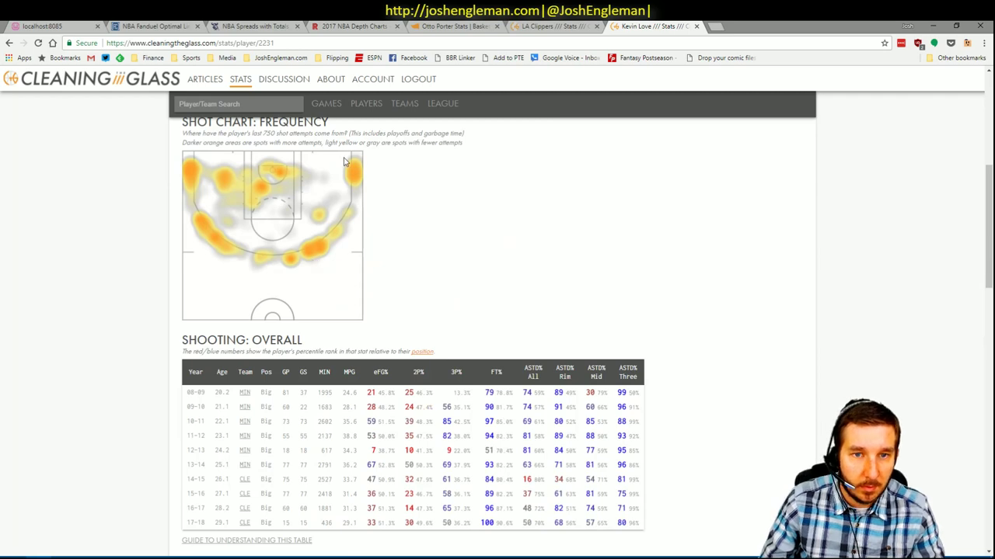
- Compare the LA Clippers' defensive shooting ranks with Kevin Love's shooting profile
left_click(553, 25)
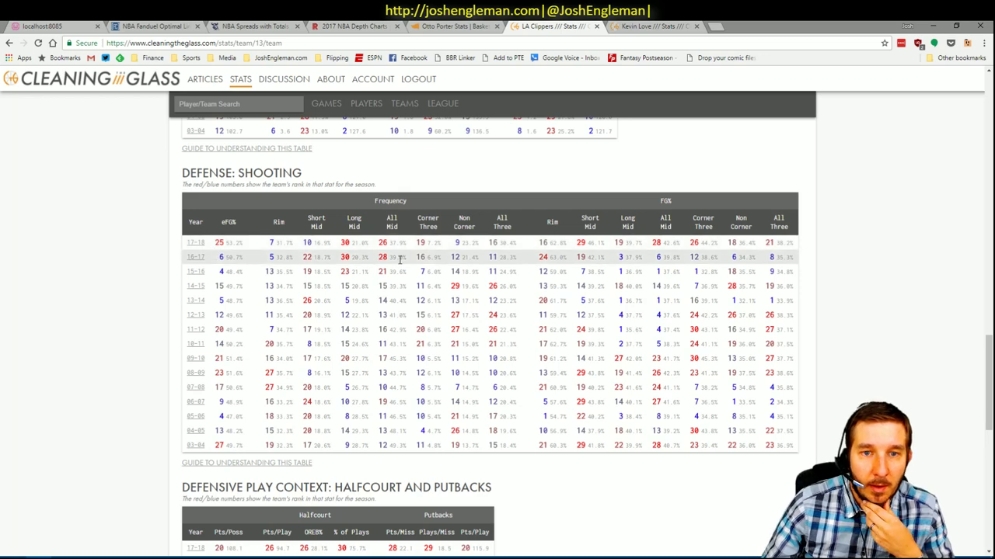
mouse_move(475, 224)
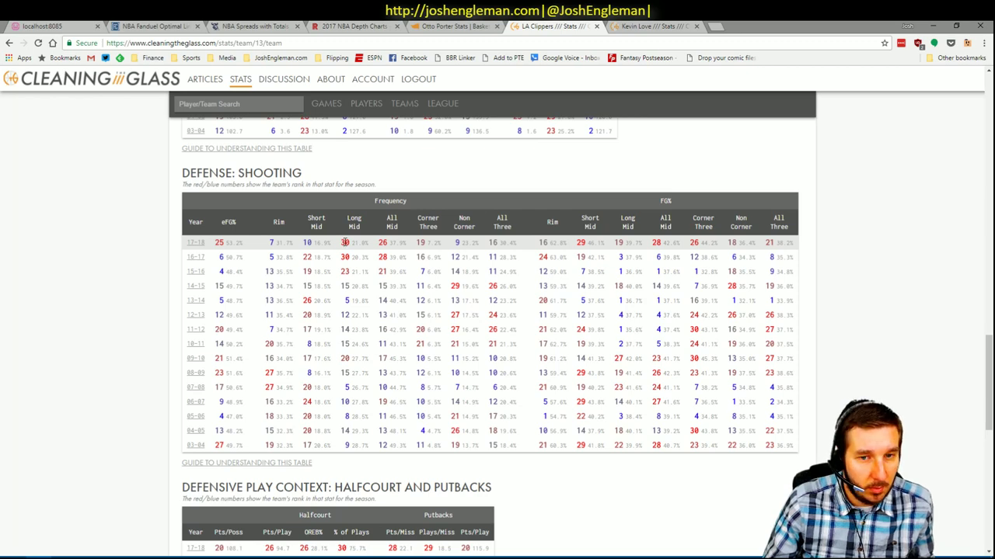
left_click(638, 27)
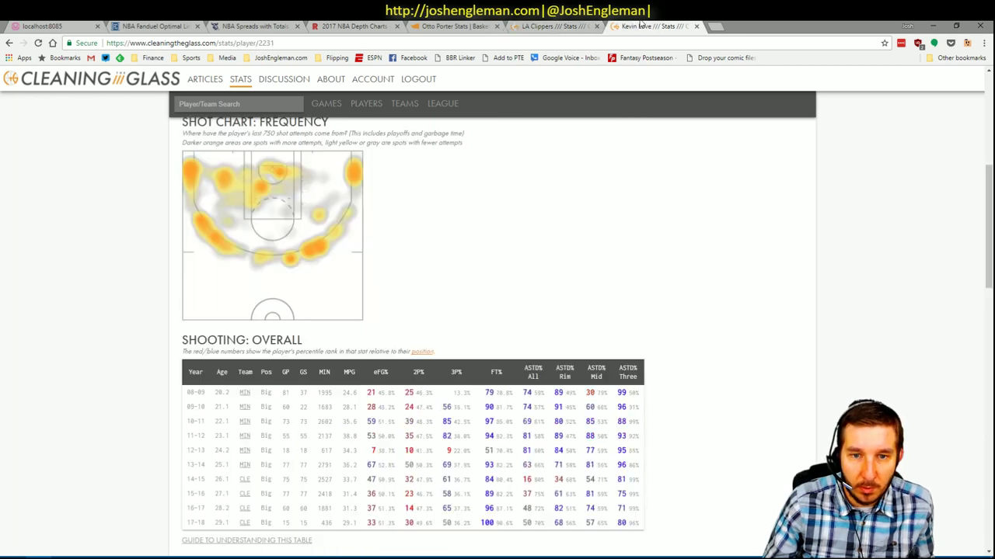
scroll(456, 272, "down", 5)
scroll(490, 264, "down", 5)
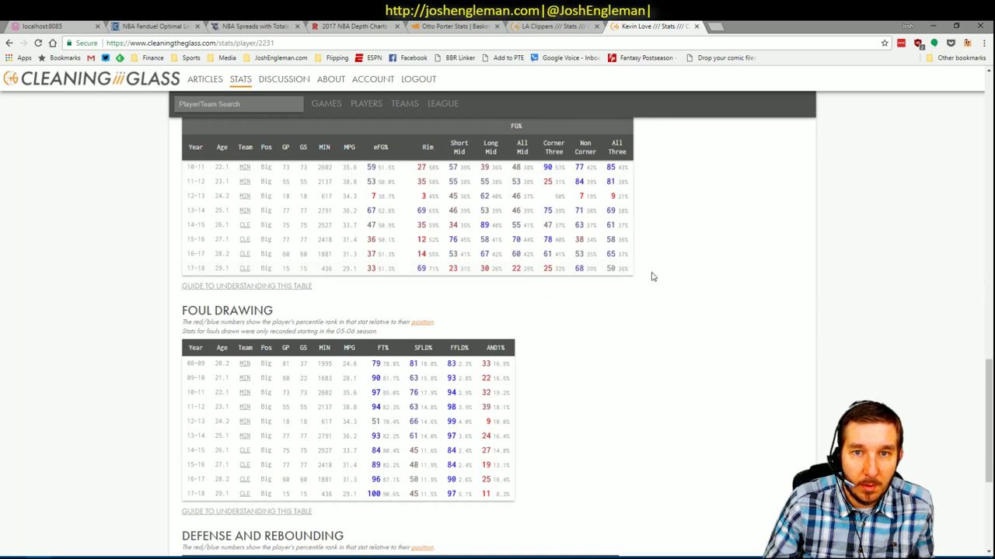
scroll(650, 275, "up", 2)
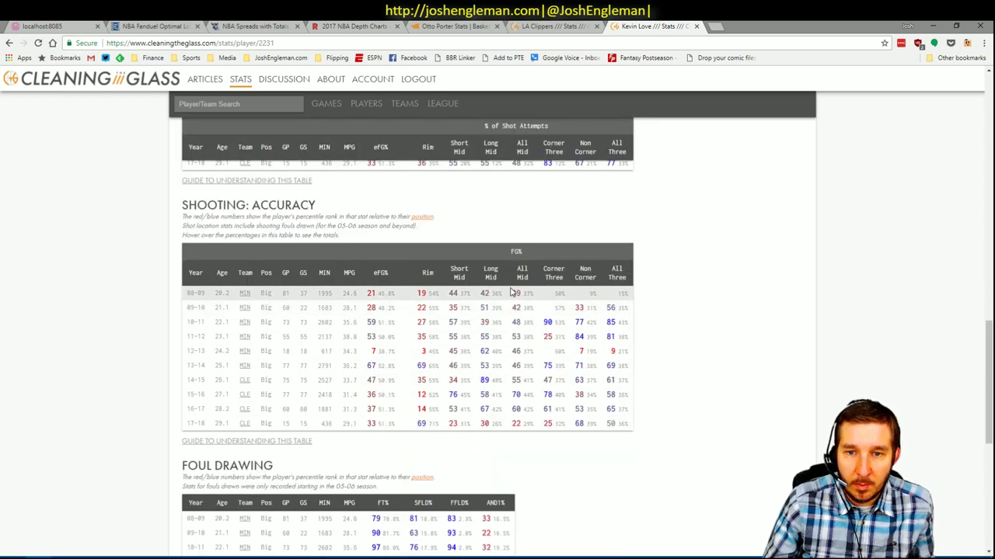
scroll(462, 287, "down", 10)
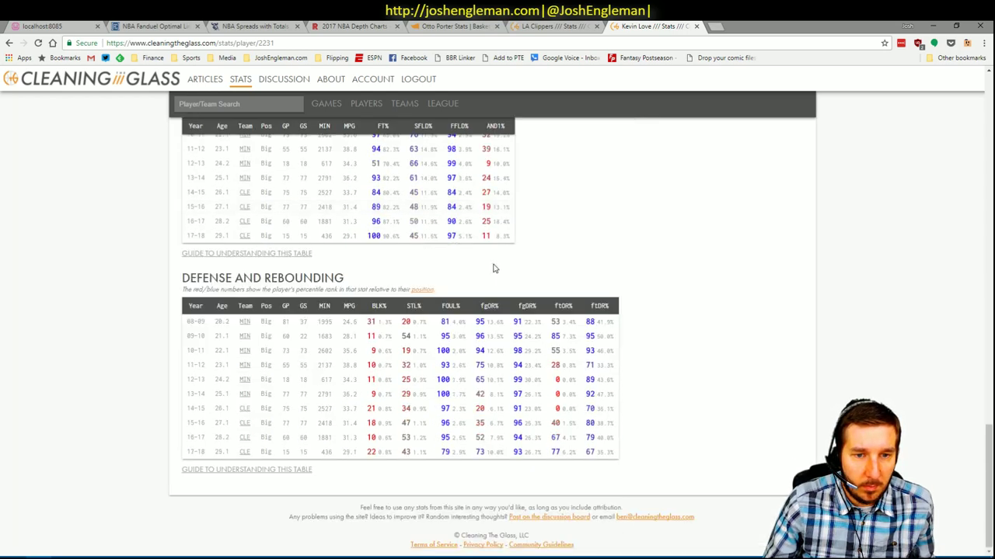
scroll(493, 268, "up", 15)
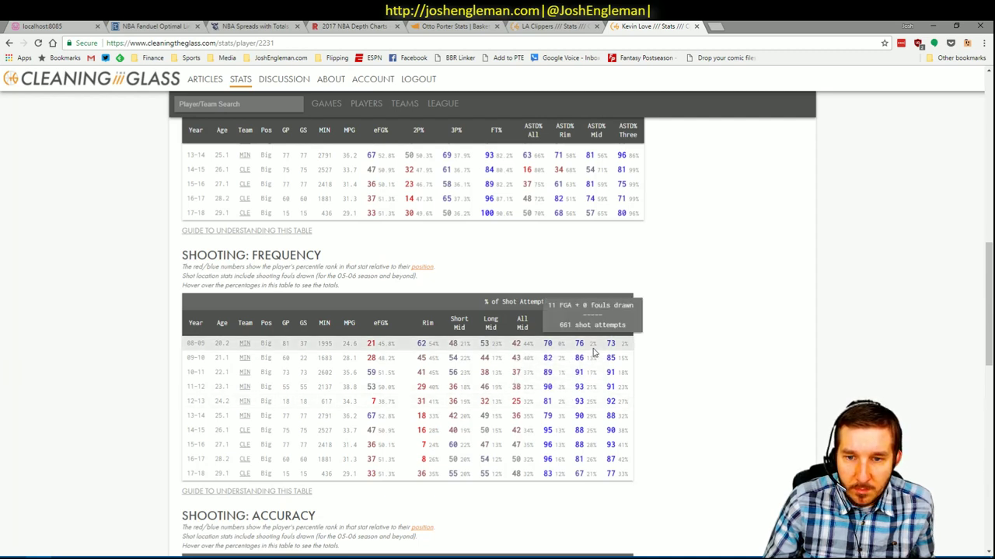
- Recheck the Clippers' ranks against Love's stats, view Otto Porter's tab, then return to Excel
mouse_move(565, 346)
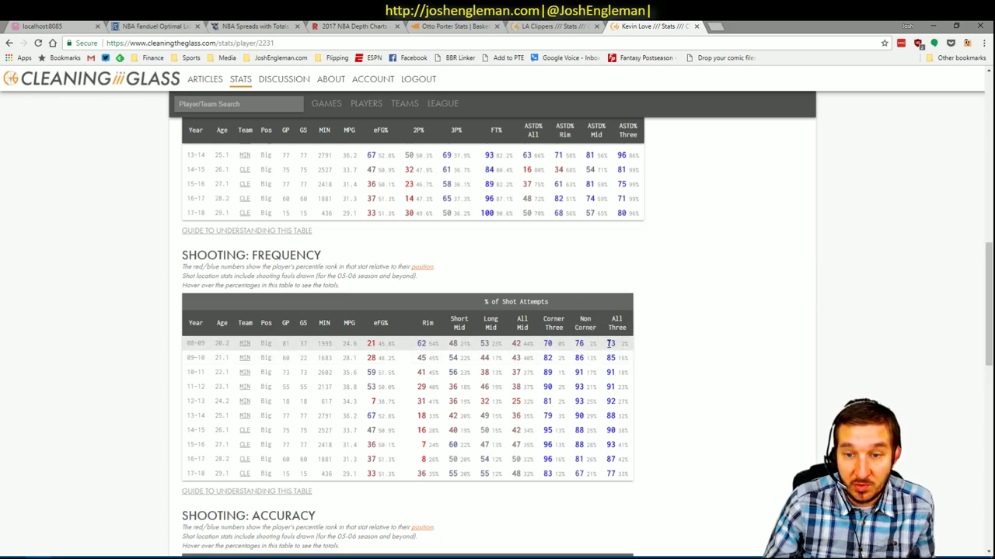
left_click(536, 26)
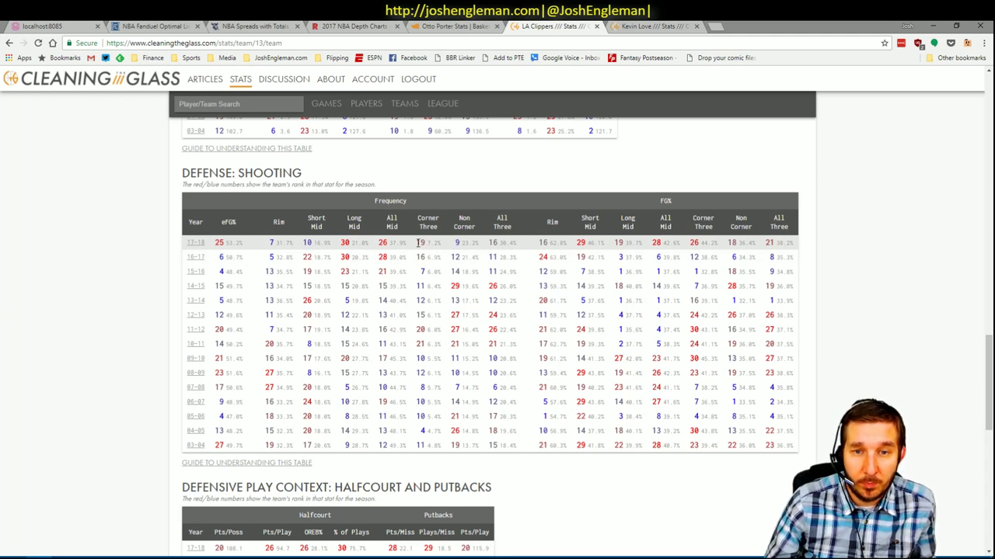
left_click(627, 26)
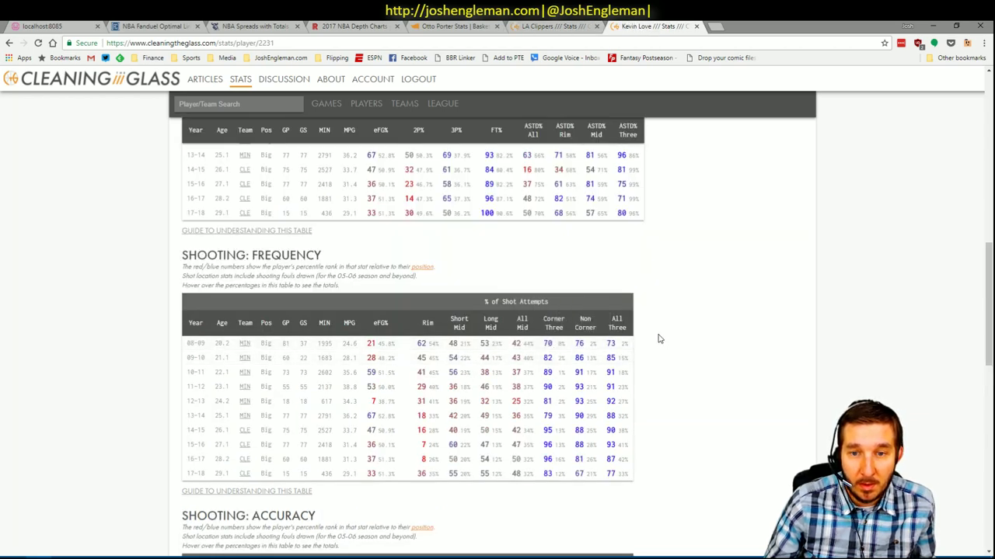
scroll(607, 342, "down", 5)
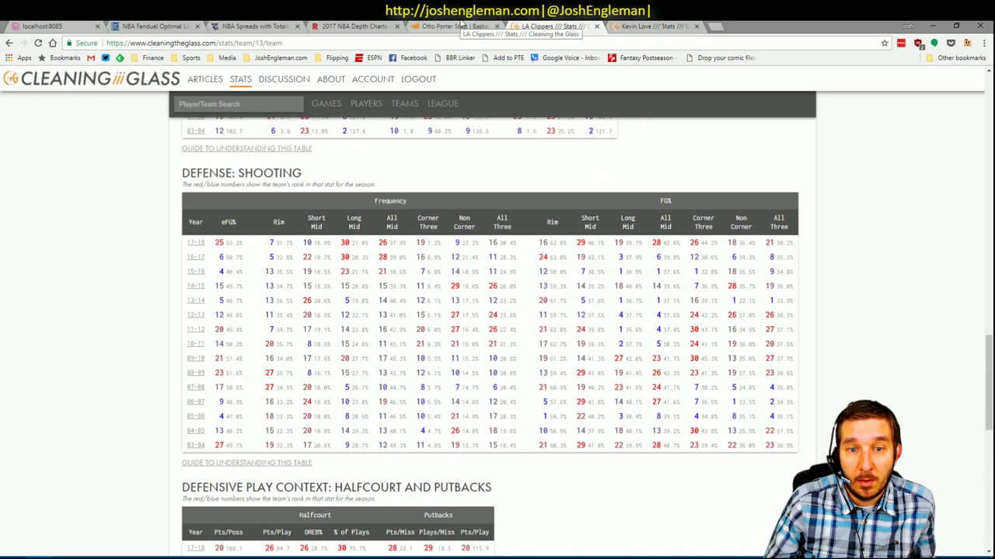
left_click(461, 26)
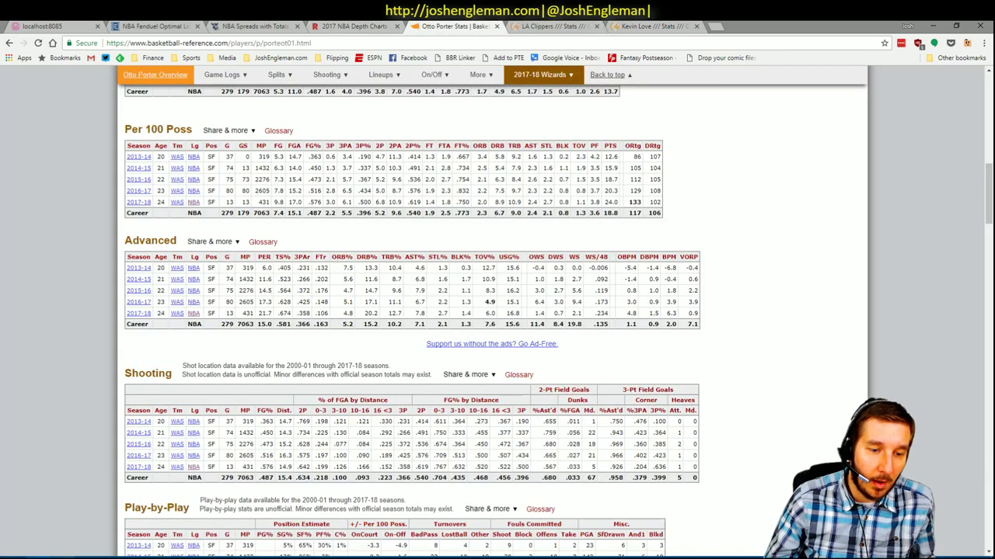
left_click(72, 540)
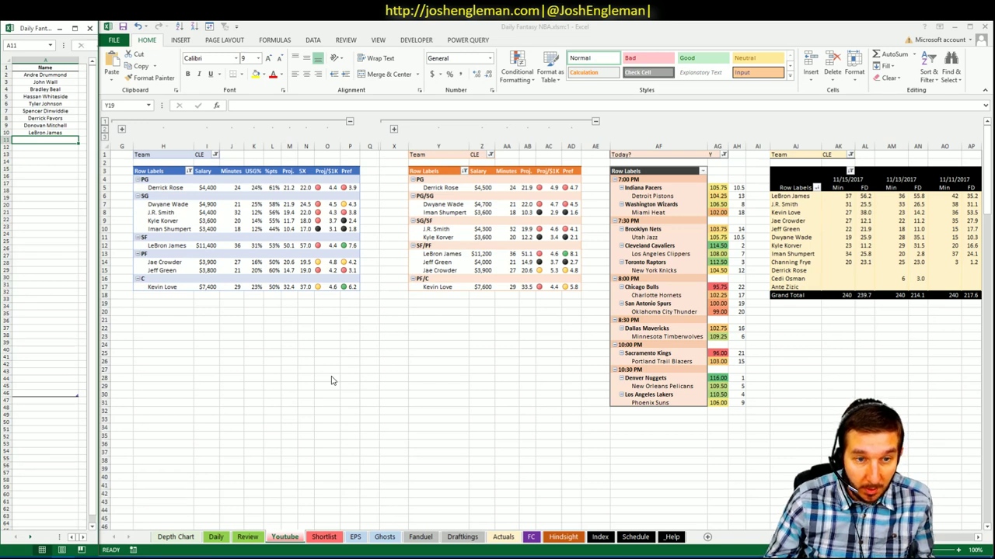
left_click(177, 265)
left_click(178, 271)
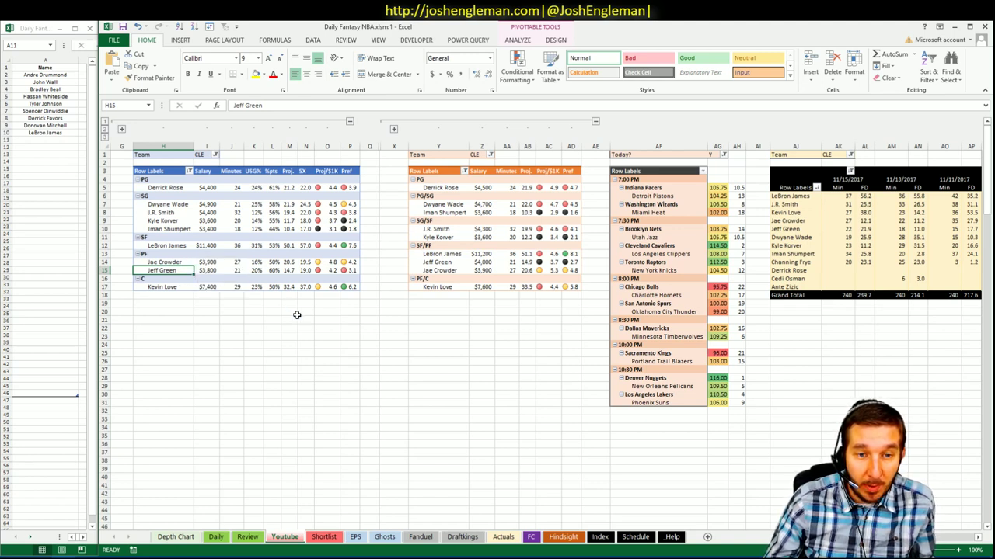
left_click(180, 303)
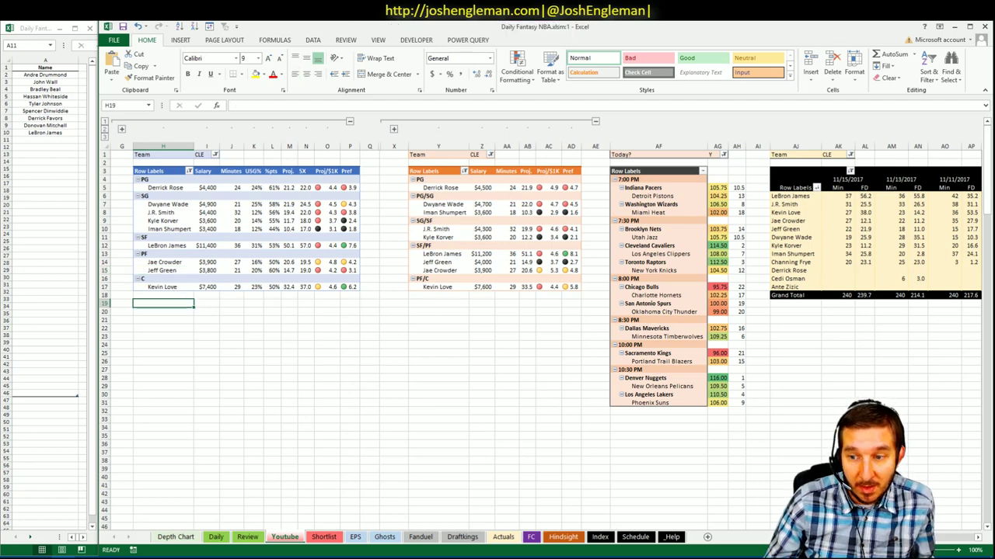
scroll(868, 210, "right", 3)
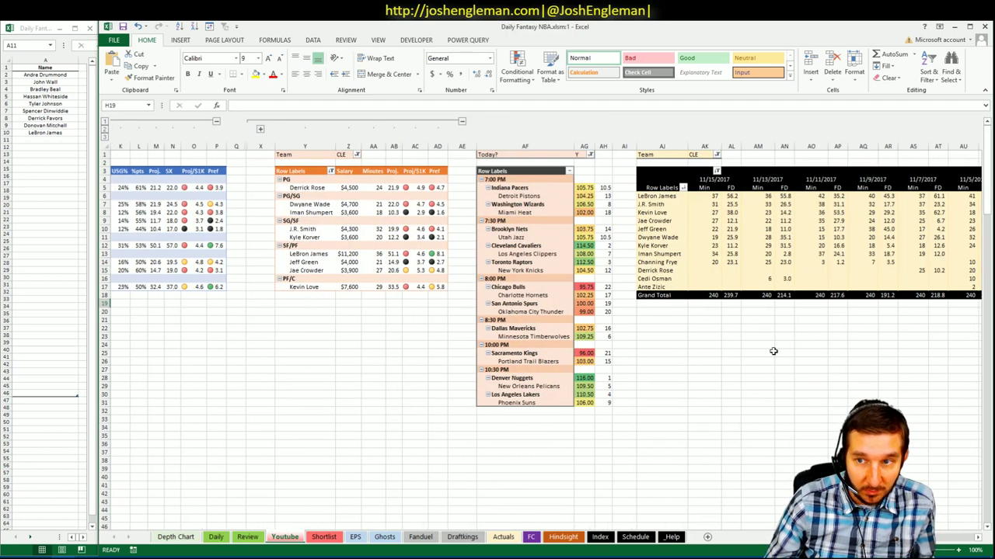
scroll(440, 351, "left", 3)
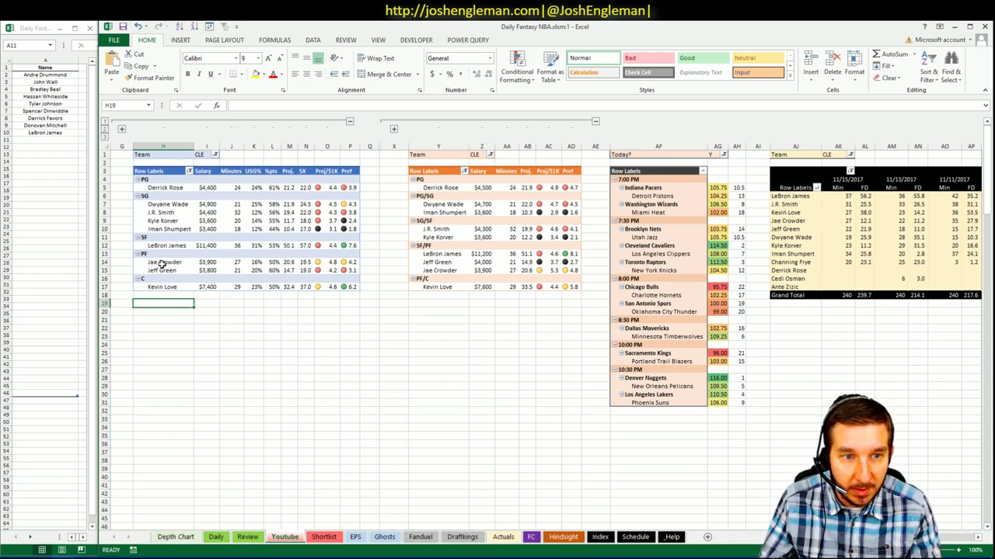
left_click(229, 303)
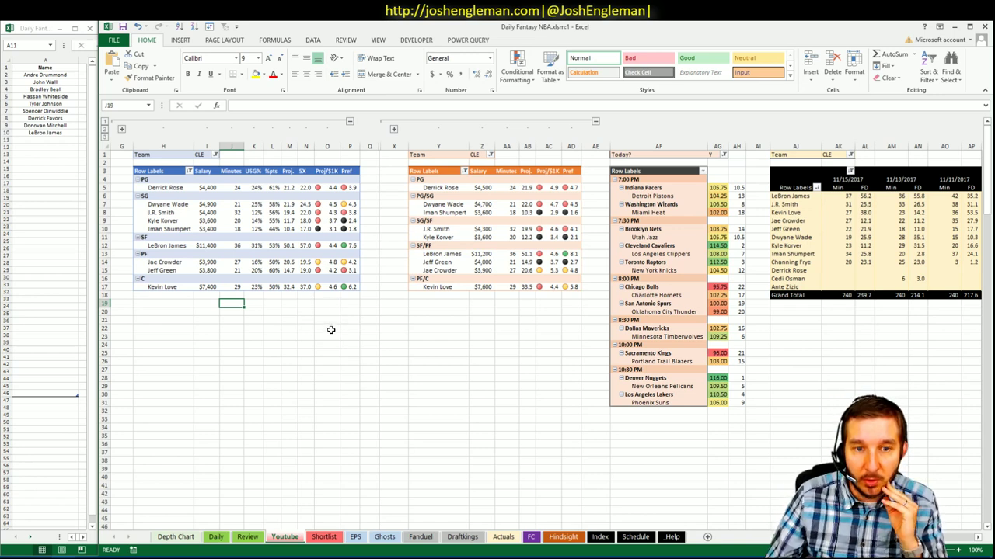
left_click(255, 303)
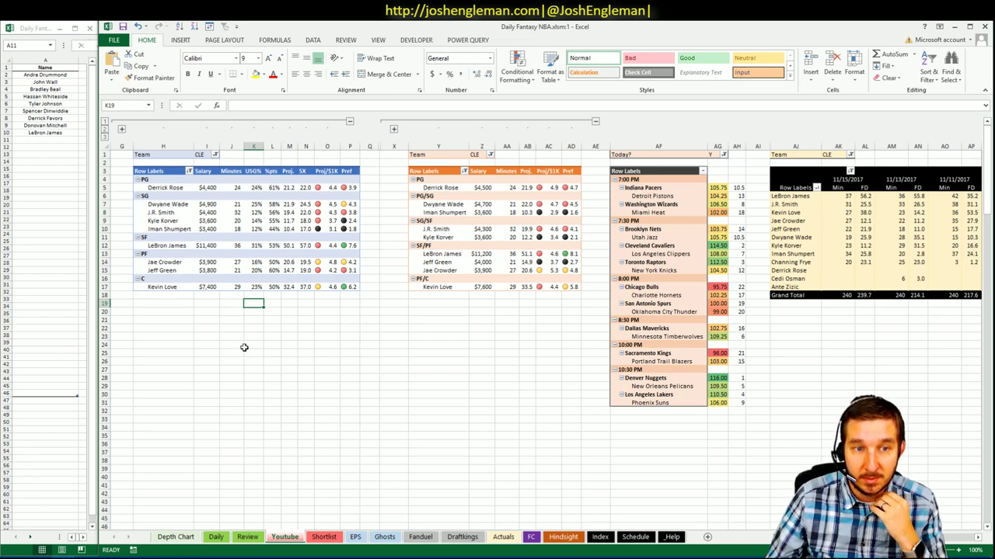
left_click(332, 384)
left_click(292, 318)
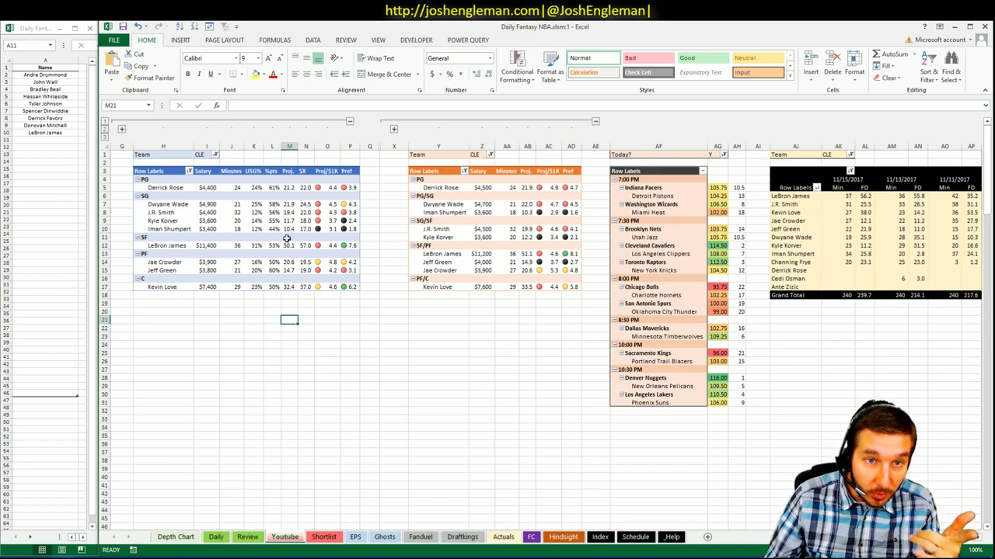
- Filter the first Youtube-sheet pivot's Team field to LAC
left_click(215, 155)
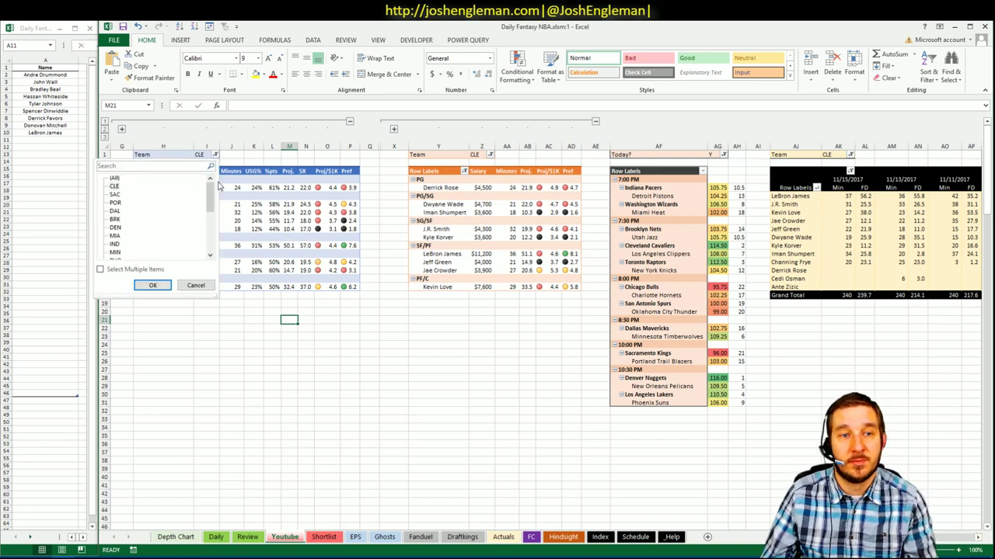
left_click_drag(216, 191, 210, 244)
left_click(118, 229)
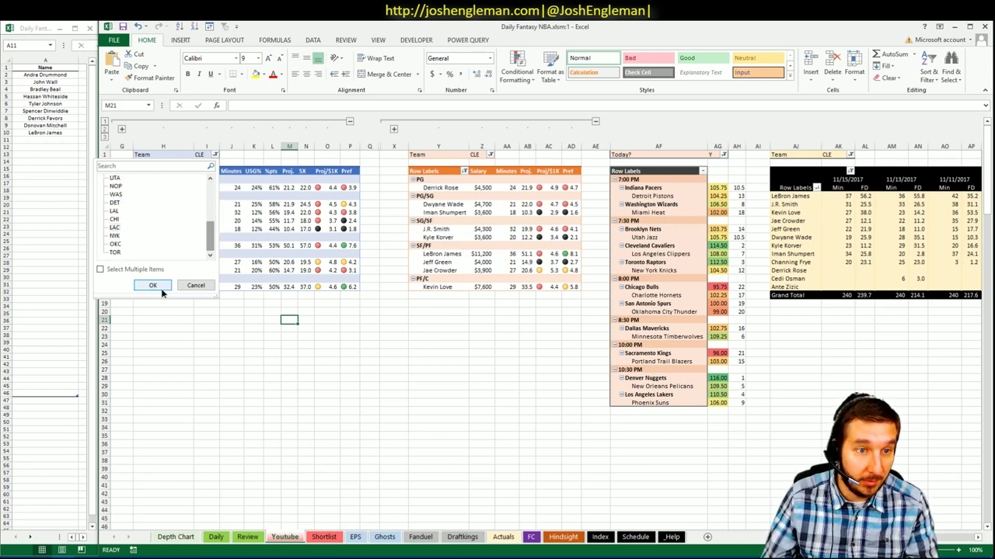
left_click(156, 286)
- Filter the second pivot's Team field to LAC as well
left_click(501, 155)
left_click_drag(503, 195, 503, 249)
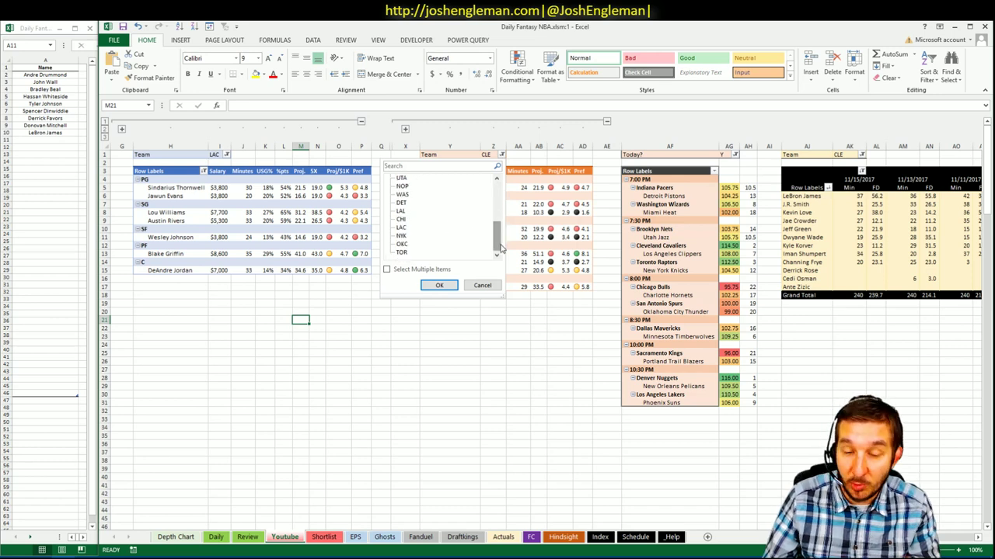
left_click(401, 228)
left_click(456, 286)
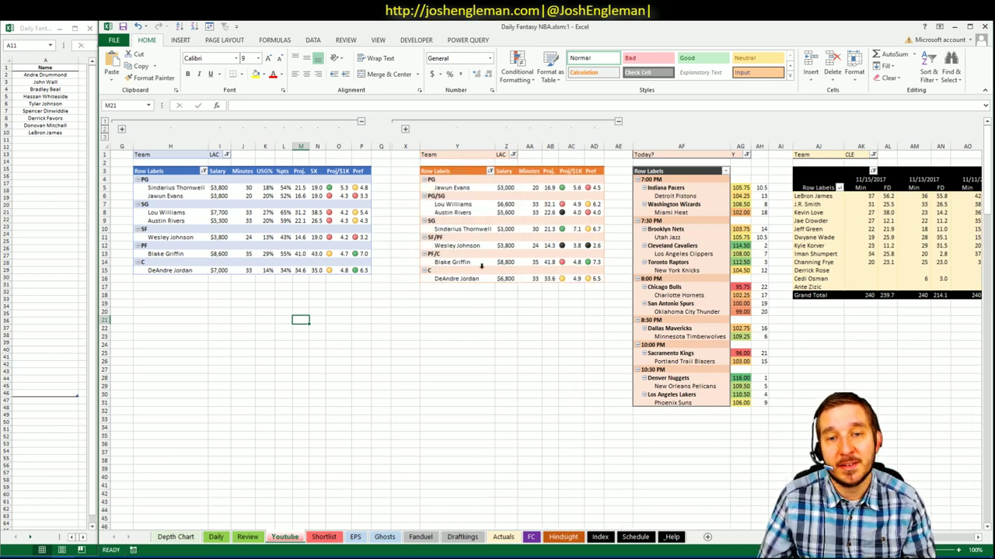
left_click(486, 312)
left_click(506, 335)
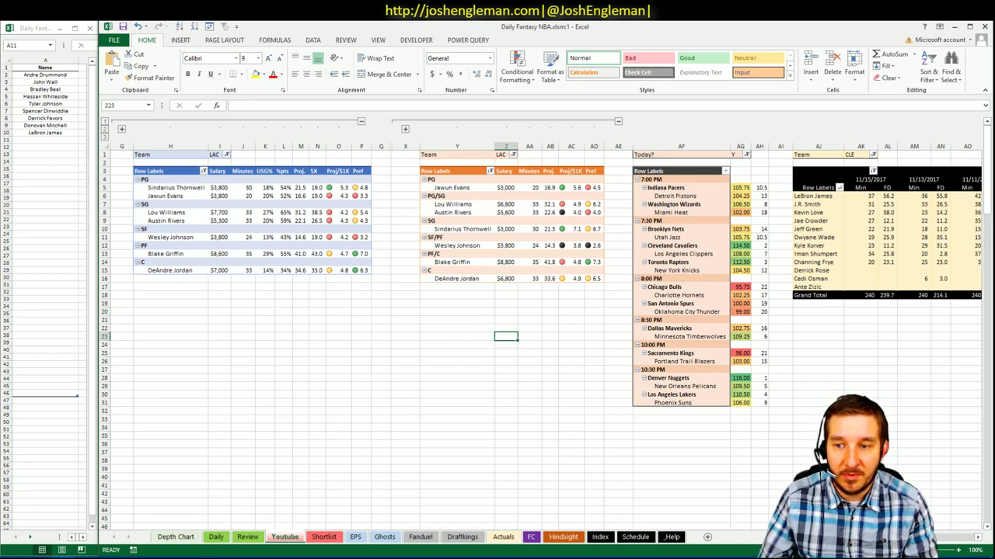
left_click(277, 327)
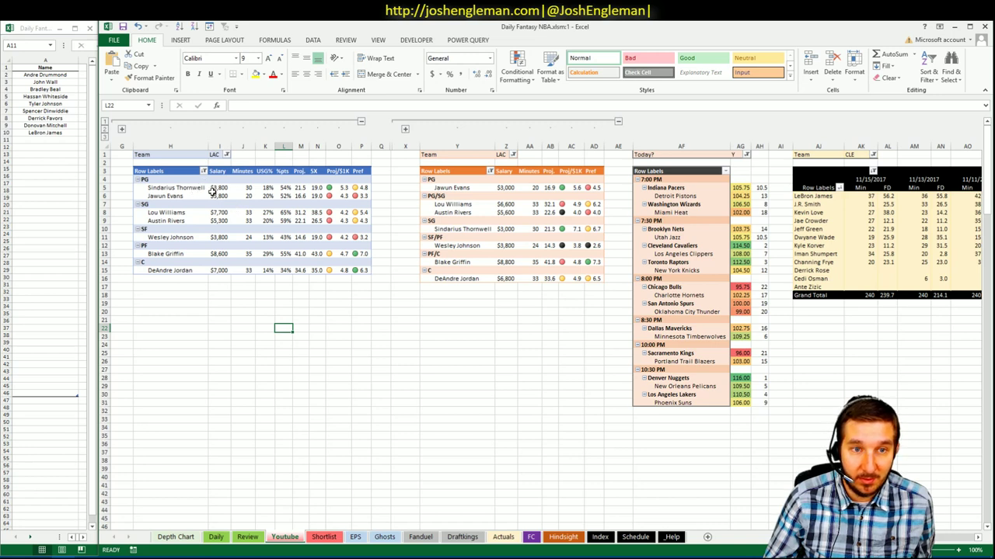
- Switch the game-log pivot's Team filter from CLE to LAC
left_click(873, 155)
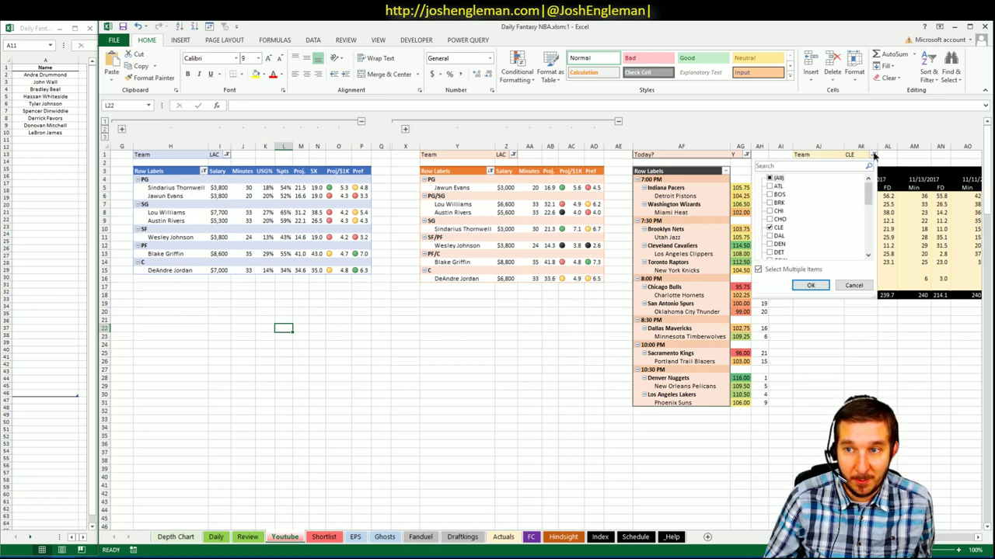
left_click(769, 227)
scroll(777, 225, "down", 2)
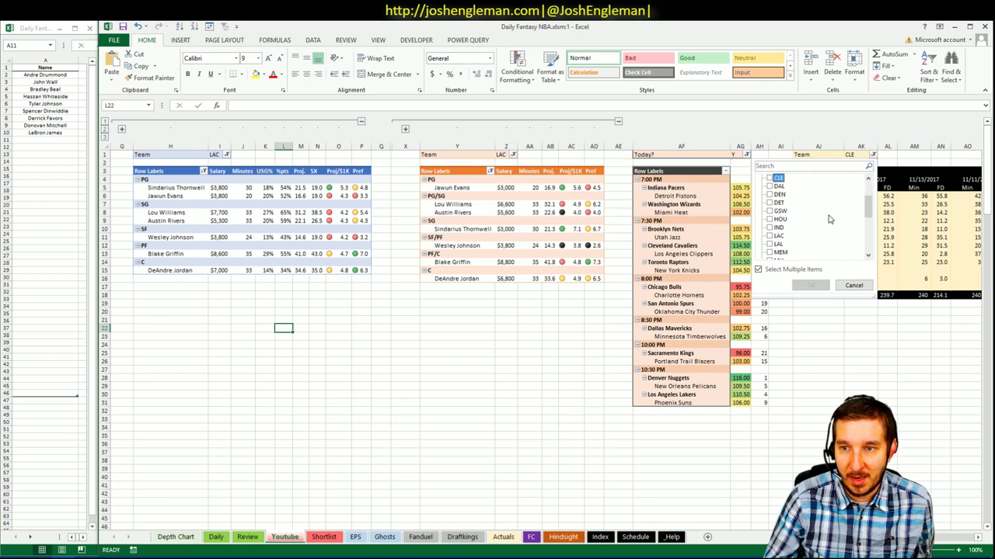
left_click(772, 236)
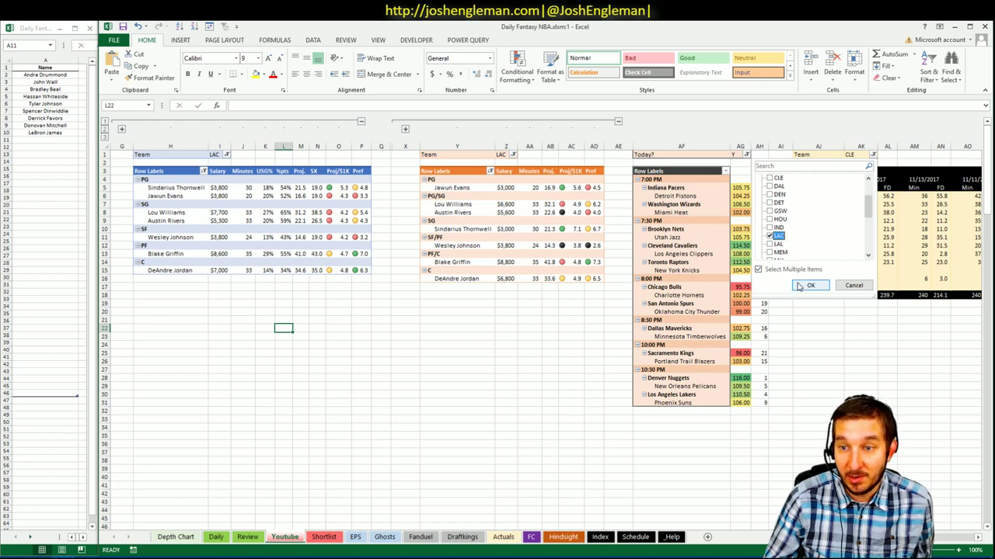
left_click(811, 285)
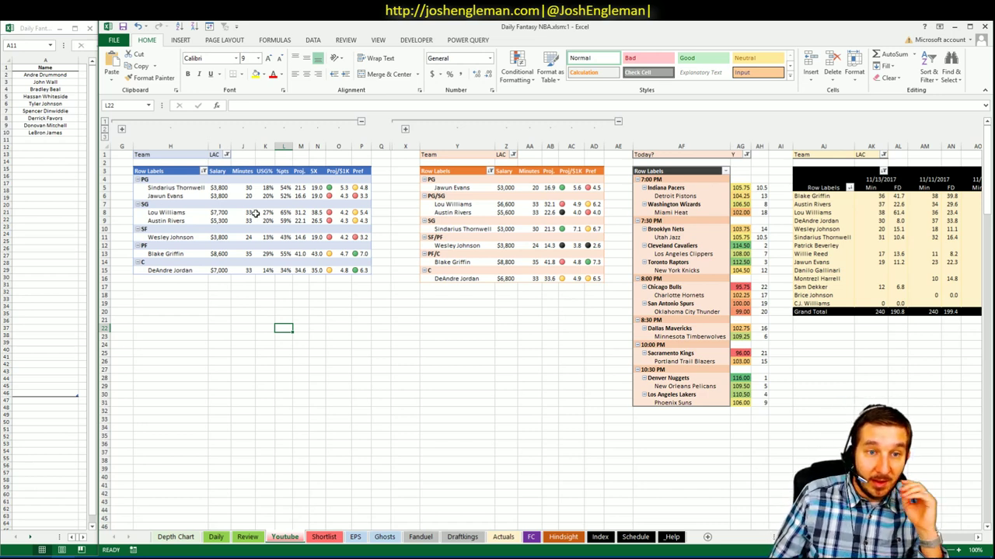
- Drop a partial shortlist entry and inspect Lou Williams' 61.4 FD game in the game-log pivot
left_click(60, 142)
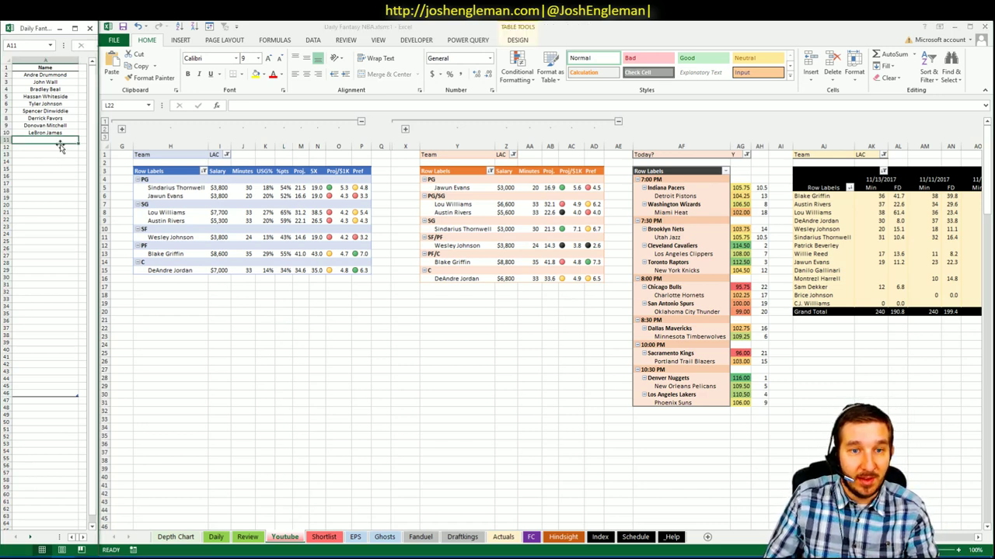
type("Lo")
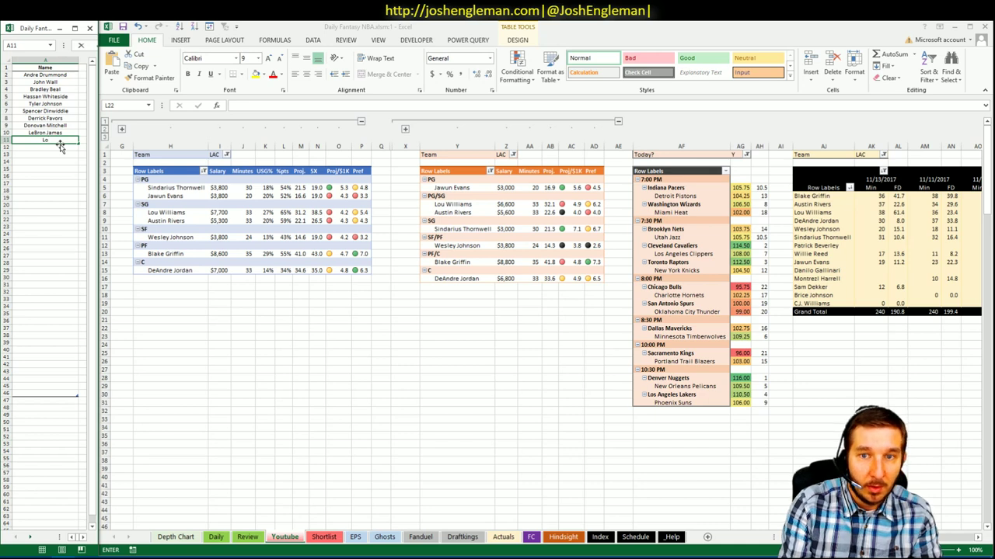
key("Escape")
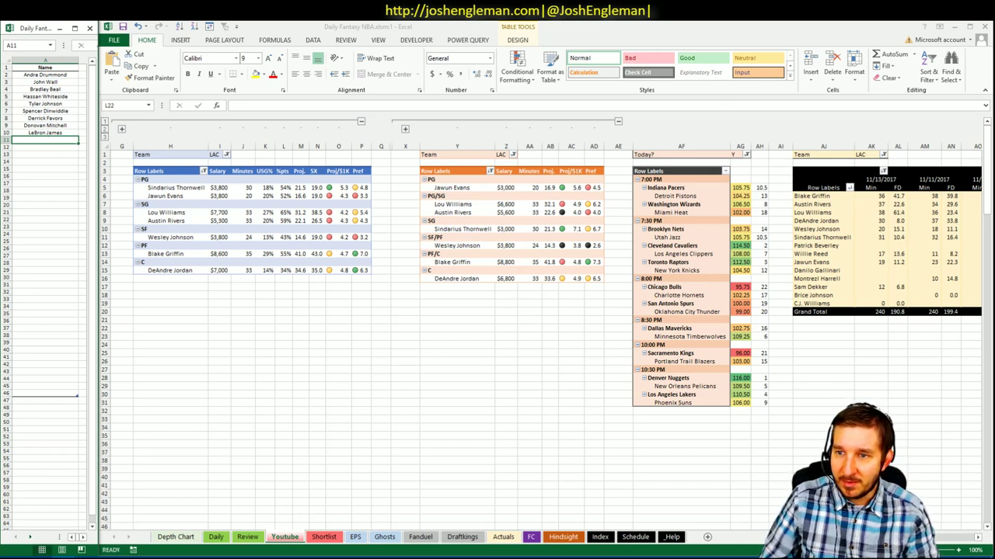
left_click(897, 212)
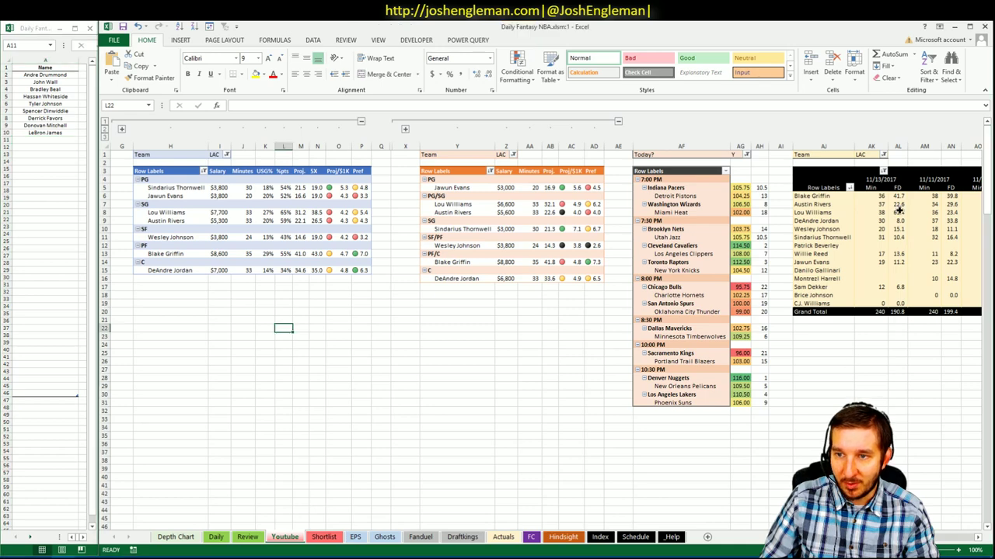
scroll(544, 311, "right", 5)
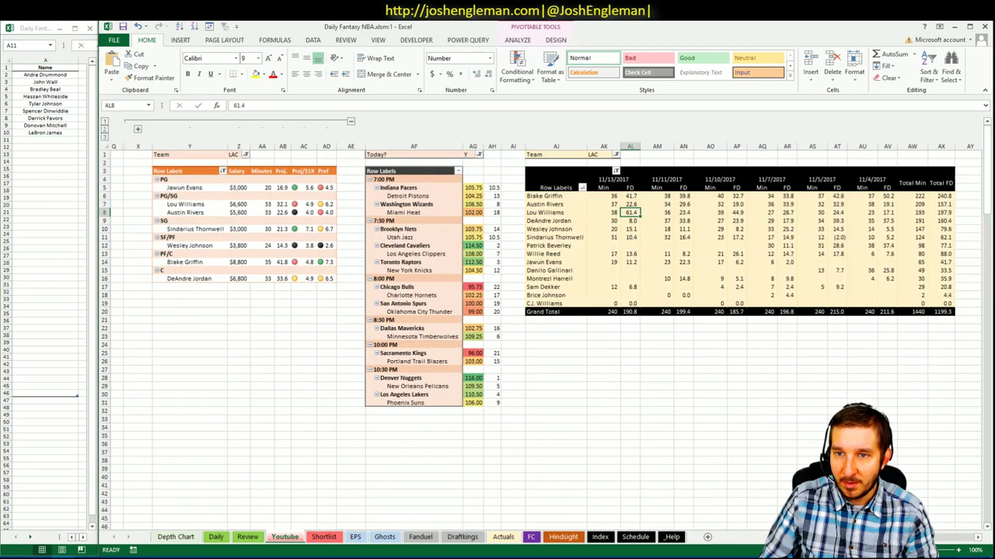
scroll(249, 466, "left", 5)
- Filter Fantasy Cruncher's player pool to SG, review Louis Williams' game log, then return to Excel
left_click(41, 550)
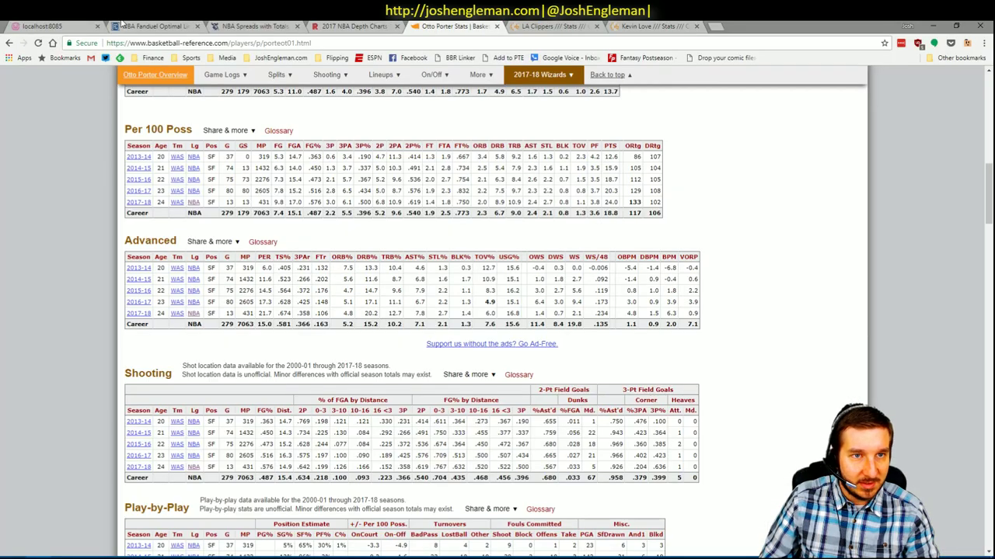
left_click(133, 25)
left_click(170, 115)
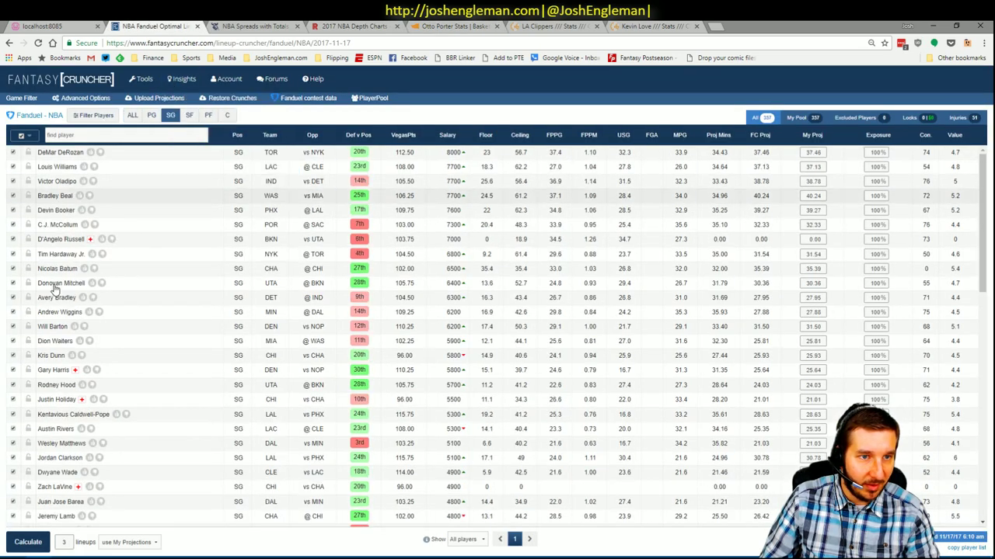
left_click(55, 167)
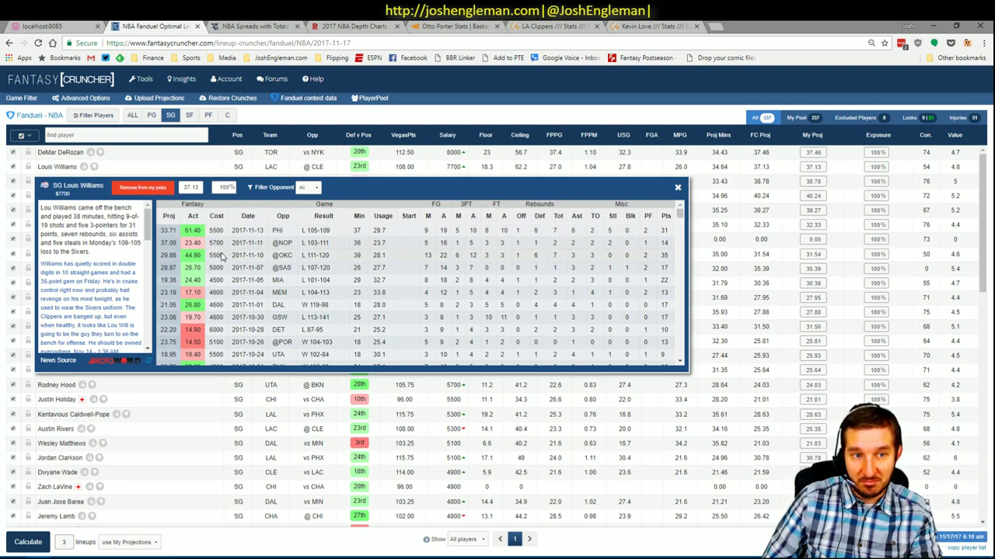
left_click(677, 188)
key("alt+Tab")
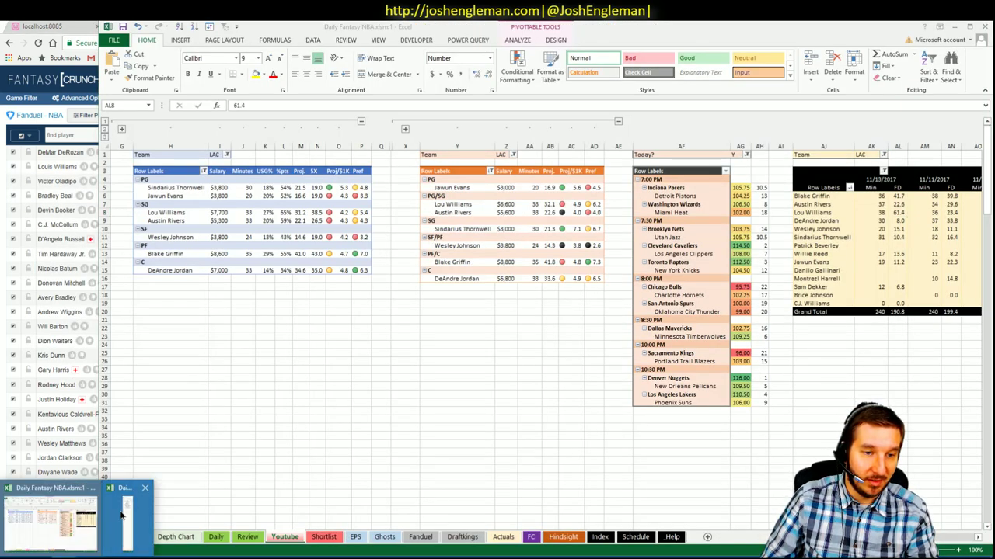
- Bring the shortlist workbook window forward beside the main workbook
left_click(128, 517)
left_click(60, 141)
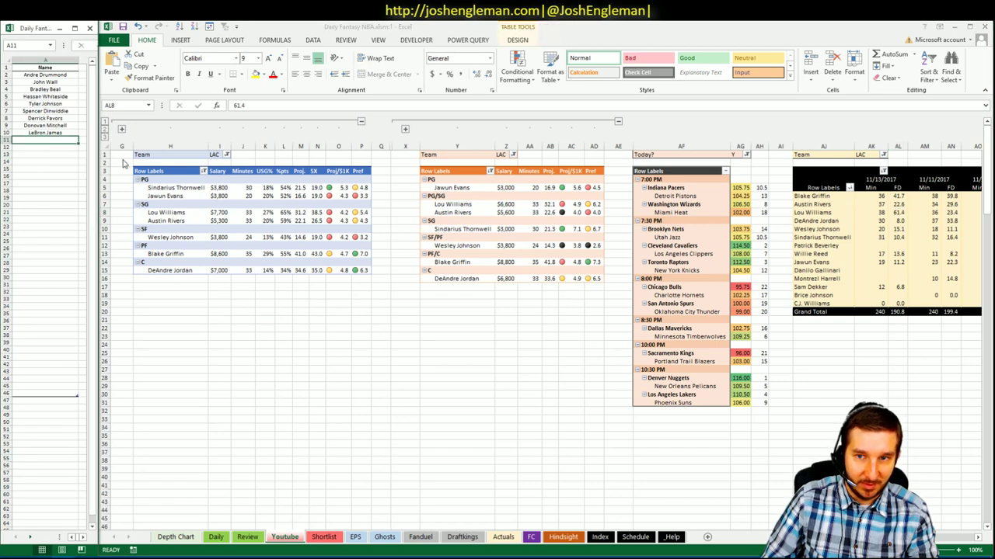
left_click(80, 550)
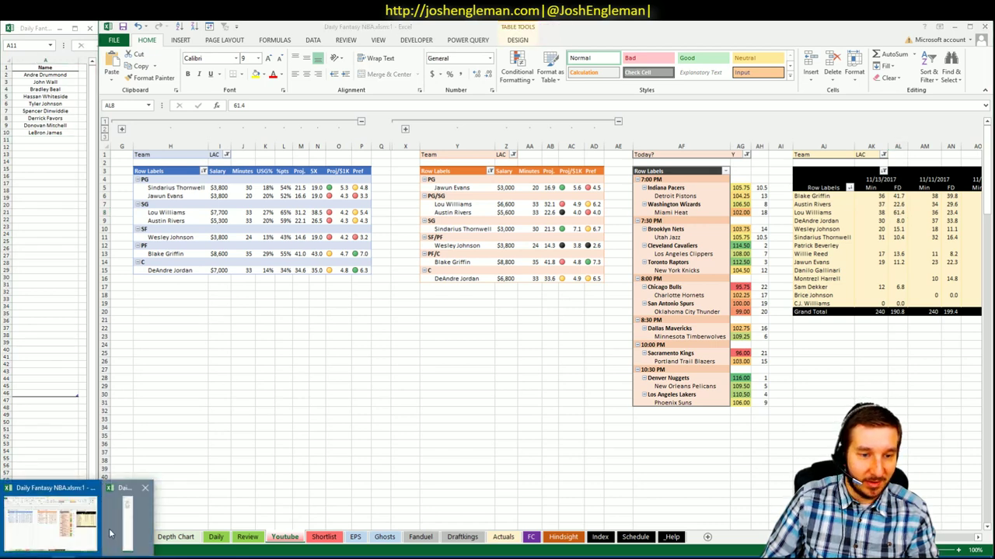
left_click(88, 535)
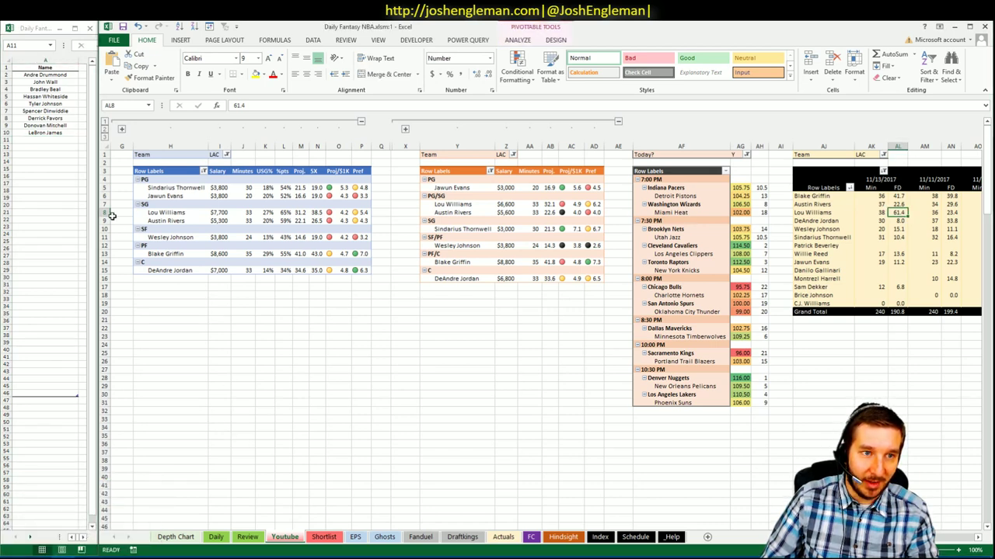
left_click(97, 192)
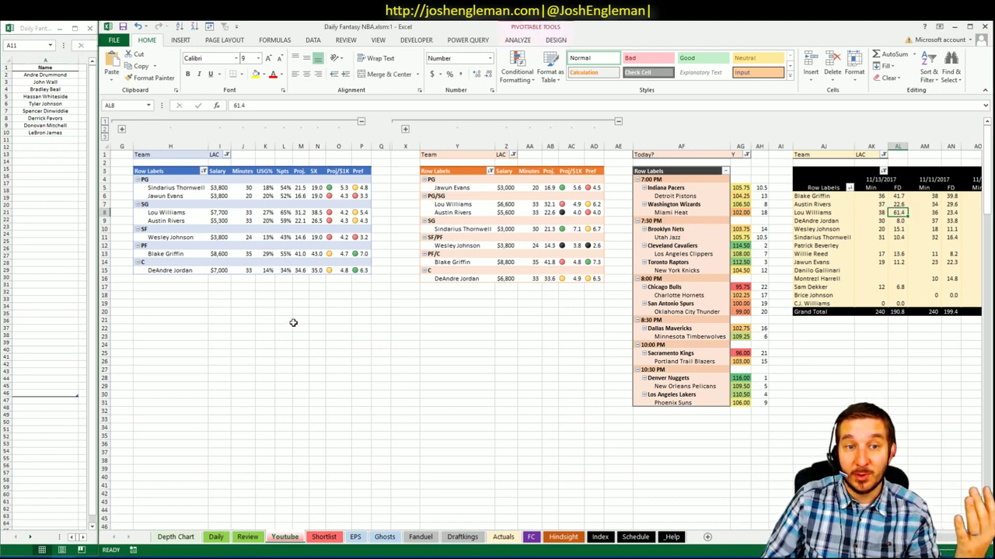
- Check Lou Williams' 65%, $7,700 salary and 38.5 5X values in the LAC pivot
left_click(284, 212)
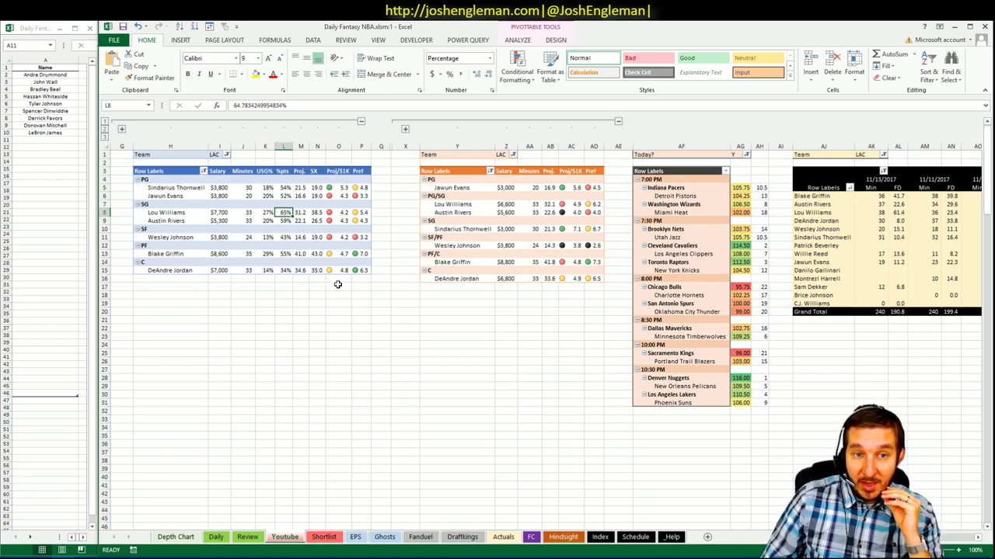
left_click(218, 213)
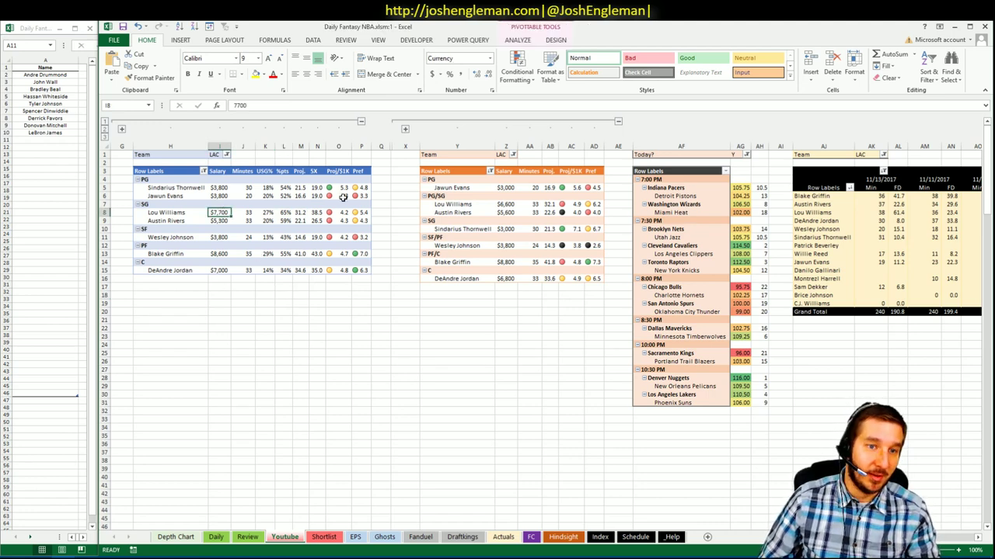
left_click(317, 212)
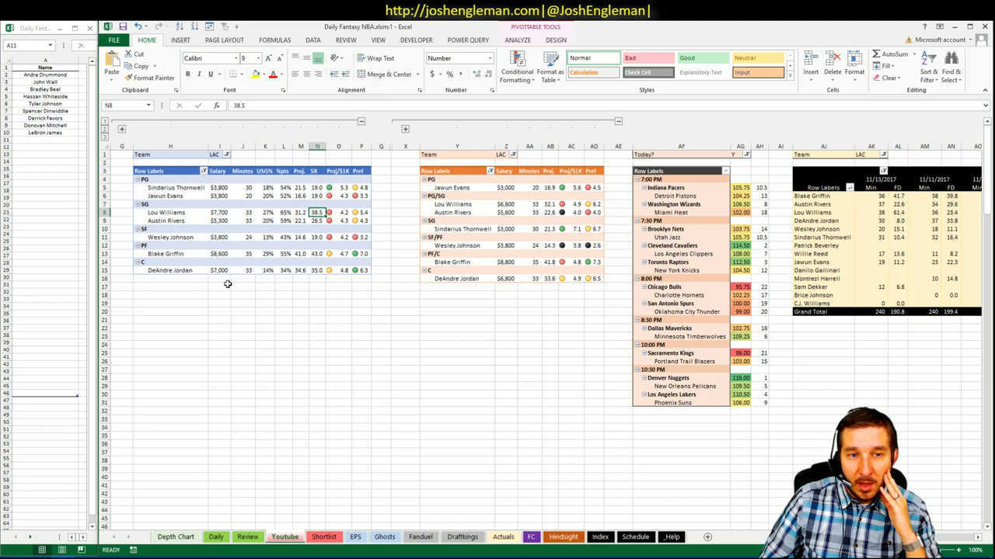
- Enter Blake Griffin in the shortlist cell below LeBron James
left_click(48, 138)
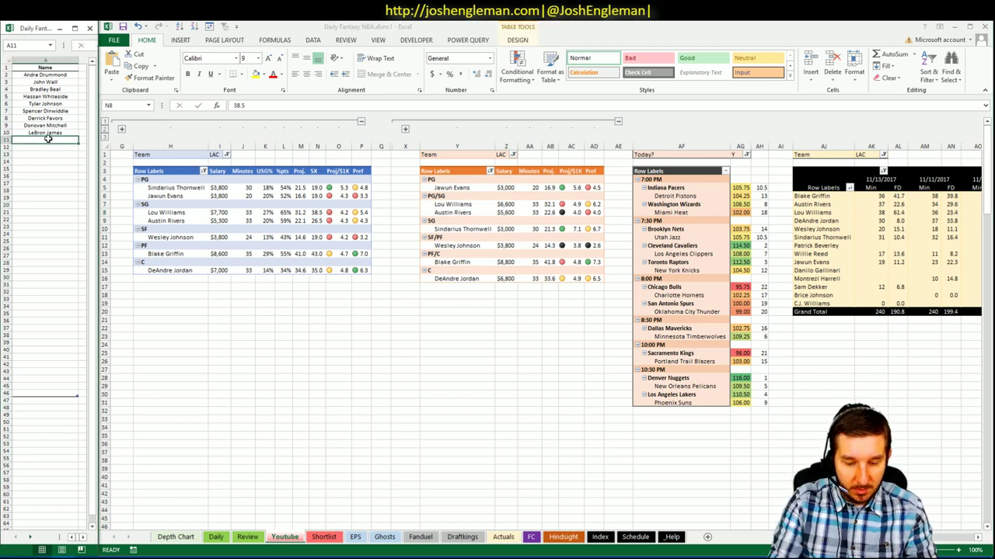
type("Blake Griffin")
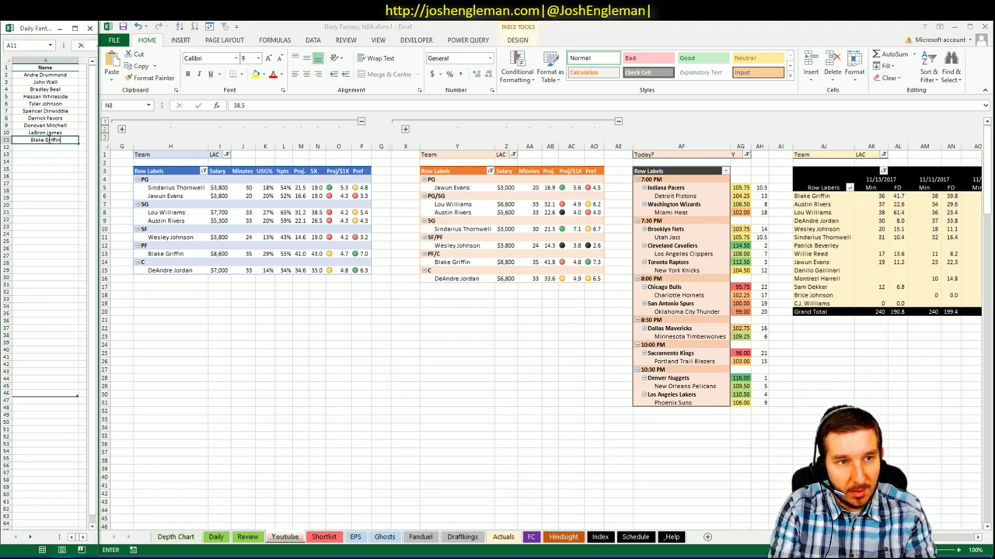
key("Return")
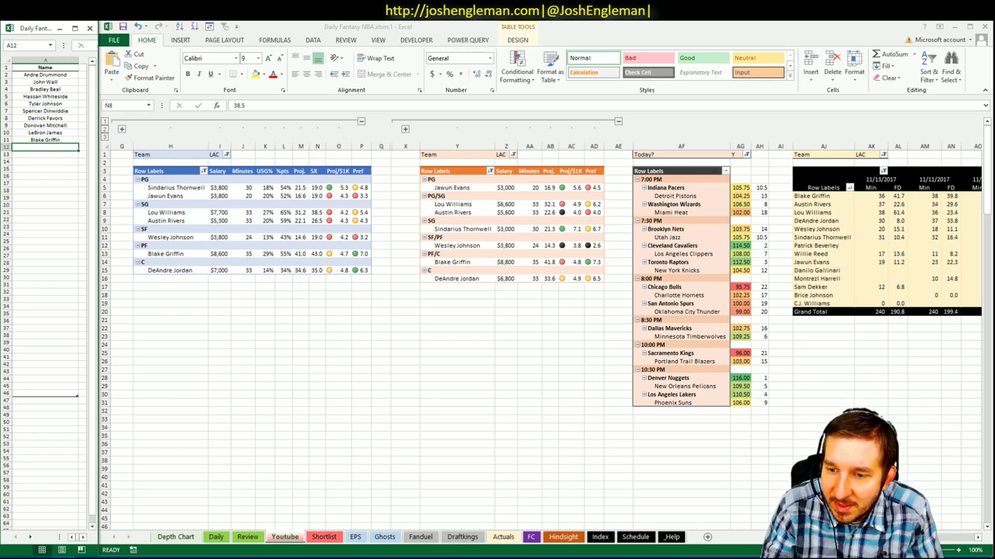
- Review DeAndre Jordan's 34% value and the Clippers' 108.00 game total rank in the pivots
scroll(855, 536, "right", 7)
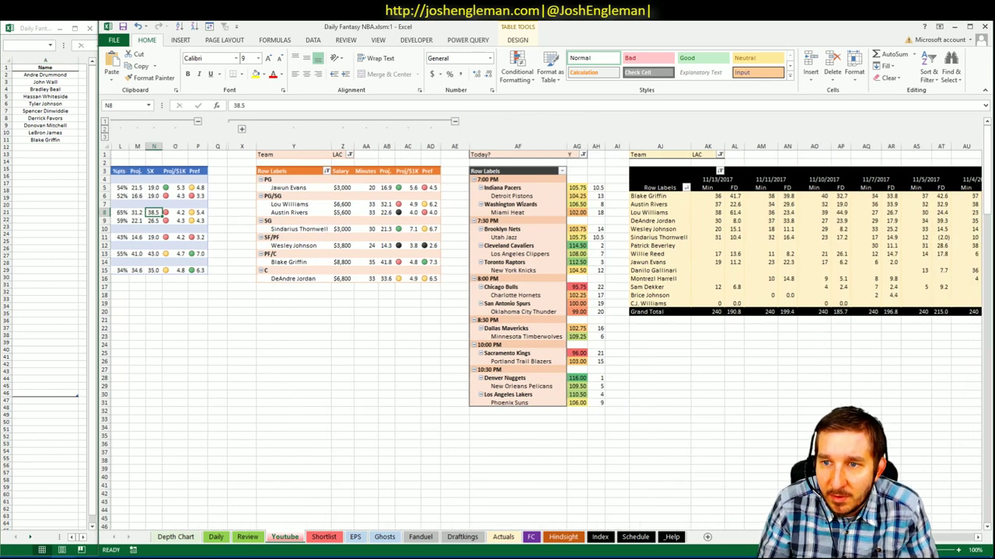
scroll(544, 334, "right", 4)
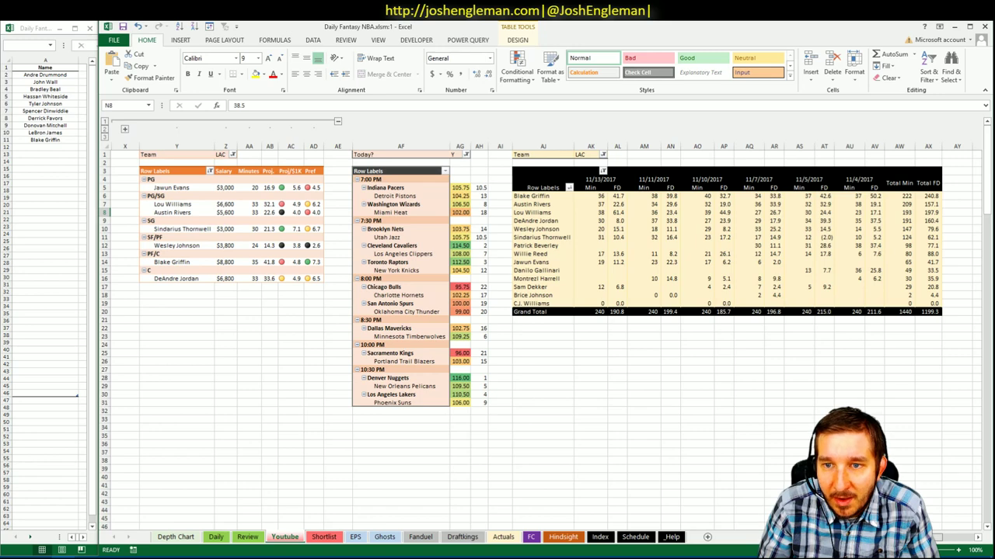
scroll(294, 287, "left", 11)
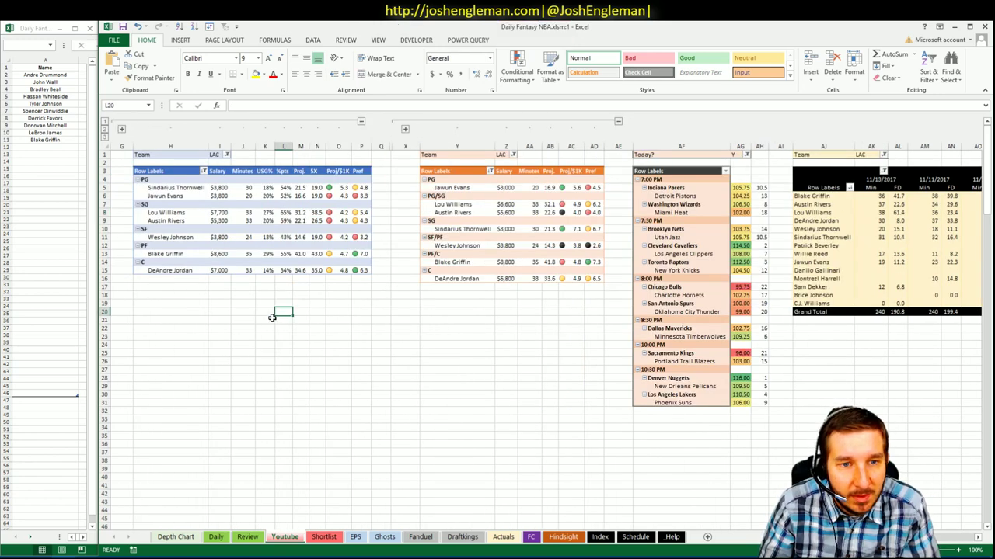
left_click(286, 270)
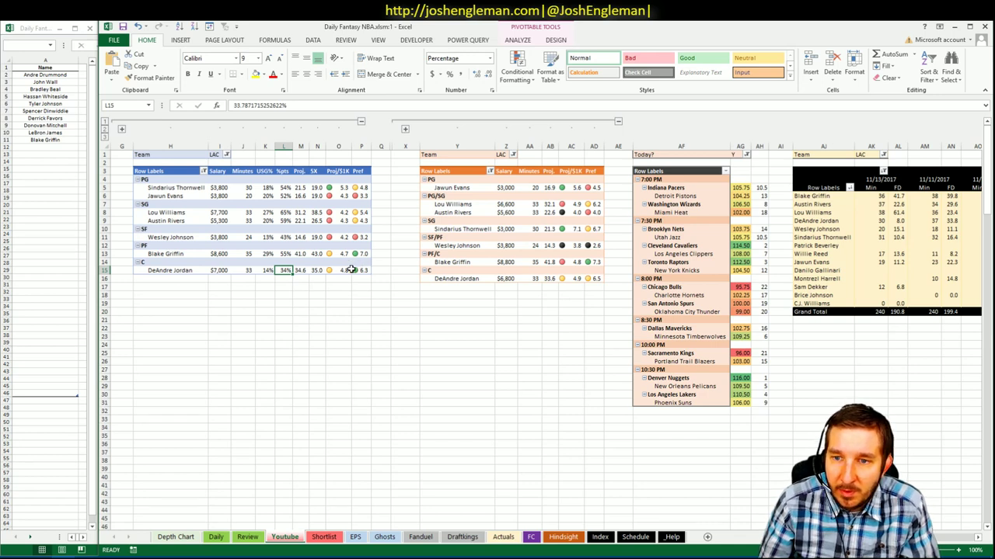
left_click(767, 254)
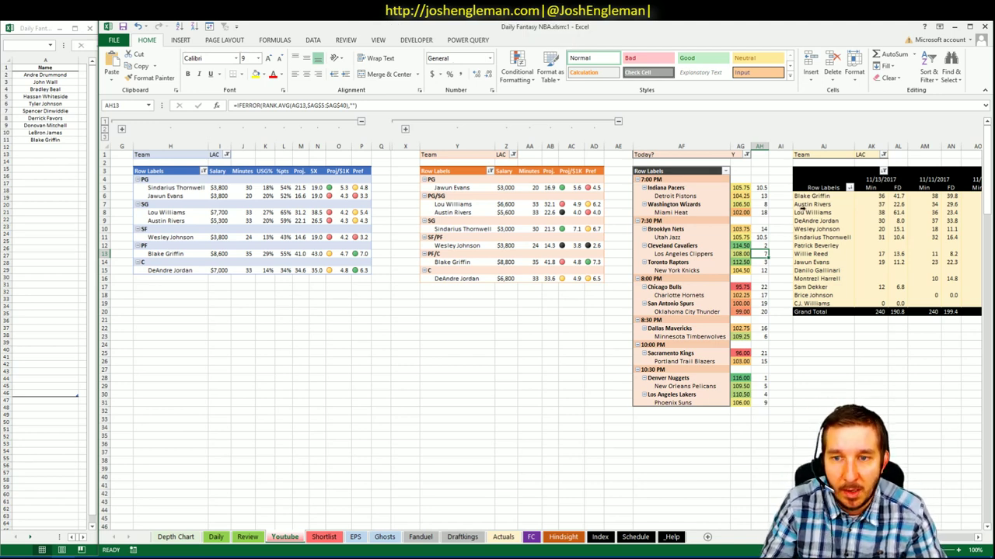
left_click(561, 304)
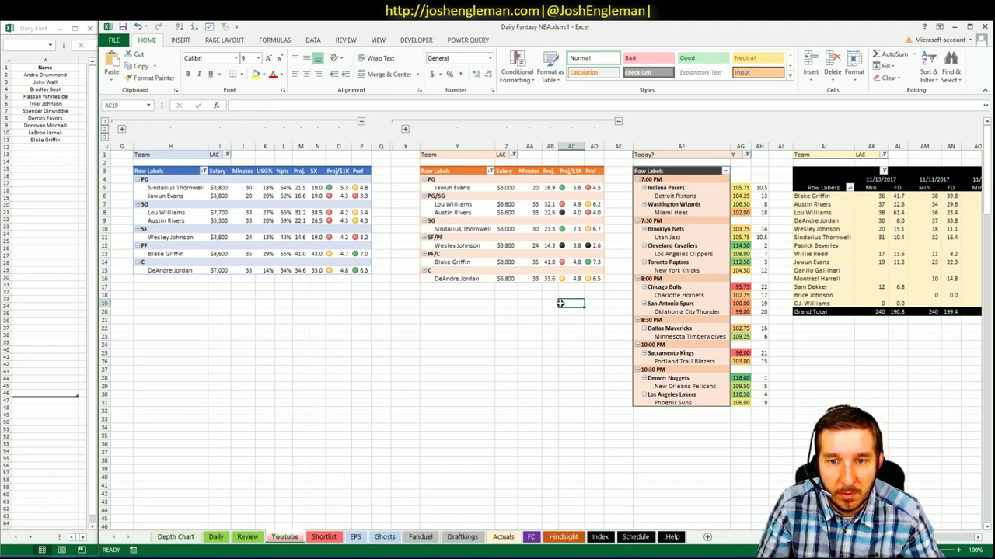
left_click(467, 293)
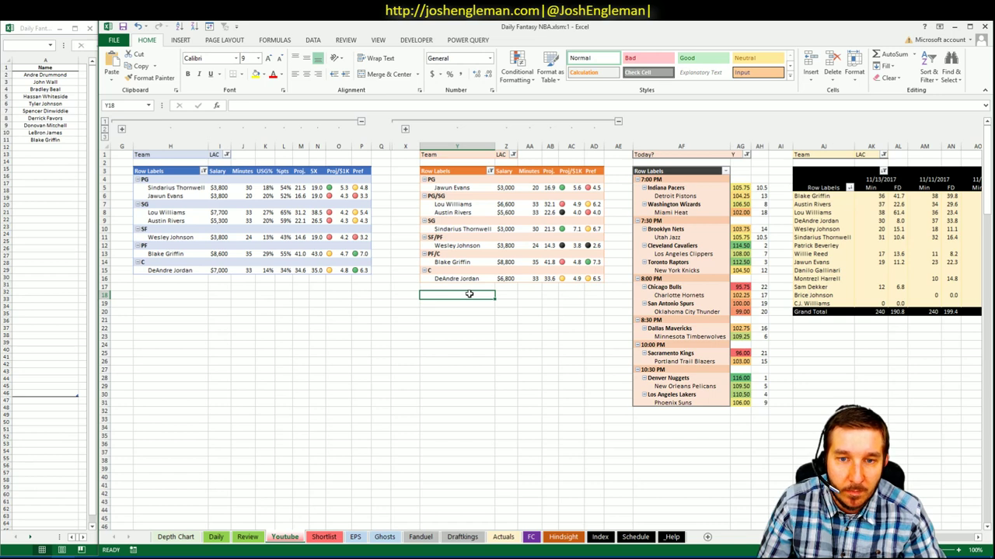
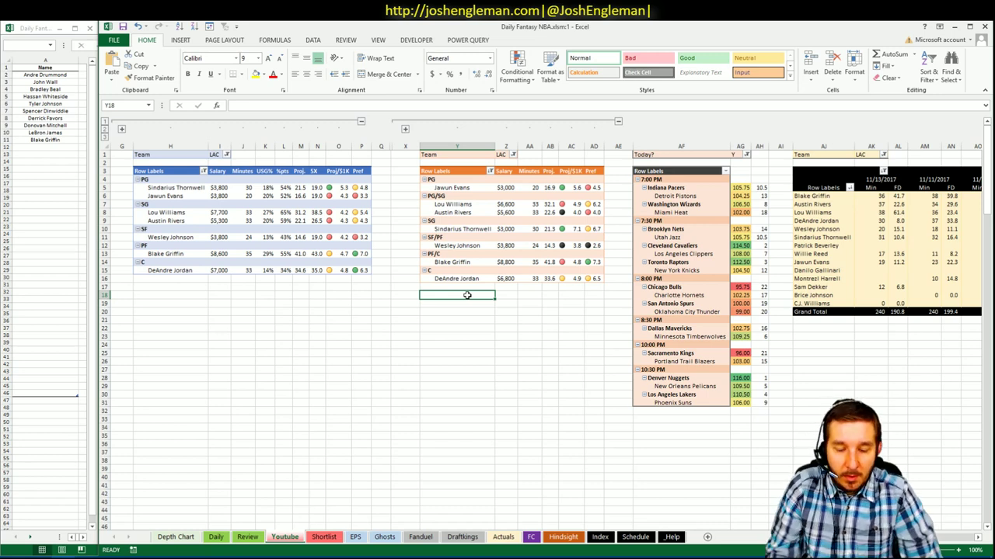
- Abandon the unfinished shortlist entry and go back to the main workbook
left_click(66, 147)
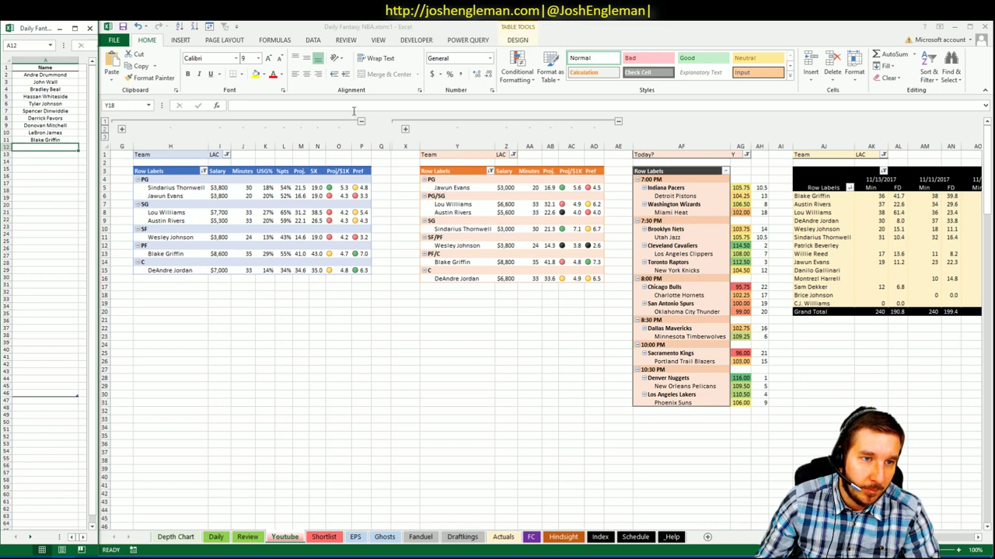
type("D")
key("Escape")
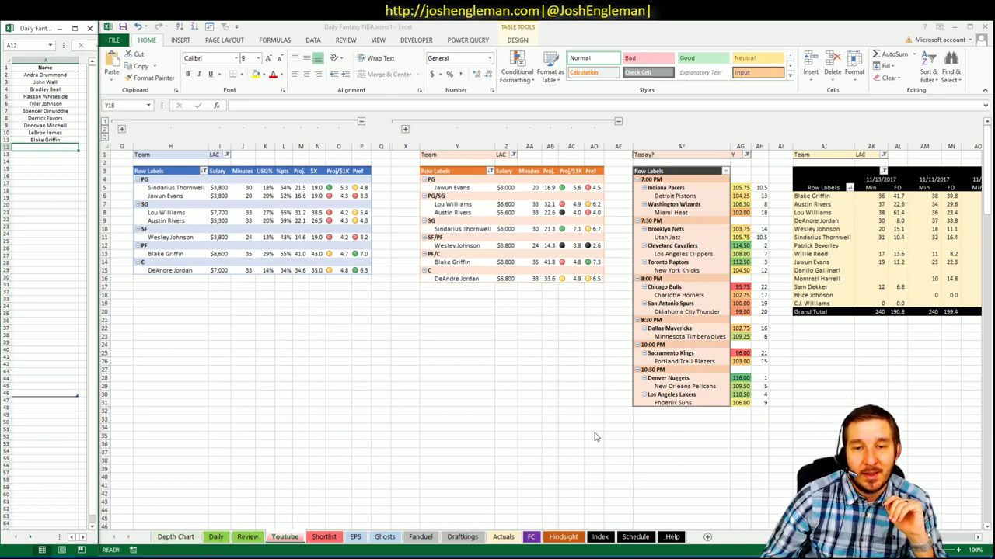
key("alt+Tab")
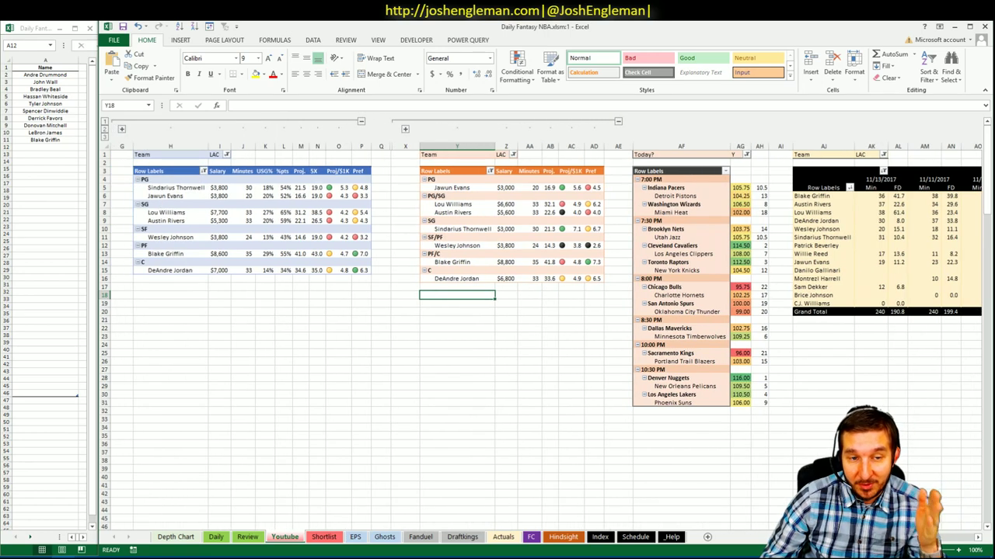
scroll(544, 327, "right", 3)
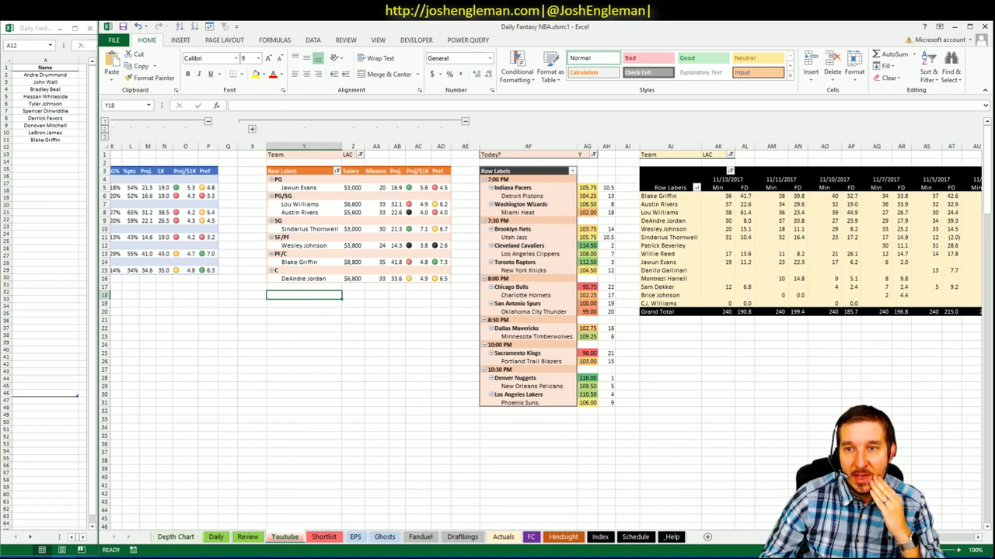
scroll(496, 454, "left", 3)
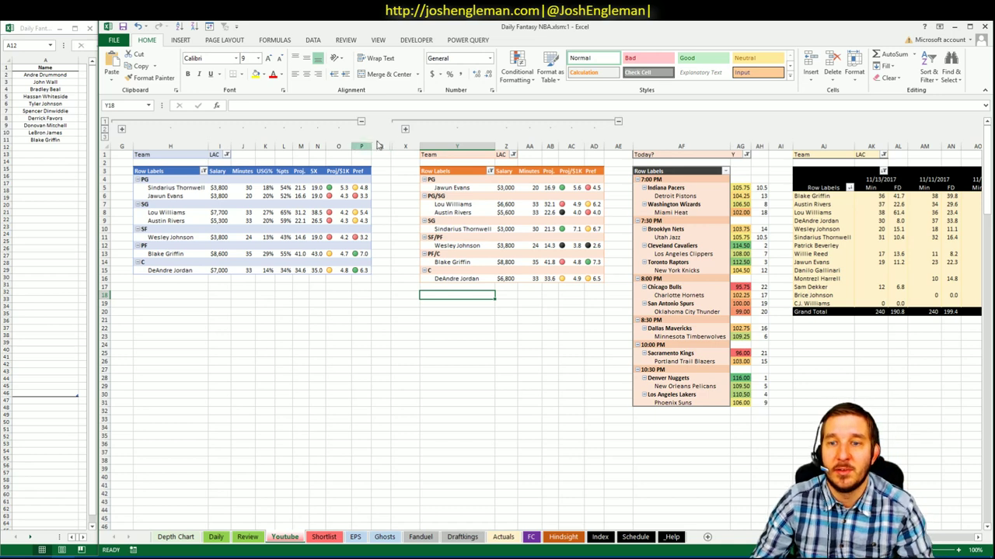
- Filter the first two team pivots from LAC to TOR
left_click(226, 155)
scroll(218, 210, "down", 7)
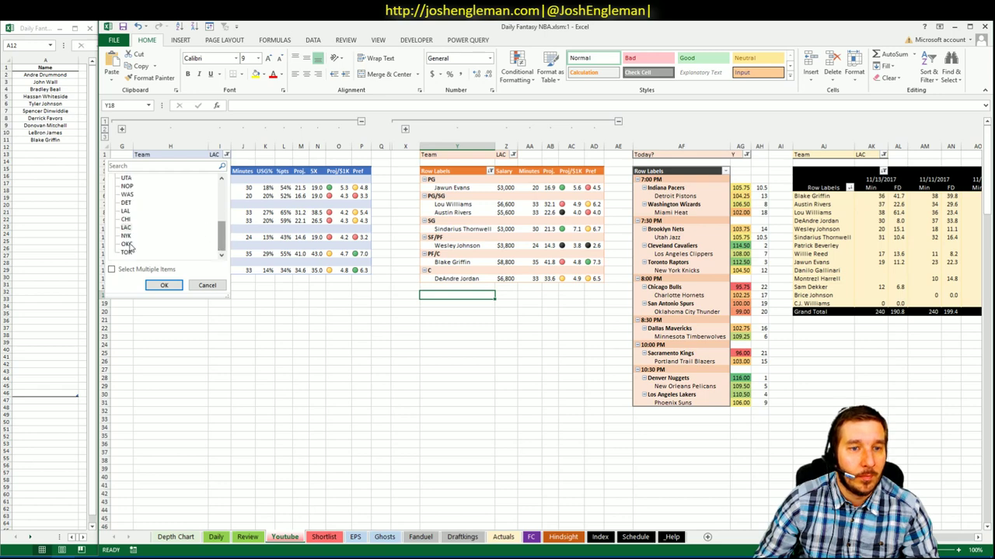
left_click(126, 253)
left_click(164, 286)
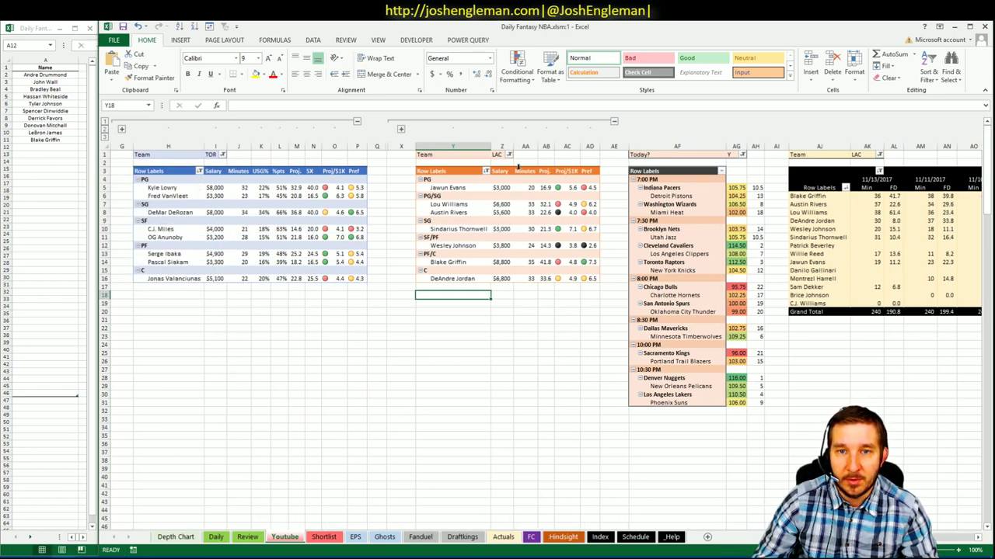
left_click(509, 154)
scroll(466, 225, "down", 7)
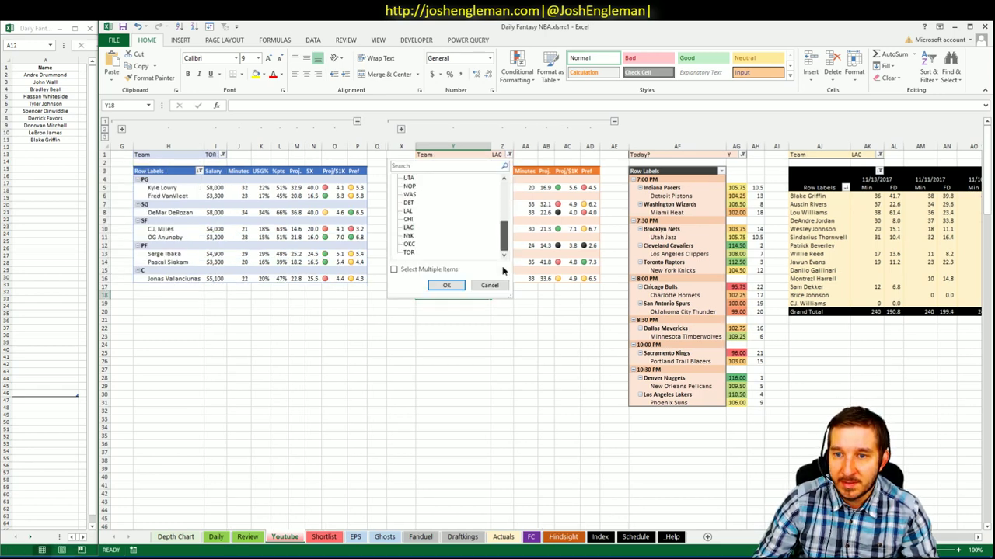
left_click(409, 252)
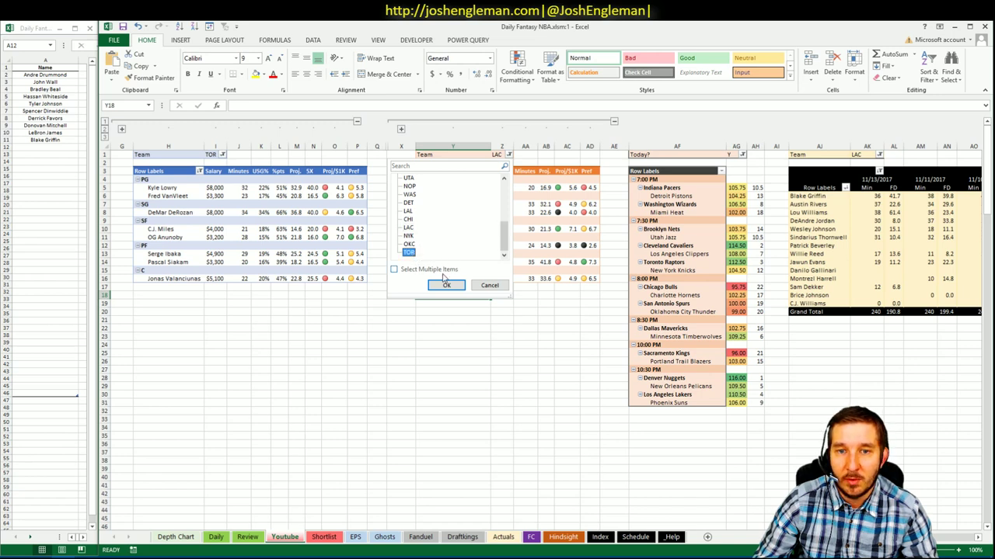
left_click(447, 285)
left_click(561, 394)
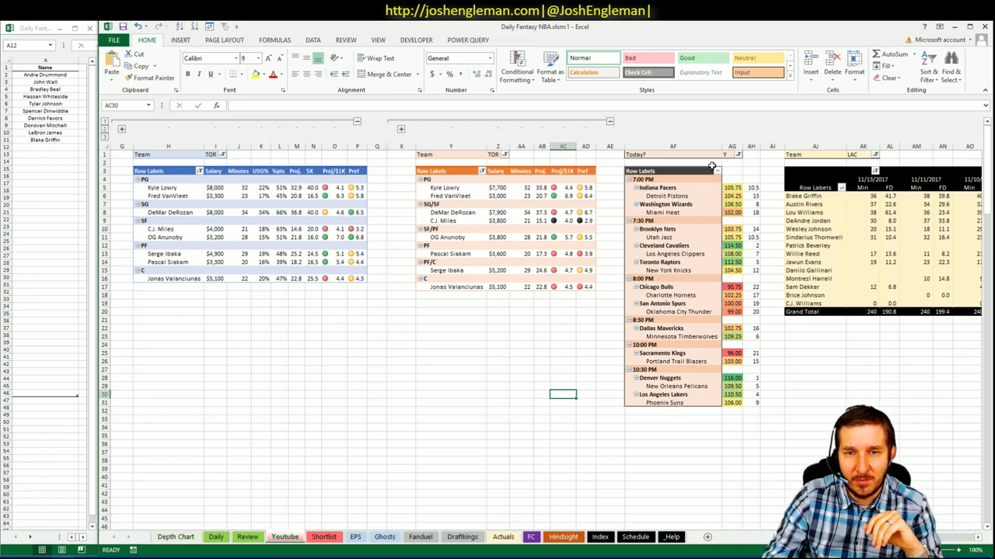
- Filter the minutes history pivot to TOR only, unticking LAC
left_click(874, 156)
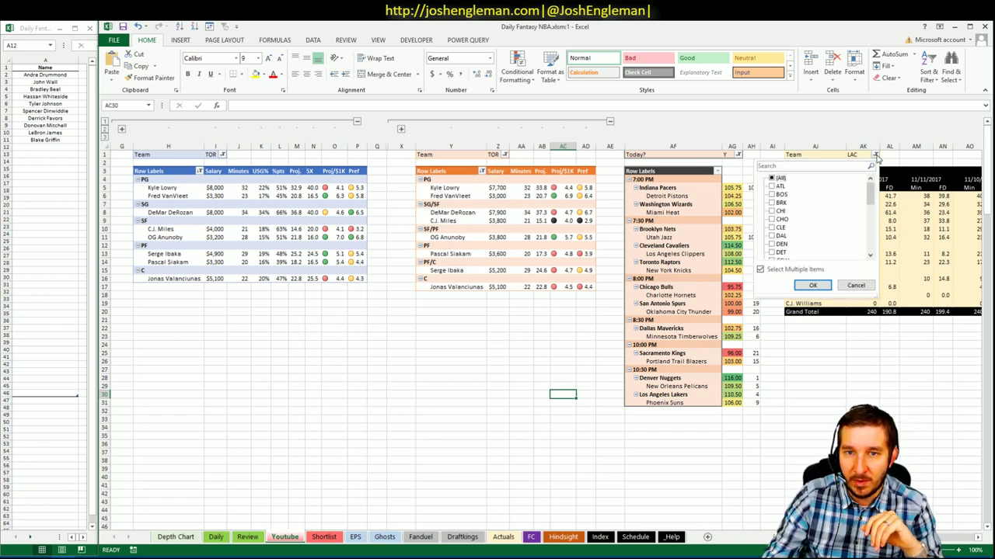
left_click_drag(870, 194, 870, 242)
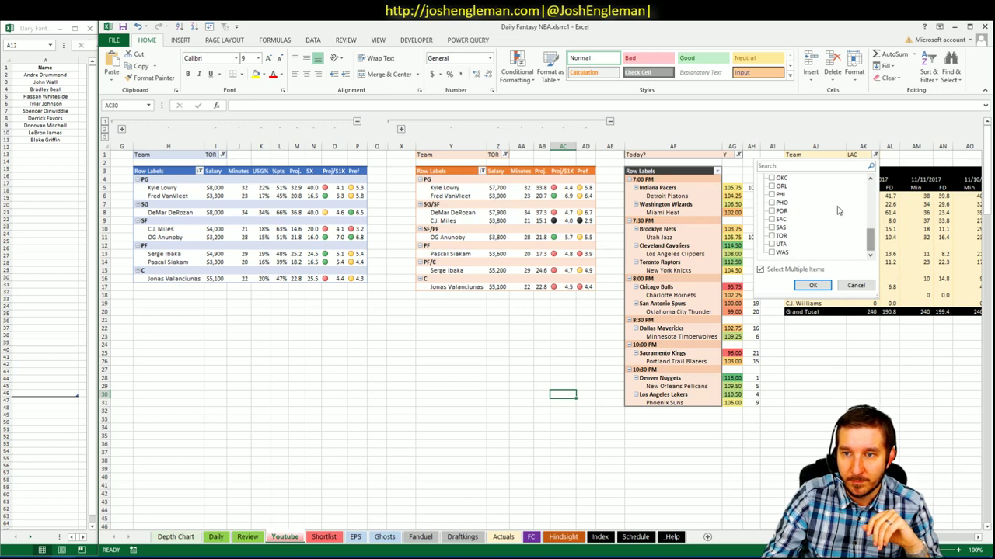
left_click(870, 219)
left_click(778, 187)
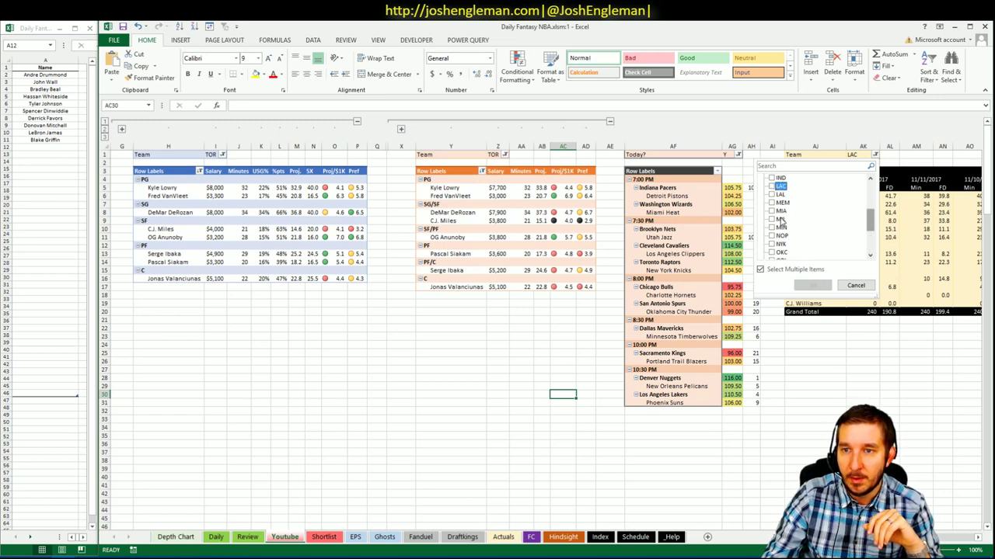
left_click(871, 247)
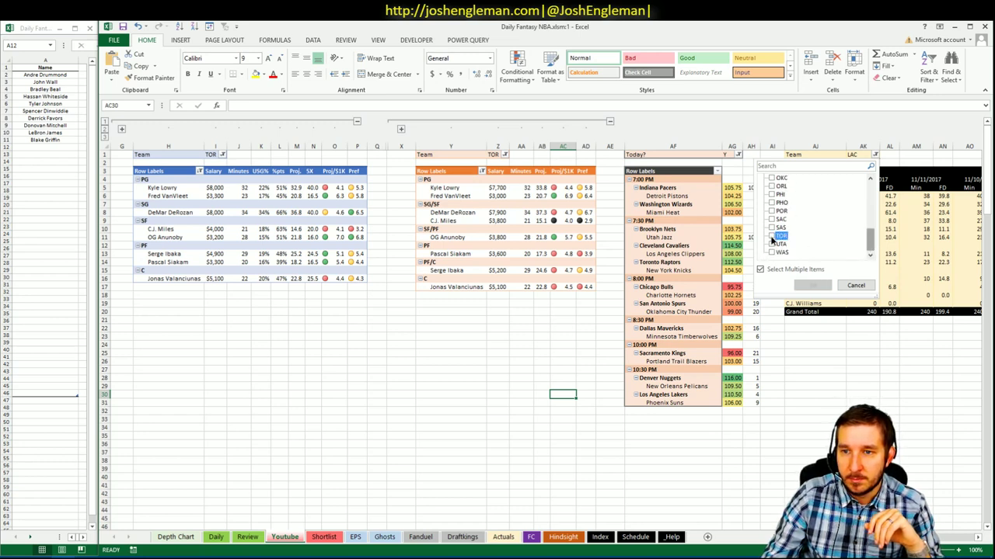
left_click(773, 239)
left_click(813, 285)
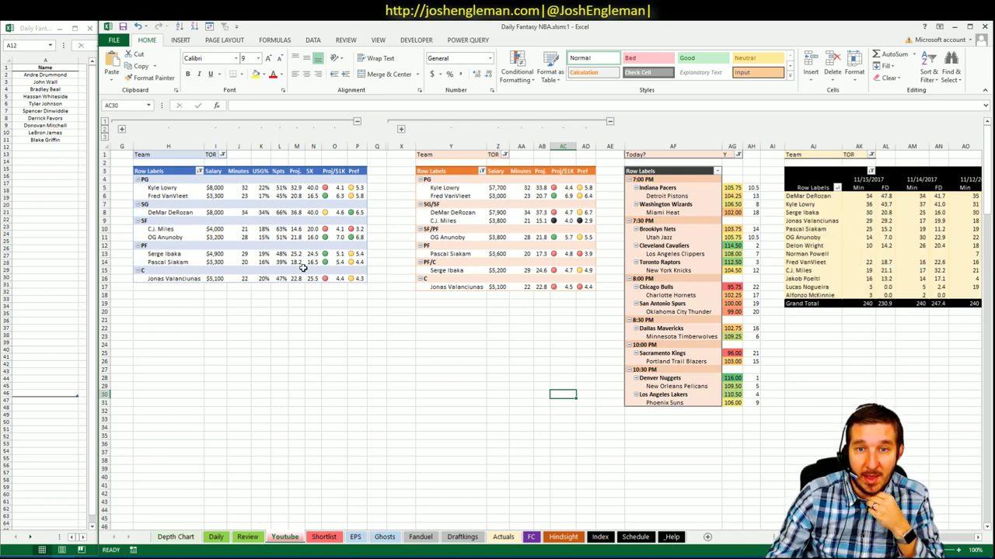
- Review the Pref scores of Lowry, DeRozan and Anunoby, and Anunoby's $3,800 salary
left_click(356, 189)
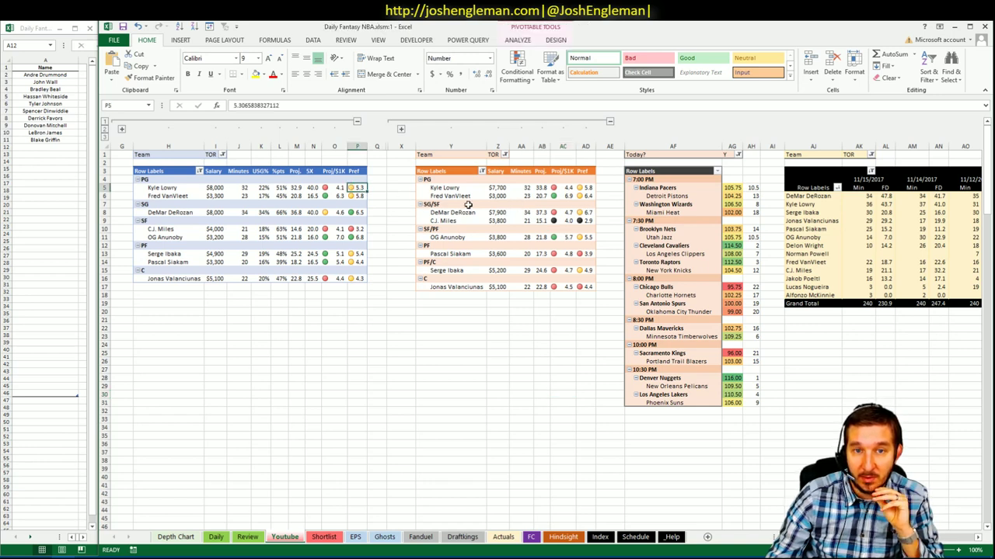
left_click(359, 211)
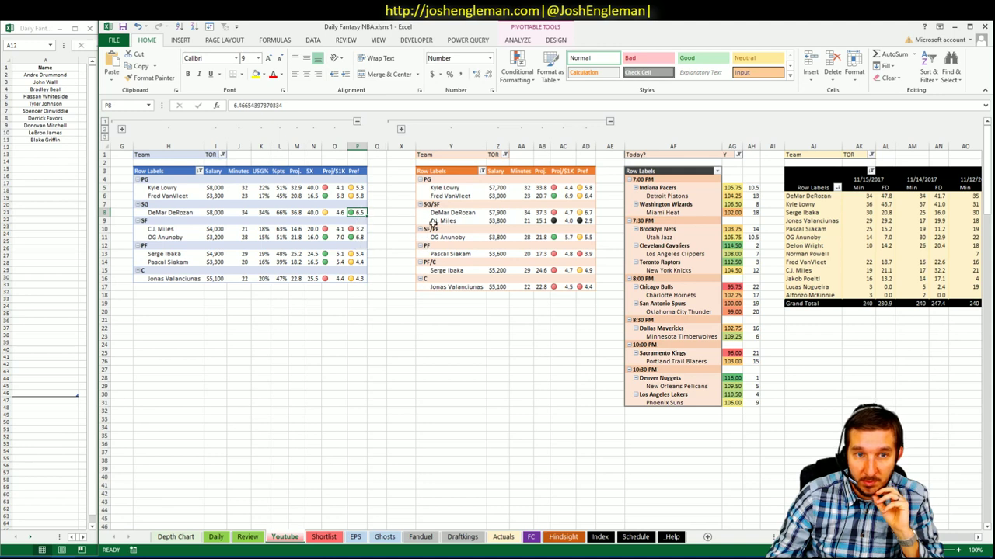
left_click(359, 237)
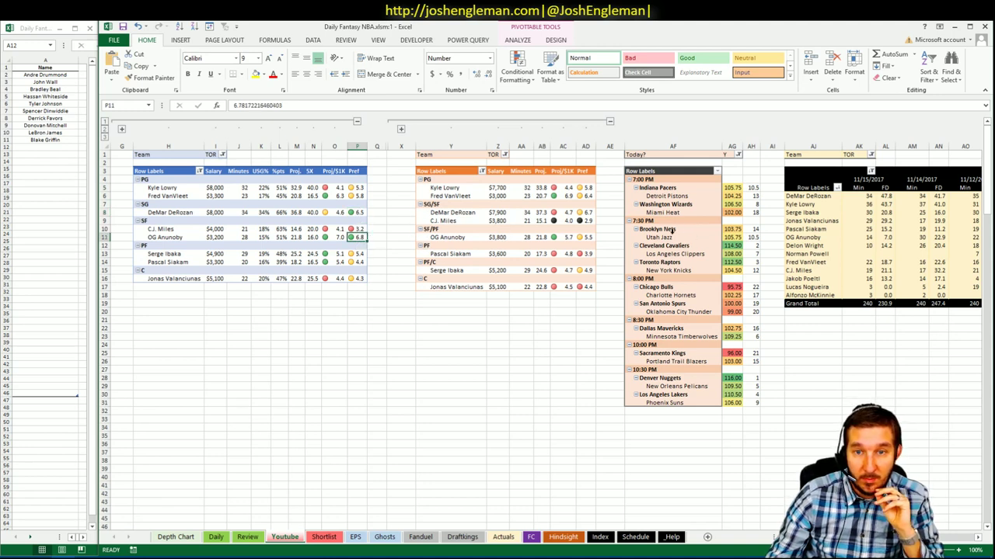
left_click(504, 237)
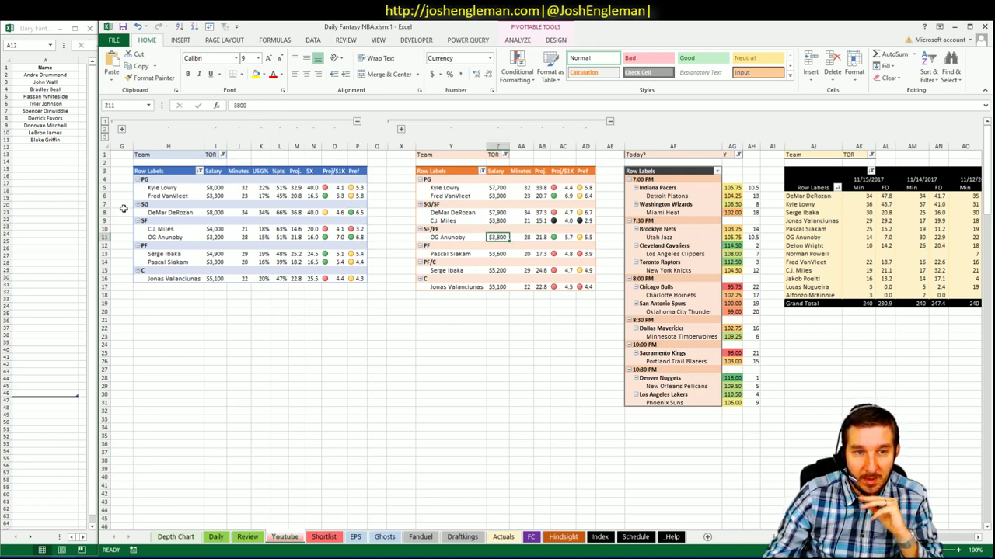
- Enter OG Anunoby in the shortlist below Blake Griffin
left_click(44, 147)
type("OG")
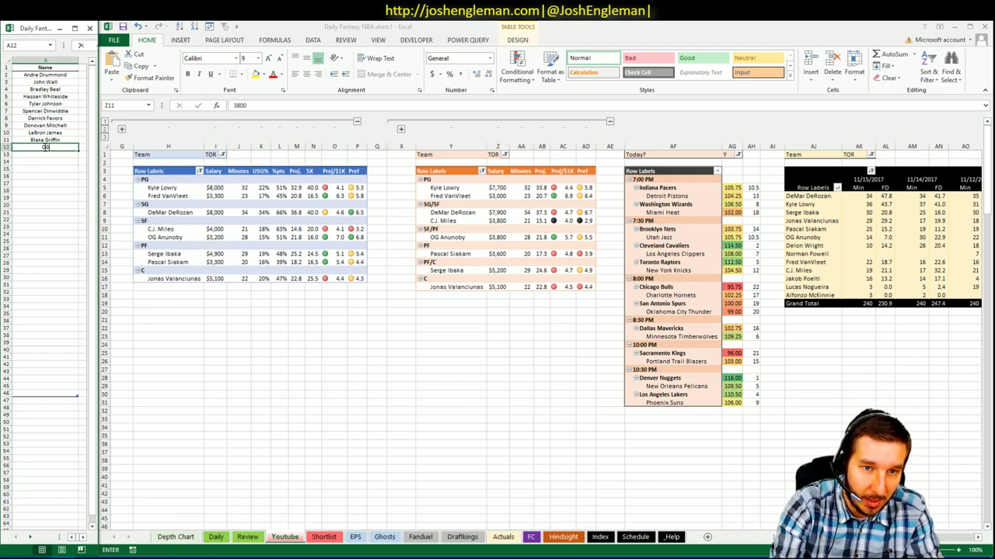
type(" Anun")
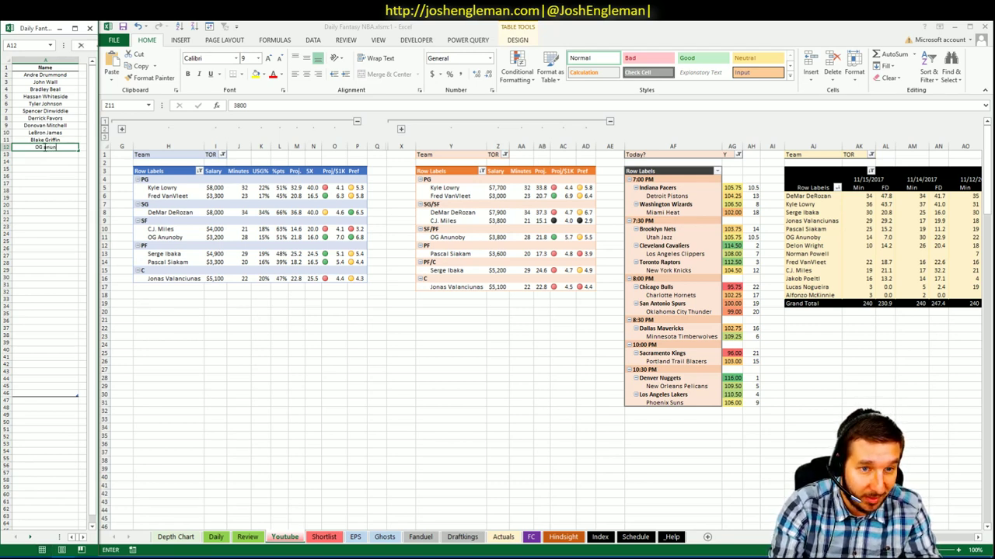
key("BackSpace")
key("BackSpace")
key("BackSpace")
key("BackSpace")
key("BackSpace")
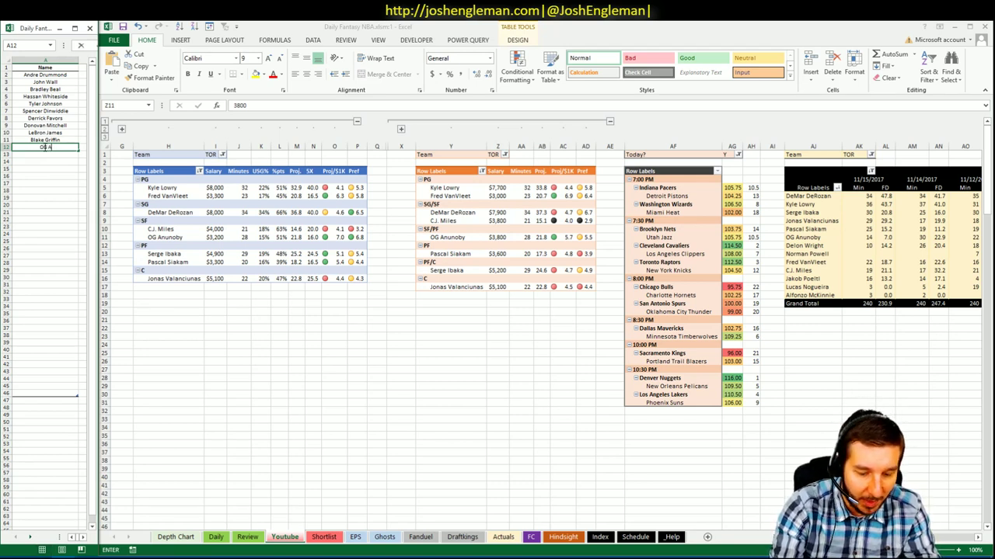
type("n")
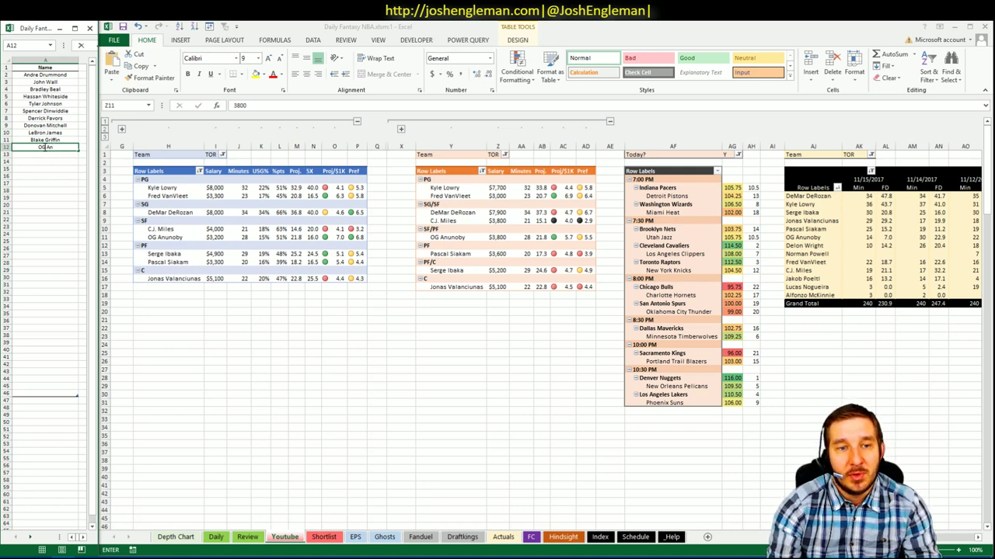
type("unoby")
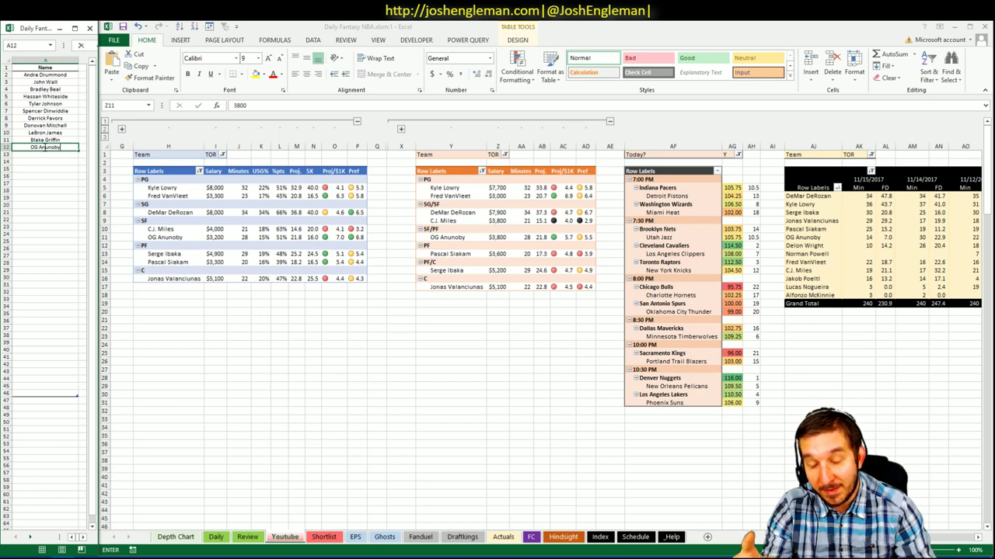
key("Return")
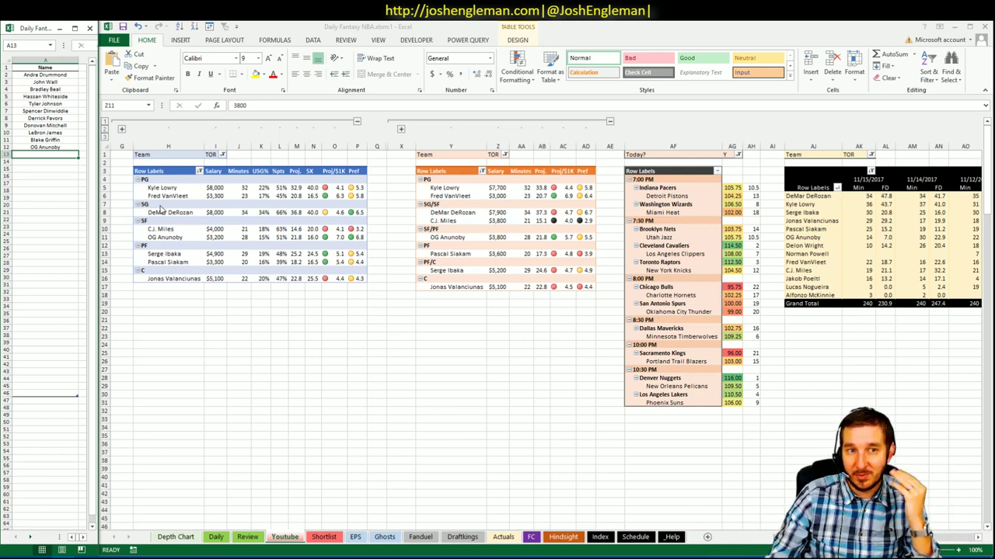
key("alt+Tab")
left_click(125, 190)
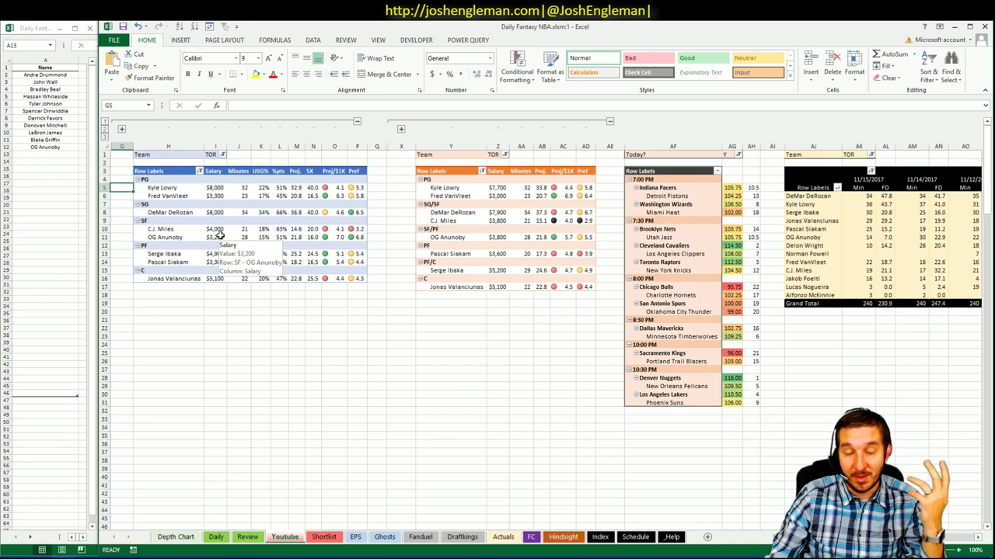
left_click(379, 212)
left_click(378, 237)
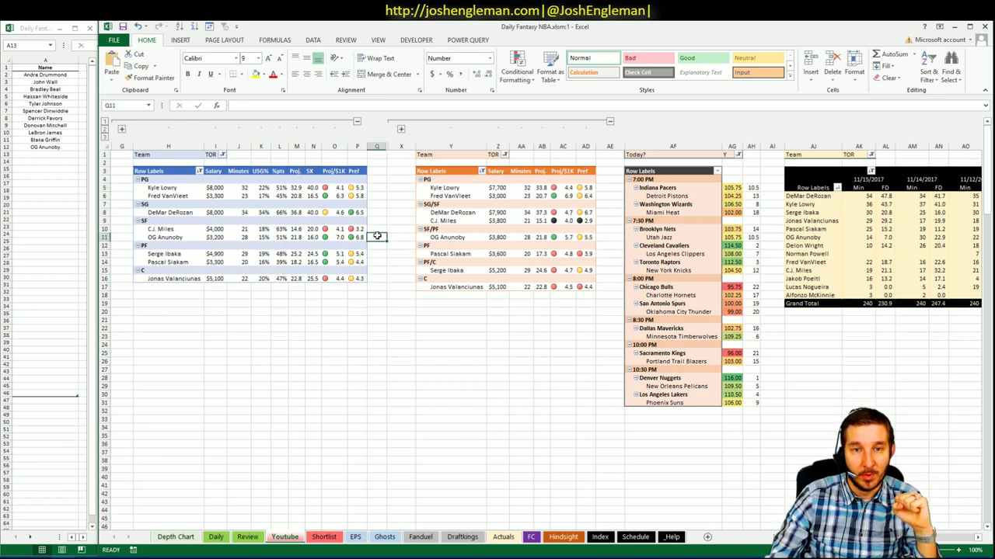
left_click(377, 229)
left_click(378, 237)
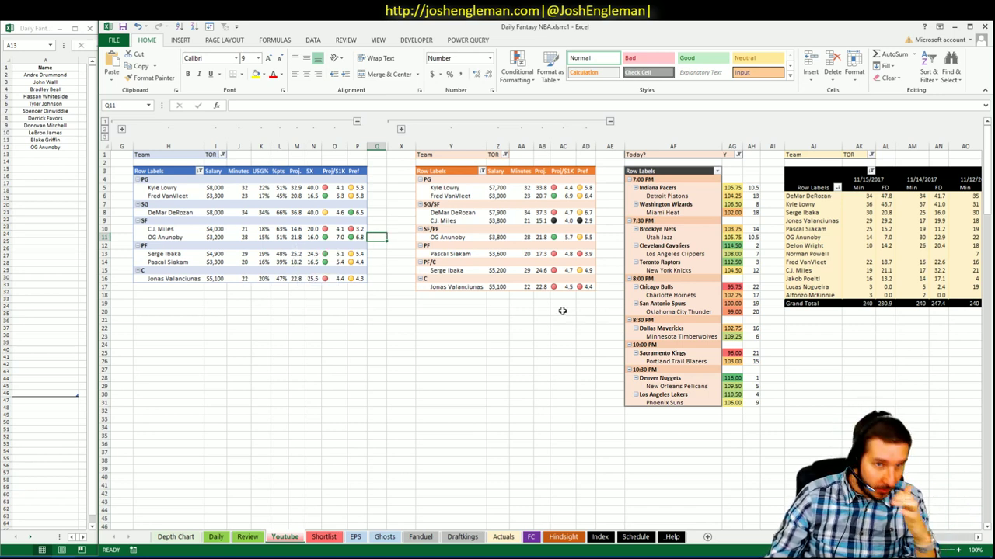
- Add Kyle Lowry and DeMar DeRozan to the shortlist below OG Anunoby
left_click(58, 152)
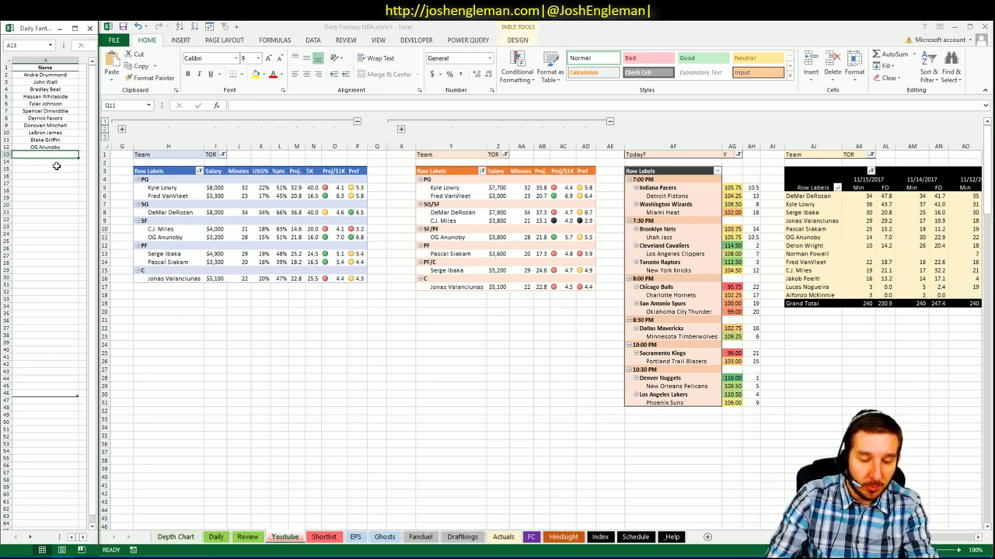
type("Kyle Lowry")
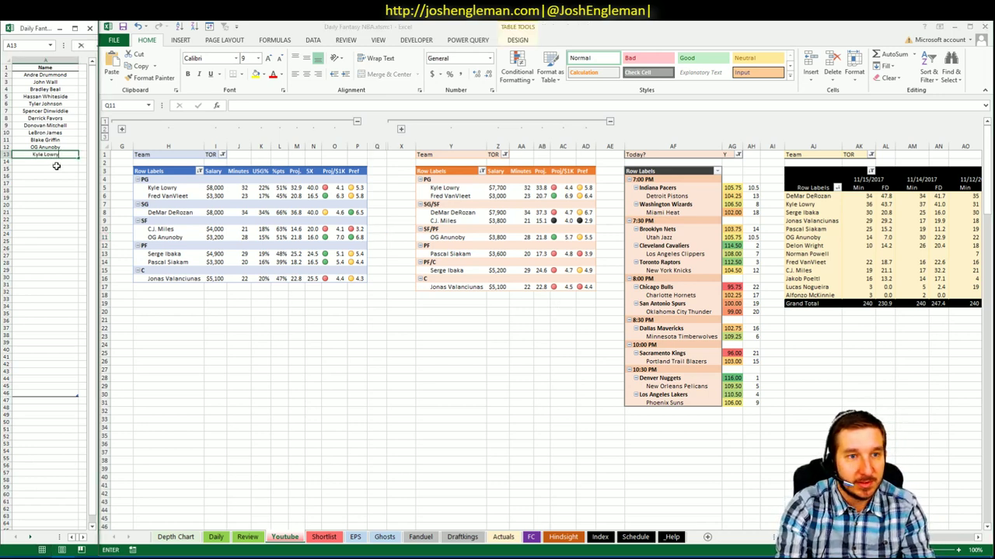
key("ctrl+Return")
left_click(56, 164)
type("DeM")
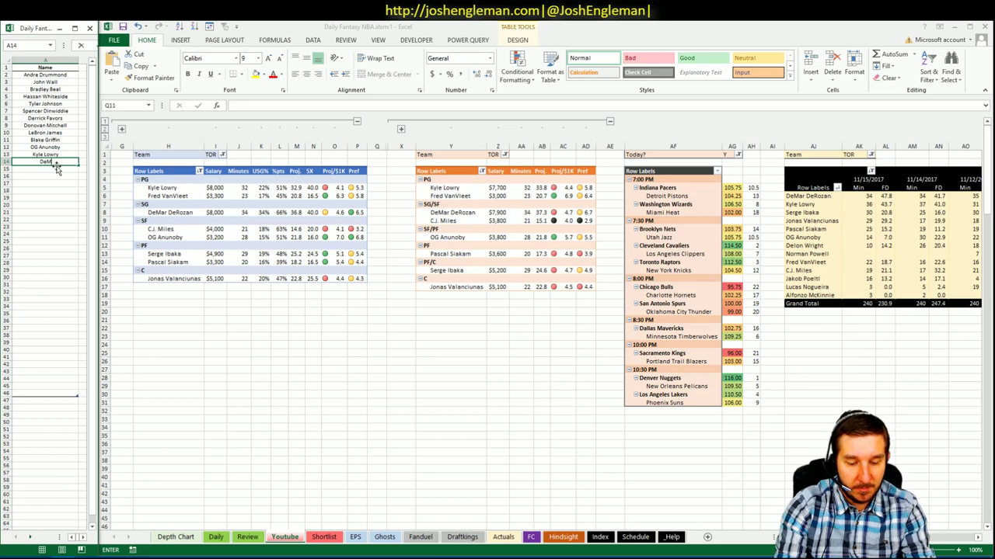
type("ar DeRozan")
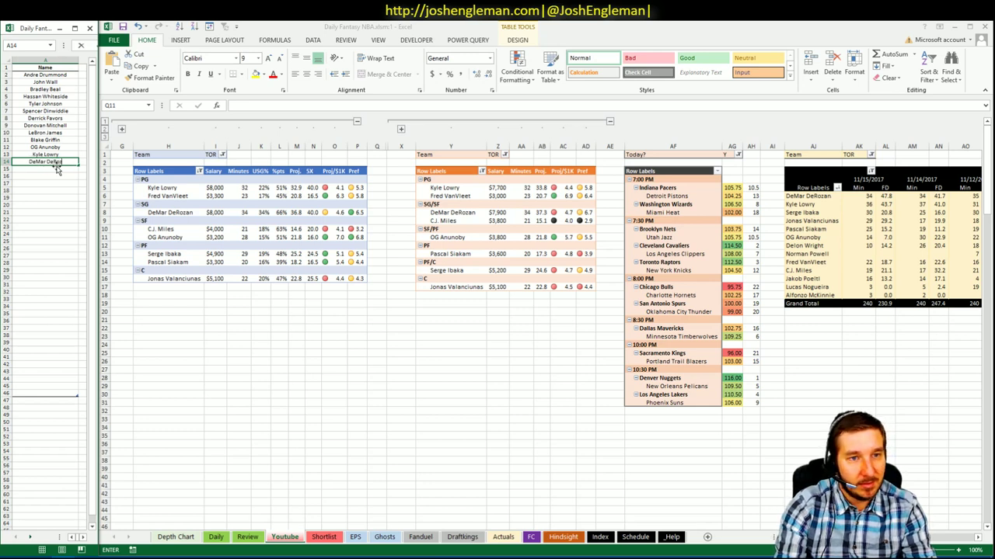
key("Return")
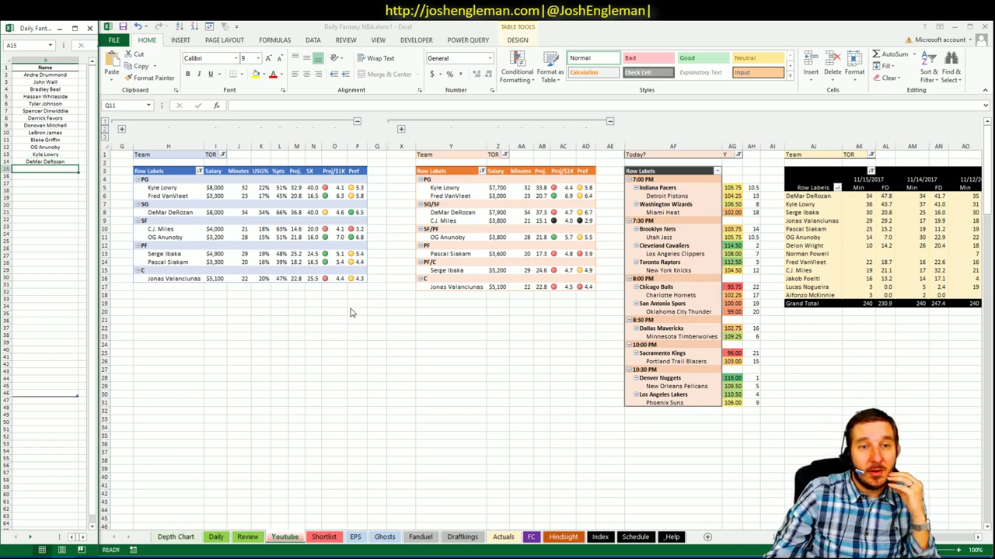
- Check DeMar DeRozan's usage rate and points share in the TOR pivot
left_click(313, 298)
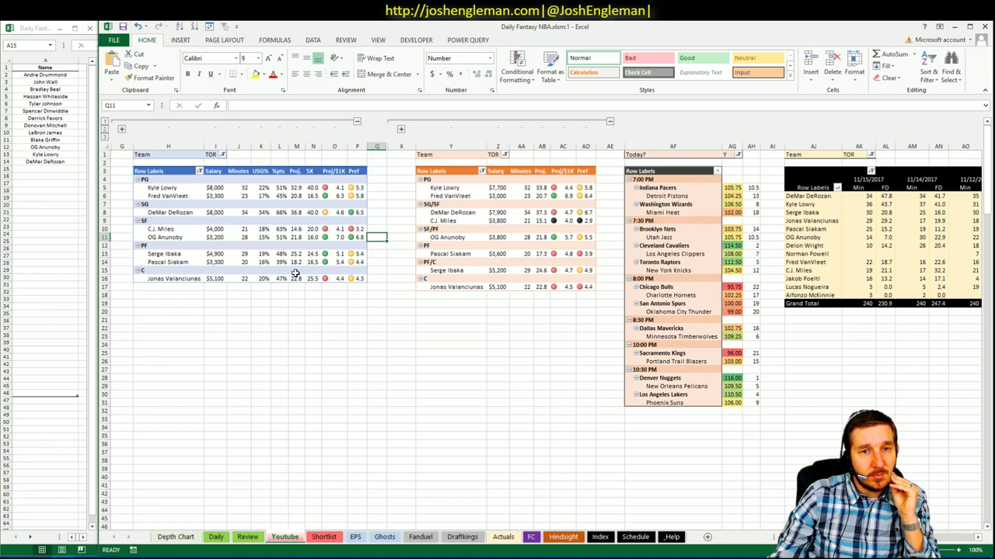
left_click(282, 220)
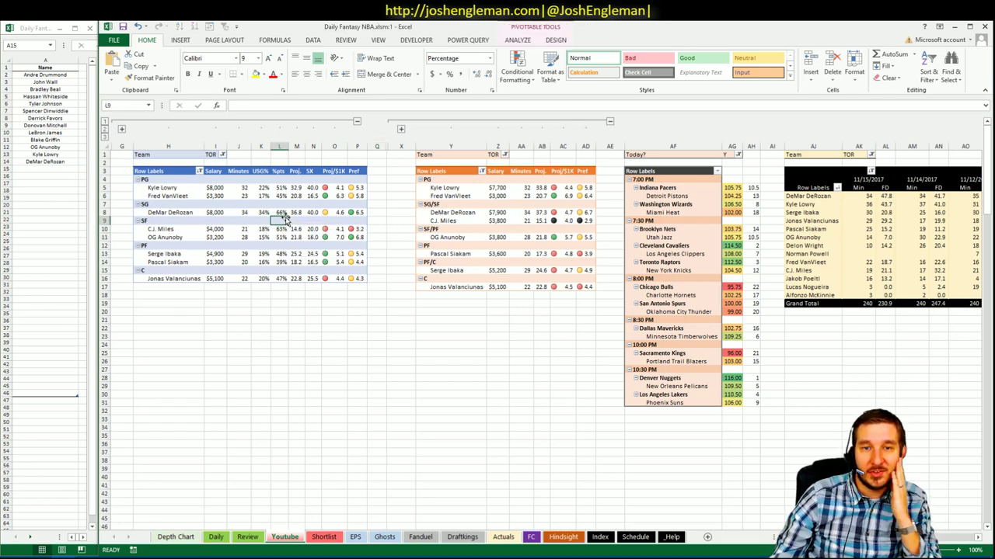
left_click(292, 327)
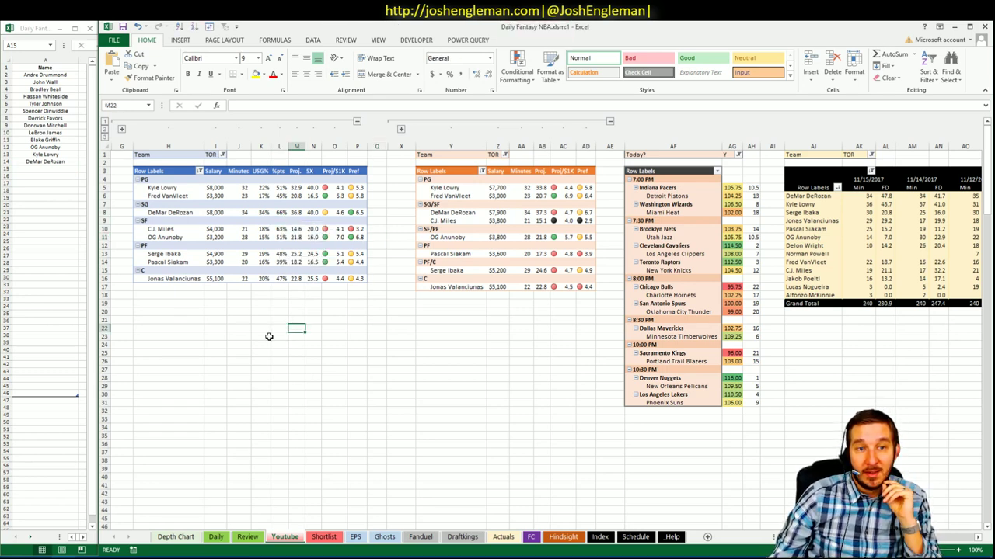
left_click(261, 213)
left_click(280, 215)
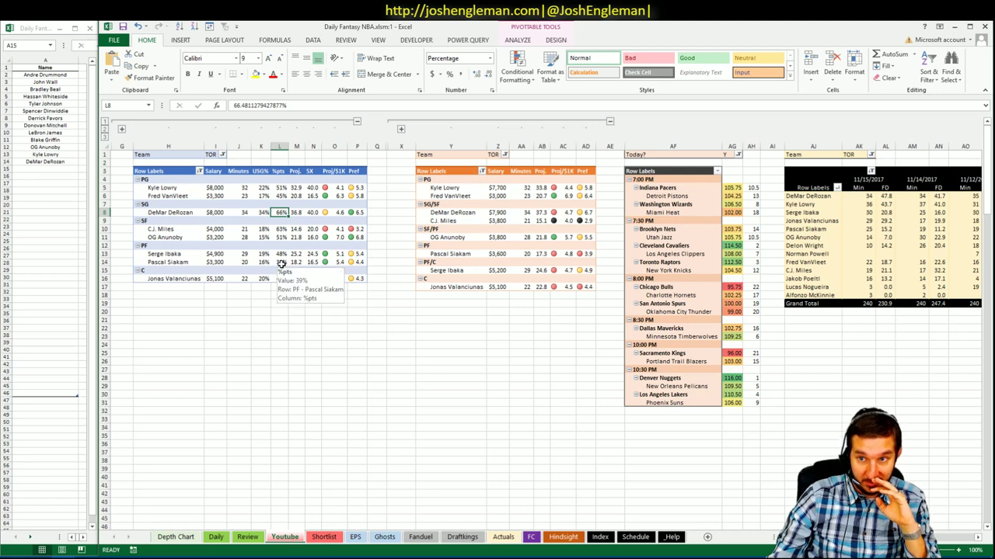
left_click(280, 304)
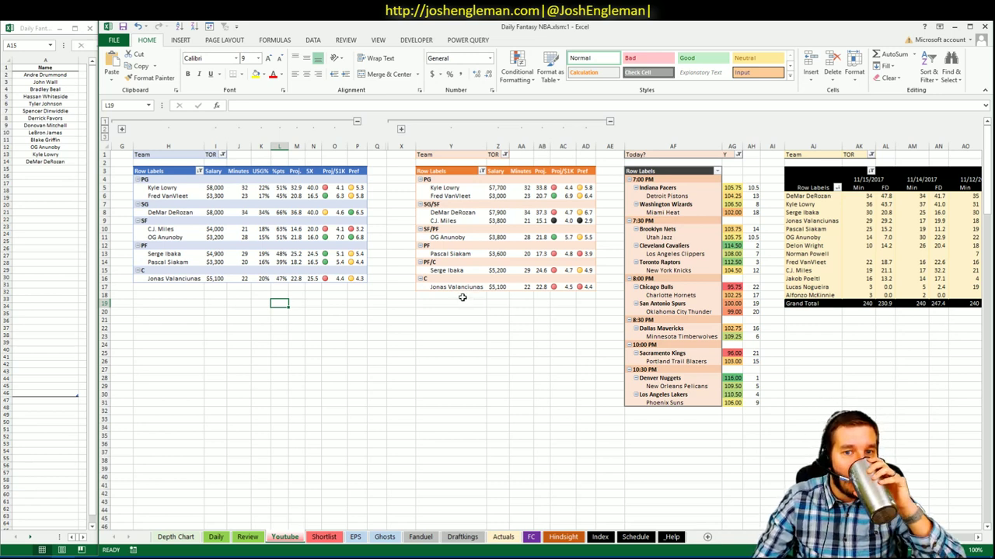
left_click(66, 179)
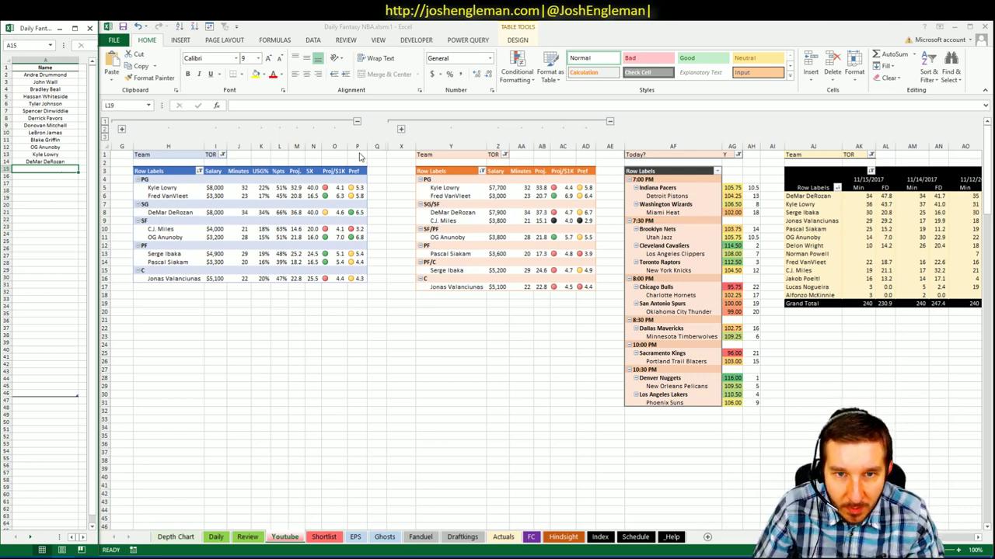
- Switch the first two team pivots from TOR to NYK
left_click(219, 154)
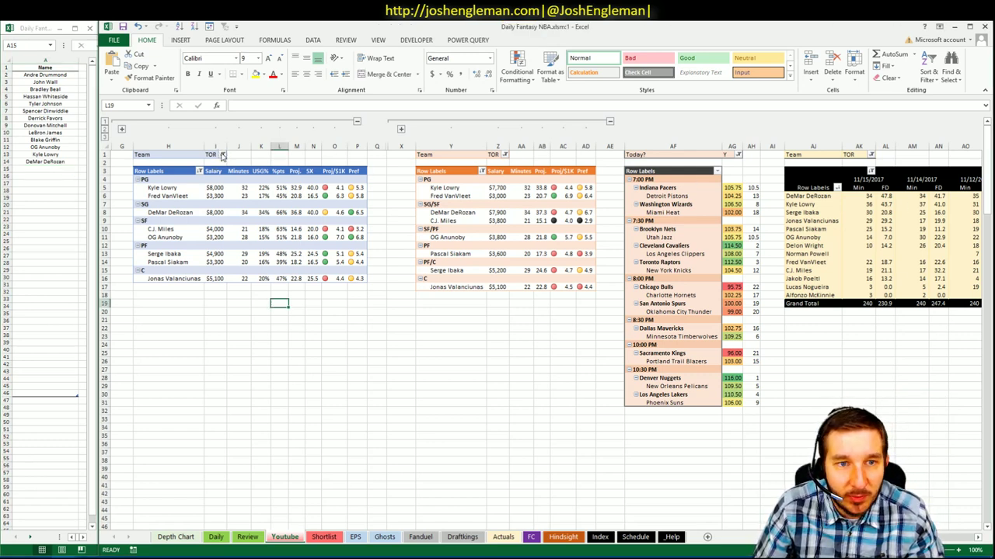
left_click(220, 155)
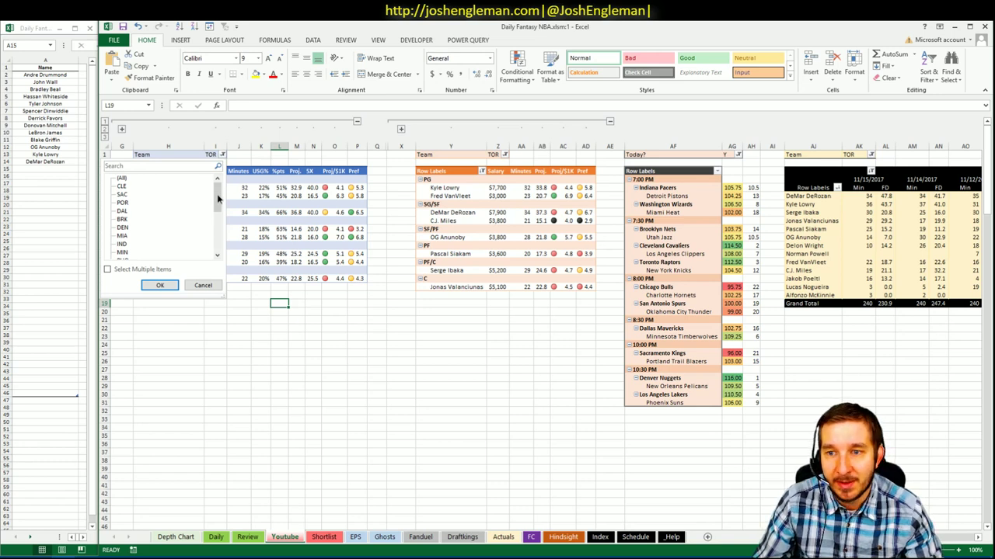
left_click_drag(216, 196, 218, 223)
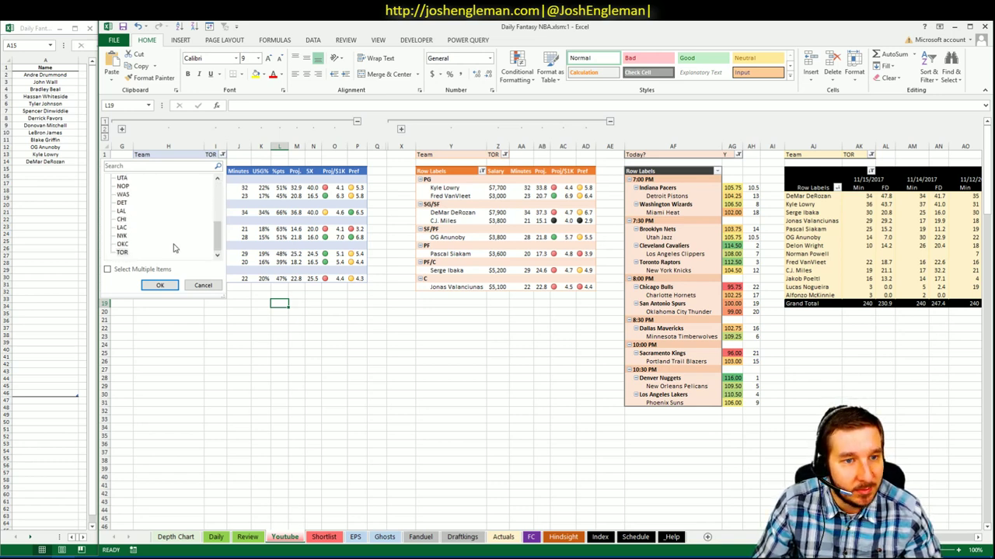
left_click(160, 286)
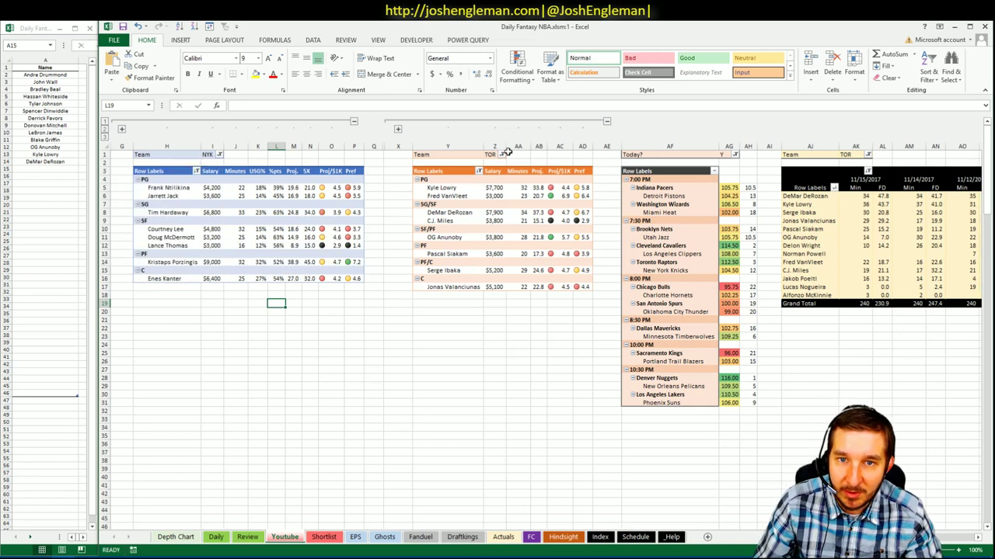
left_click(505, 154)
left_click_drag(490, 193, 491, 241)
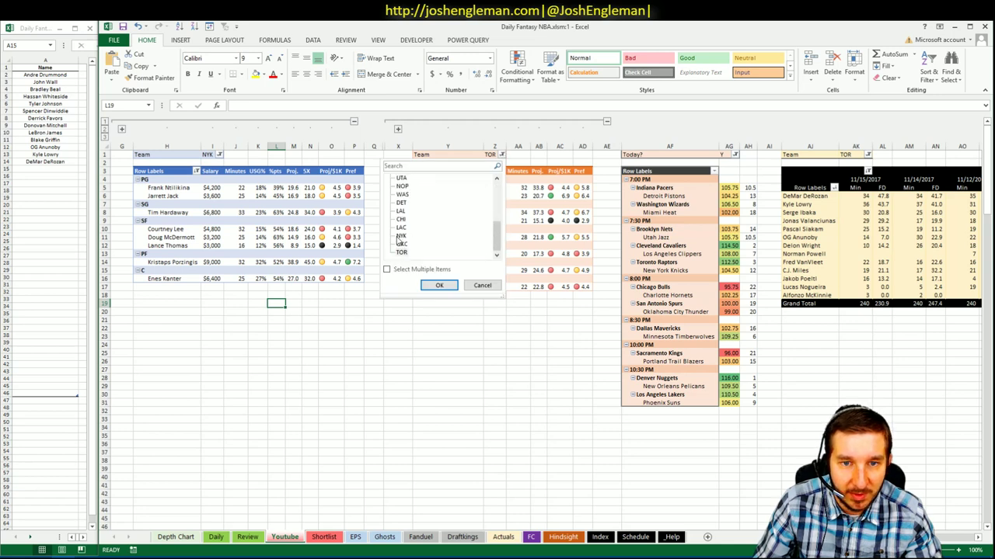
left_click(431, 236)
left_click(439, 286)
left_click(387, 269)
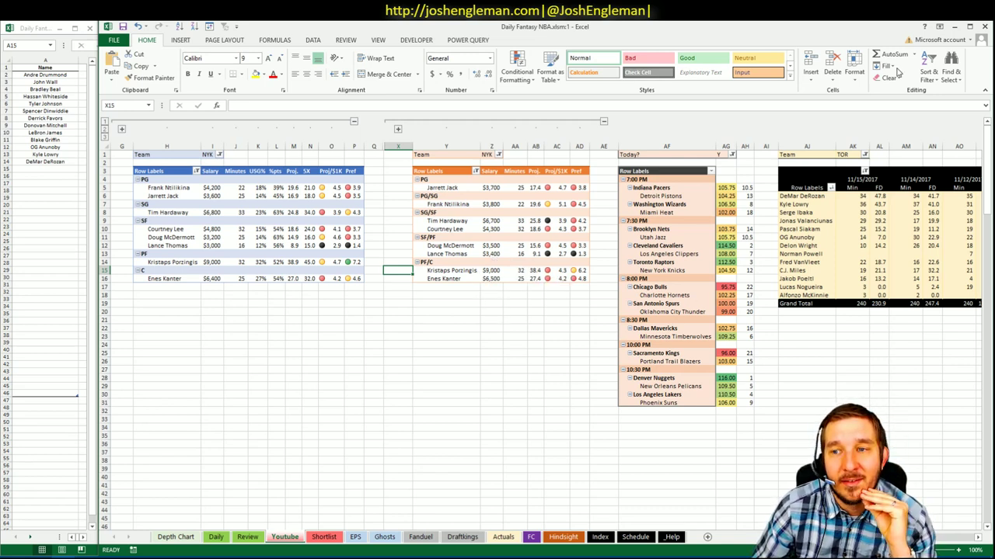
- Filter the minutes history pivot to NYK only, unticking TOR
left_click(865, 155)
left_click_drag(863, 201, 859, 243)
left_click(771, 237)
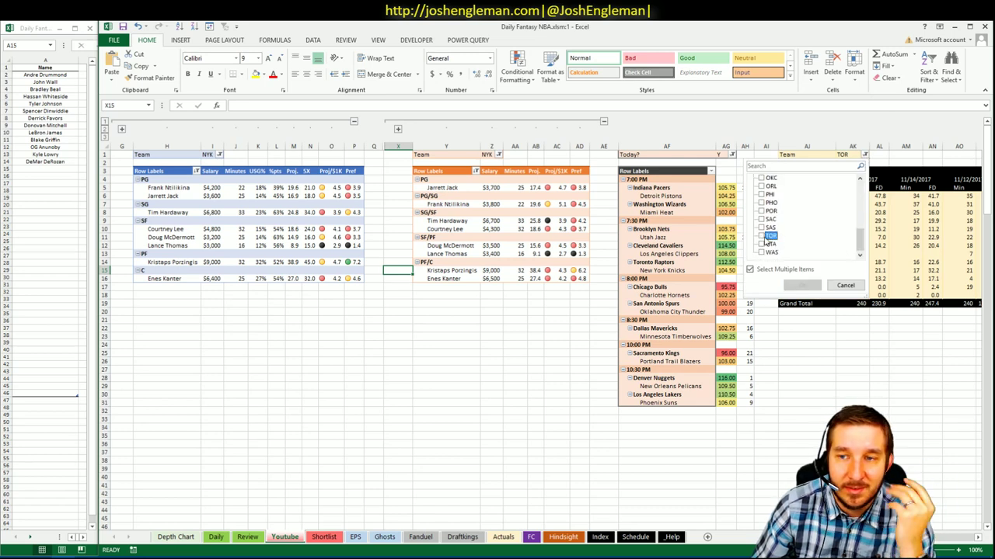
scroll(772, 233, "up", 1)
left_click(769, 194)
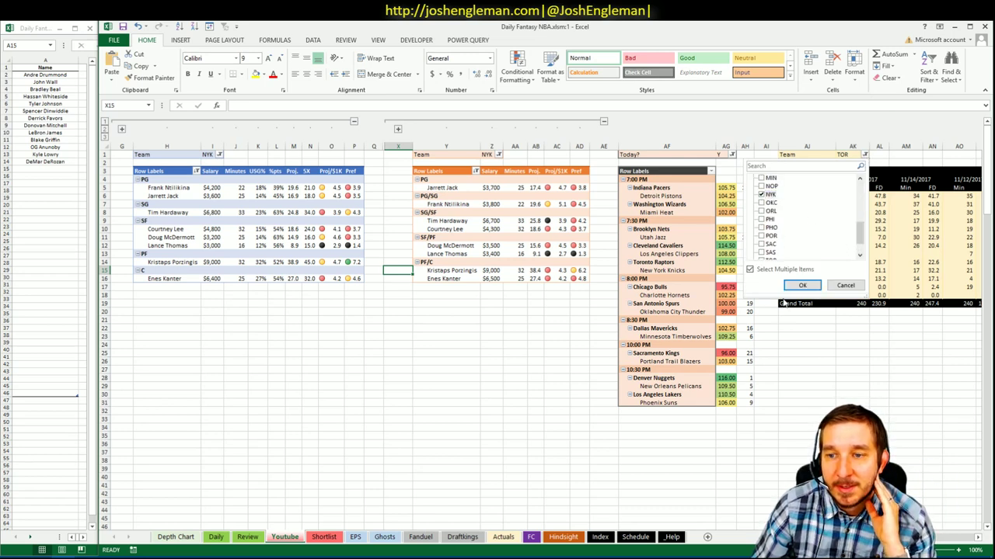
left_click(802, 285)
left_click(298, 328)
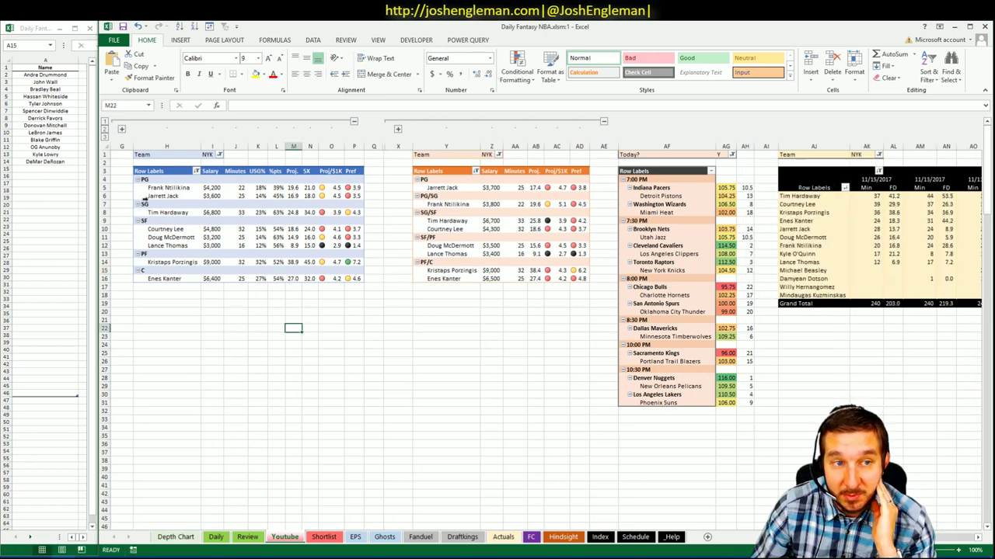
left_click(68, 169)
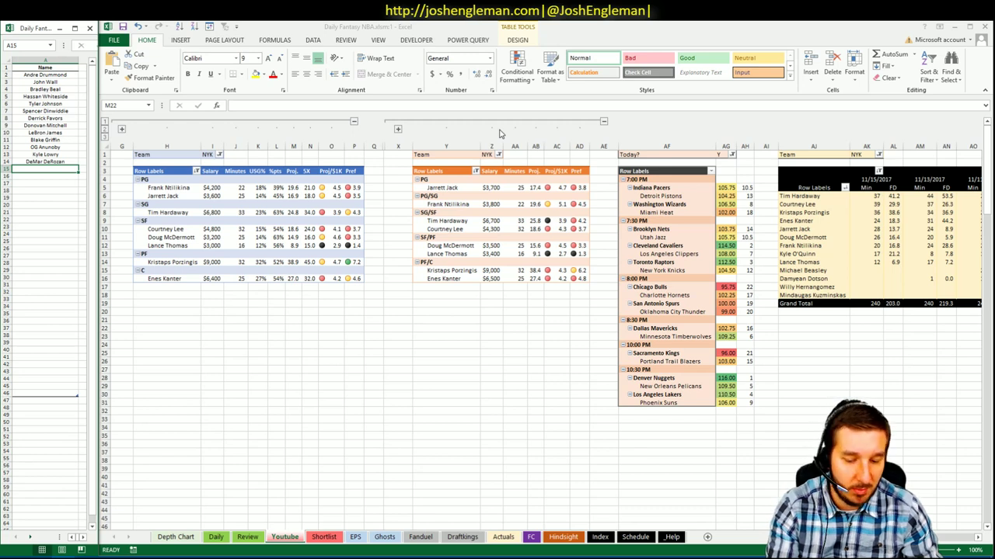
- Enter Kristaps Porzingis as the 14th name in the shortlist
type("Krista")
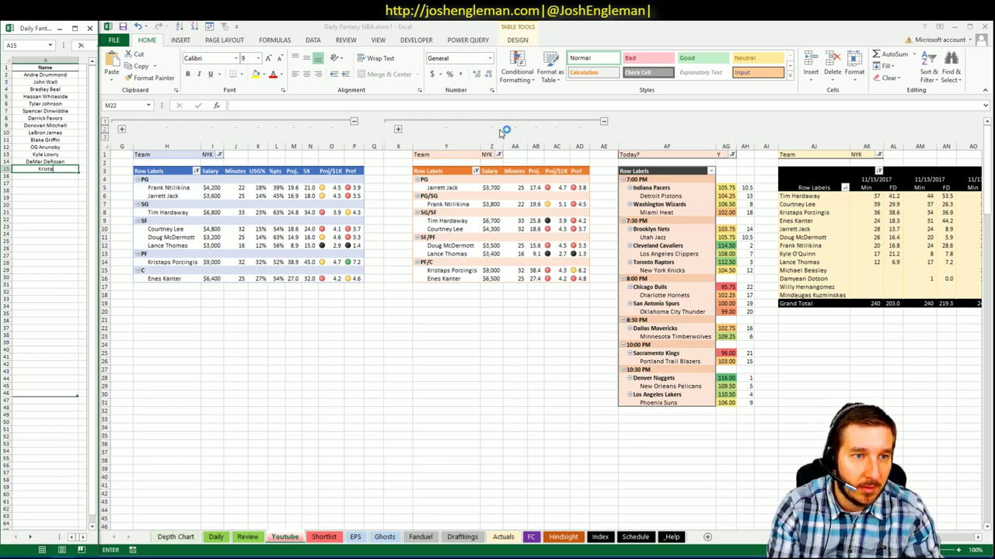
type("ps Porzingis")
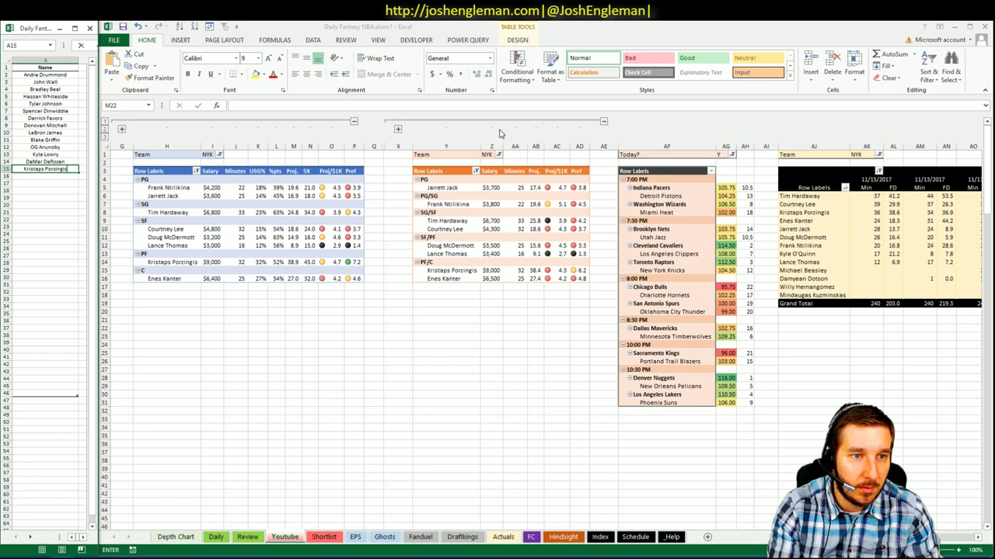
key("Return")
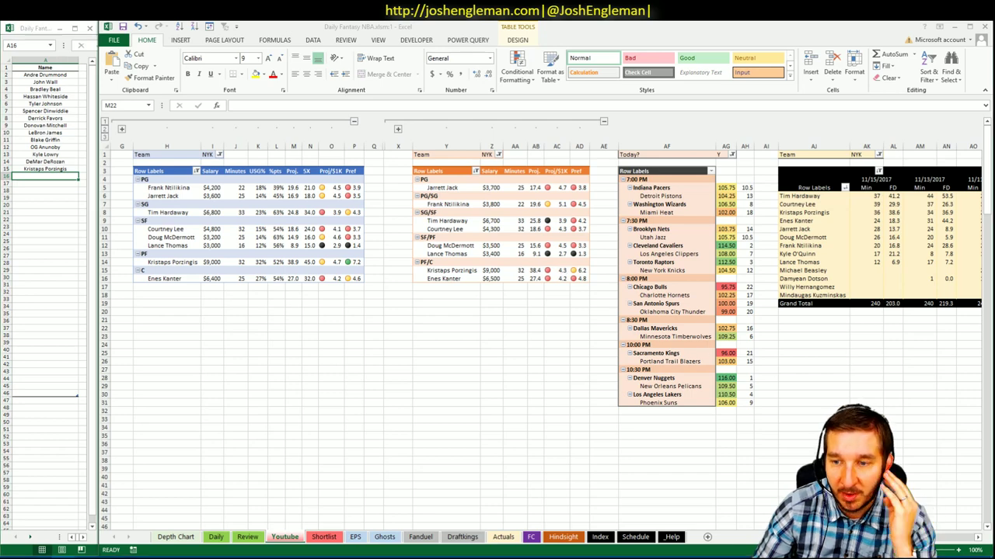
scroll(497, 327, "right", 5)
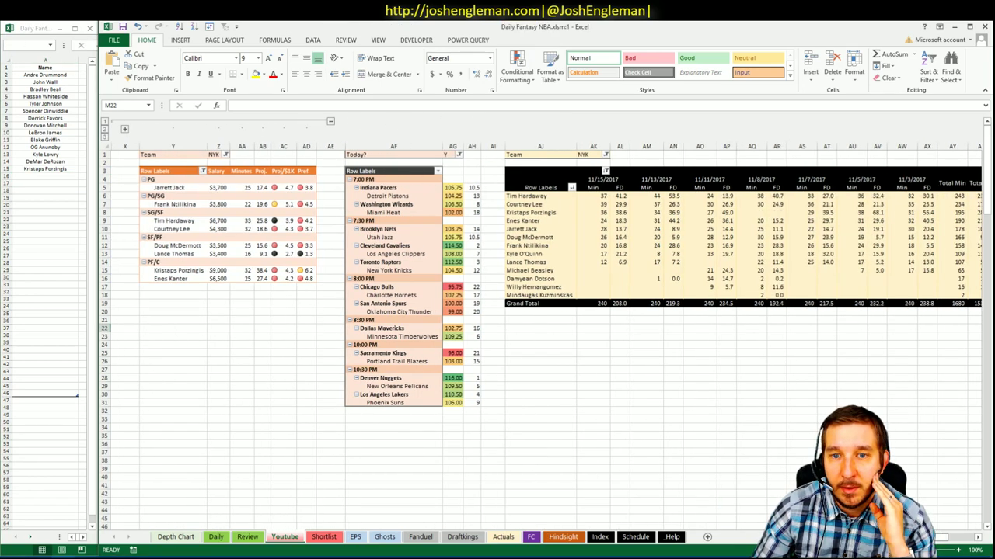
scroll(497, 327, "left", 3)
scroll(497, 327, "right", 3)
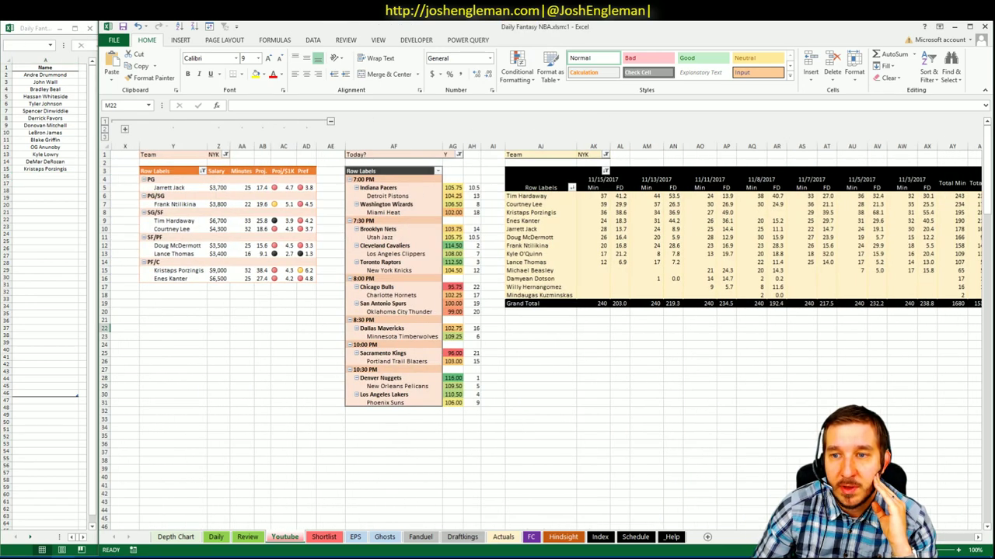
left_click(621, 212)
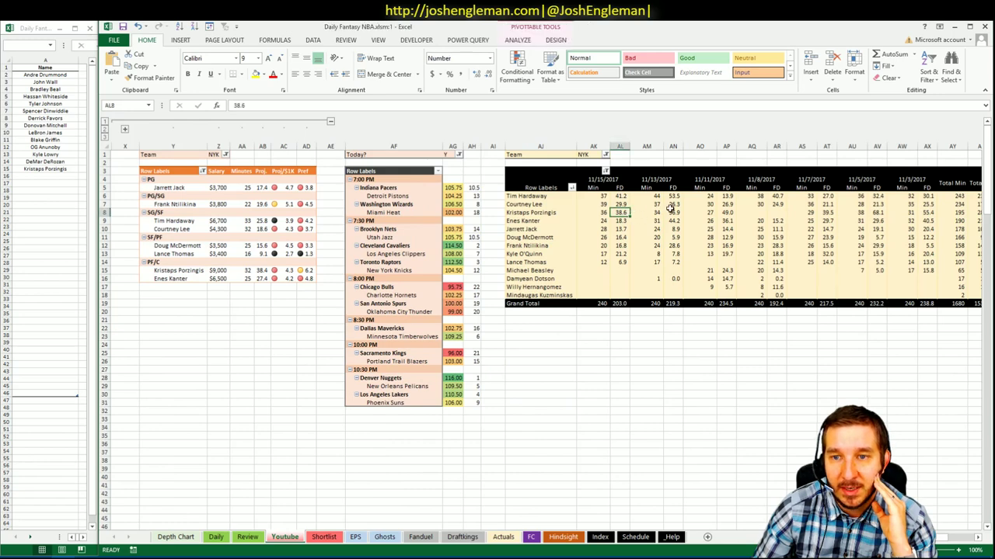
left_click(673, 212)
left_click(726, 212)
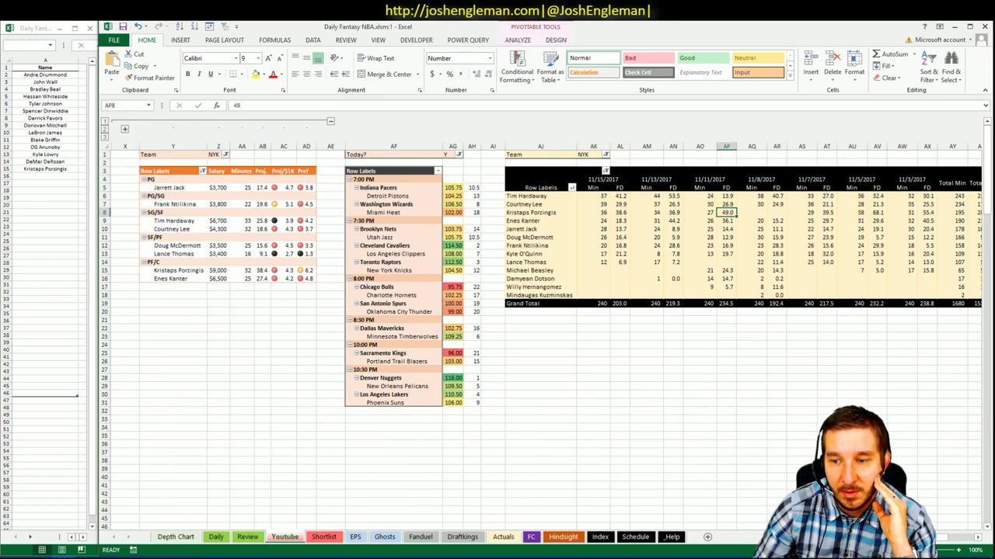
scroll(544, 334, "right", 8)
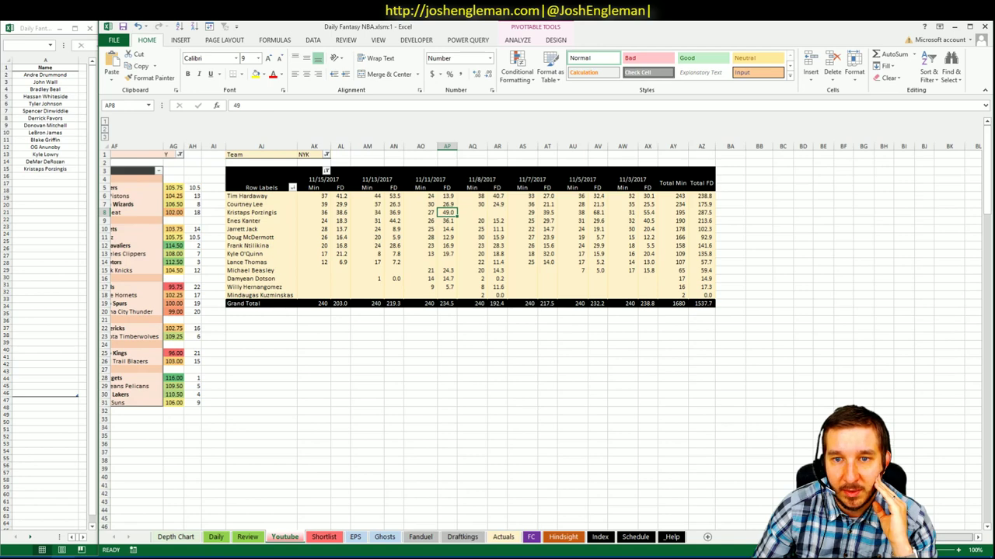
scroll(544, 334, "left", 10)
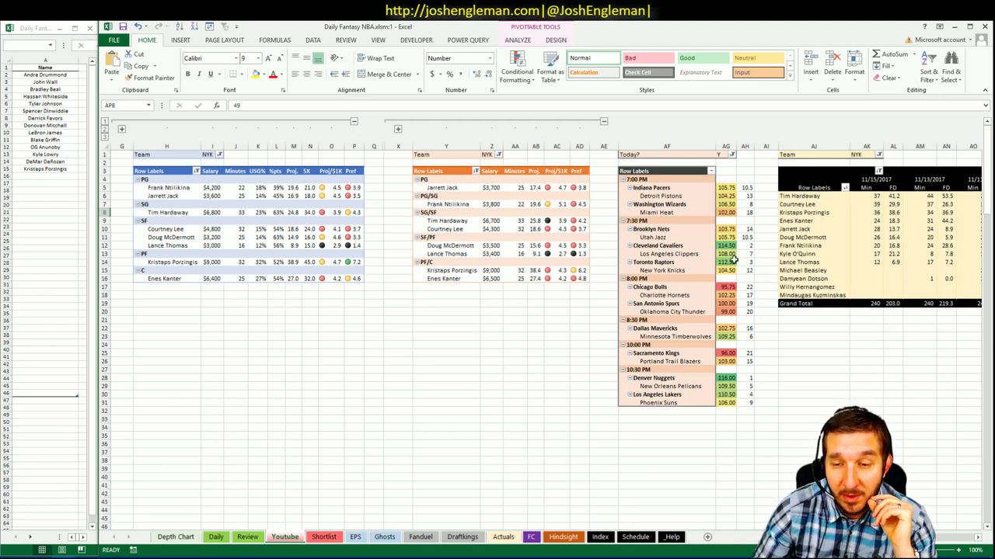
left_click(739, 270)
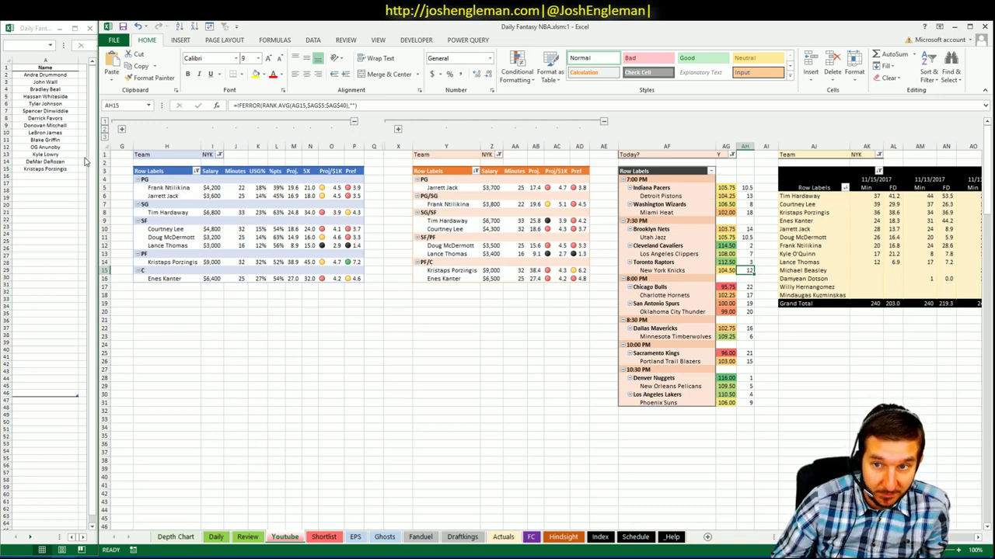
- Filter both team pivots to CHI, listing Chicago players like Kris Dunn and Robin Lopez
left_click(221, 155)
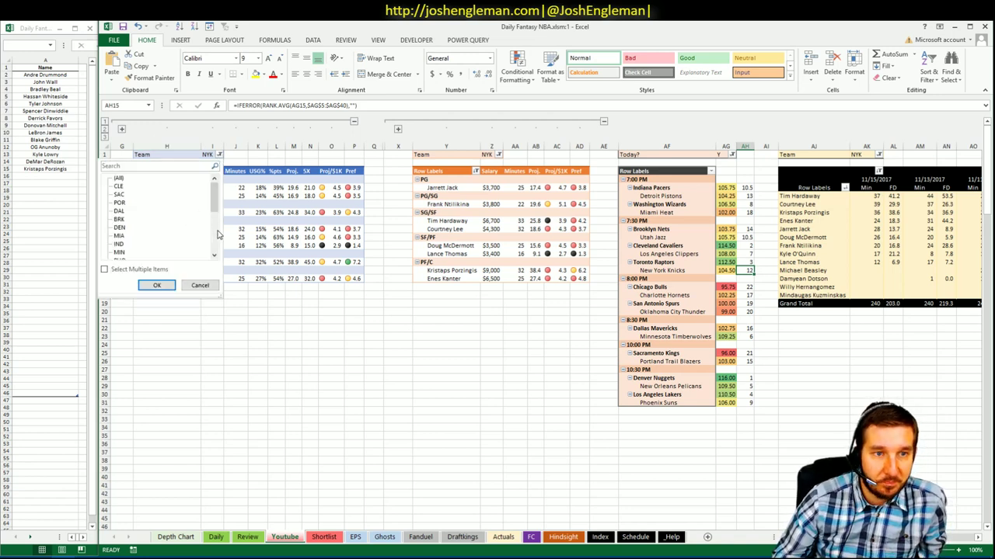
scroll(218, 233, "down", 6)
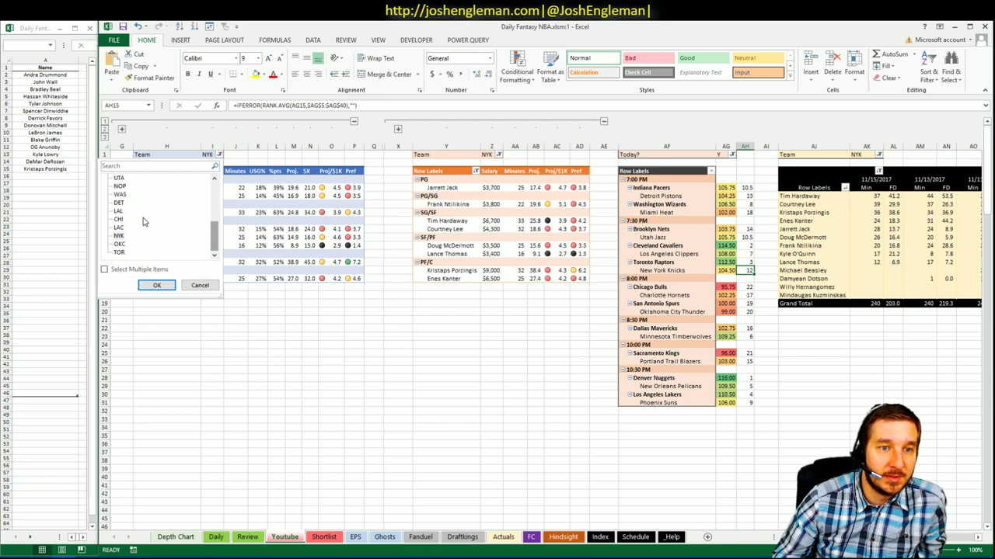
left_click(127, 221)
left_click(153, 286)
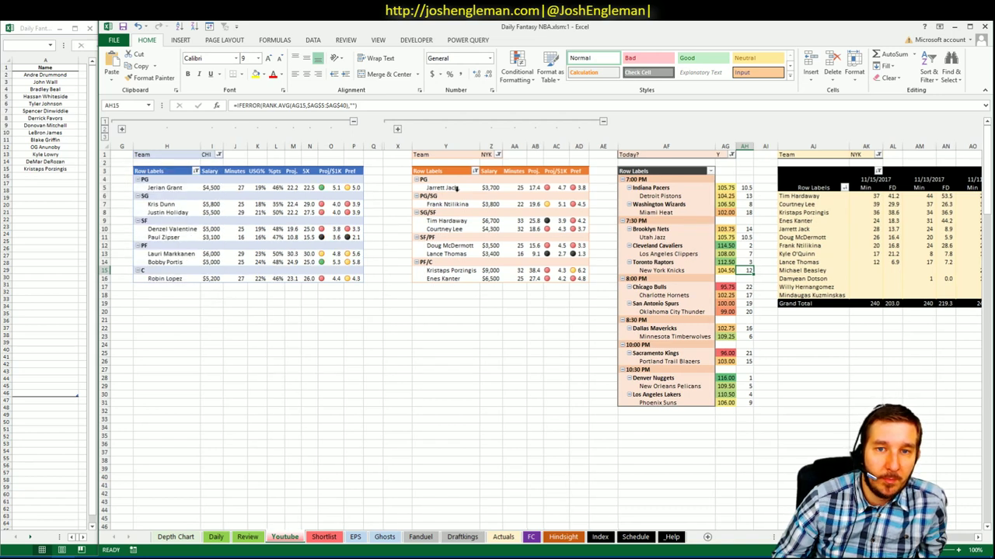
left_click(497, 154)
left_click_drag(495, 185, 495, 241)
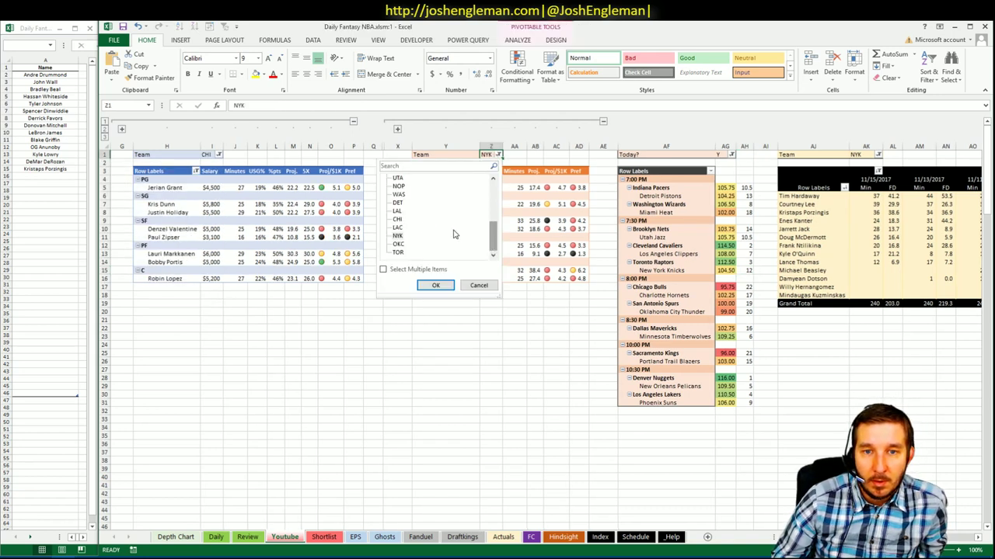
left_click(398, 221)
left_click(435, 285)
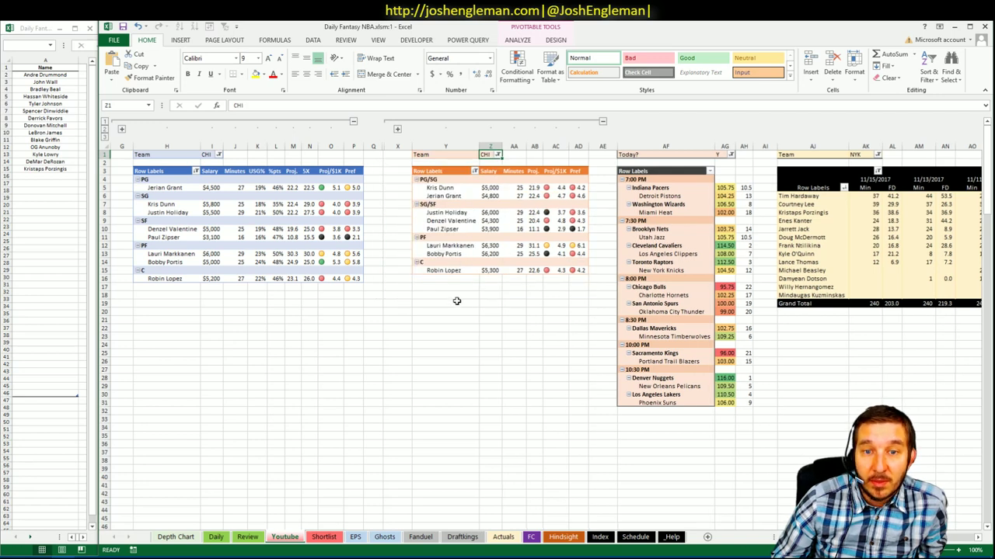
left_click(454, 302)
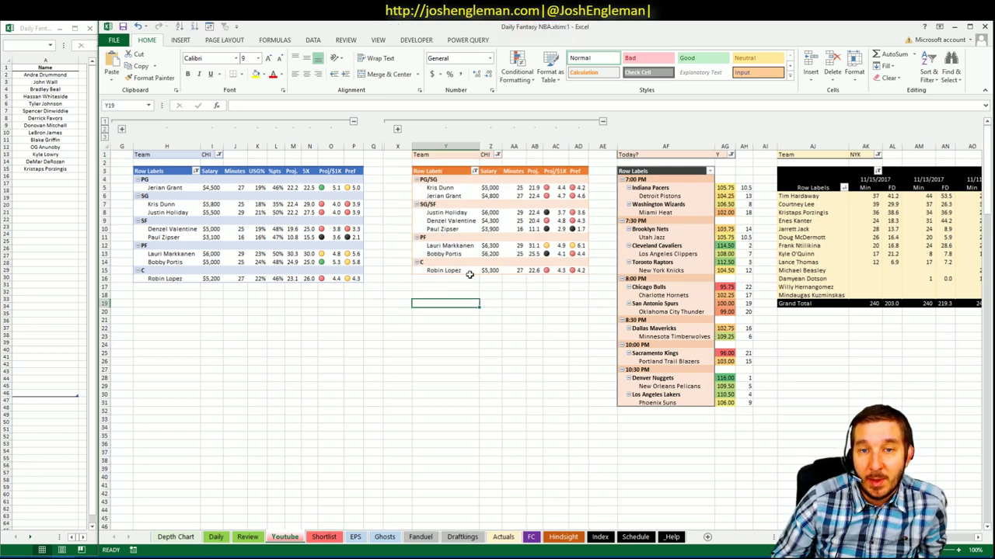
left_click(513, 295)
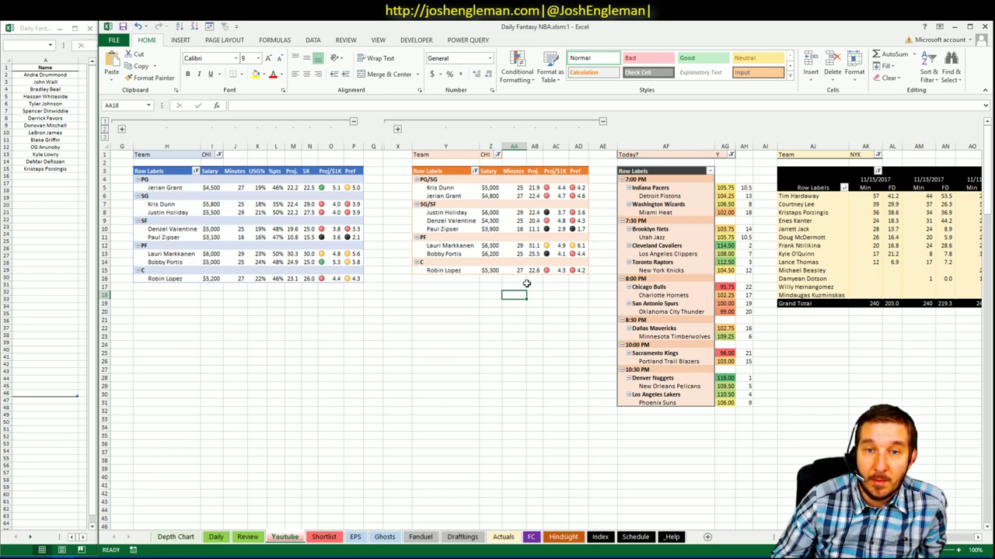
mouse_move(554, 251)
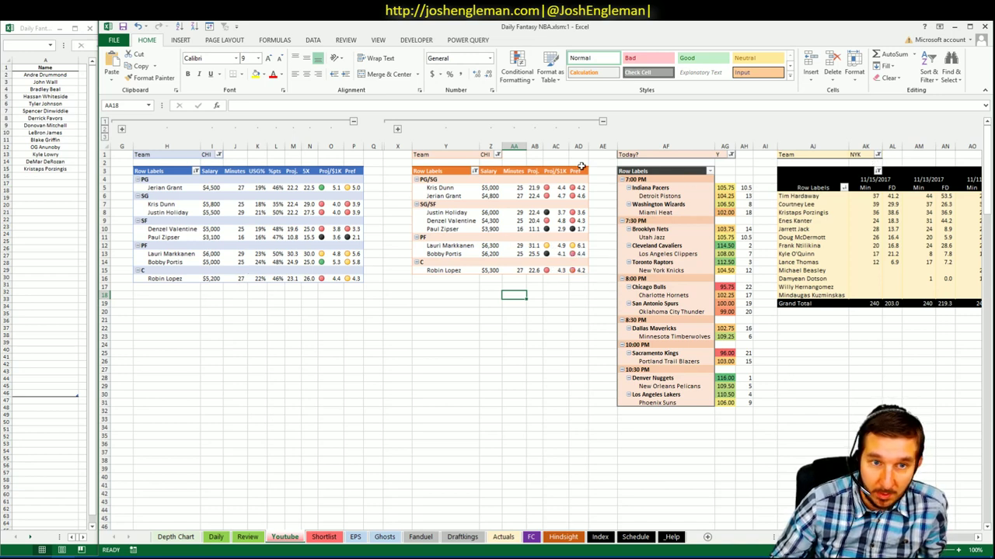
- Enter Bobby Portis in the shortlist below Kristaps Porzingis
left_click(61, 177)
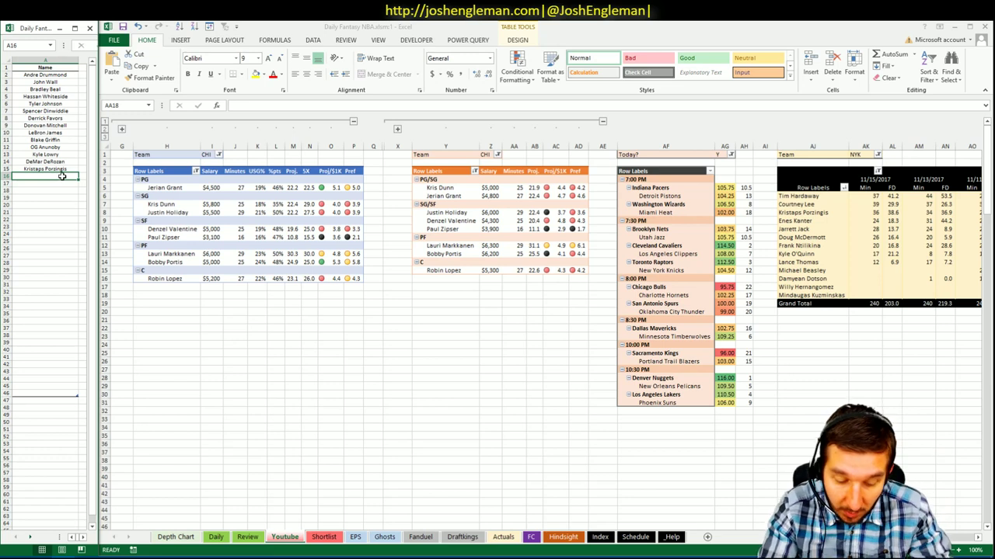
type("Bobby Portis")
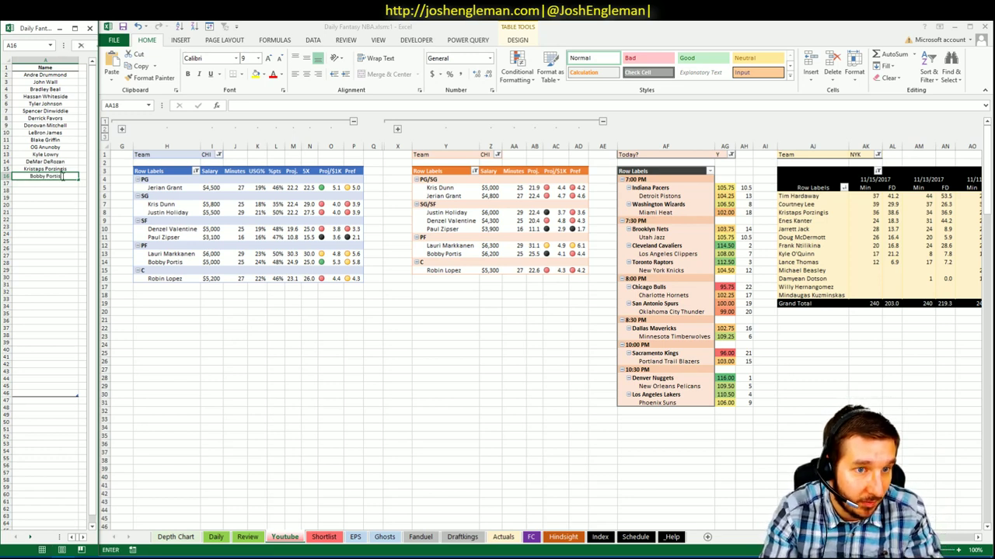
key("Return")
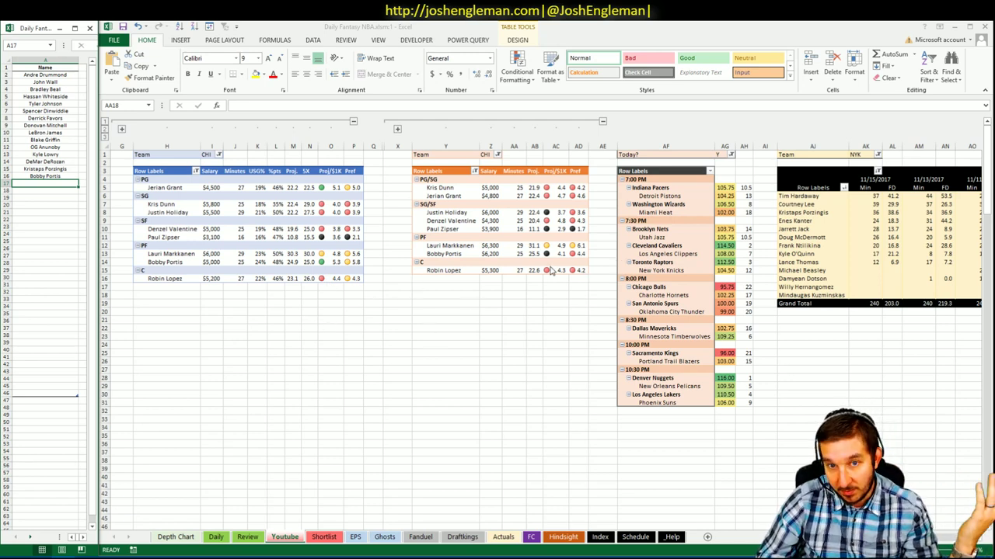
- Check Bobby Portis's salary in the CHI pivot
left_click(497, 254)
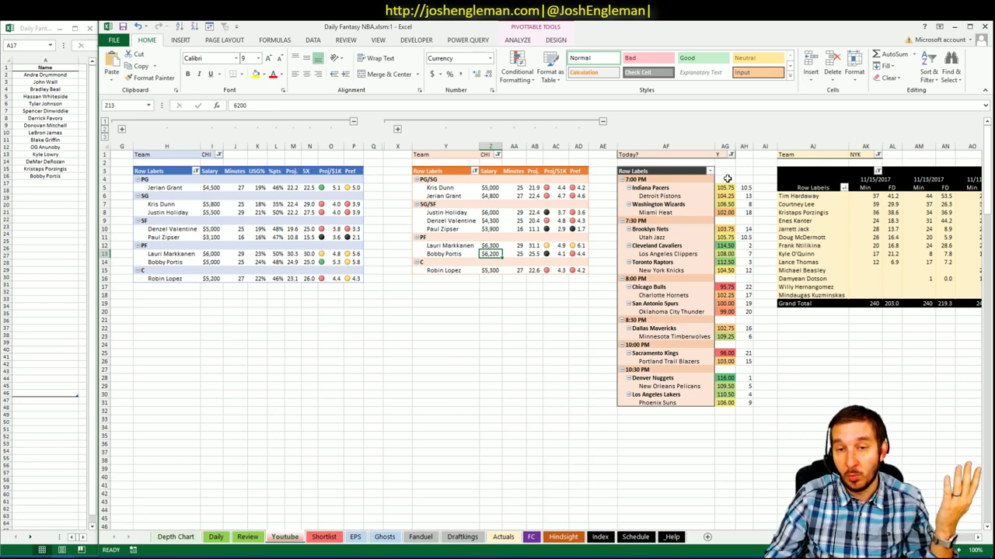
left_click(542, 326)
left_click(533, 304)
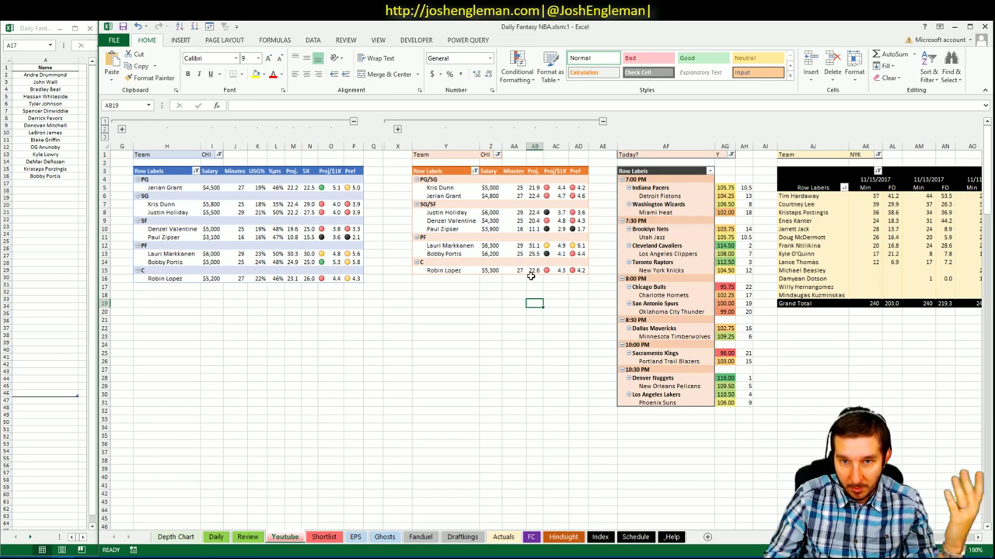
left_click(219, 156)
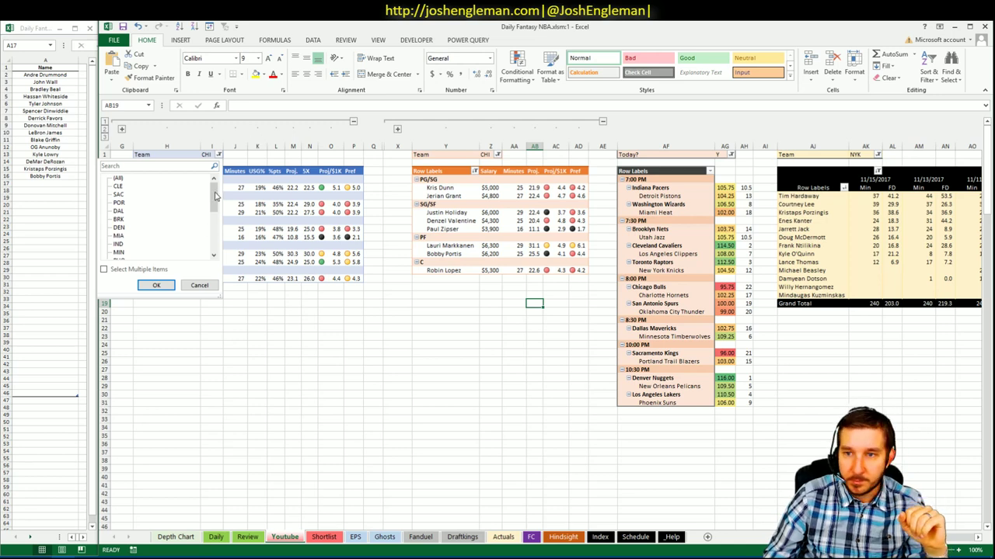
- Set the first two team pivots to CHO, showing Charlotte players like Kemba Walker
mouse_move(218, 195)
left_mouse_down()
mouse_move(218, 226)
mouse_move(216, 186)
mouse_move(207, 226)
mouse_move(211, 208)
left_mouse_up()
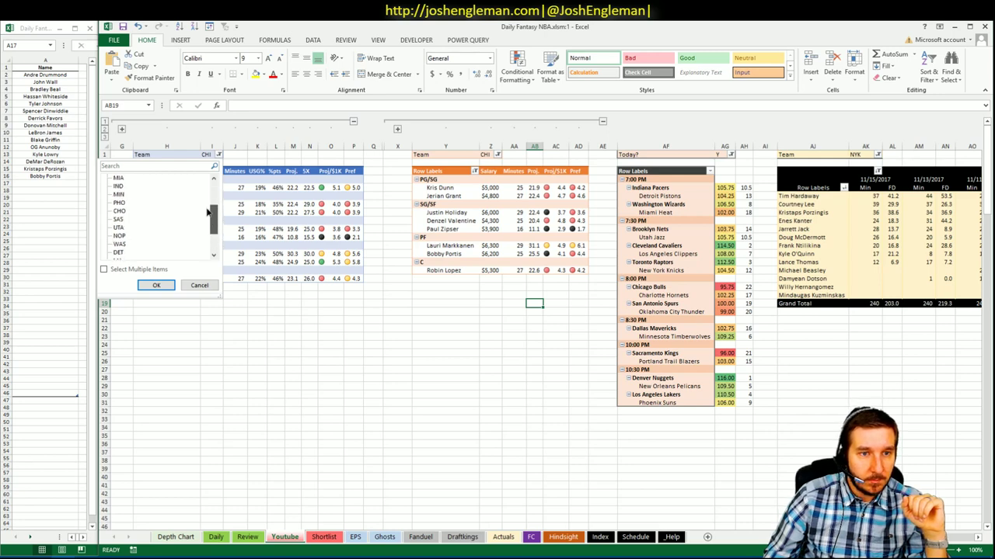
left_click(119, 210)
left_click(157, 284)
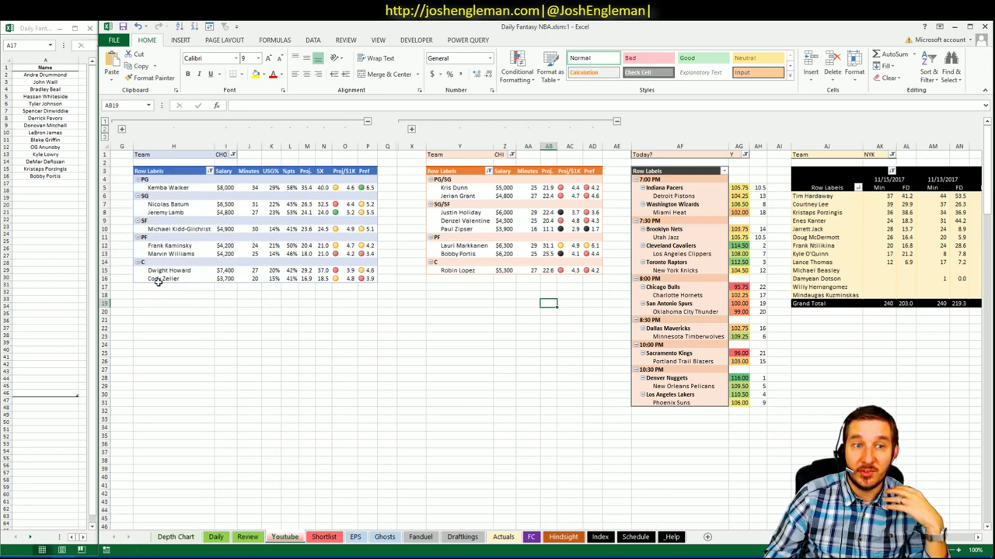
left_click(511, 154)
left_click_drag(507, 200, 507, 225)
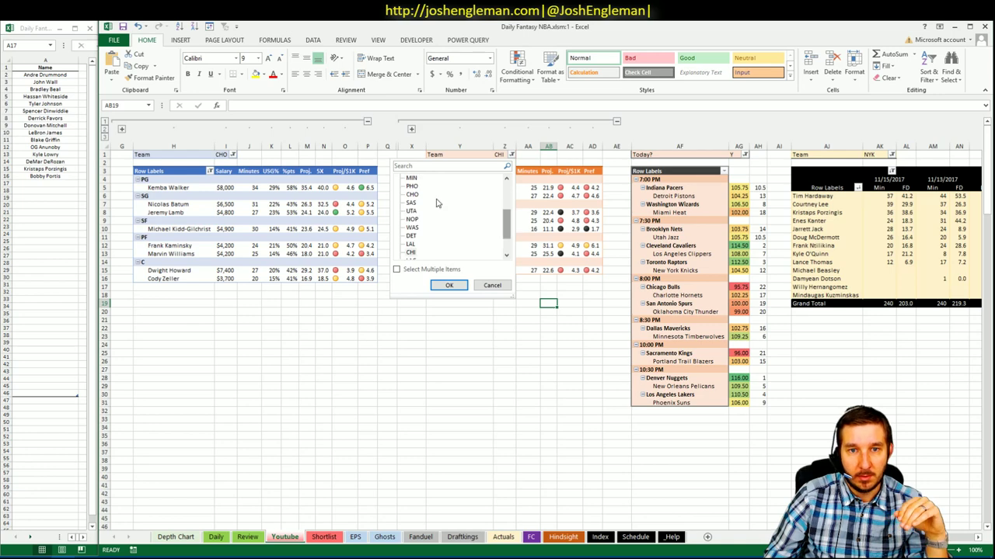
left_click(412, 195)
left_click(450, 286)
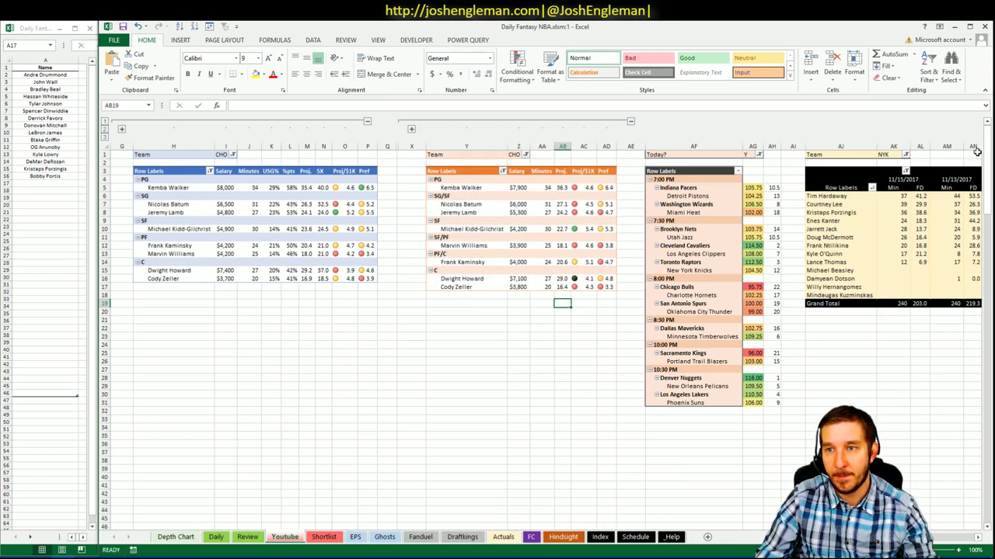
- Filter the minutes-by-date pivot to CHO only, dropping NYK
left_click(905, 155)
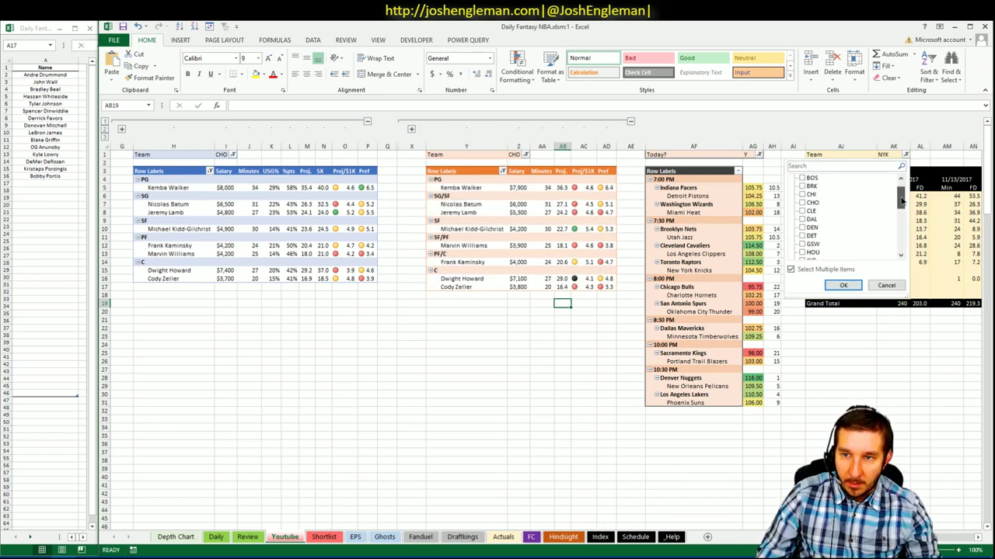
left_click(807, 221)
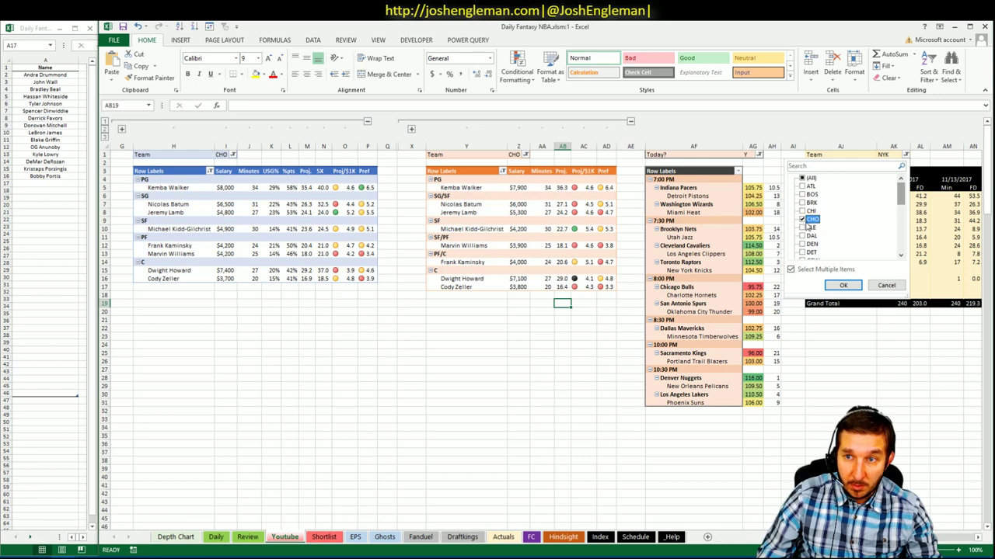
left_click(843, 285)
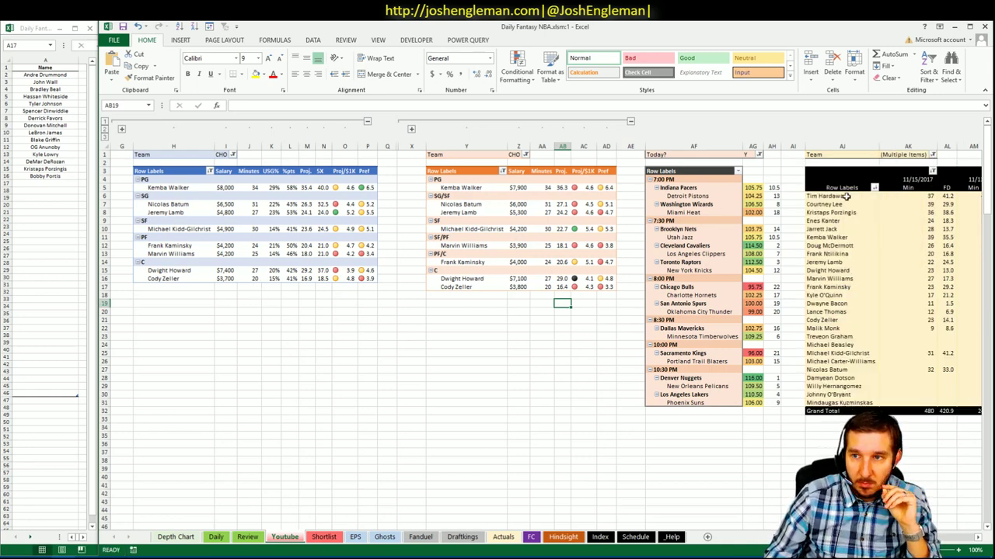
left_click(932, 154)
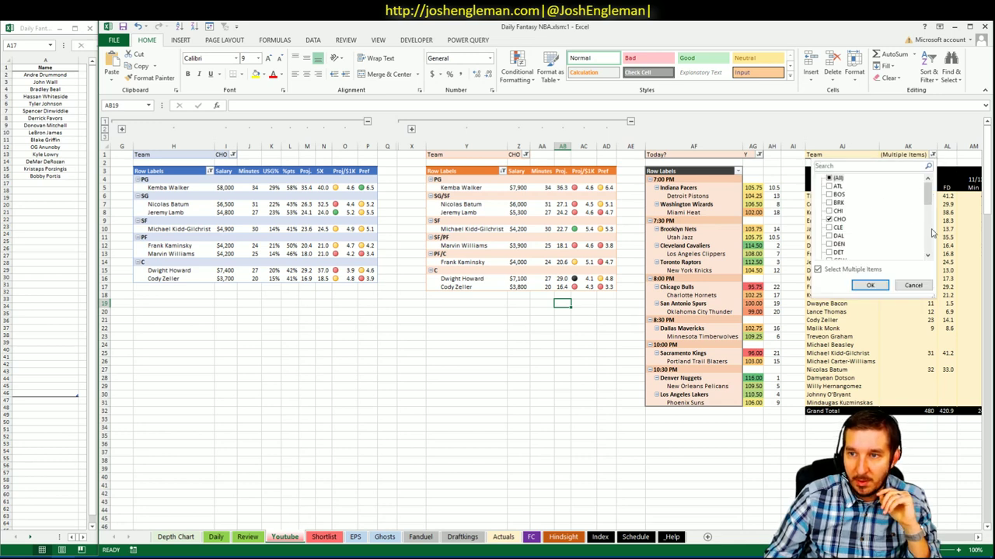
scroll(932, 237, "down", 3)
scroll(933, 237, "down", 4)
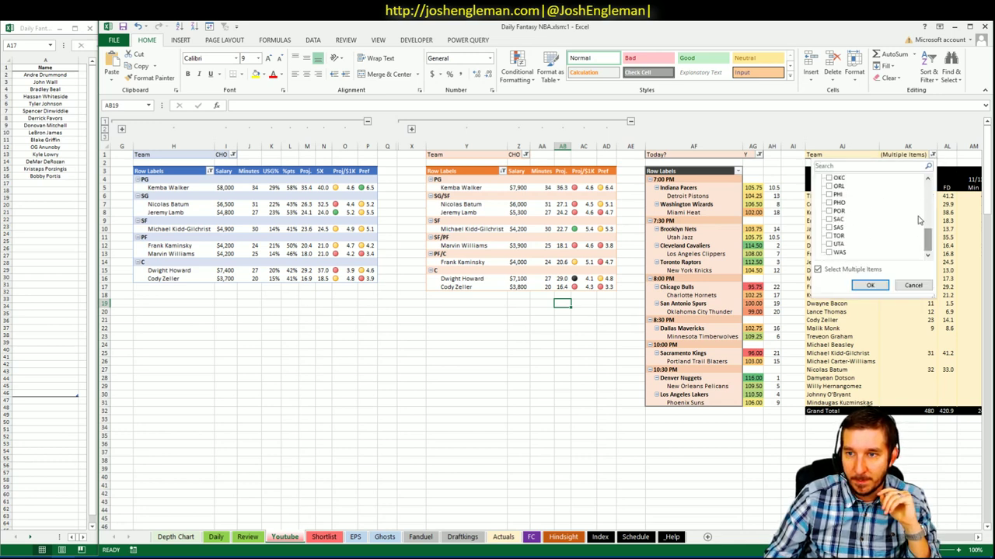
scroll(929, 241, "up", 2)
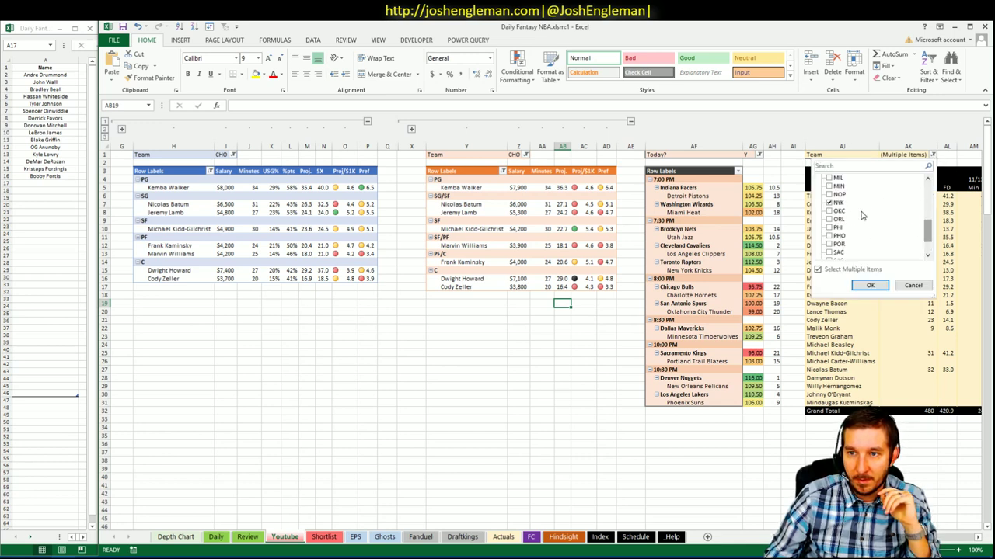
left_click(869, 285)
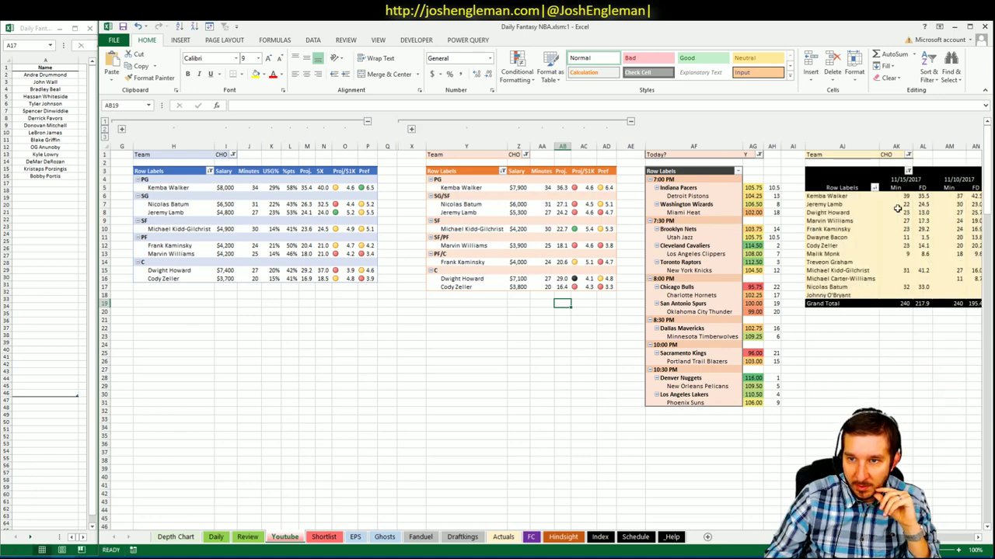
left_click(896, 287)
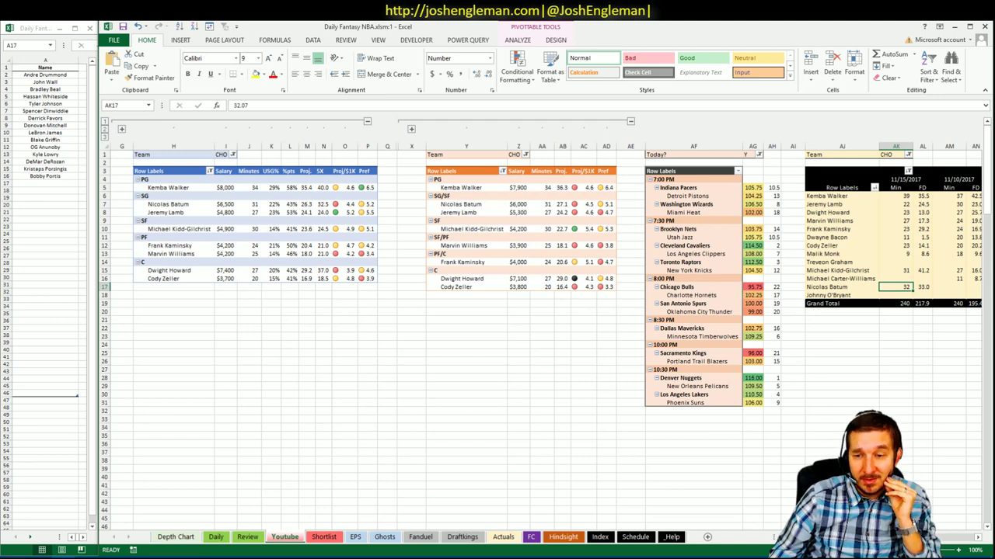
scroll(544, 311, "right", 1)
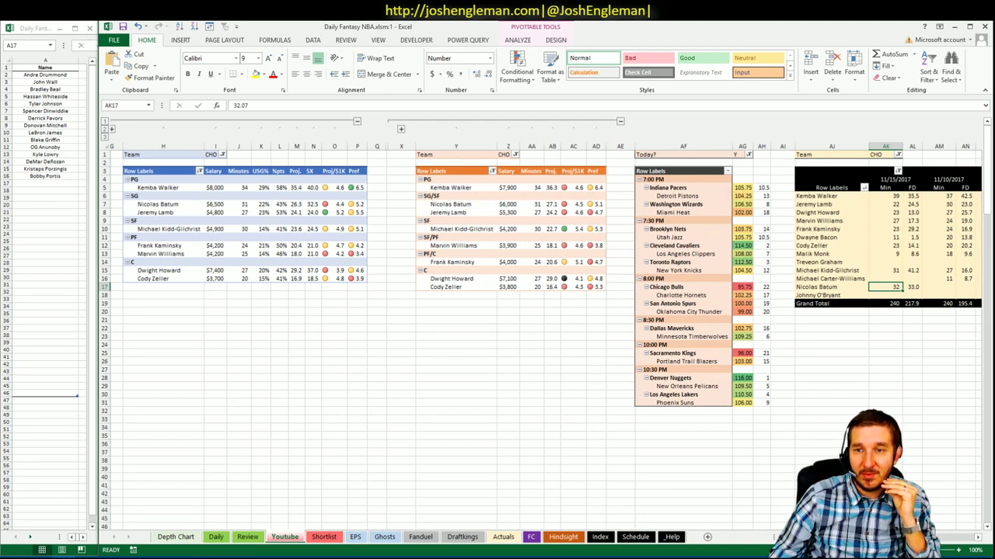
scroll(544, 310, "right", 1)
scroll(544, 310, "right", 5)
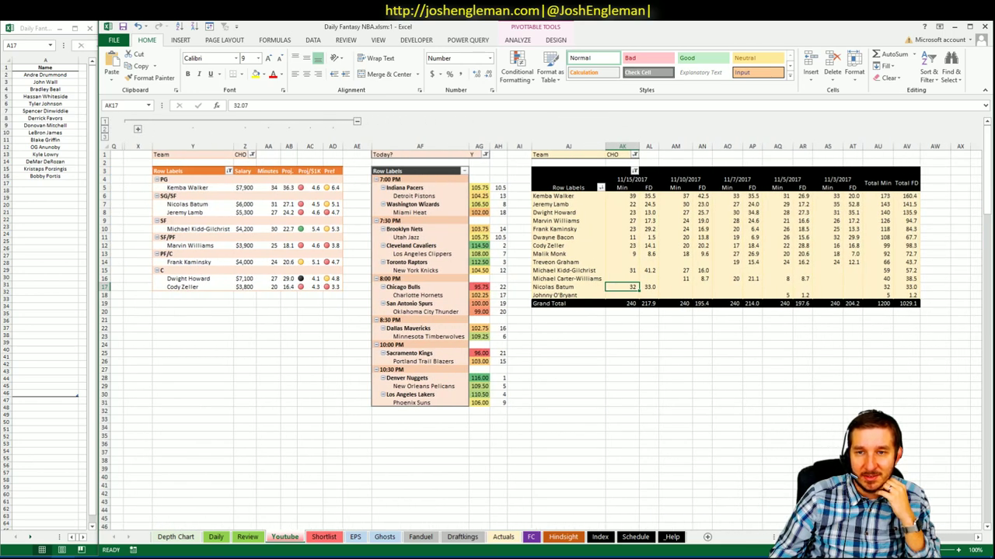
scroll(544, 311, "left", 6)
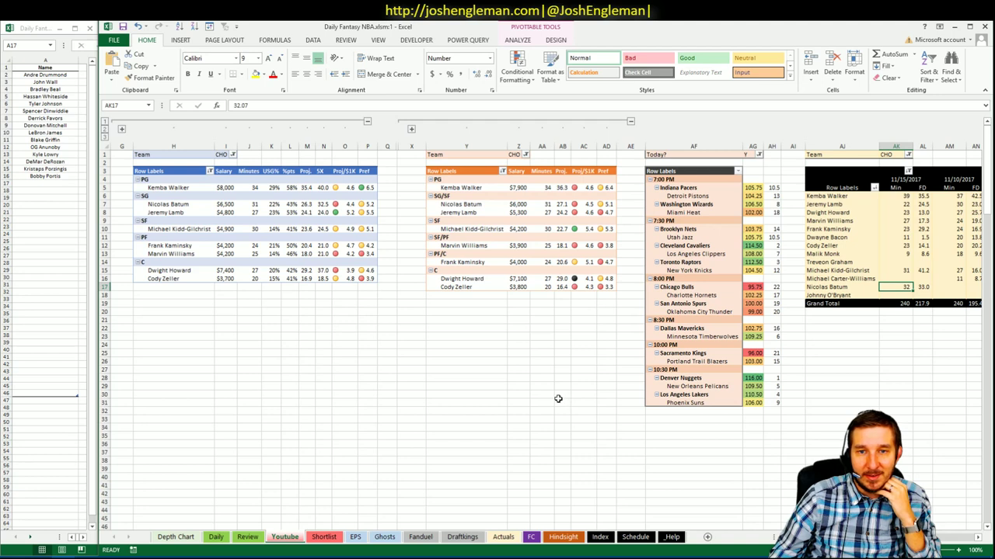
left_click(232, 155)
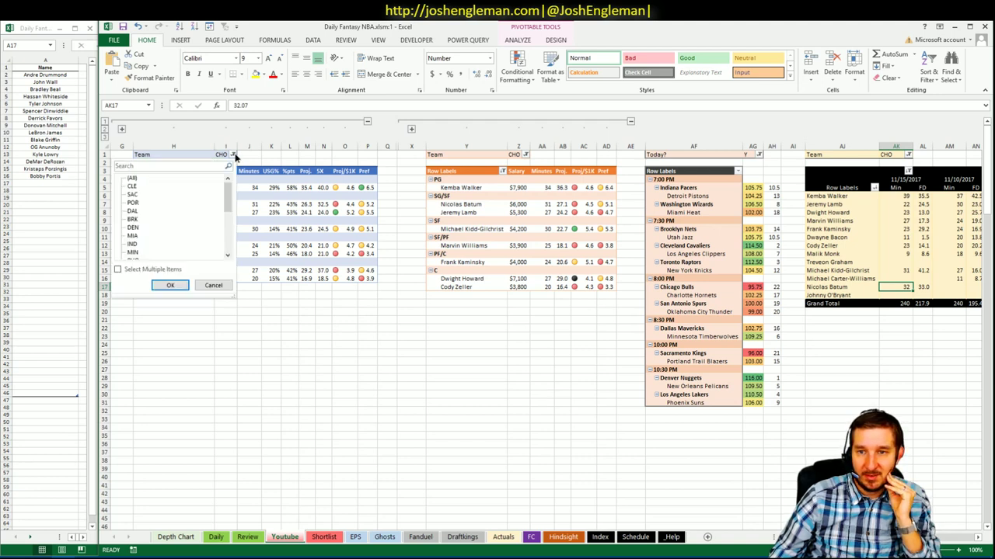
left_click_drag(232, 203, 229, 224)
left_click(132, 221)
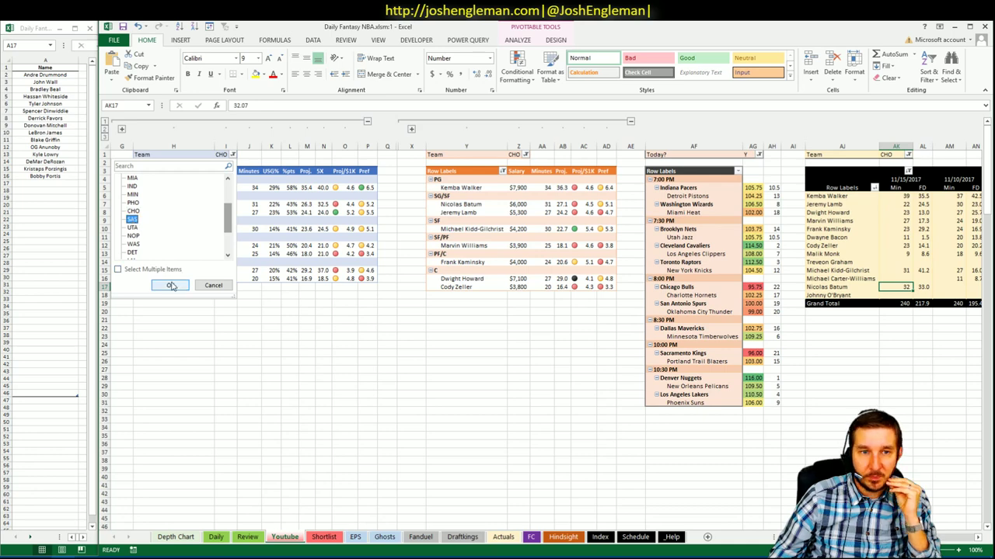
left_click(170, 285)
left_click(514, 155)
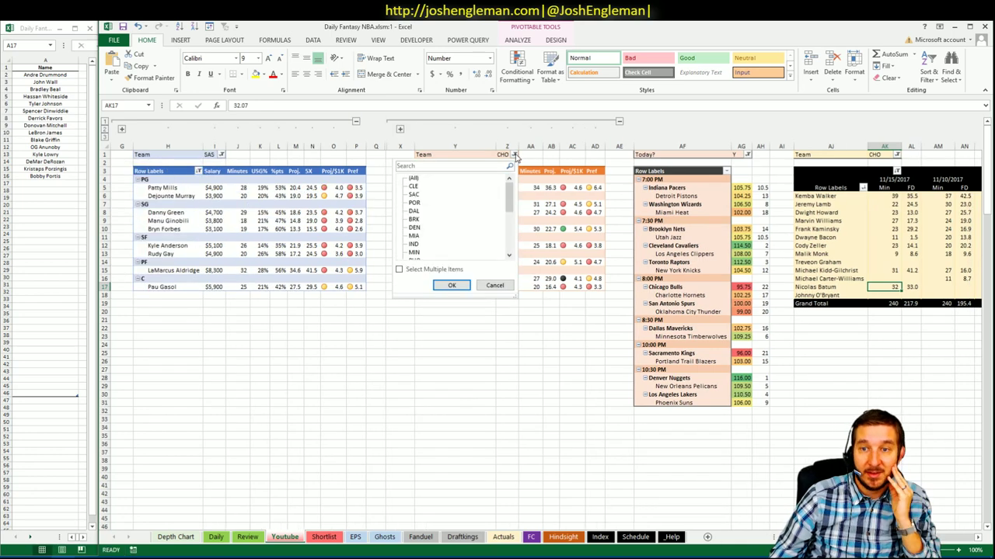
left_click_drag(510, 206, 503, 226)
left_click(415, 219)
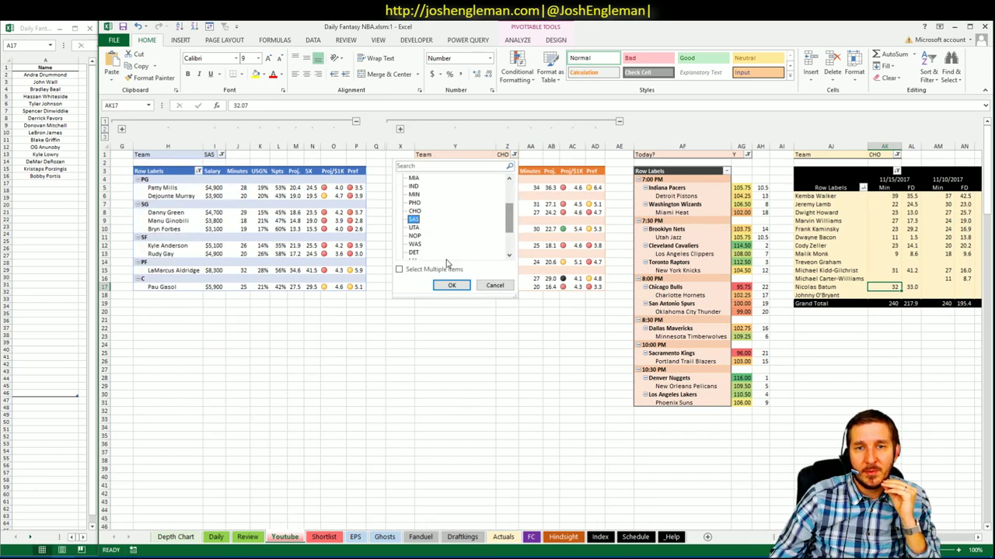
left_click(452, 285)
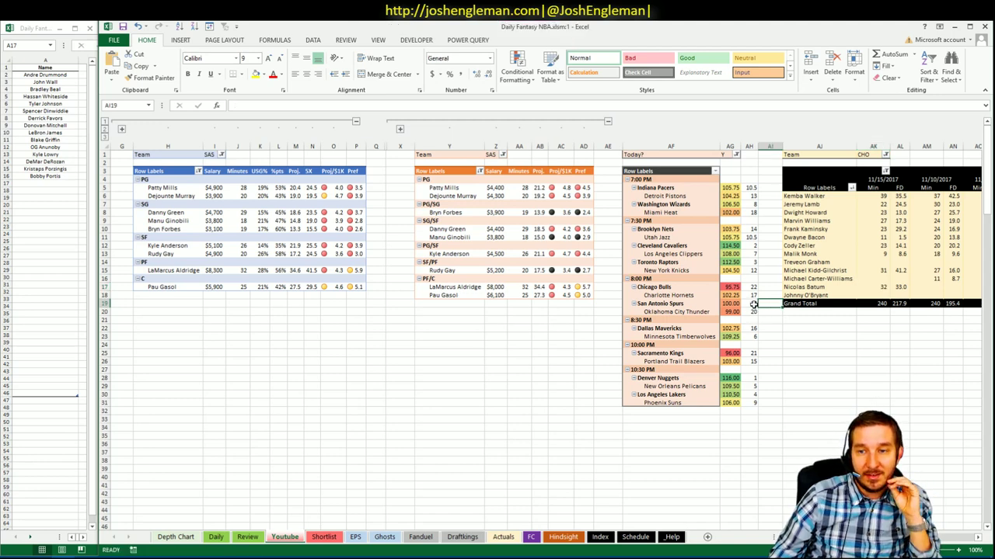
left_click(753, 312)
left_click(777, 314)
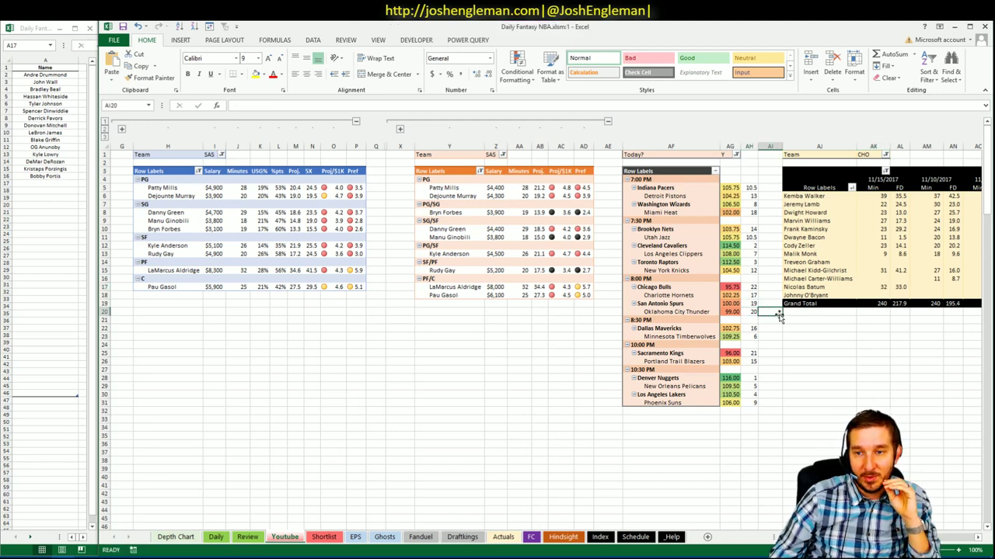
left_click(733, 304)
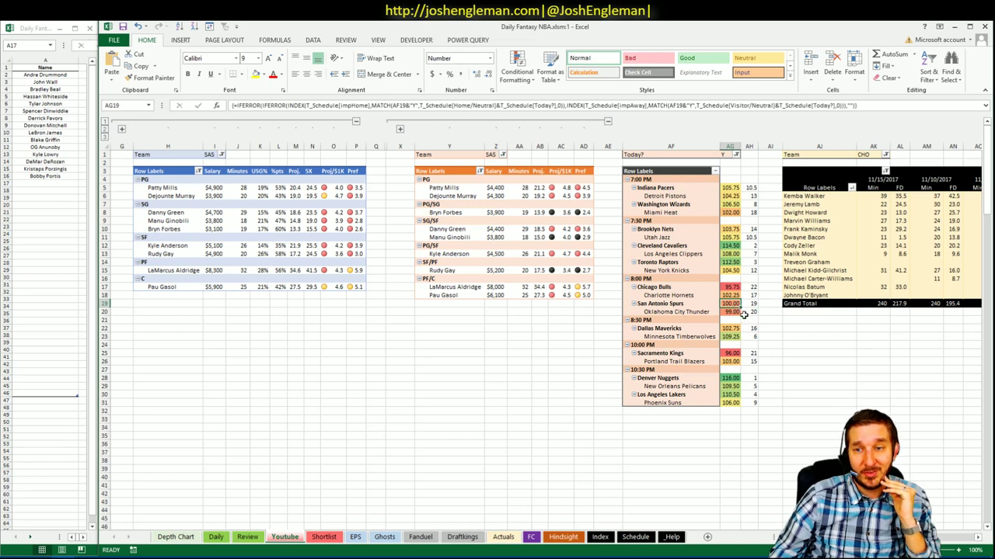
left_click(449, 311)
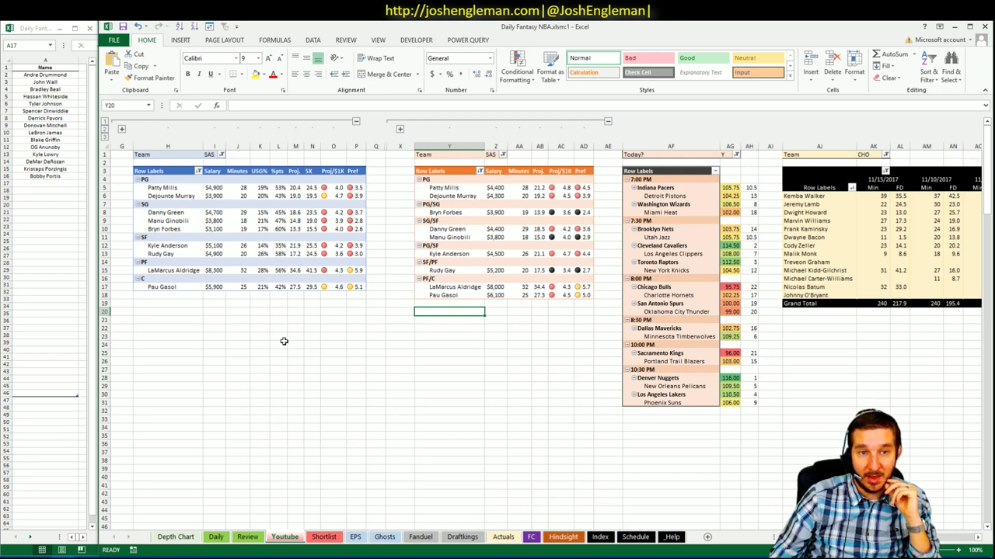
- Switch both team pivots from SAS to OKC, showing Russell Westbrook and Paul George
left_click(221, 154)
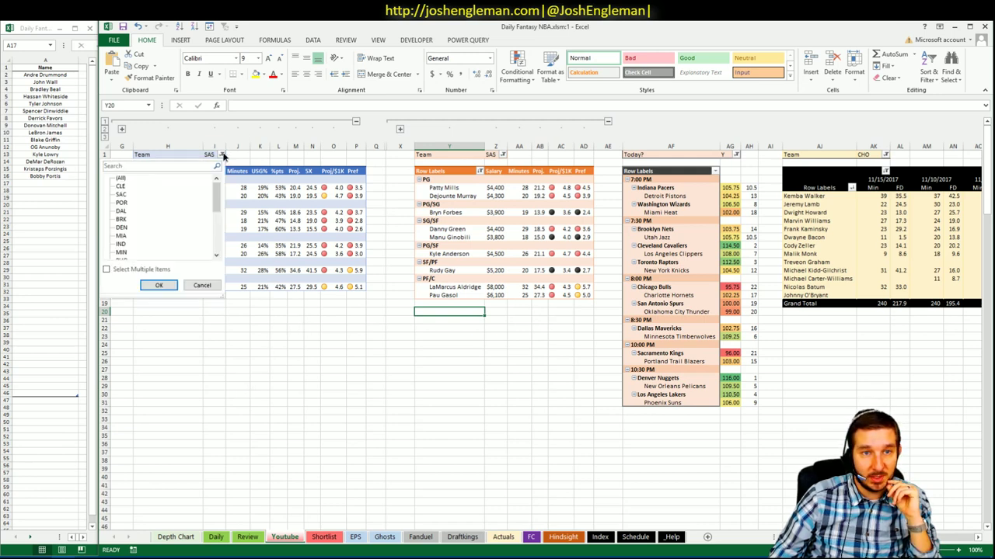
left_click_drag(220, 196, 217, 249)
left_click(122, 245)
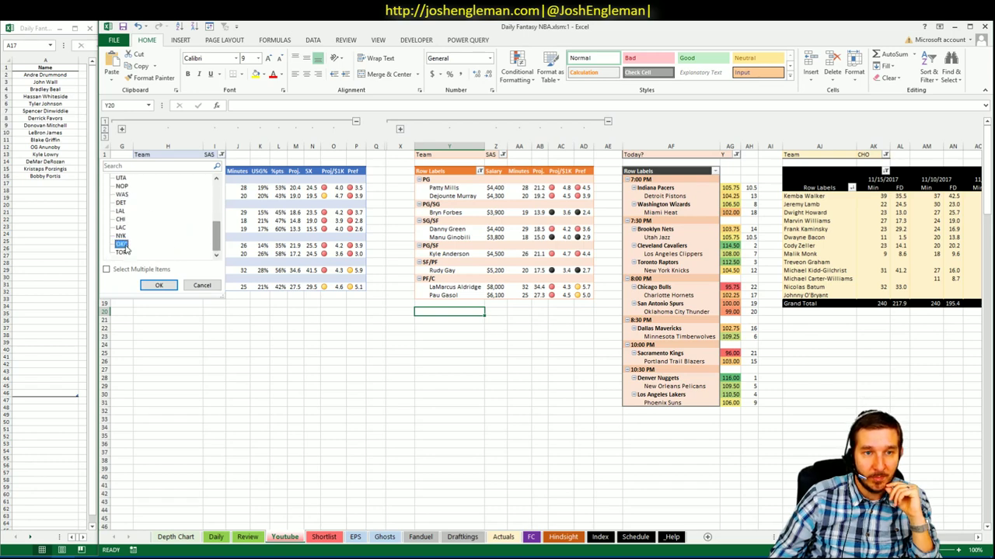
left_click(158, 284)
left_click(506, 154)
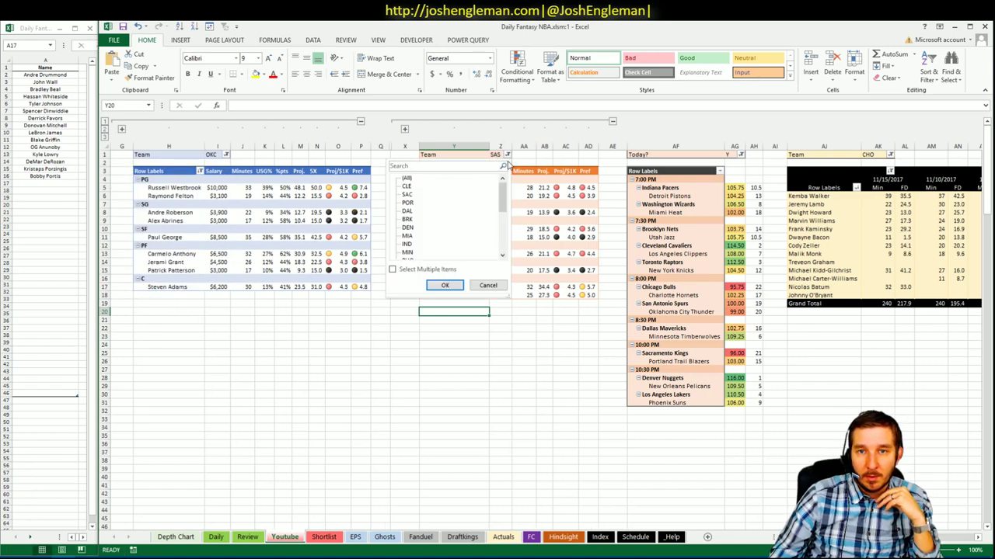
left_click_drag(502, 193, 502, 234)
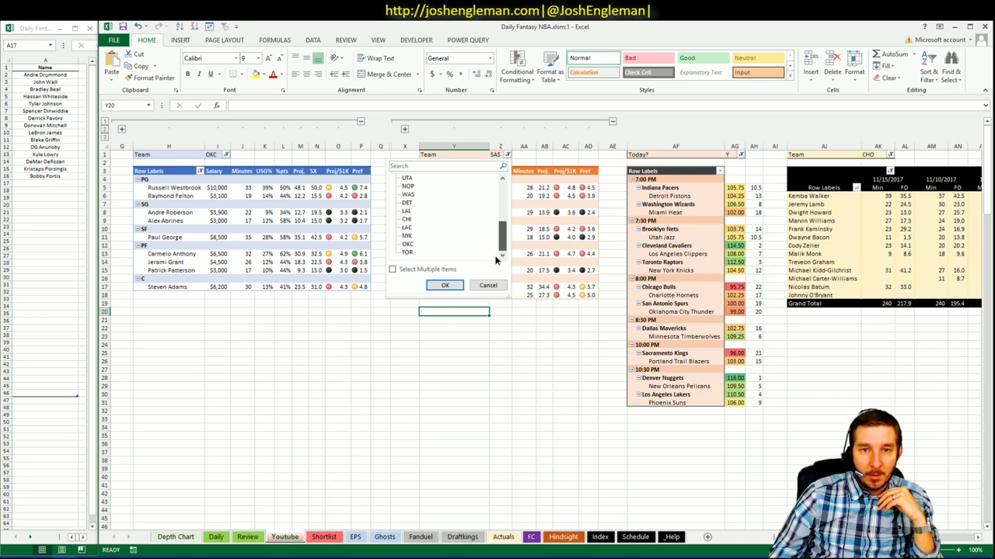
left_click(444, 285)
left_click(412, 294)
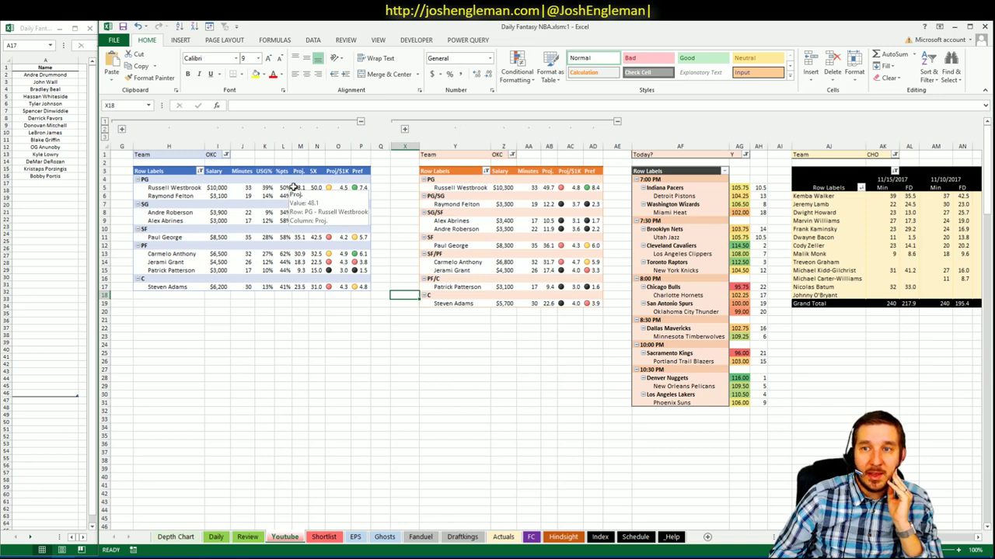
left_click(335, 155)
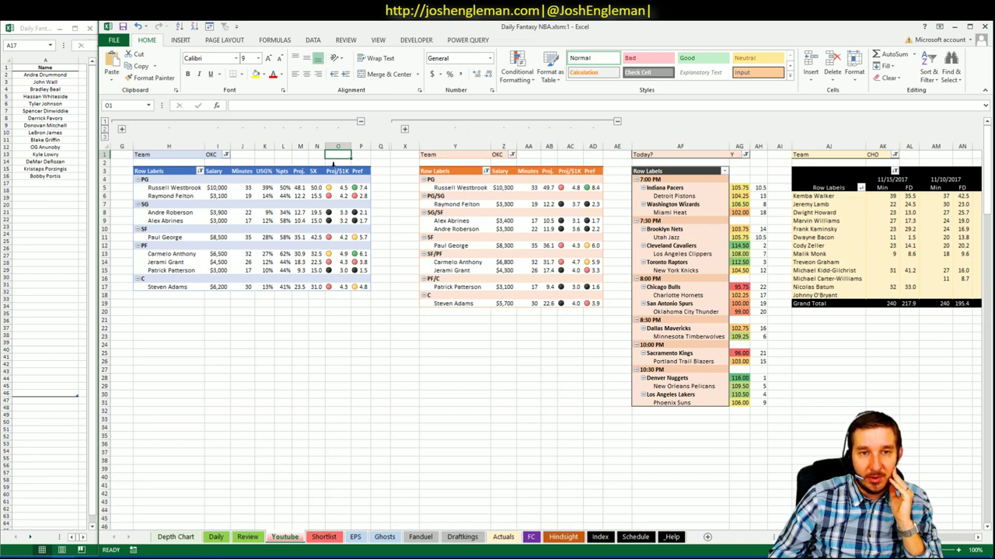
left_click(360, 155)
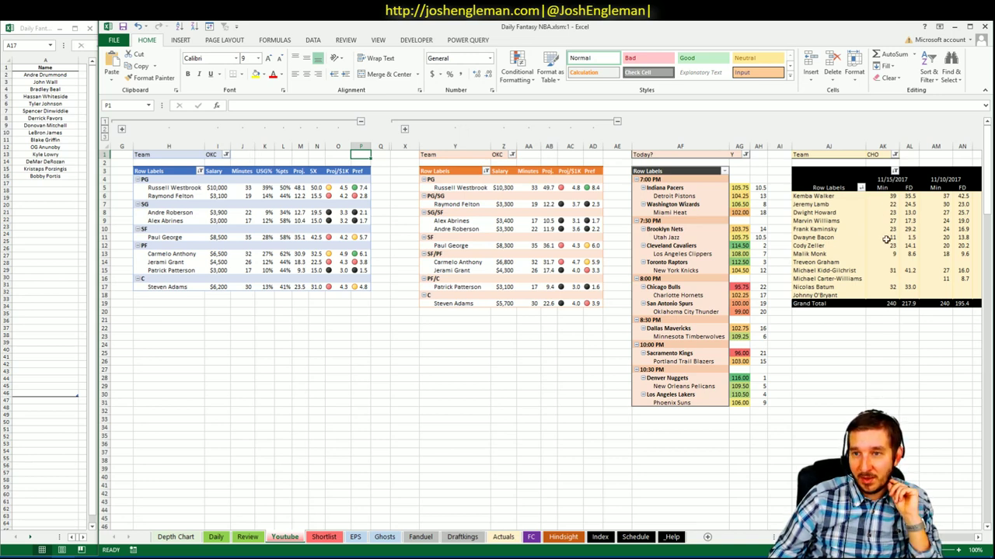
- Filter the recent-games minutes pivot to OKC only, clearing CHO
left_click(895, 155)
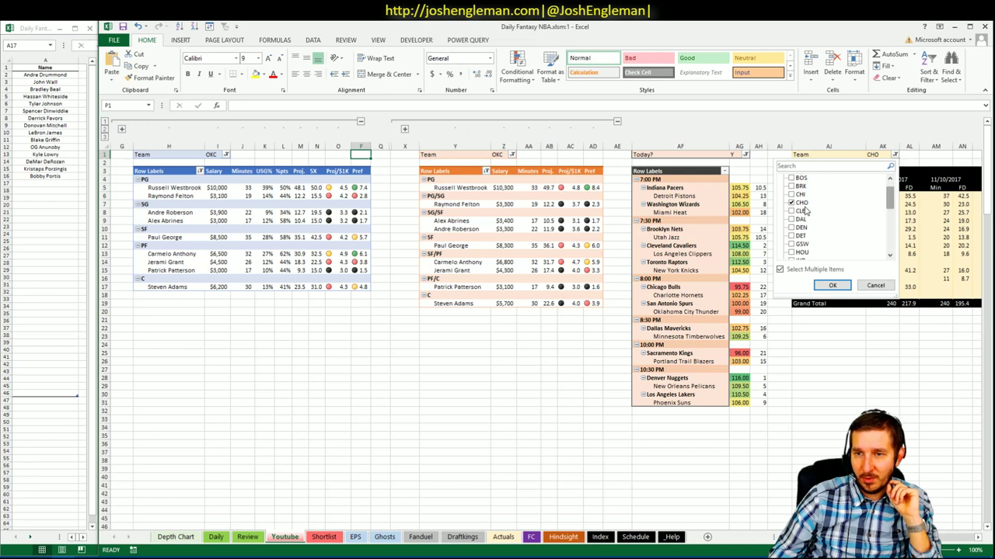
left_click(797, 203)
scroll(827, 233, "down", 6)
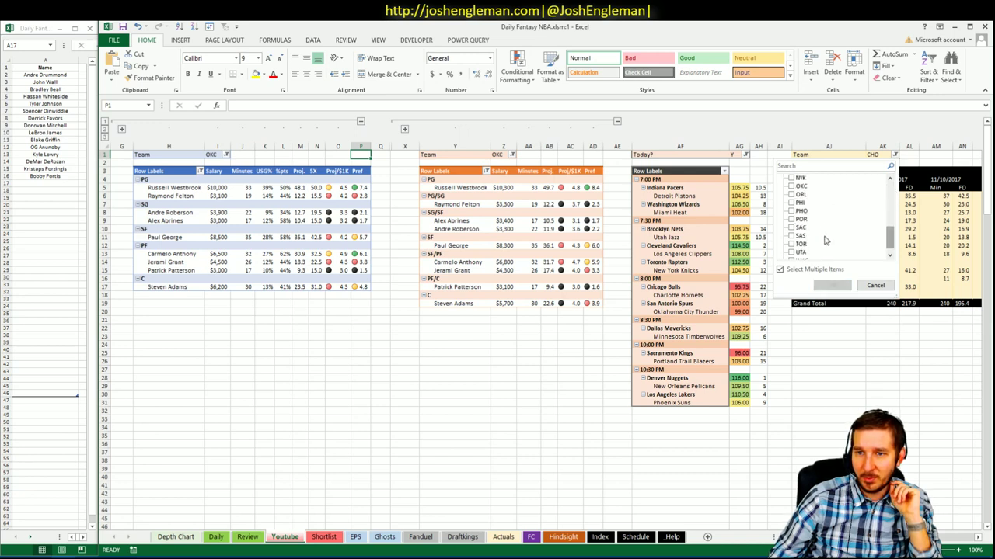
left_click(791, 194)
left_click(792, 187)
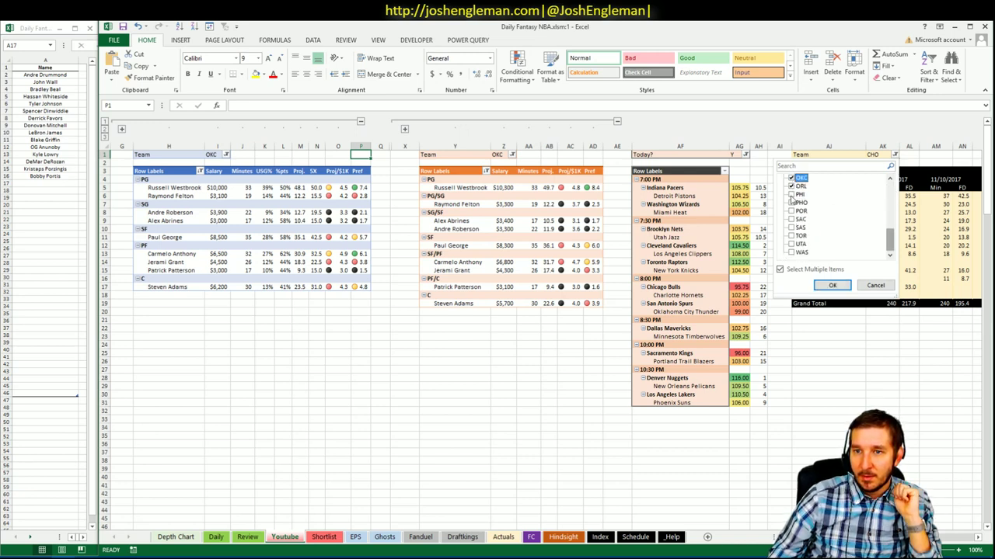
left_click(792, 186)
left_click(831, 285)
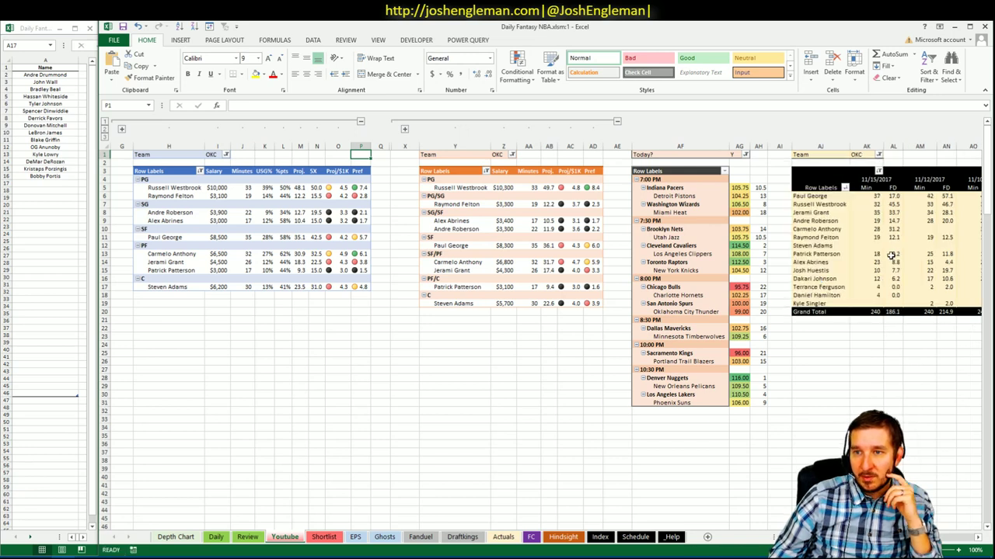
- Check Russell Westbrook's FD score, then switch to the Fantasy Cruncher player pool in Chrome
mouse_move(858, 196)
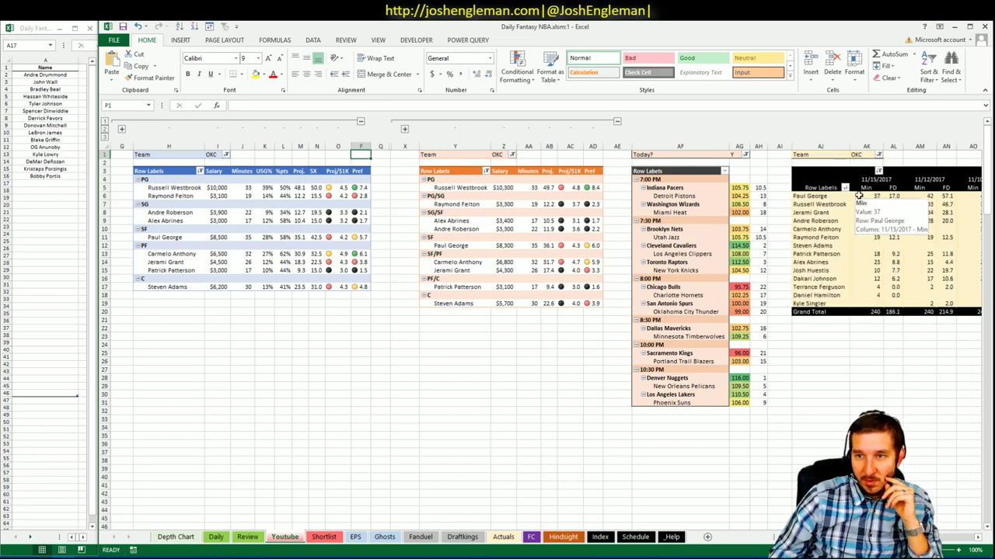
left_click(895, 204)
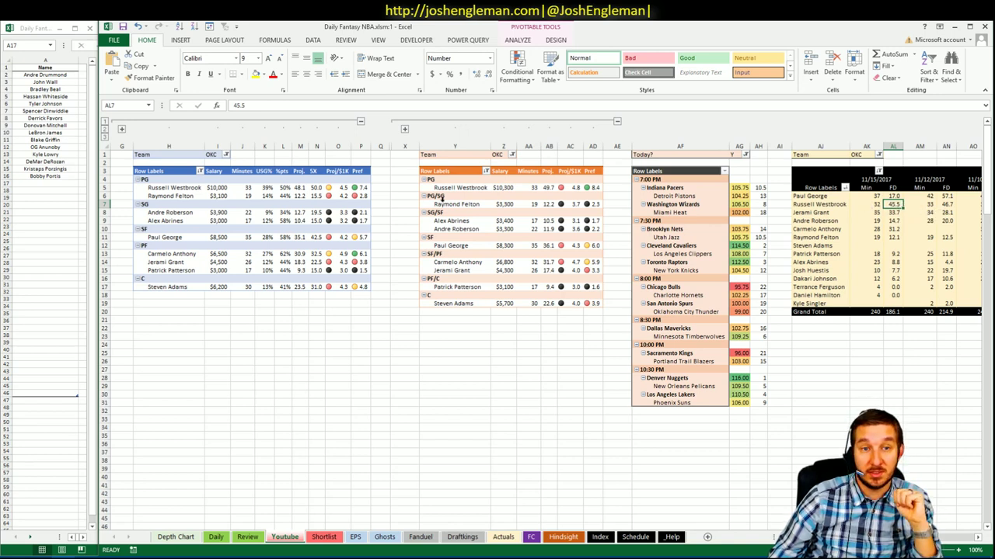
left_click(381, 188)
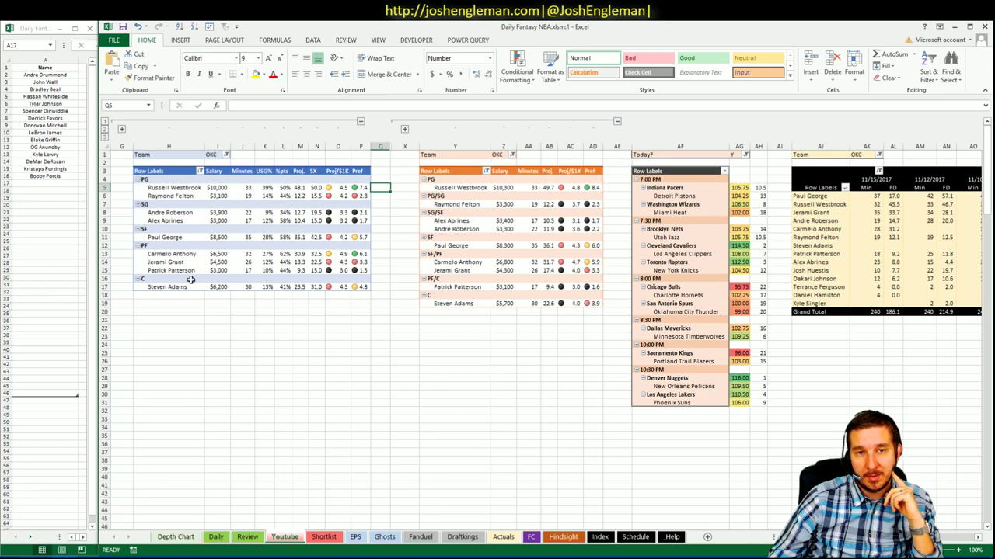
key("alt+Tab")
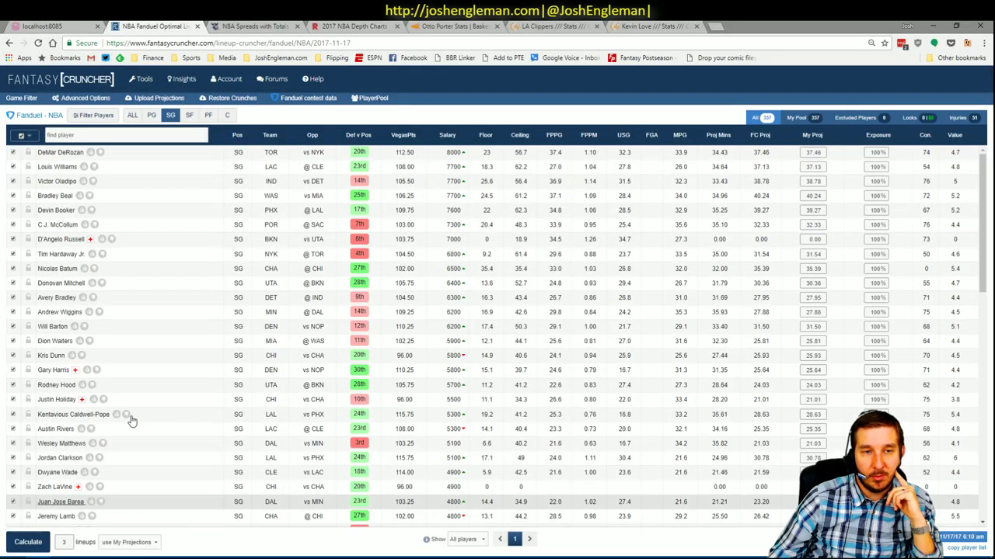
- Review Russell Westbrook's game log from the point-guard list, then return to the Excel workbook
left_click(65, 155)
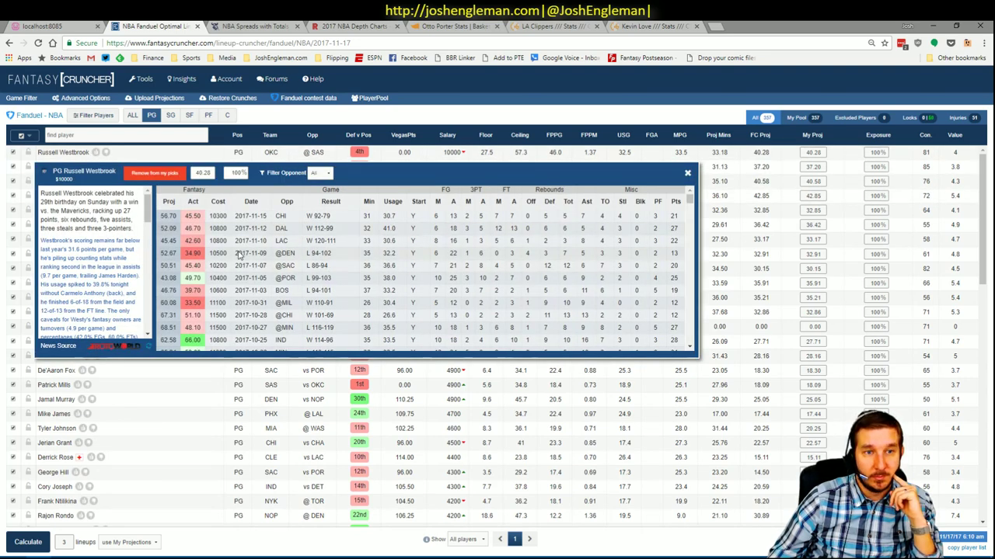
scroll(381, 253, "down", 5)
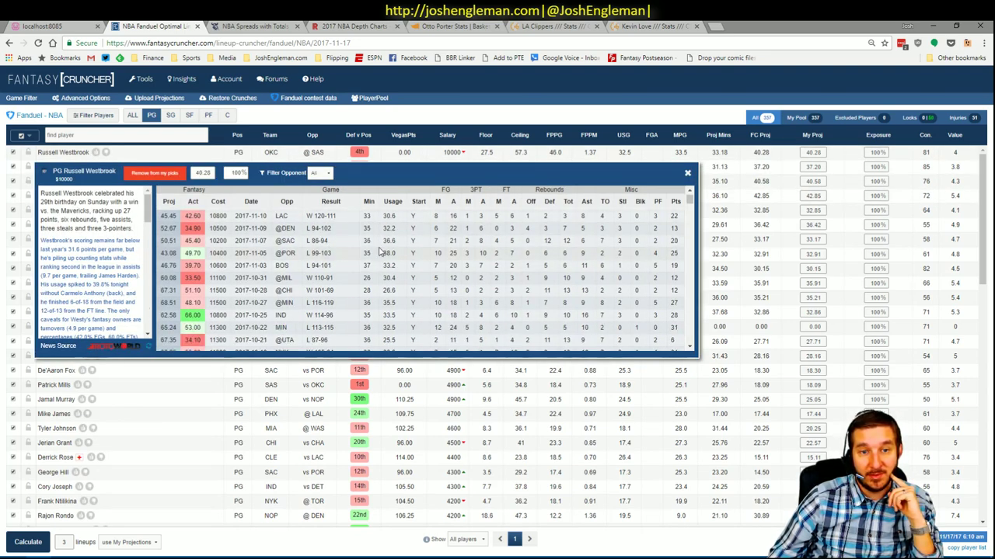
scroll(381, 255, "down", 1)
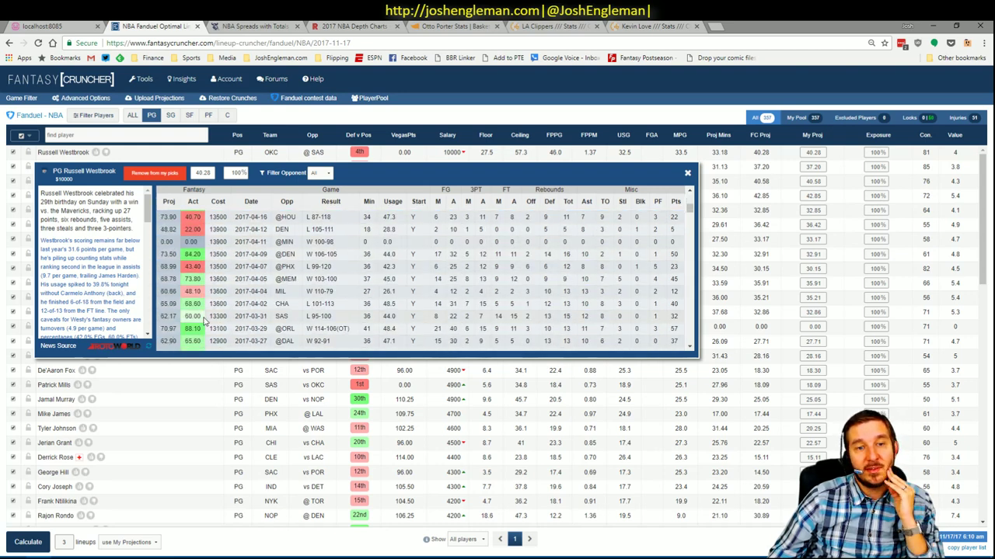
scroll(204, 320, "down", 3)
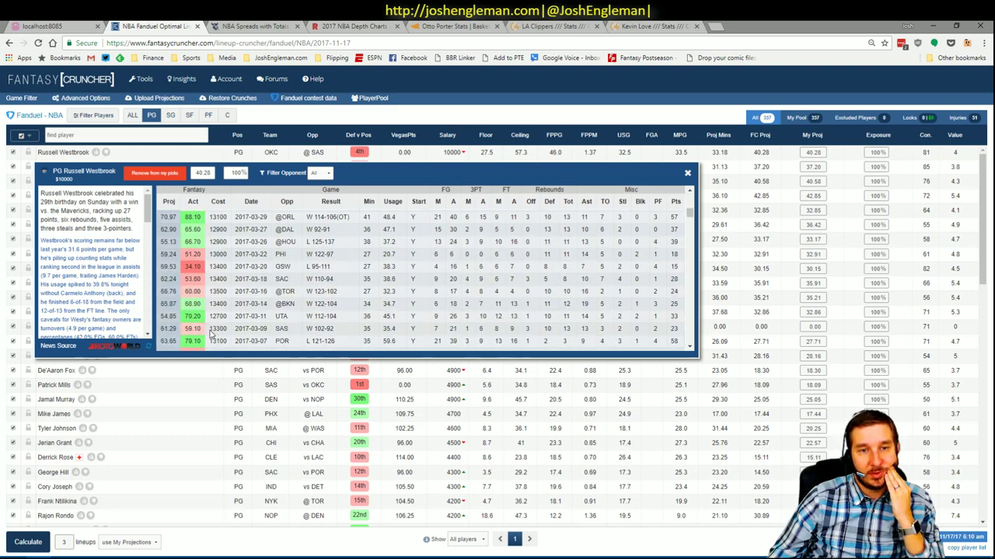
scroll(206, 327, "down", 4)
scroll(206, 331, "down", 4)
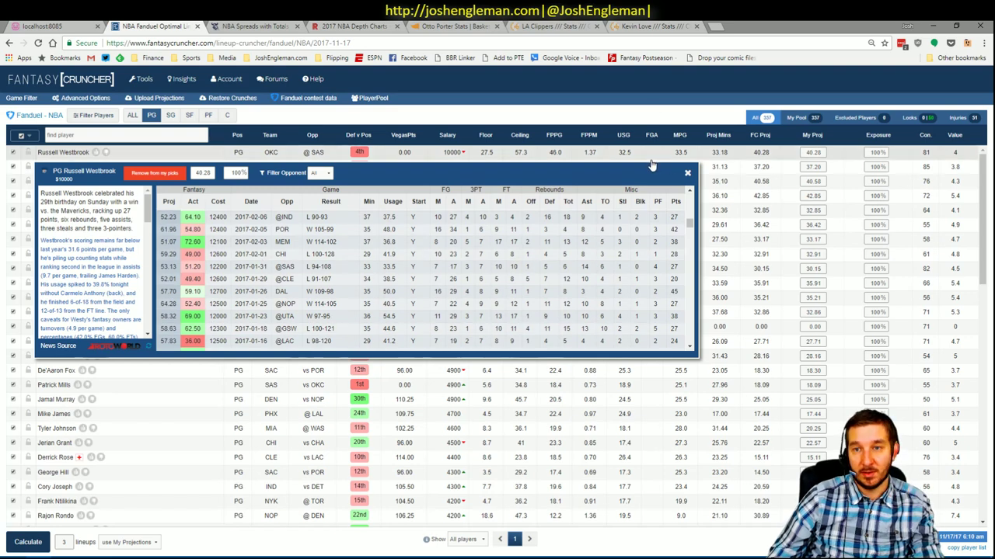
left_click(687, 173)
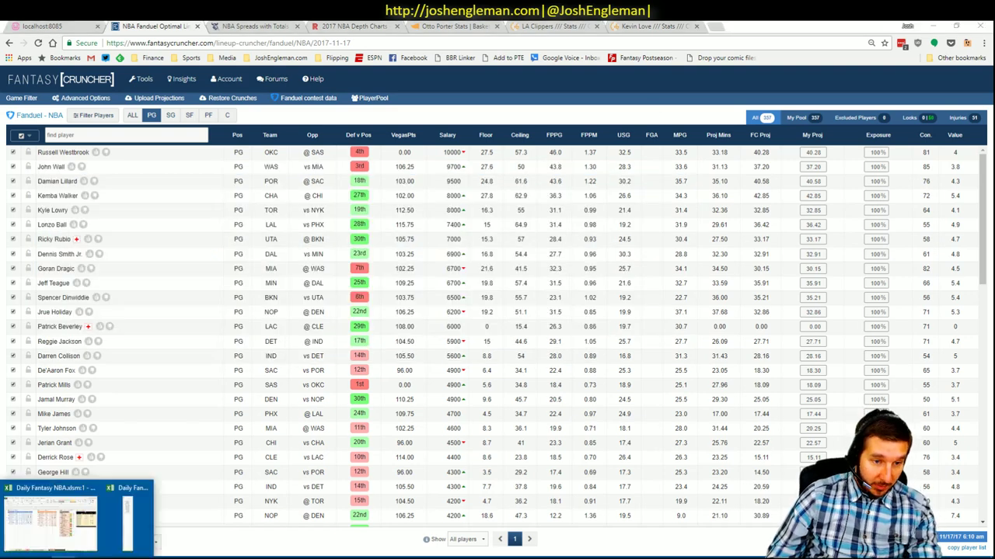
left_click(77, 537)
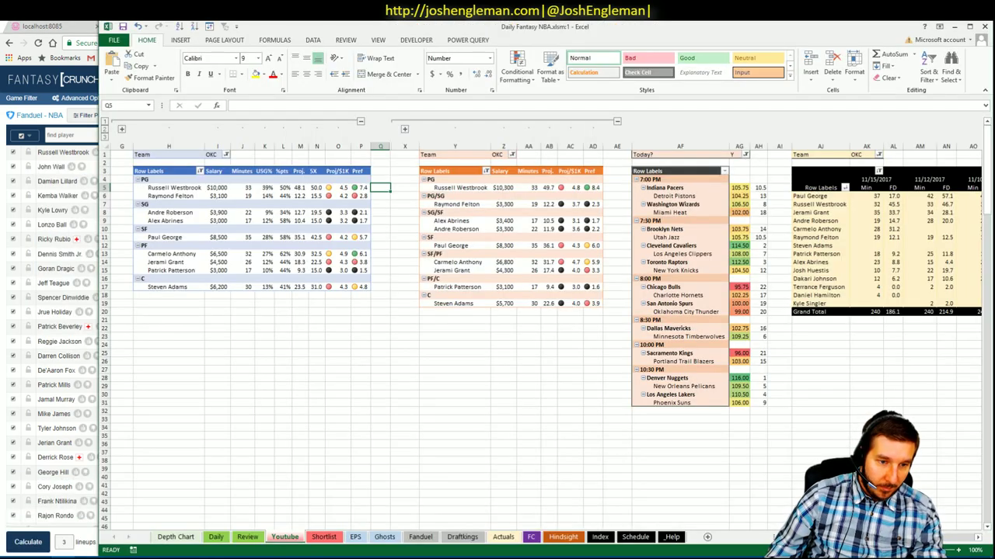
- Enter Russell Westbrook in the side shortlist on the row below Bobby Portis
left_click(59, 509)
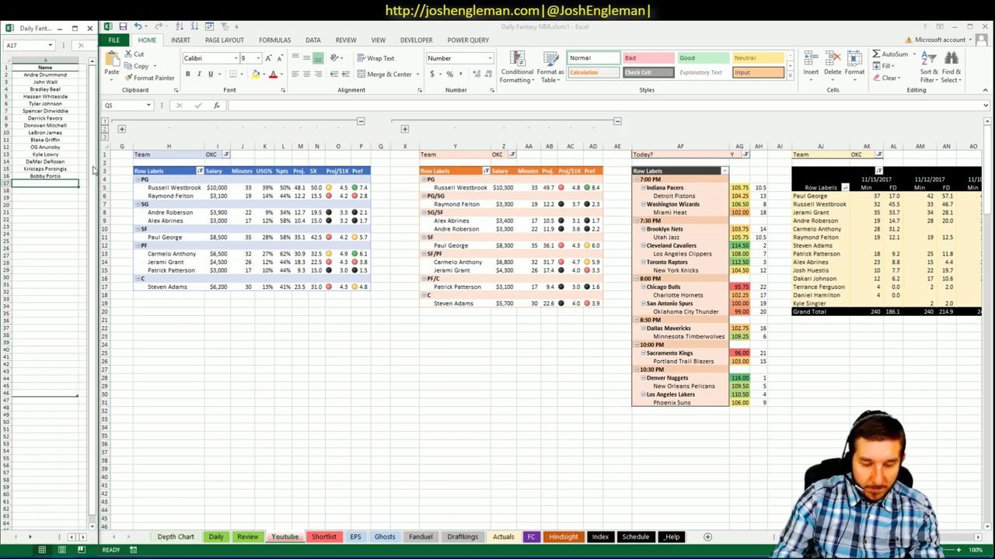
key("BackSpace")
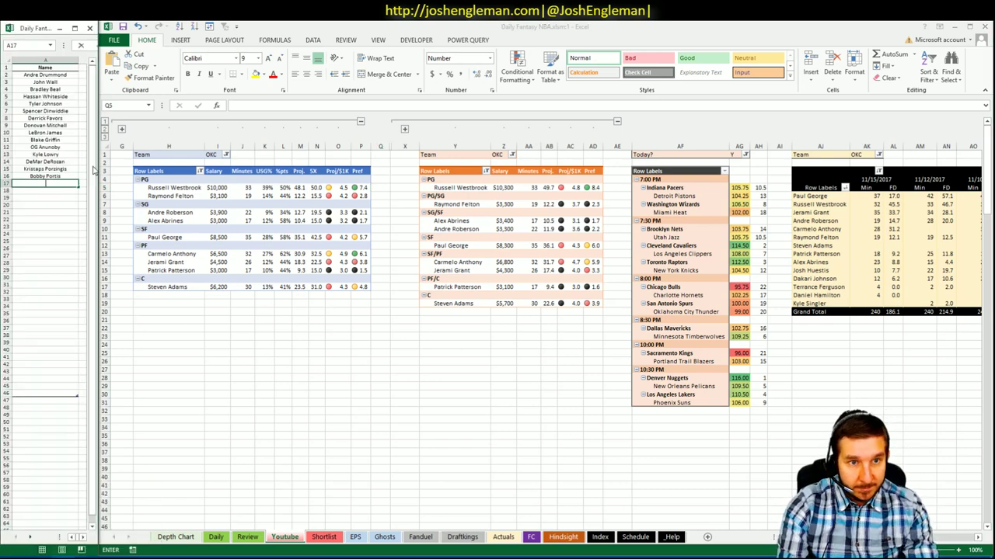
type("Russell We")
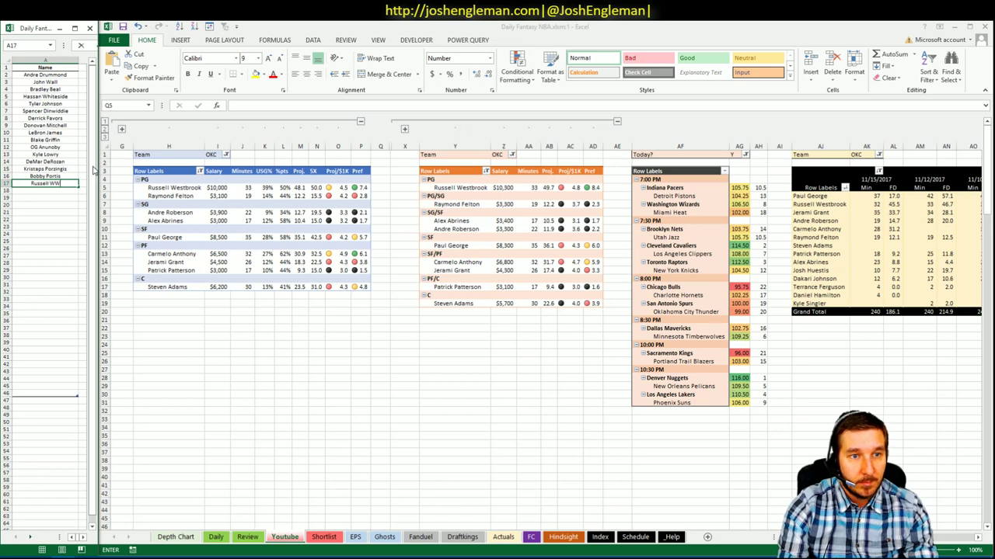
type("stbrook")
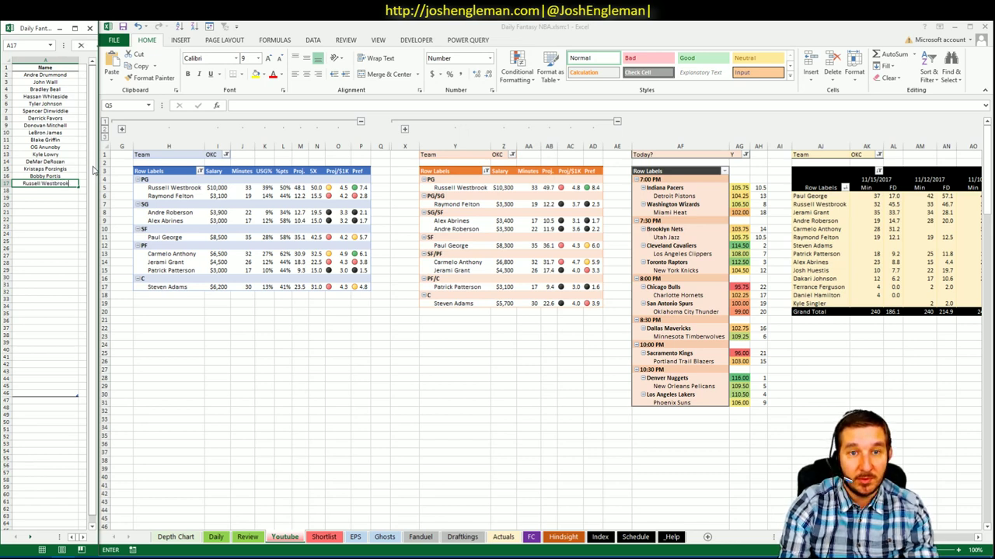
key("Return")
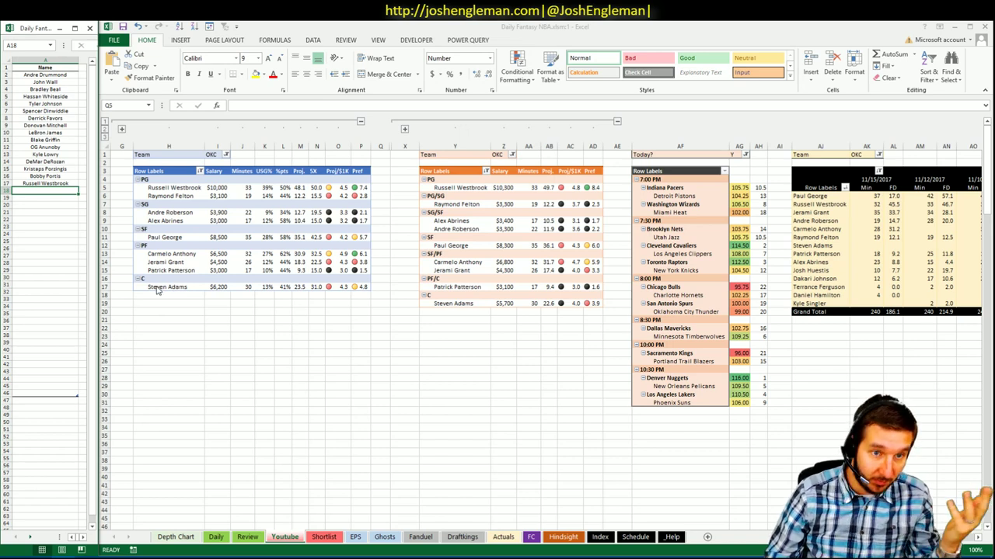
- Set the Team filter to DAL on the left pivot, then on the middle pivot
left_click(226, 156)
left_click(225, 154)
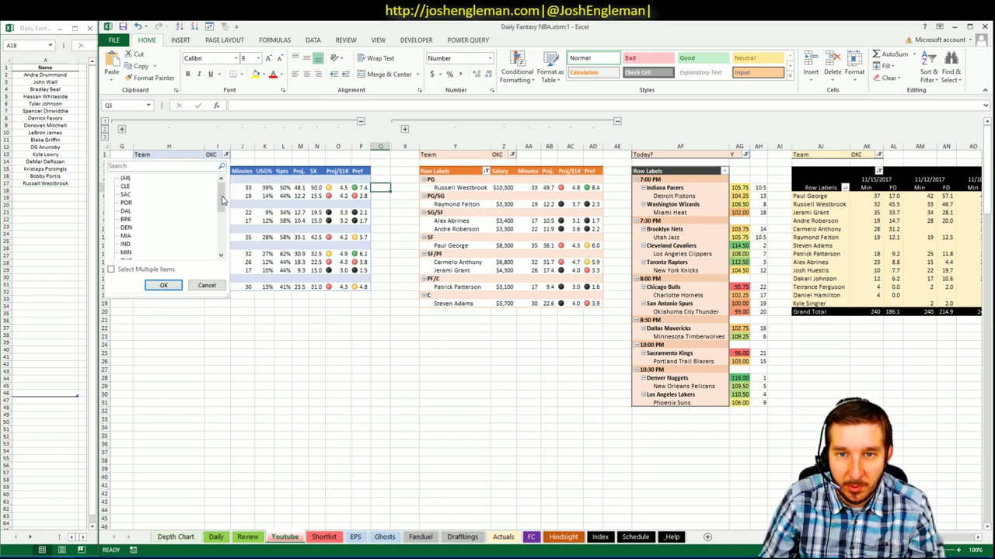
left_click_drag(222, 201, 220, 243)
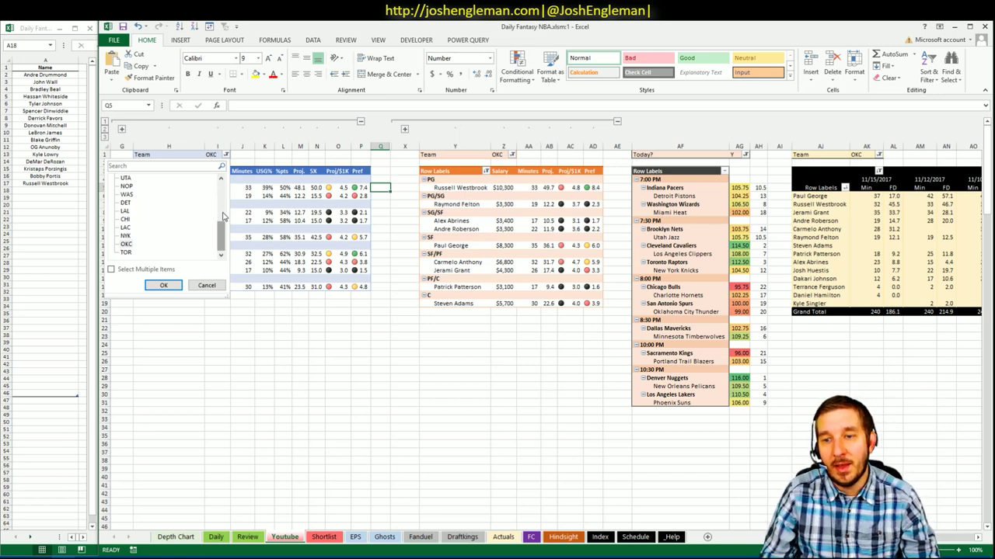
left_click(222, 216)
left_click(126, 178)
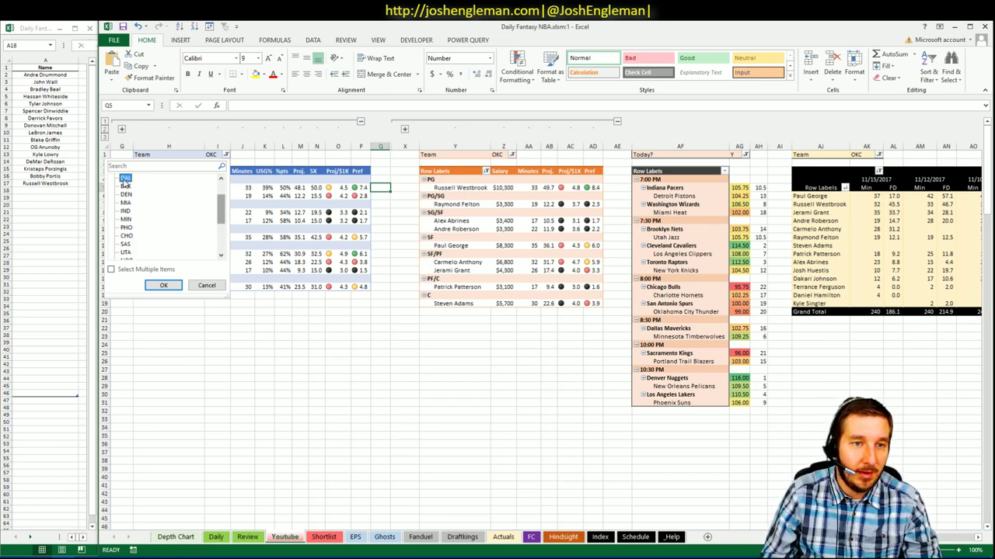
left_click(163, 285)
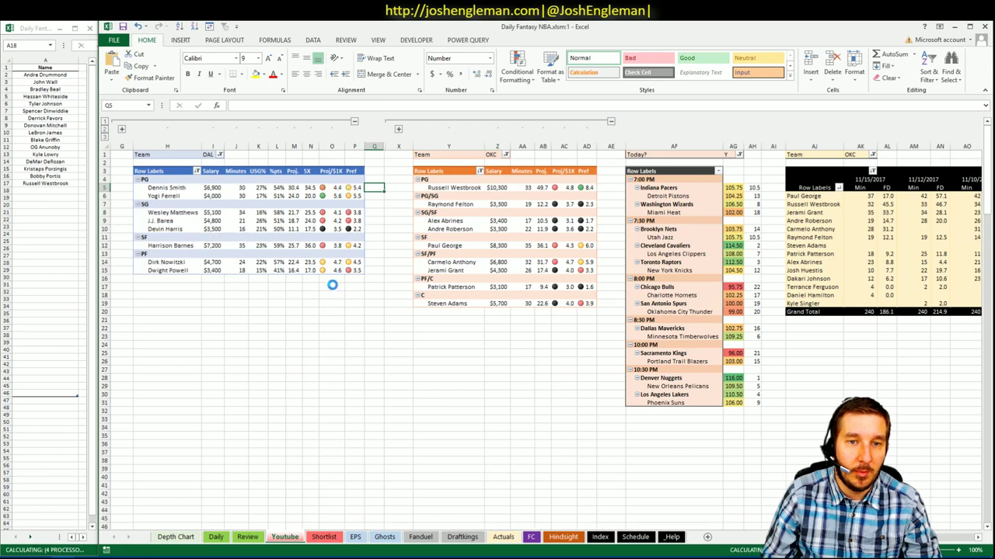
left_click(505, 155)
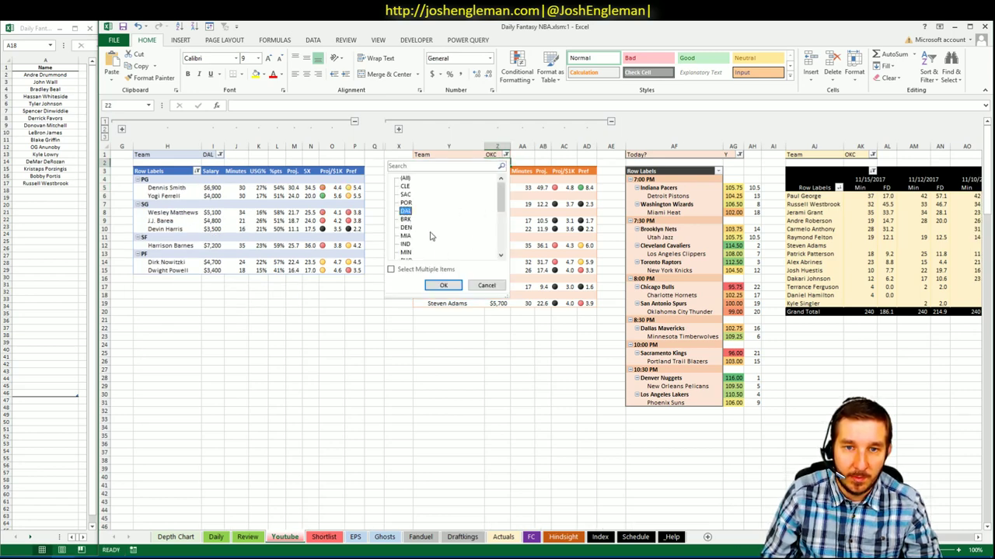
left_click(443, 285)
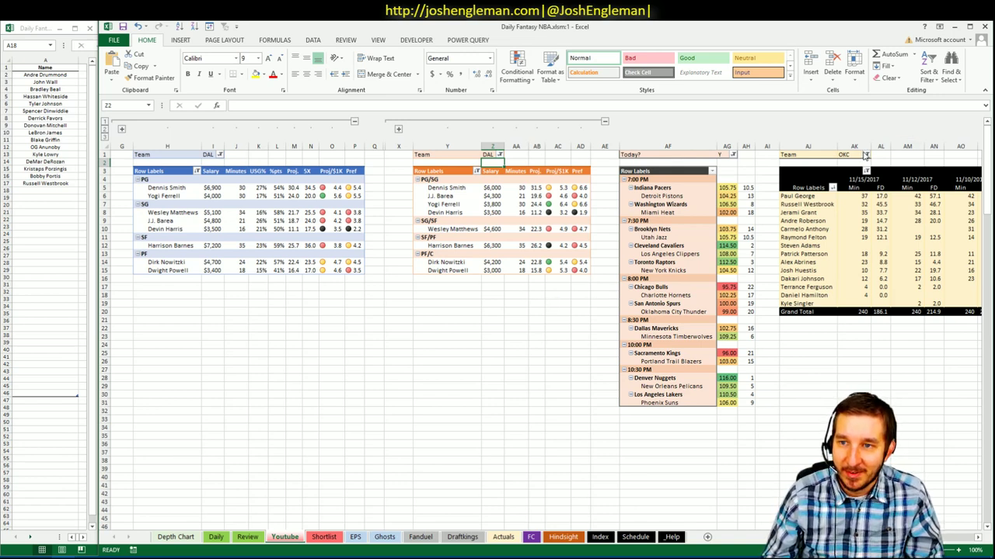
- Clear the right minutes pivot's Team filter and check only DAL
left_click(865, 155)
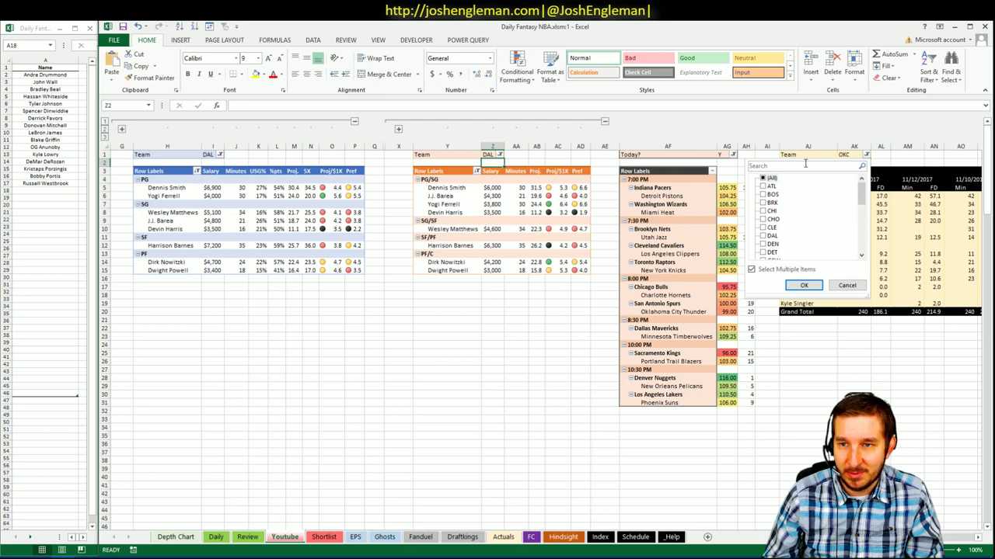
left_click(763, 178)
left_click(763, 178)
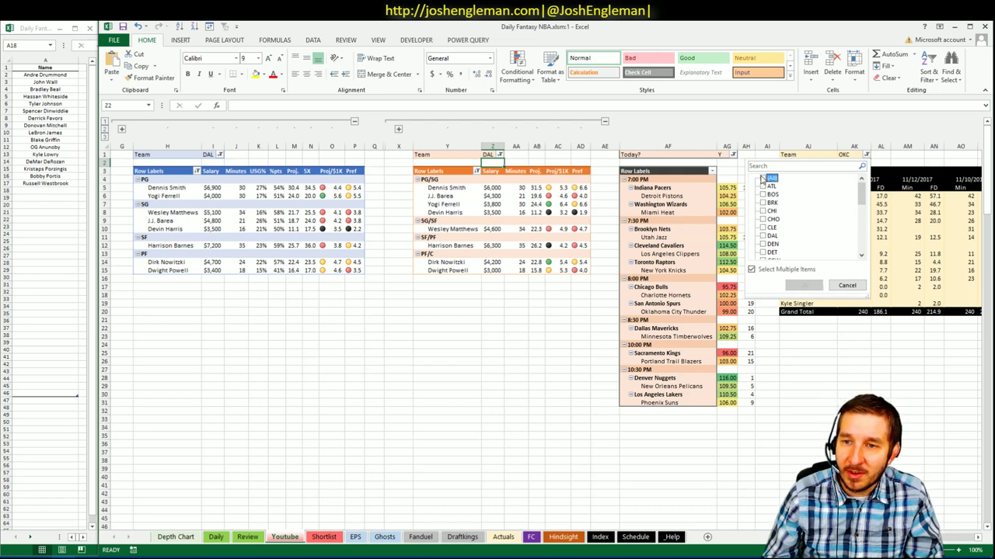
left_click(763, 235)
left_click(803, 285)
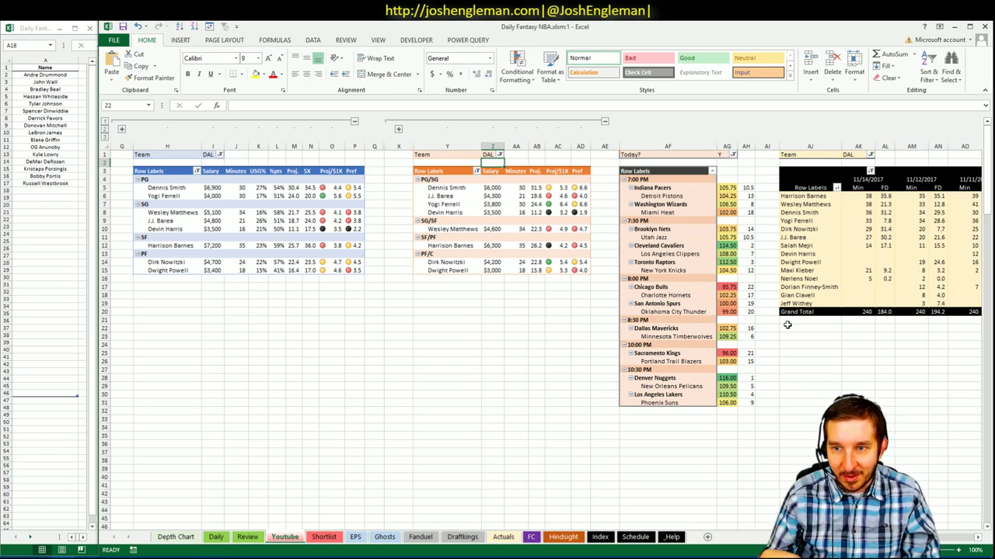
- Scroll across the sheet to review the DAL pivot tables
left_click(803, 327)
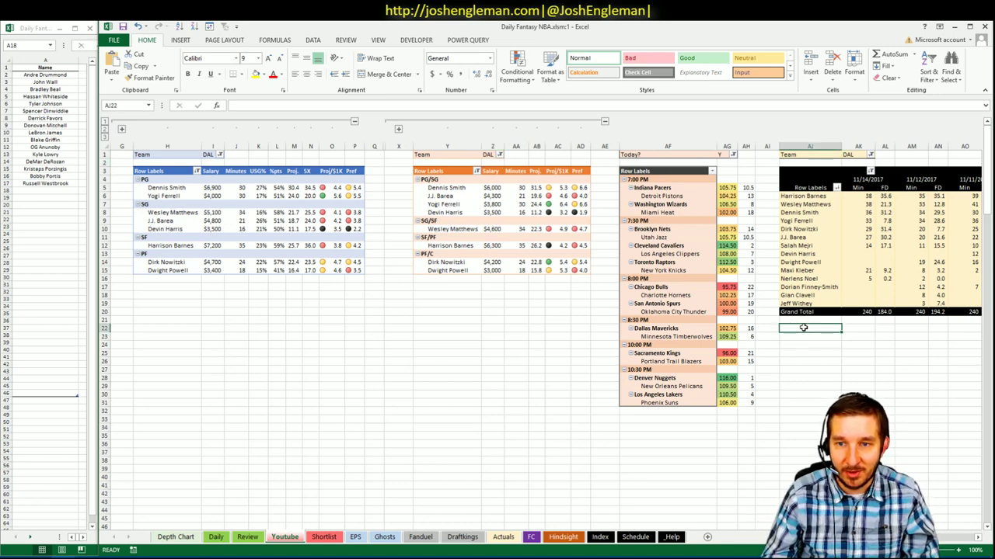
left_click(274, 311)
left_click(277, 294)
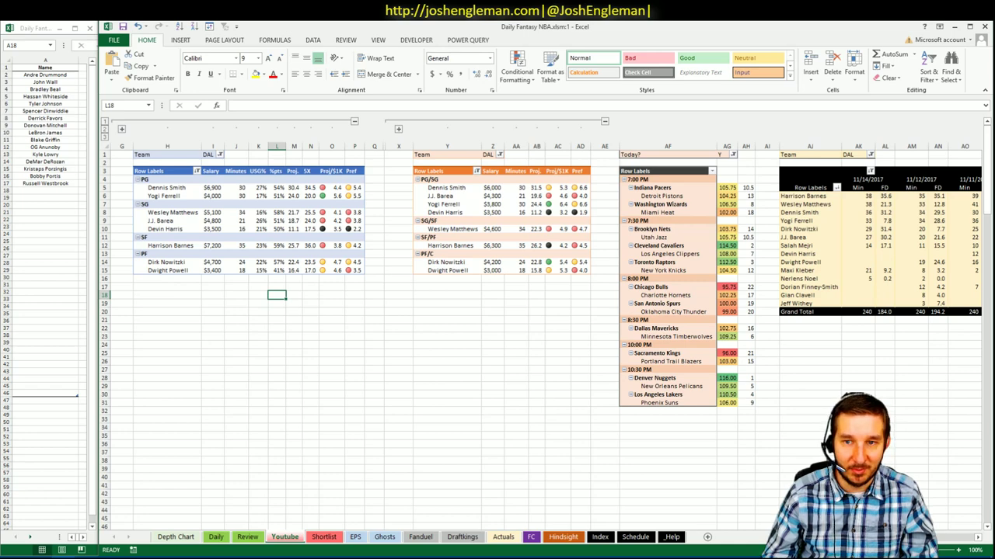
scroll(549, 323, "right", 1)
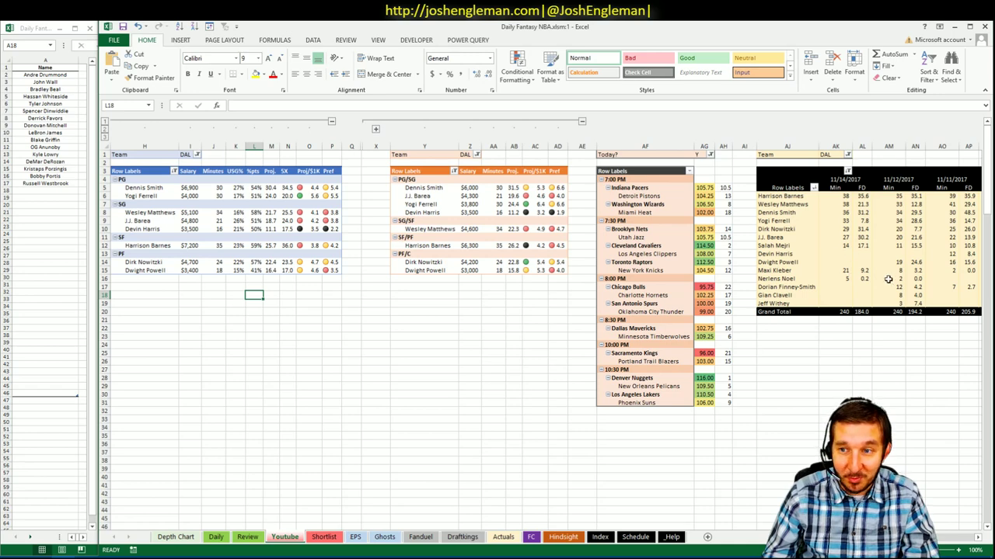
scroll(825, 262, "right", 5)
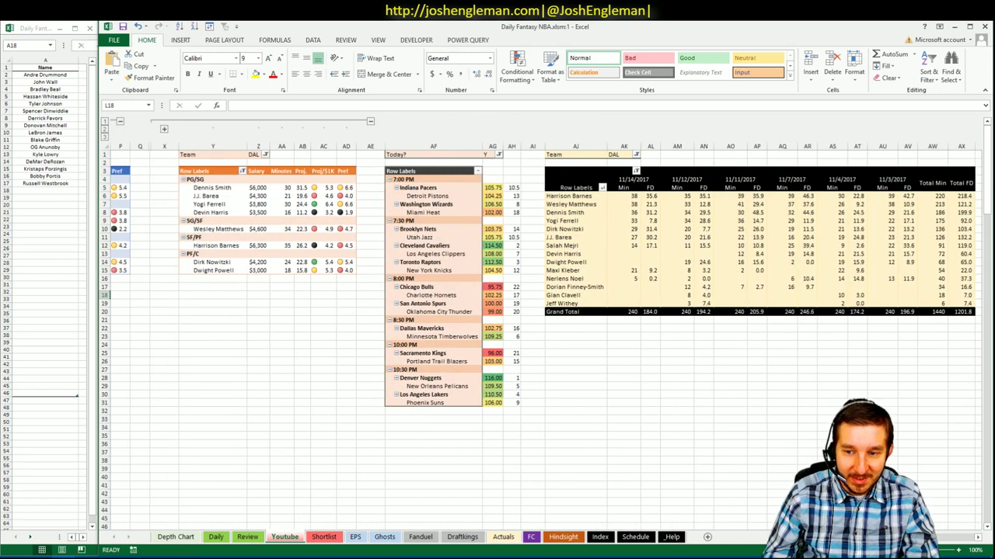
scroll(544, 311, "left", 5)
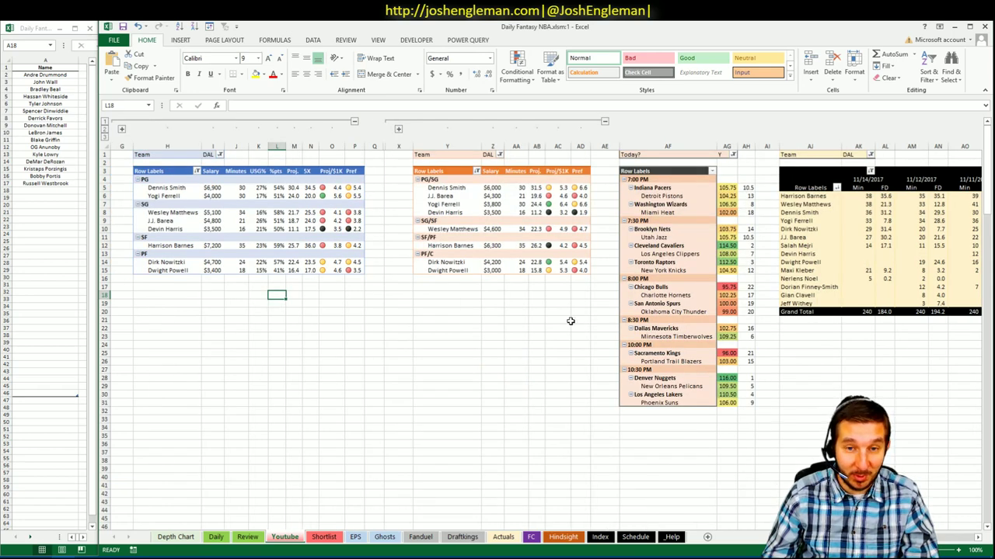
left_click(478, 296)
left_click(474, 284)
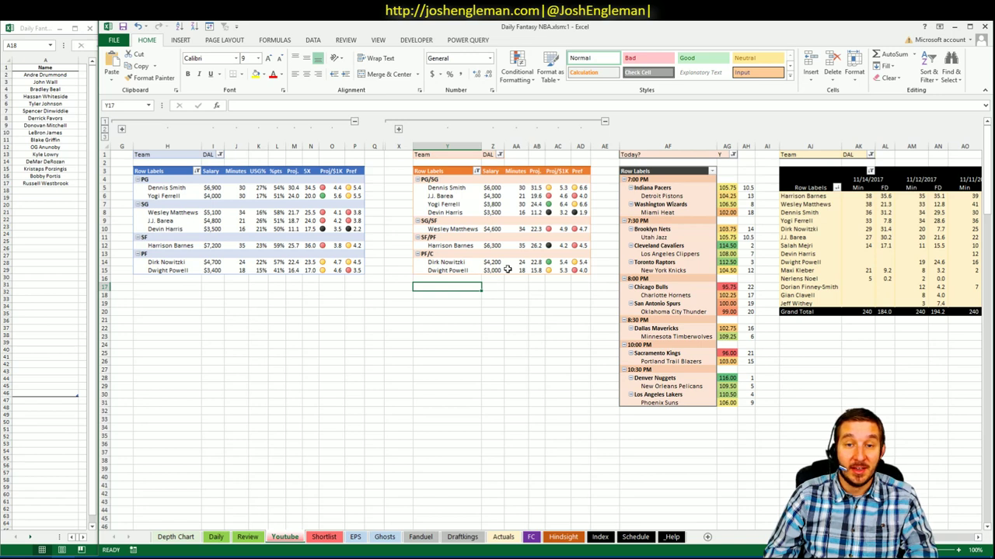
- Inspect Yogi Ferrell's $3,800 salary in the middle pivot
left_click(457, 203)
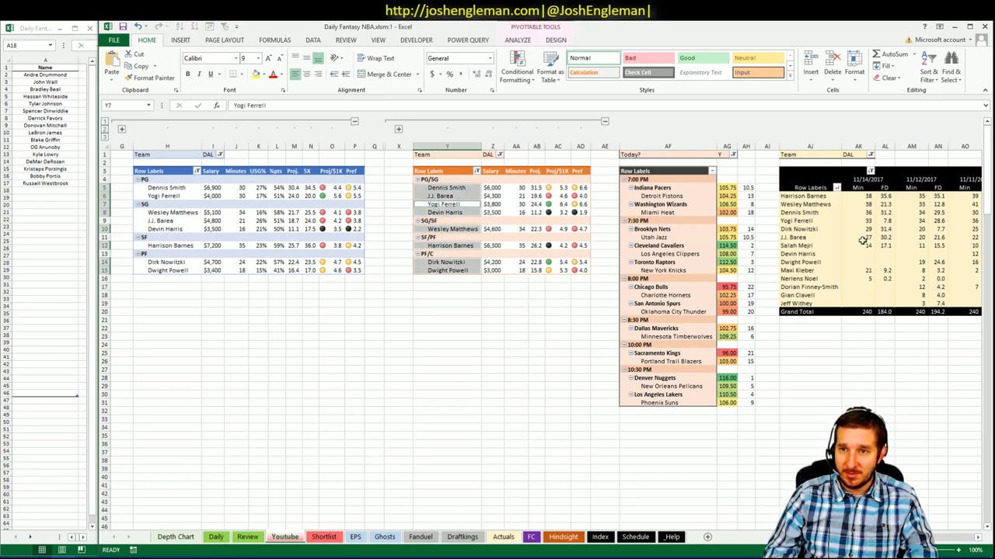
left_click(485, 202)
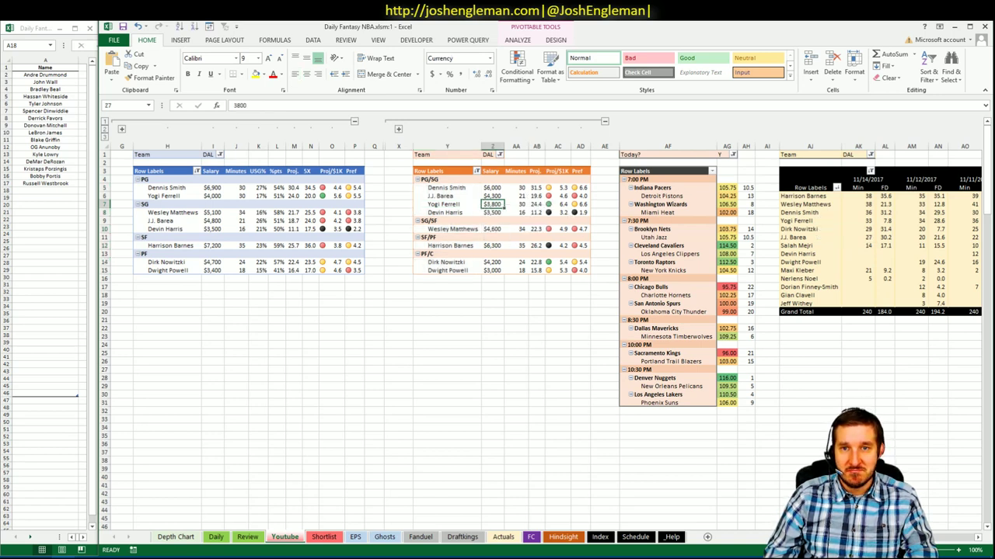
scroll(557, 336, "right", 5)
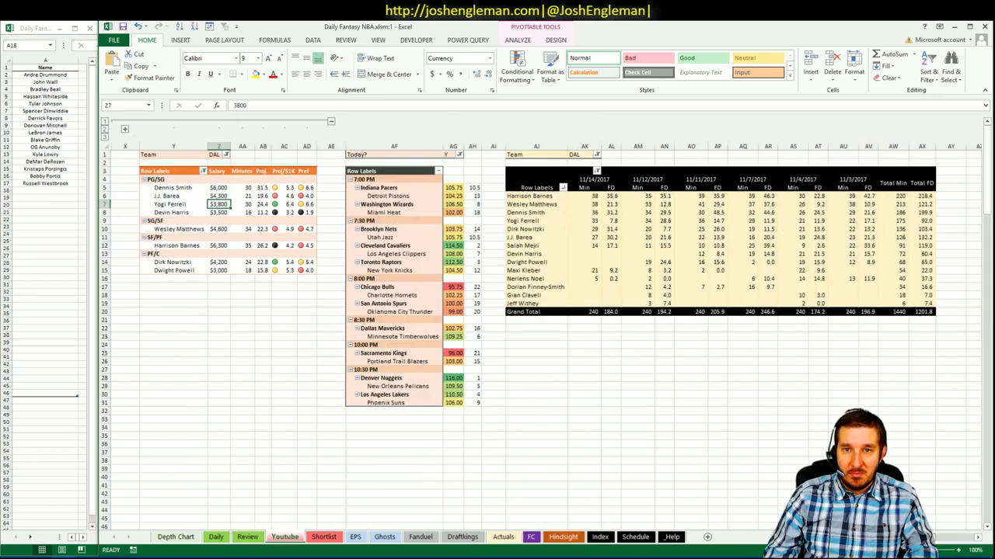
scroll(557, 337, "left", 5)
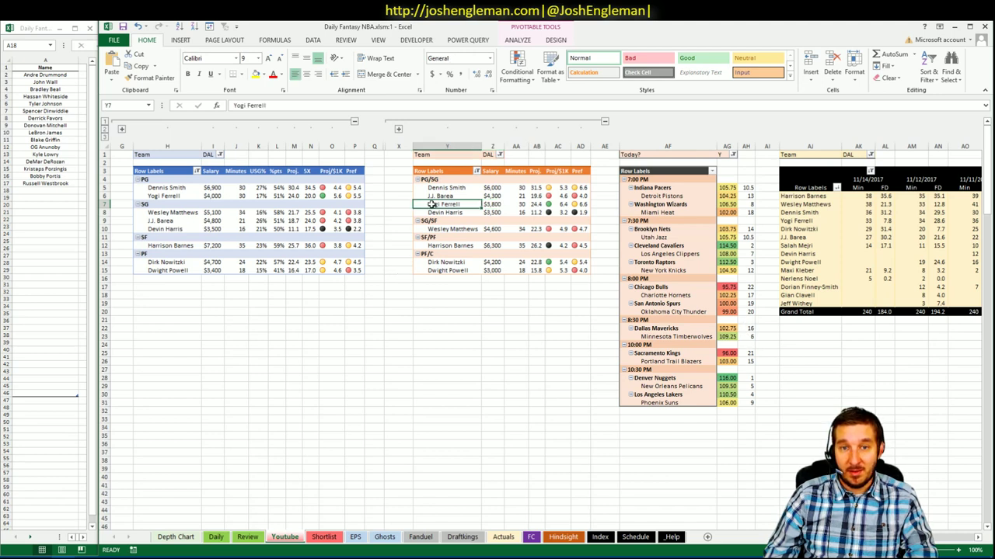
left_click(509, 311)
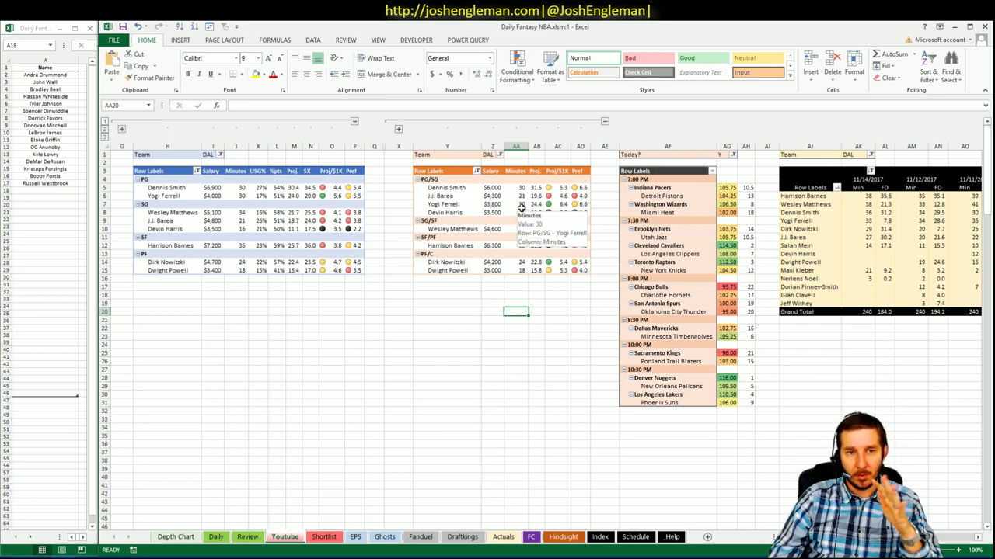
left_click(540, 293)
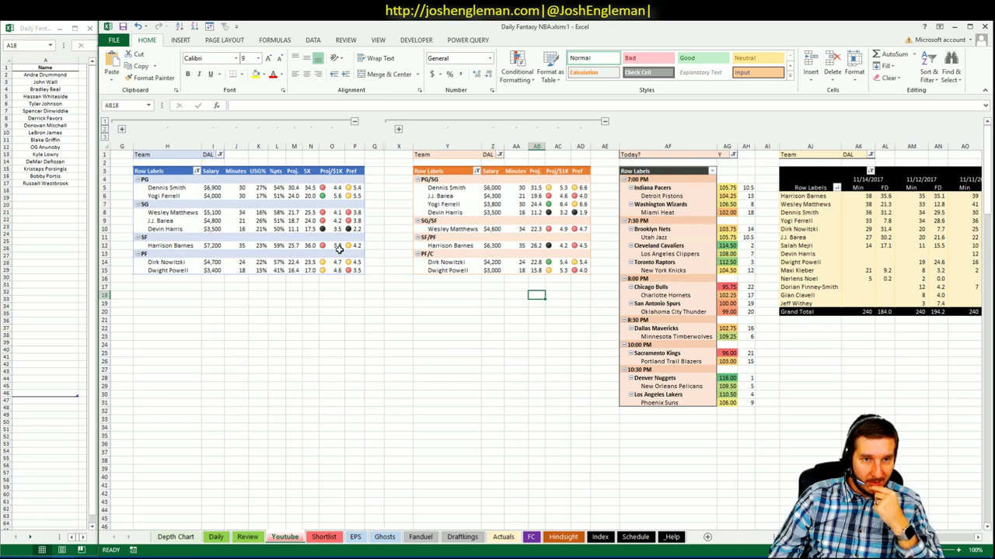
left_click(220, 155)
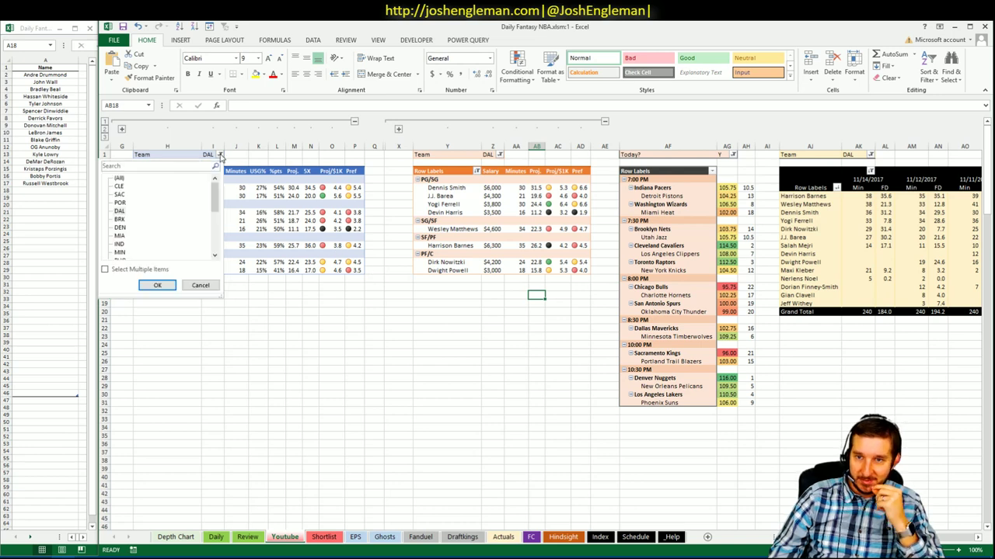
- Switch the left and middle pivots' Team filter to MIN
left_click(119, 252)
left_click(158, 285)
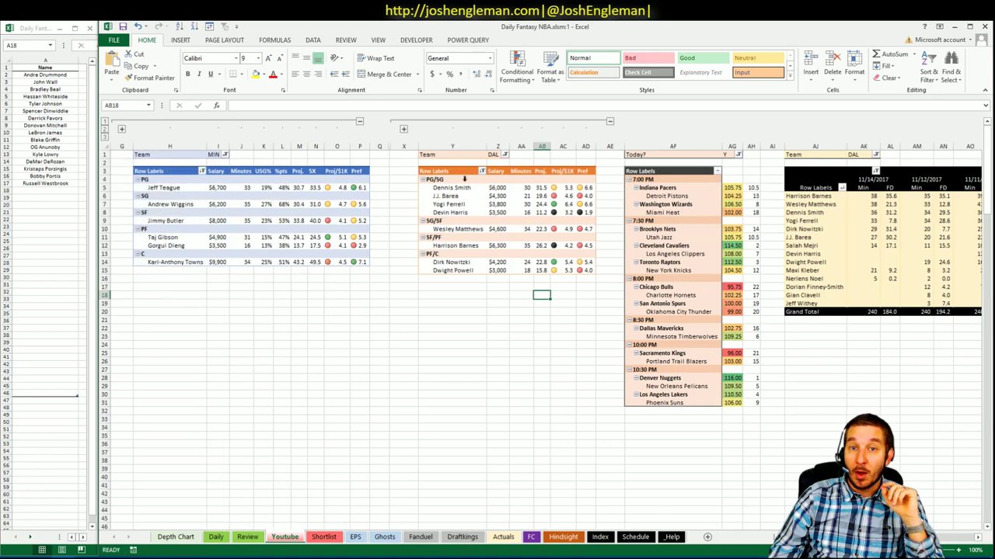
left_click(505, 154)
left_click_drag(499, 198, 499, 227)
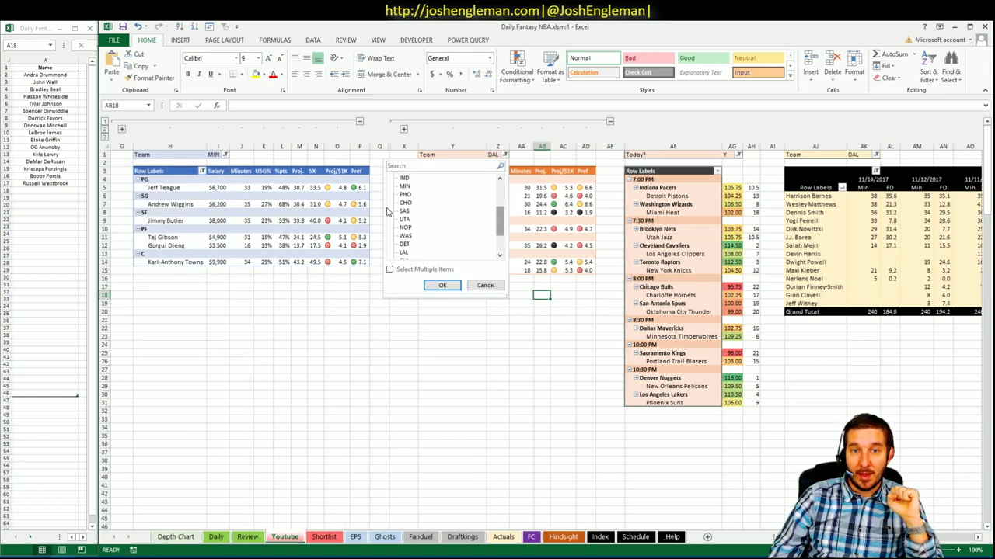
left_click(404, 189)
left_click(440, 285)
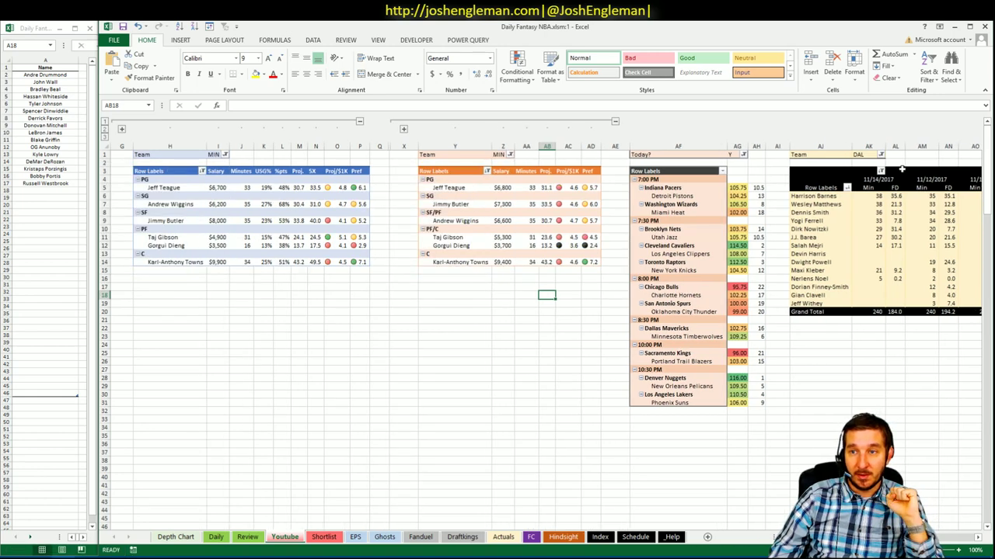
- Change the right pivot's Team filter from DAL to MIN and check Jimmy Butler's 30.5 FD
left_click(881, 154)
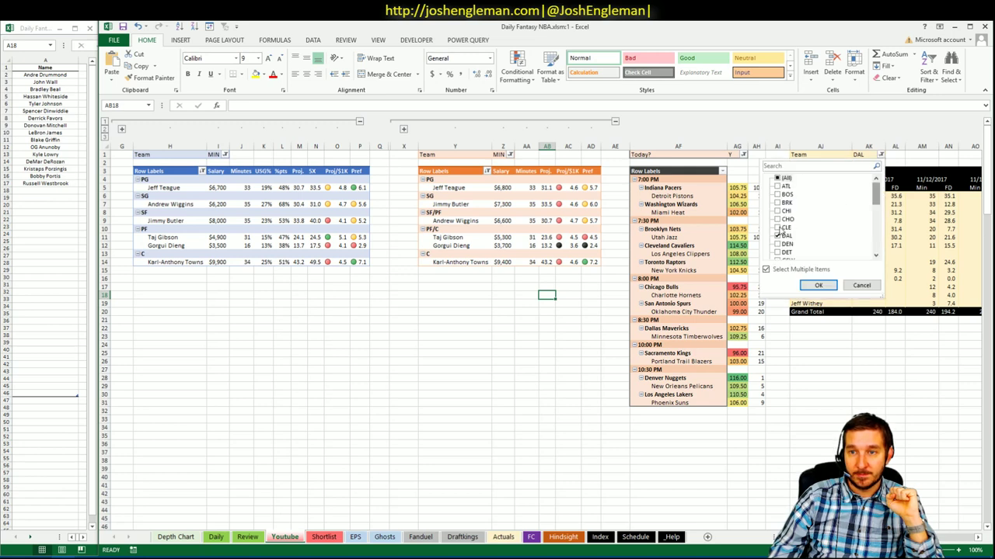
left_click(786, 236)
left_click(875, 255)
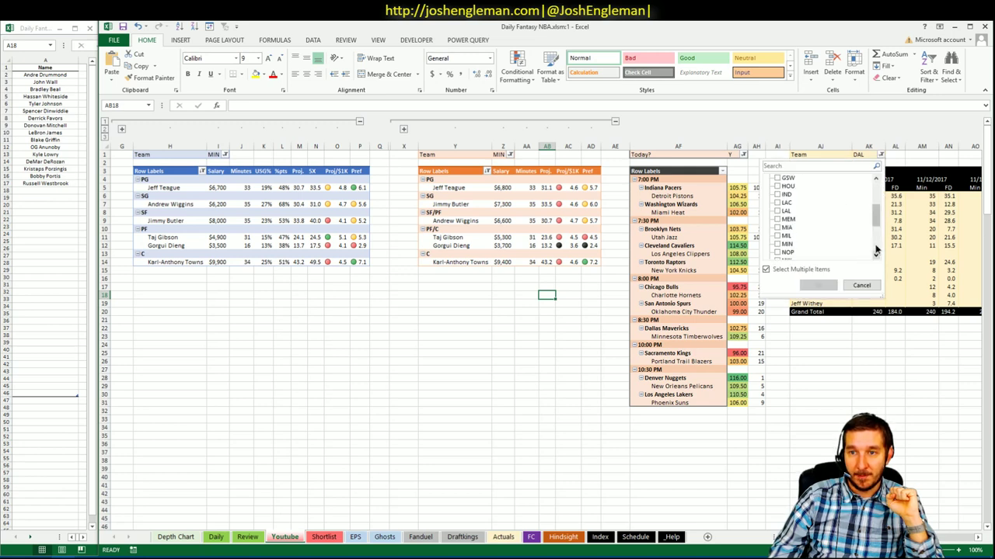
left_click(780, 245)
left_click(819, 285)
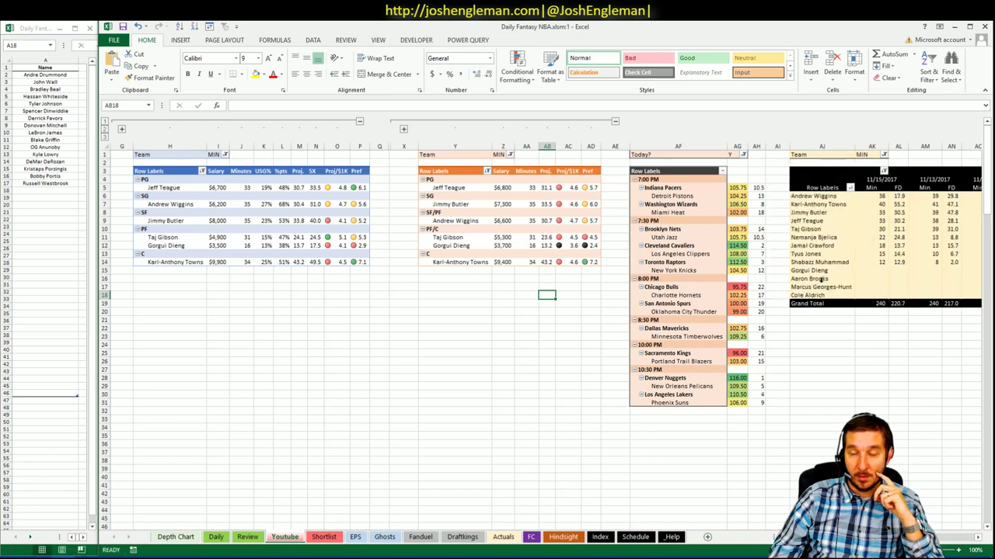
left_click(899, 212)
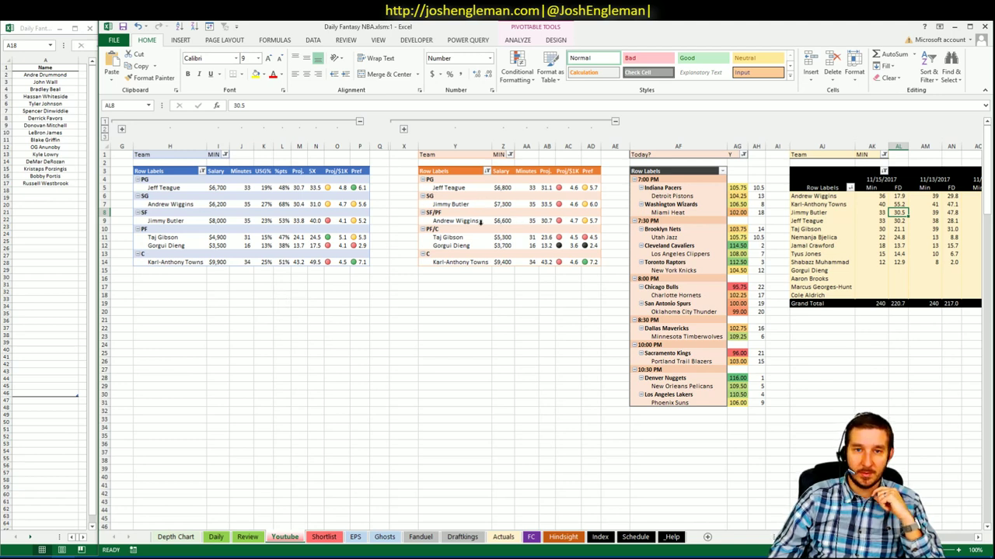
left_click(479, 221)
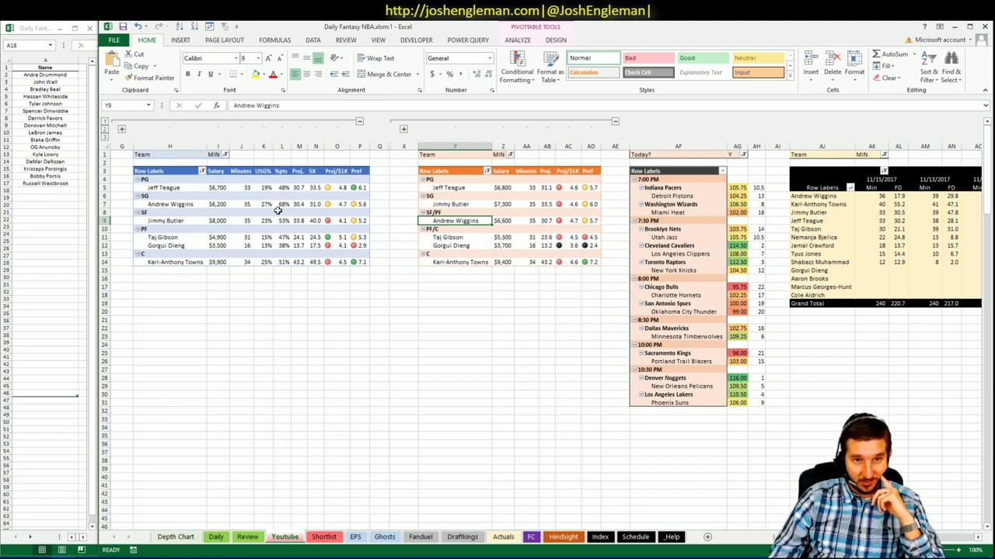
left_click(432, 270)
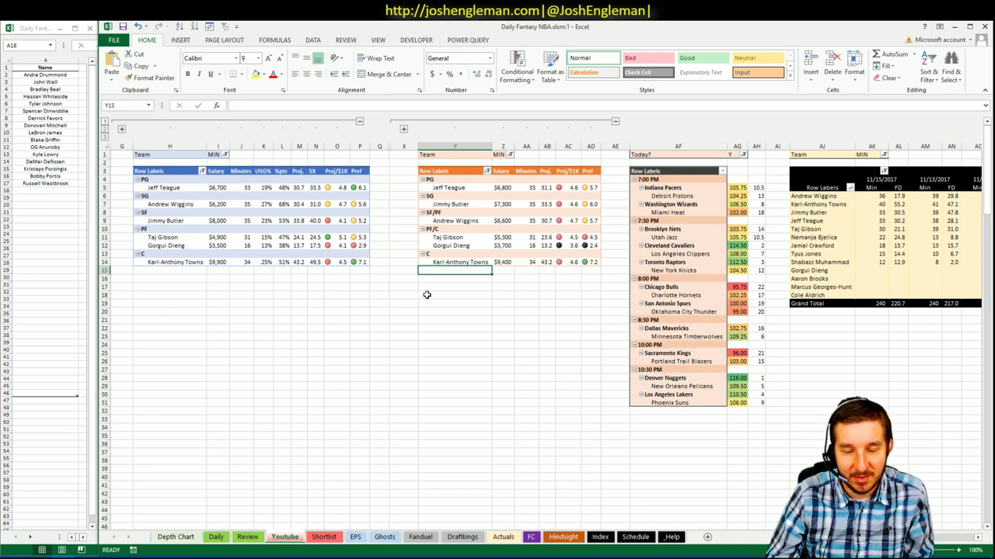
left_click(263, 302)
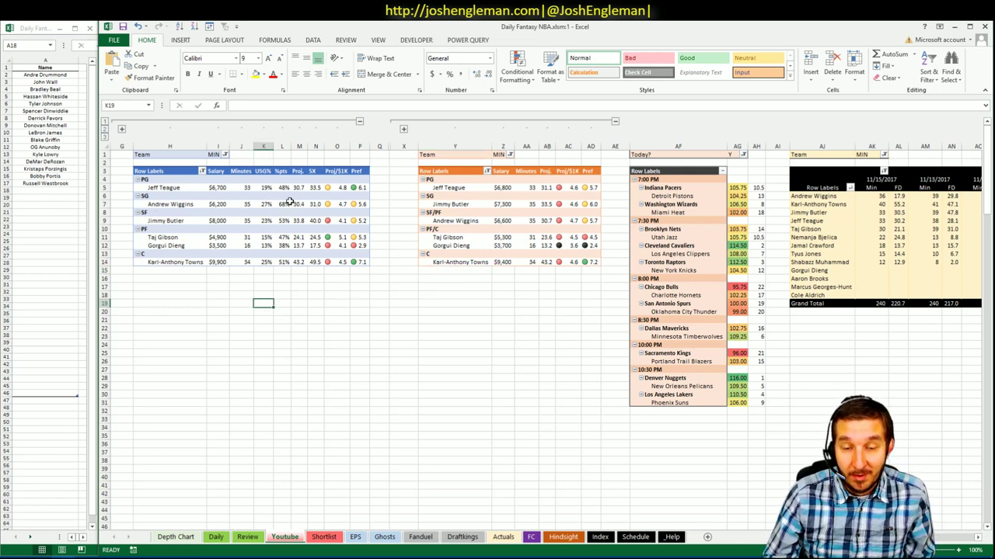
left_click(471, 221)
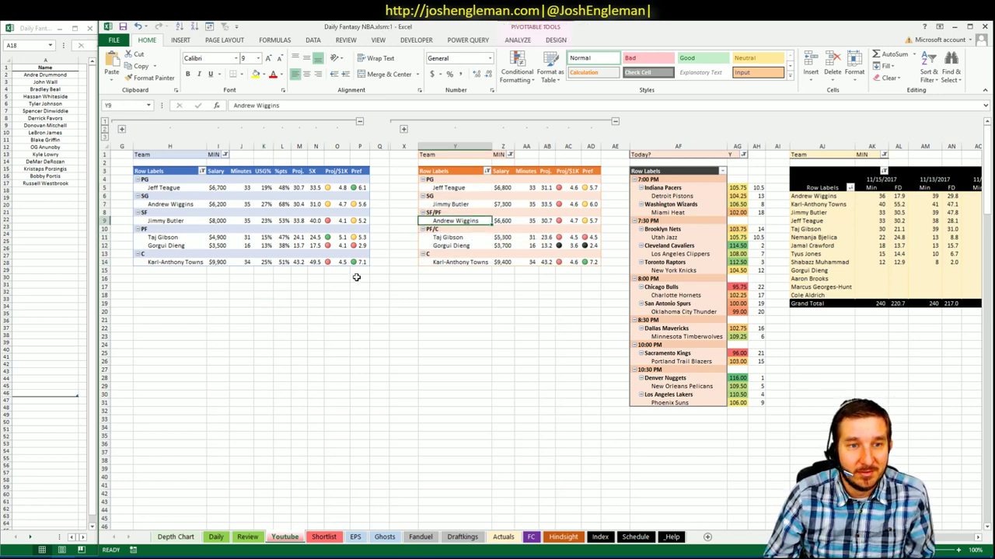
left_click(337, 319)
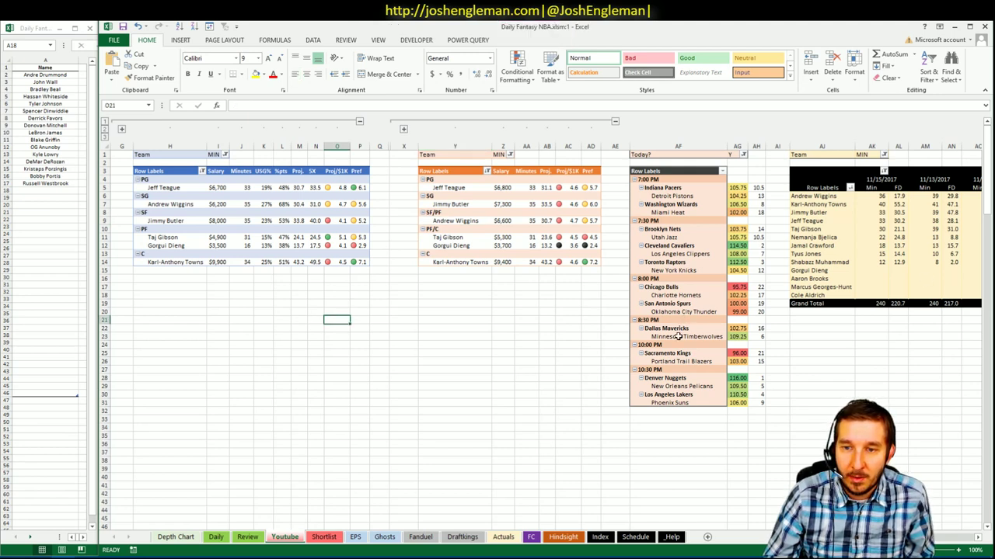
left_click(299, 278)
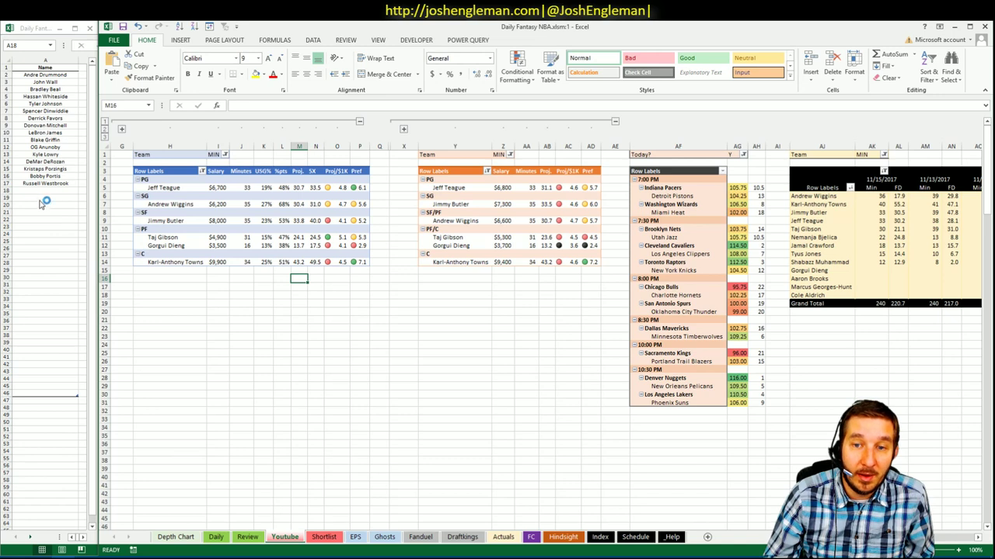
left_click(44, 190)
- Add Karl-Anthony Towns to the shortlist in cell A18
type("K")
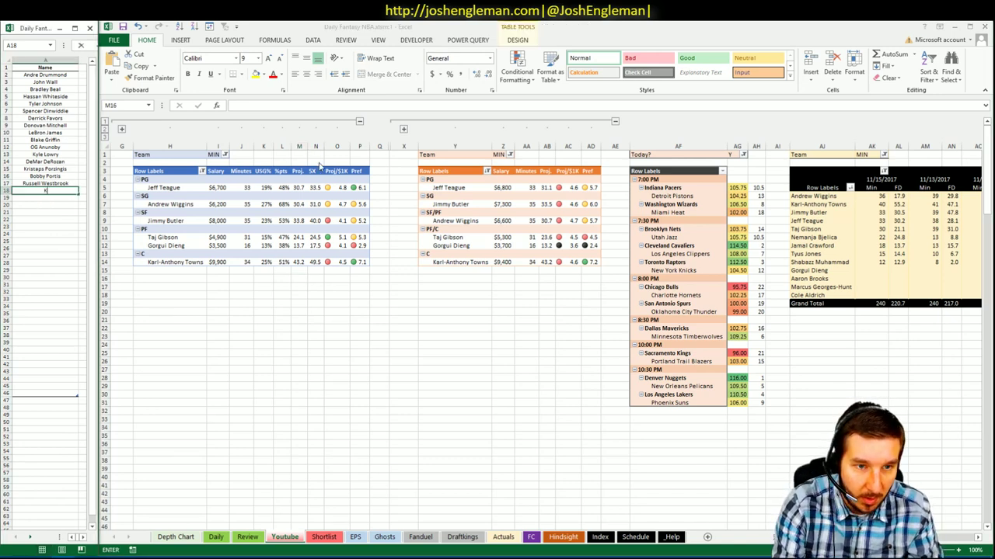
type("arl-Anthony")
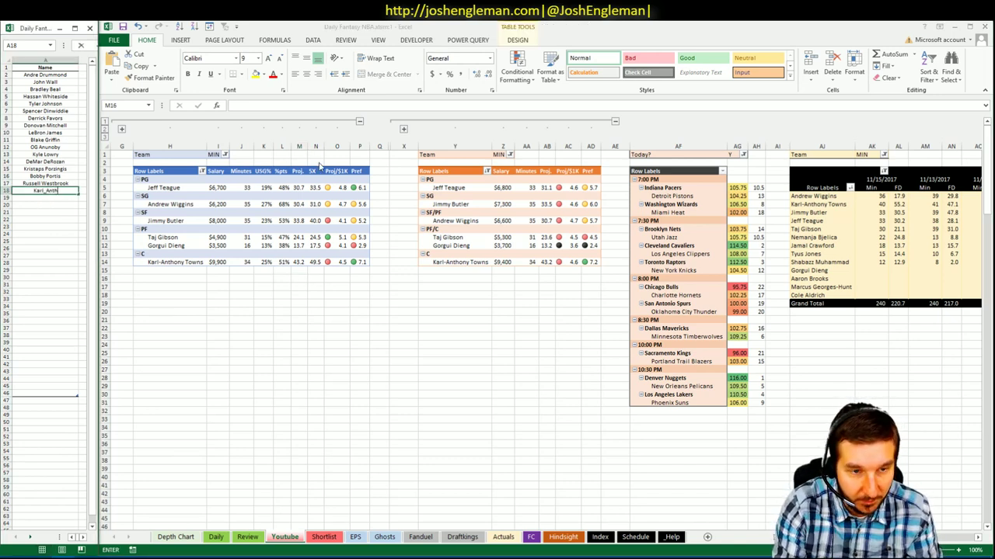
key("BackSpace")
key("BackSpace")
key("BackSpace")
key("BackSpace")
key("BackSpace")
key("BackSpace")
key("BackSpace")
key("BackSpace")
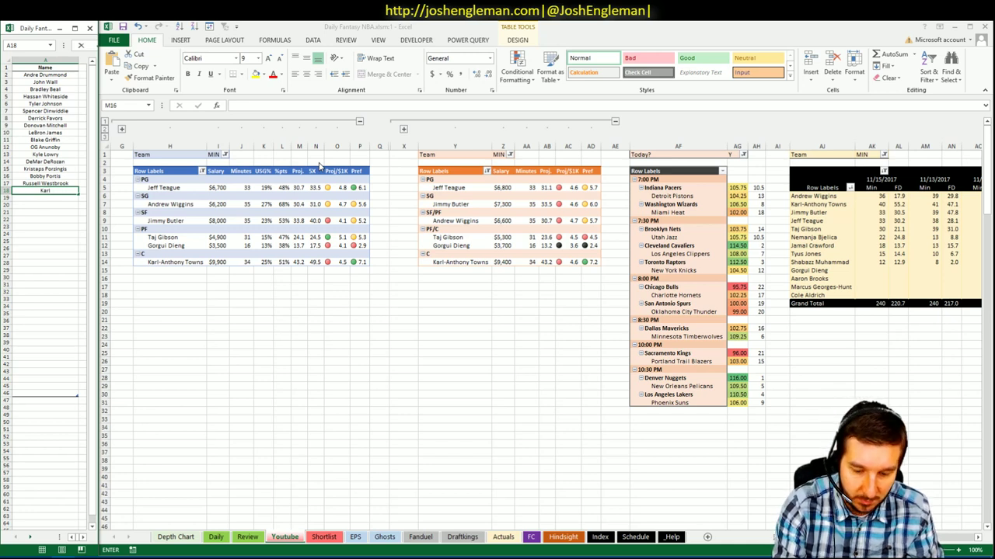
type("-Anthony Towns")
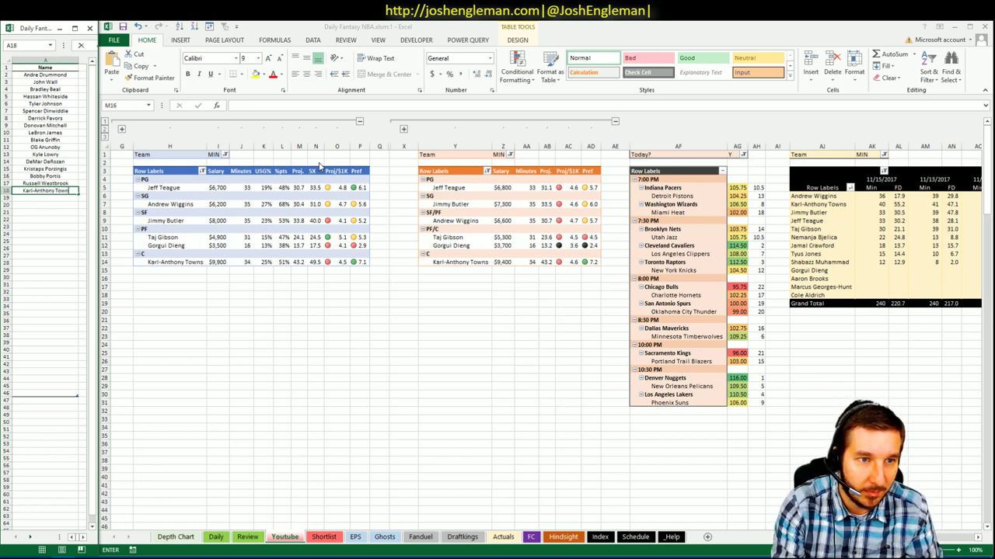
key("ctrl+Return")
key("Return")
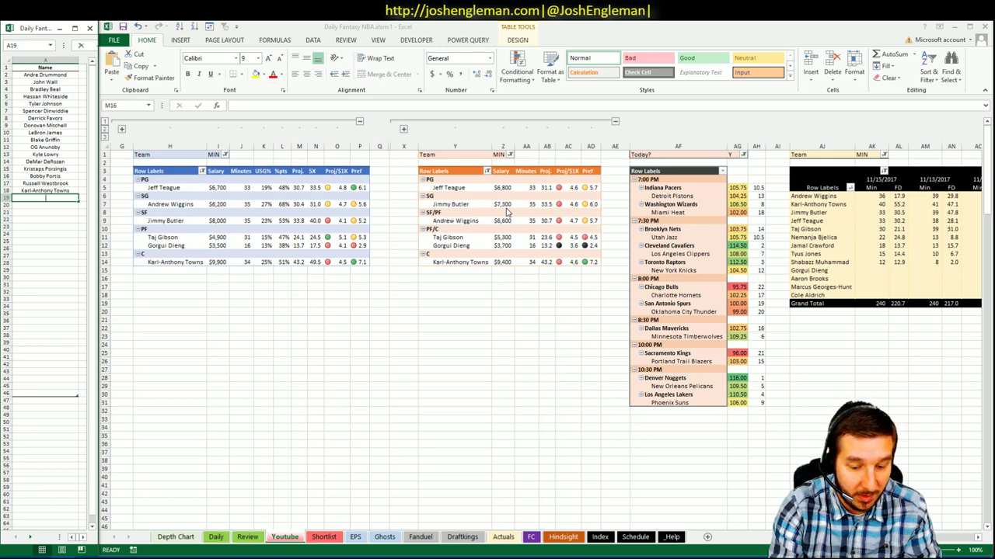
- Add Taj Gibson in A19, then switch to the Fantasy Cruncher browser window
type("Taj Gibson")
key("Return")
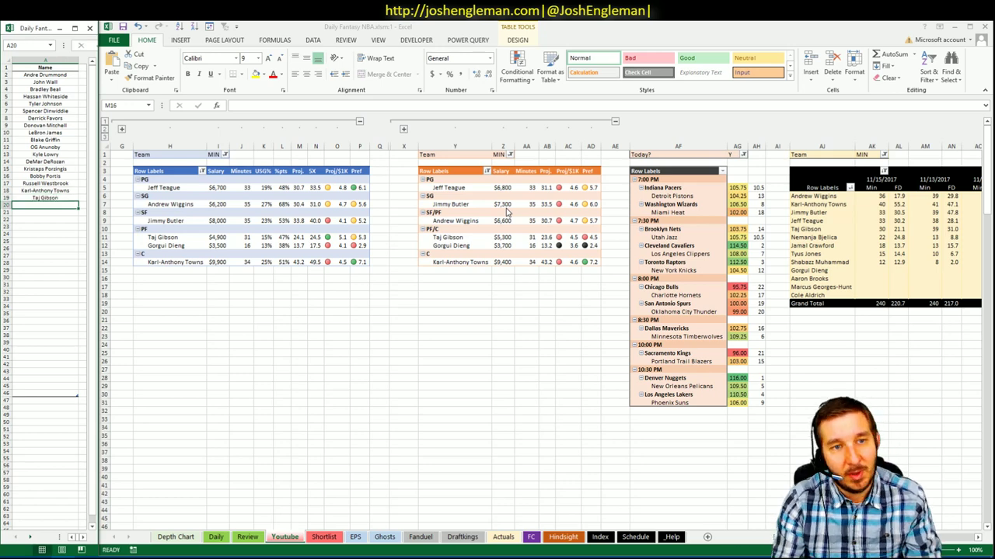
left_click(39, 553)
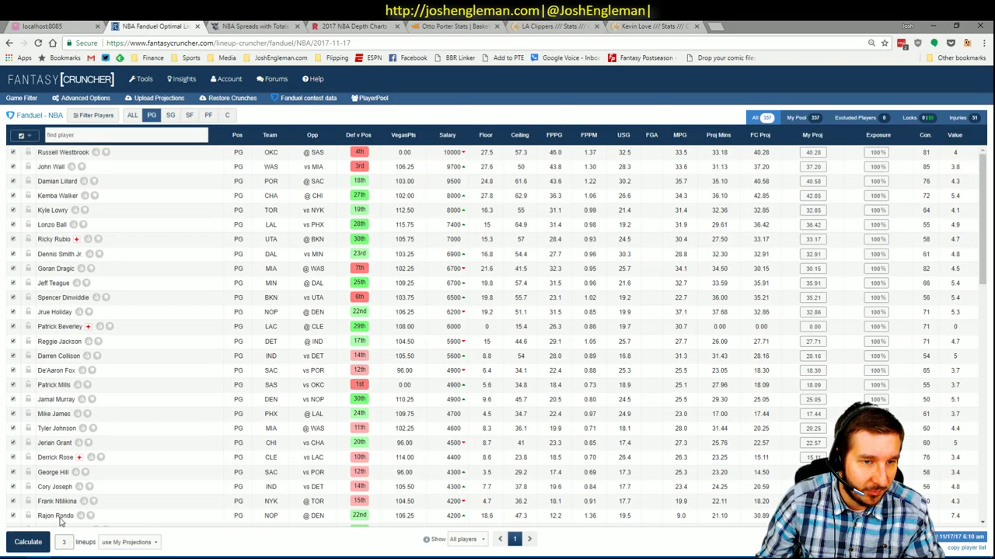
- Filter the pool to centers, check Karl-Anthony Towns's game log, then return to Excel
left_click(171, 115)
left_click(208, 116)
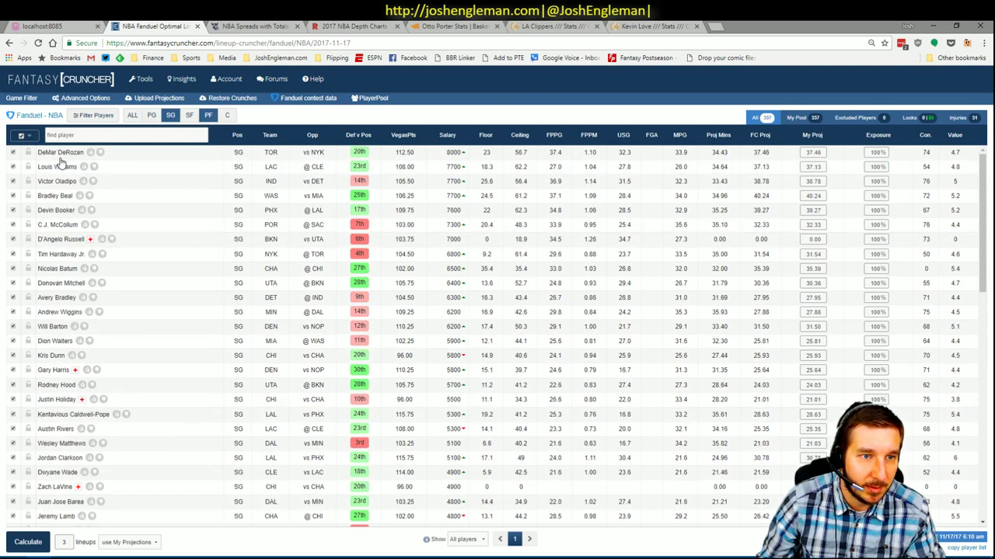
left_click(68, 168)
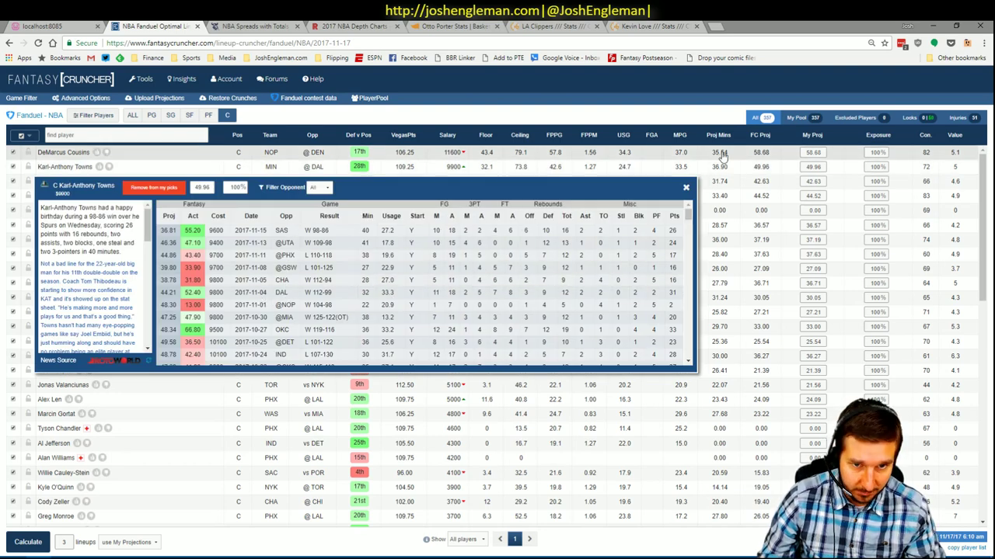
left_click(233, 159)
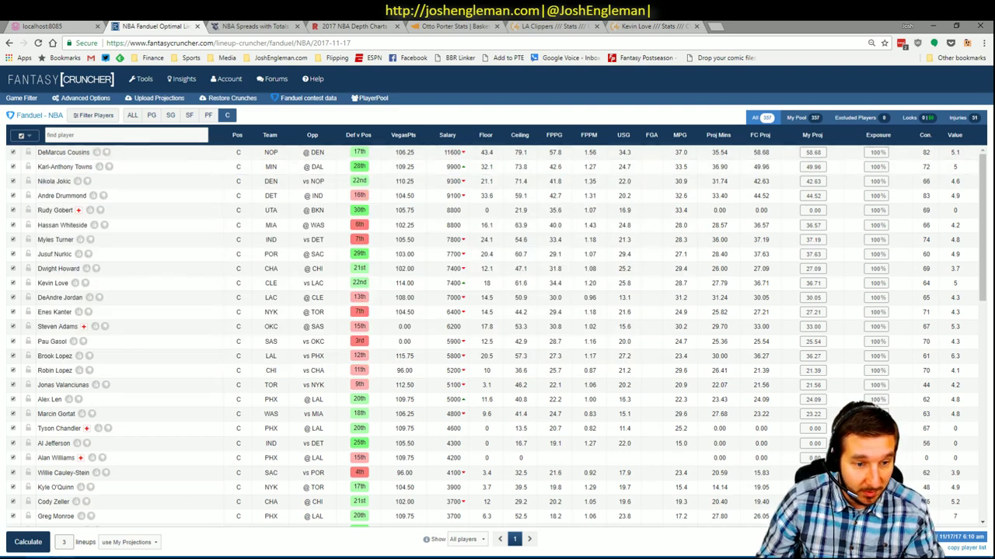
mouse_move(78, 556)
left_click(47, 501)
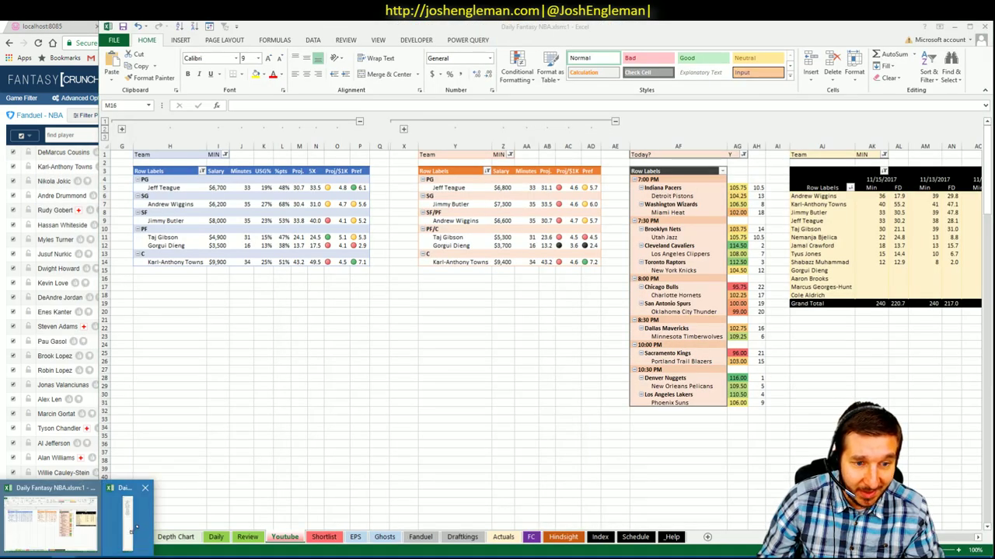
- Scroll the main sheet to view the MIN minutes pivot totals: 1440 minutes, 1339.7 FD
left_click(47, 505)
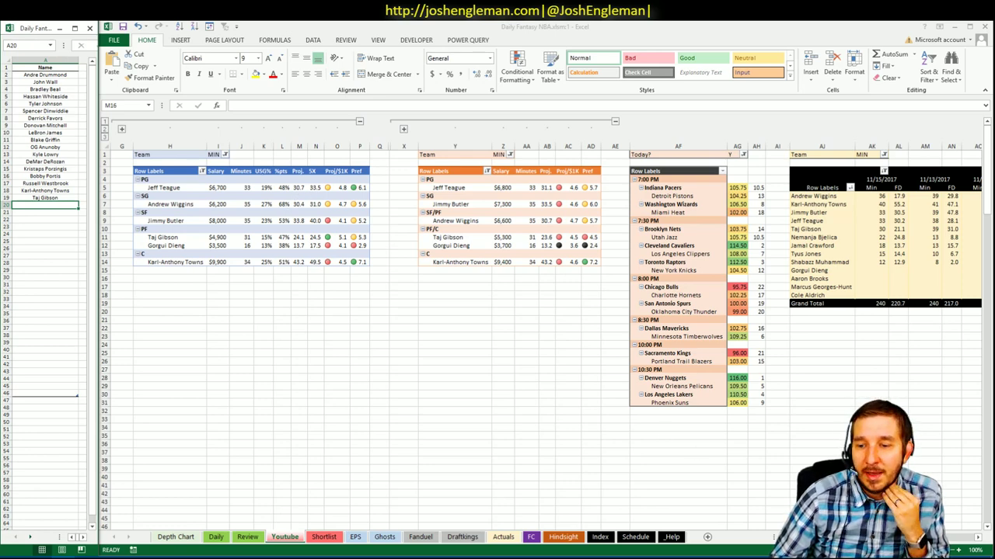
left_click(300, 277)
scroll(544, 327, "right", 5)
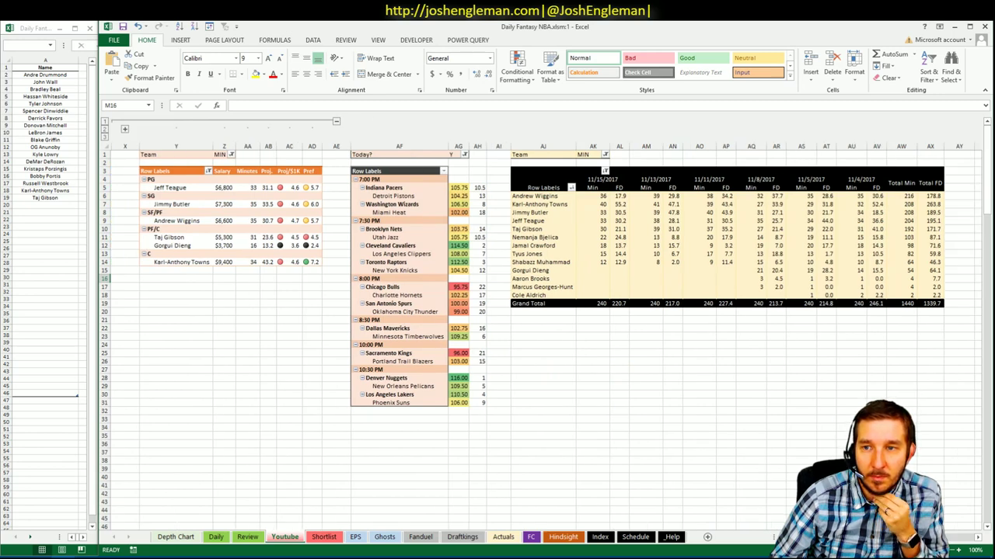
scroll(544, 327, "left", 5)
- Add Jeff Teague to shortlist row 20 and scroll the sheet to review
left_click(56, 205)
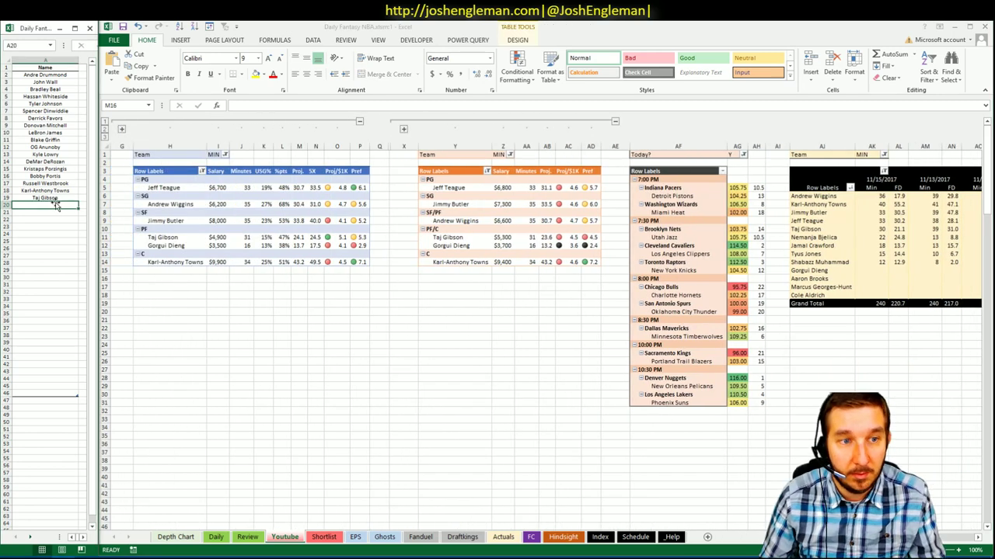
type("Jeff")
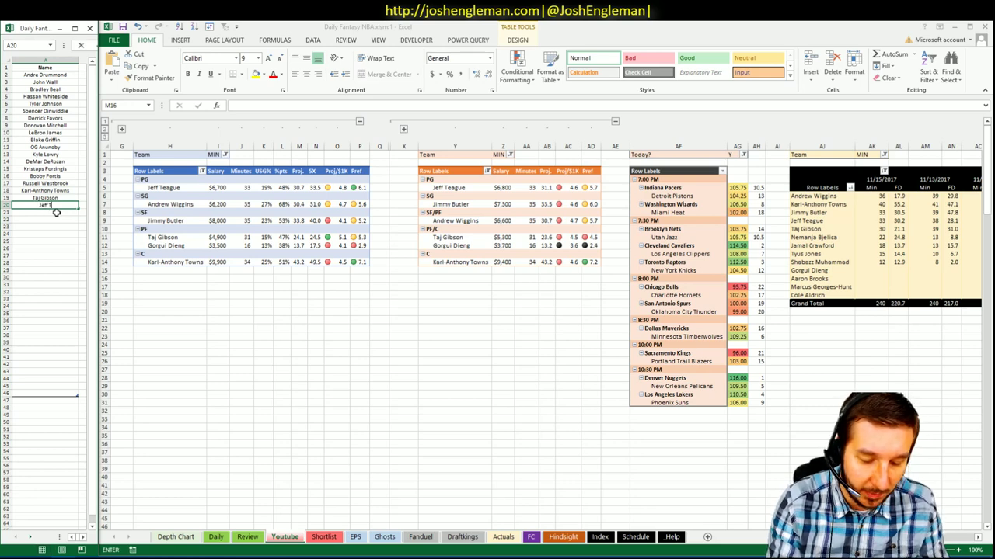
type(" Teague")
key("Return")
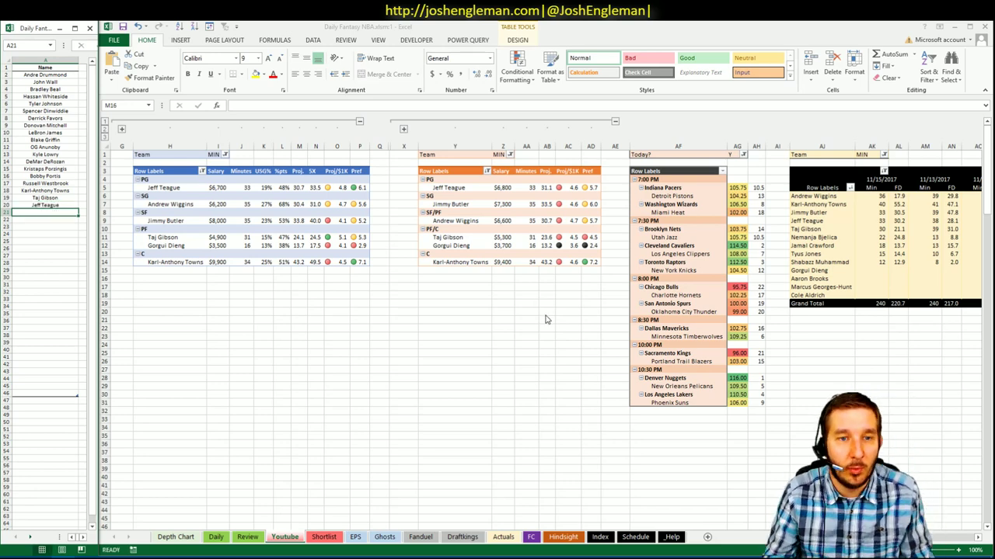
scroll(736, 328, "right", 6)
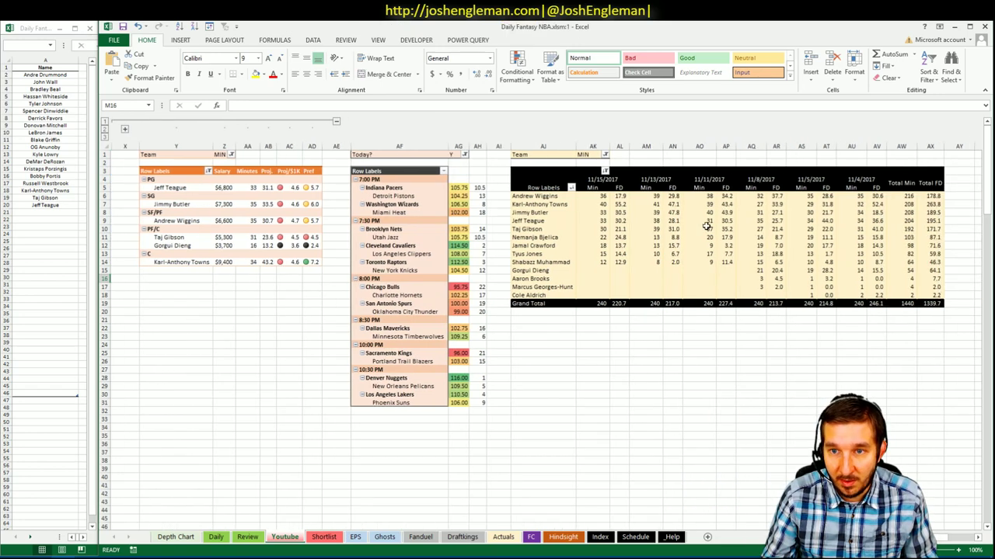
scroll(546, 323, "left", 6)
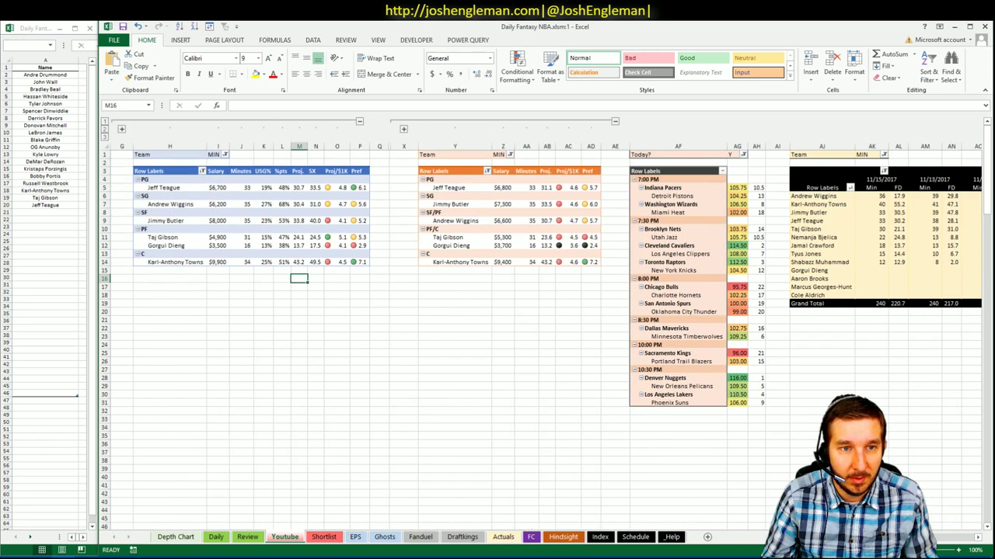
scroll(544, 326, "right", 6)
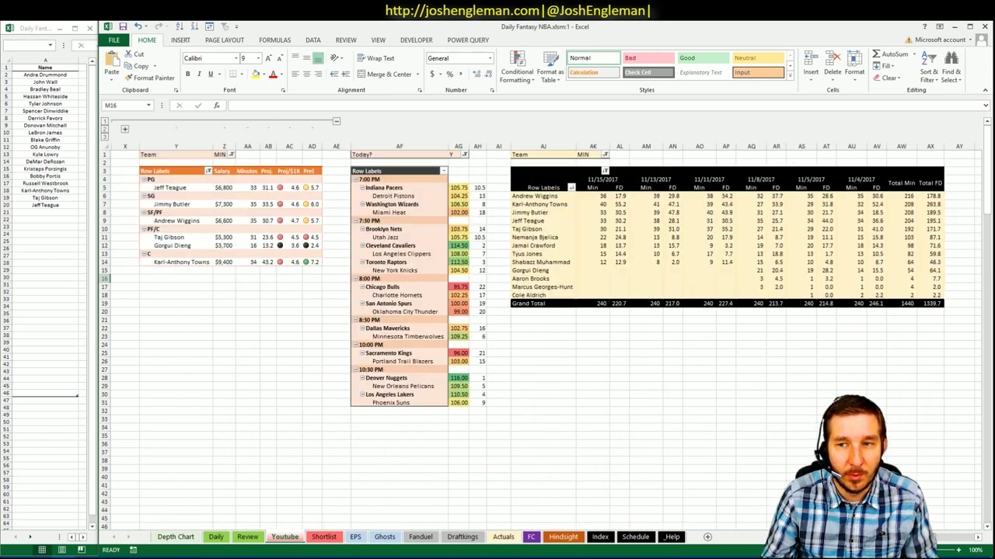
scroll(544, 327, "left", 5)
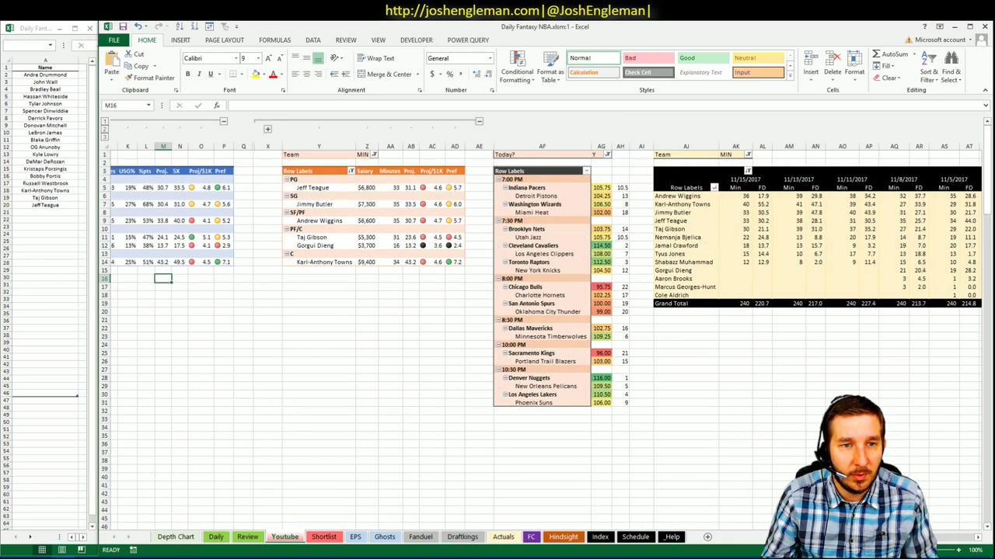
scroll(544, 326, "right", 7)
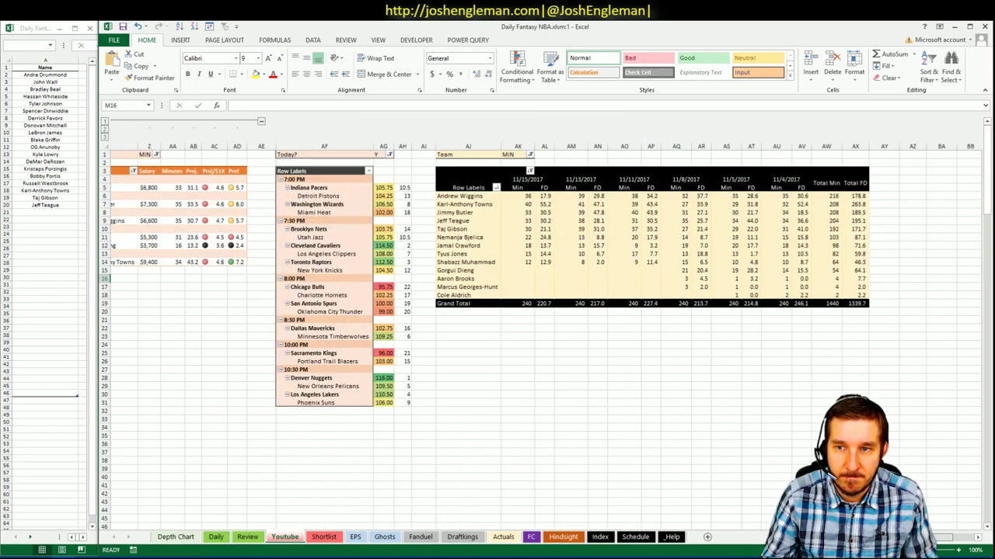
scroll(544, 326, "left", 6)
- Add Jimmy Butler to shortlist row 21, then return to the main pivot sheet
left_click(68, 212)
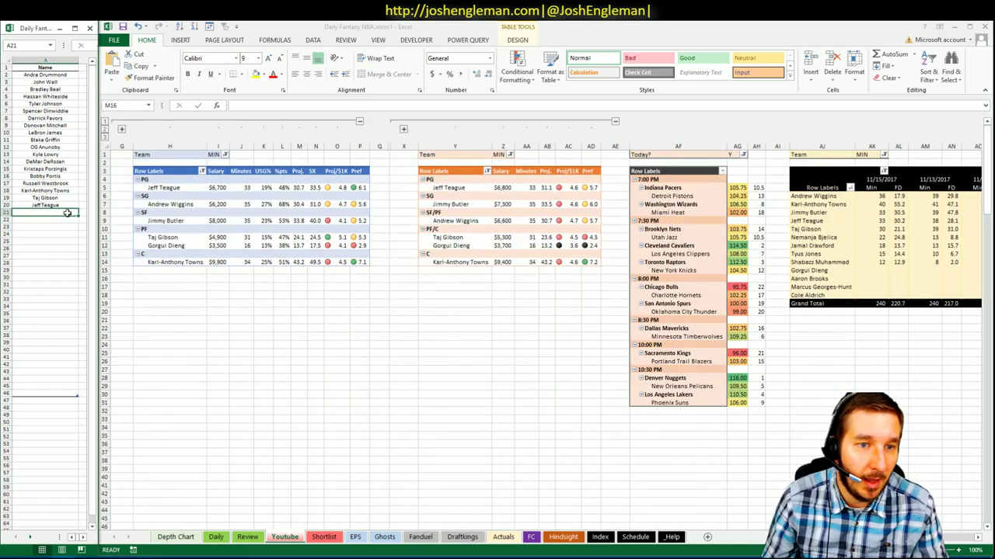
type("Aimmy Butler")
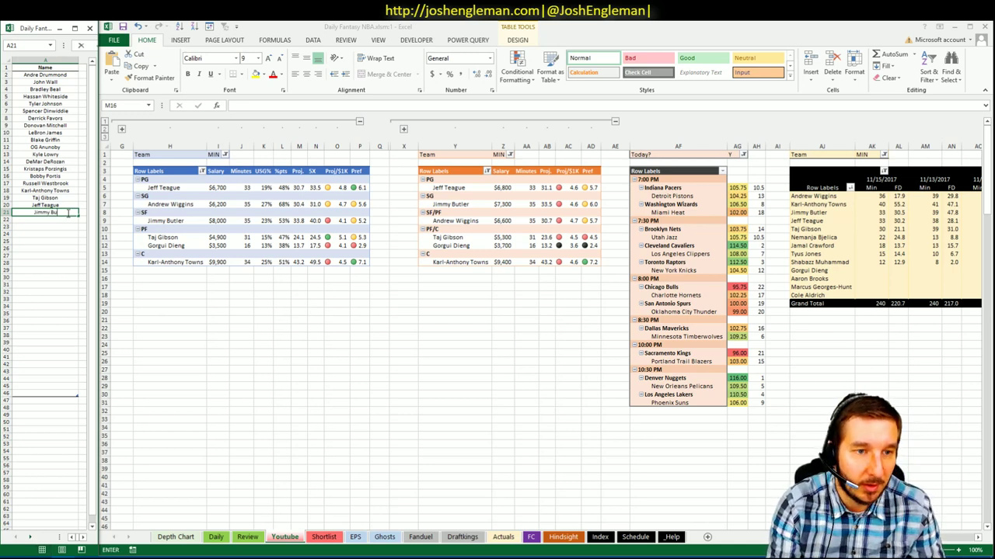
key("Return")
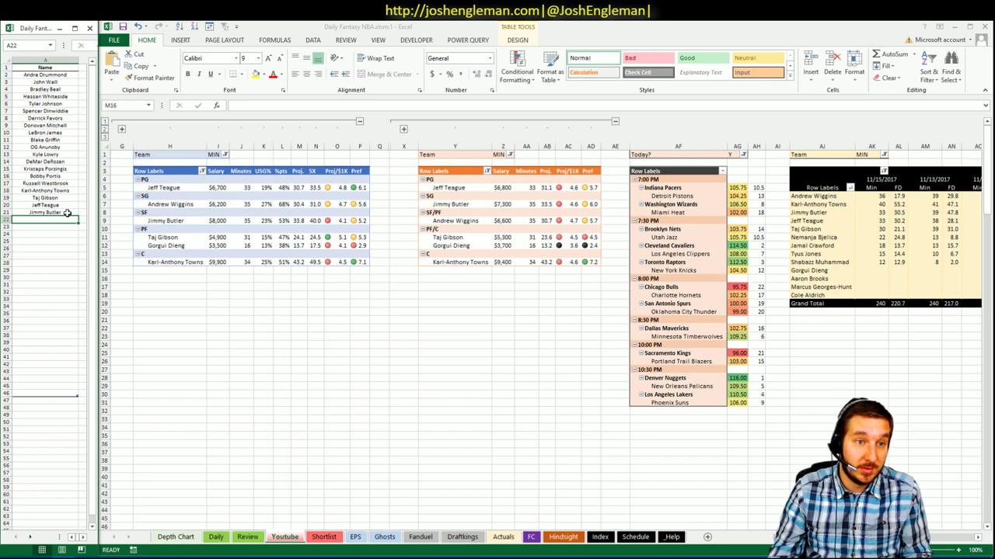
left_click(67, 232)
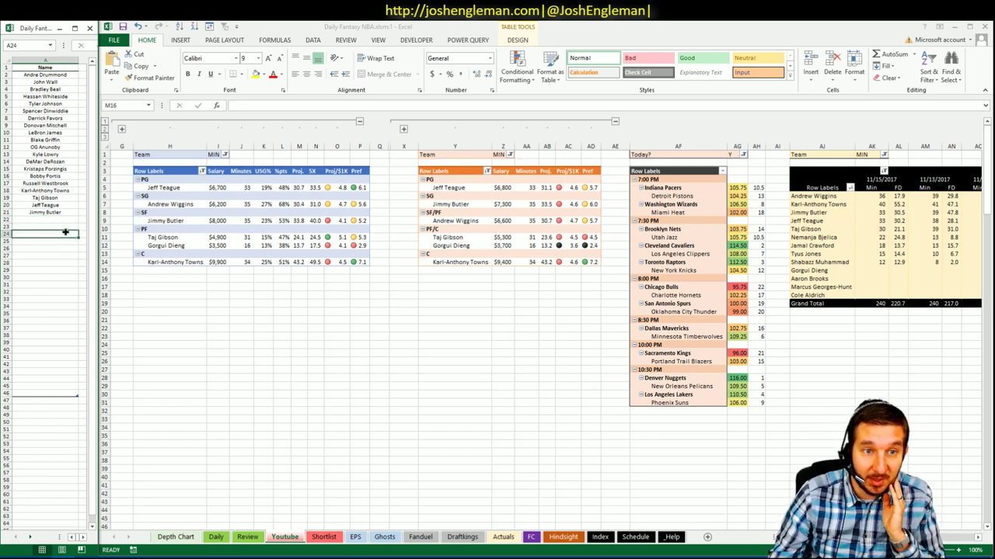
left_click(199, 296)
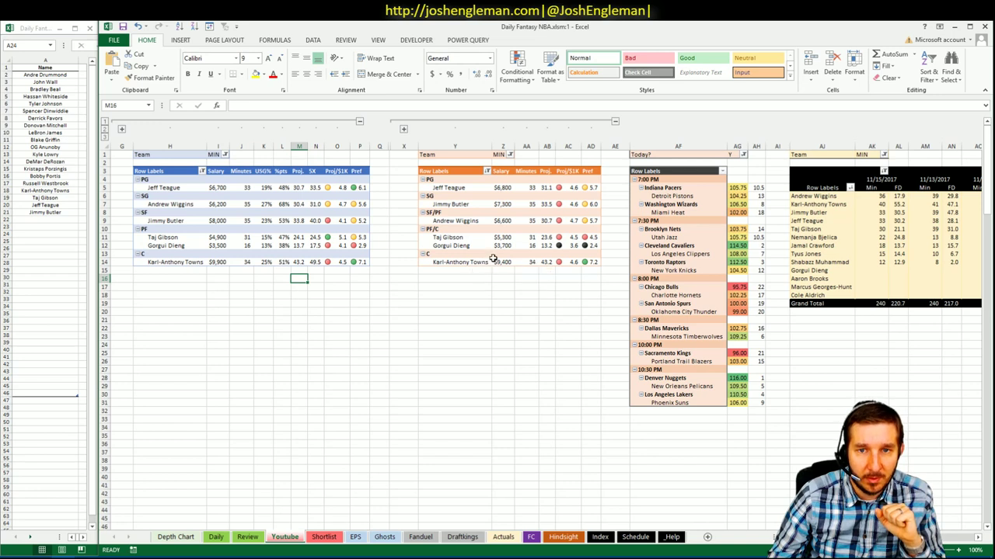
left_click(528, 396)
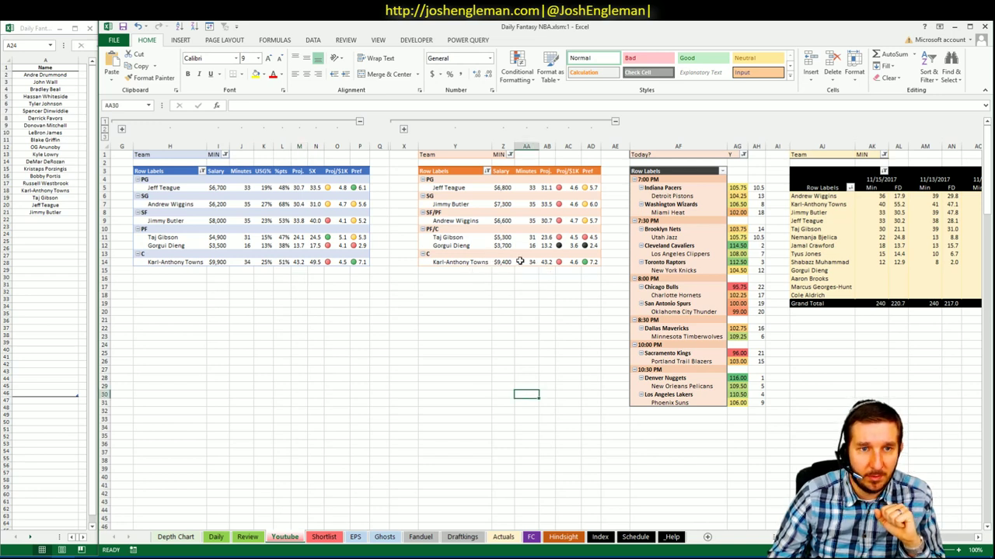
left_click(510, 303)
left_click(225, 155)
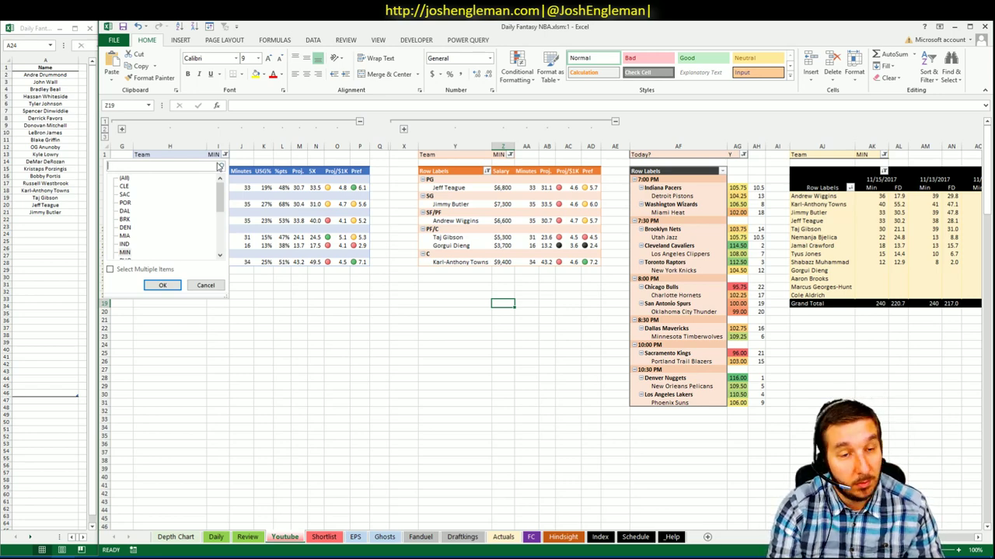
- Search 'sac' to filter the left and middle pivots to SAC
type("sac")
key("Return")
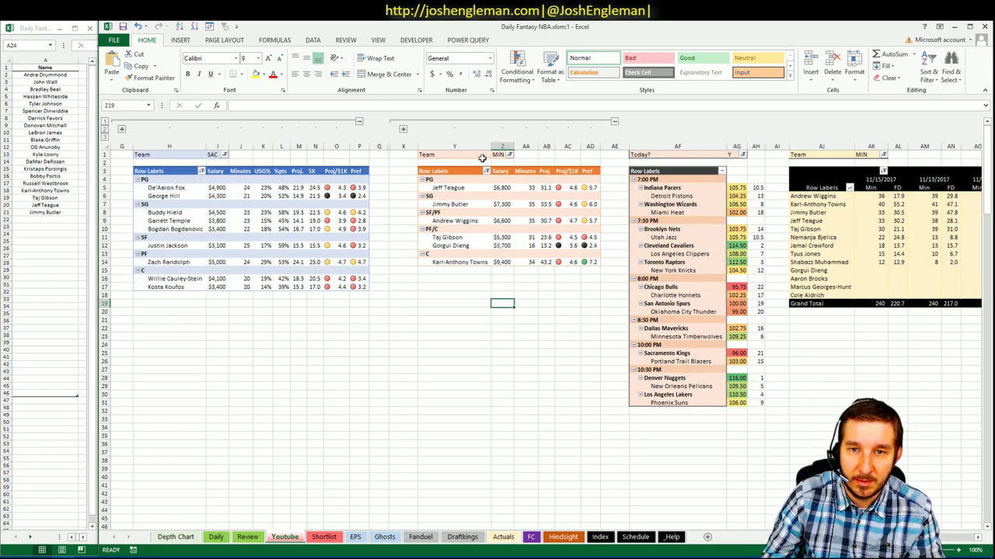
left_click(511, 154)
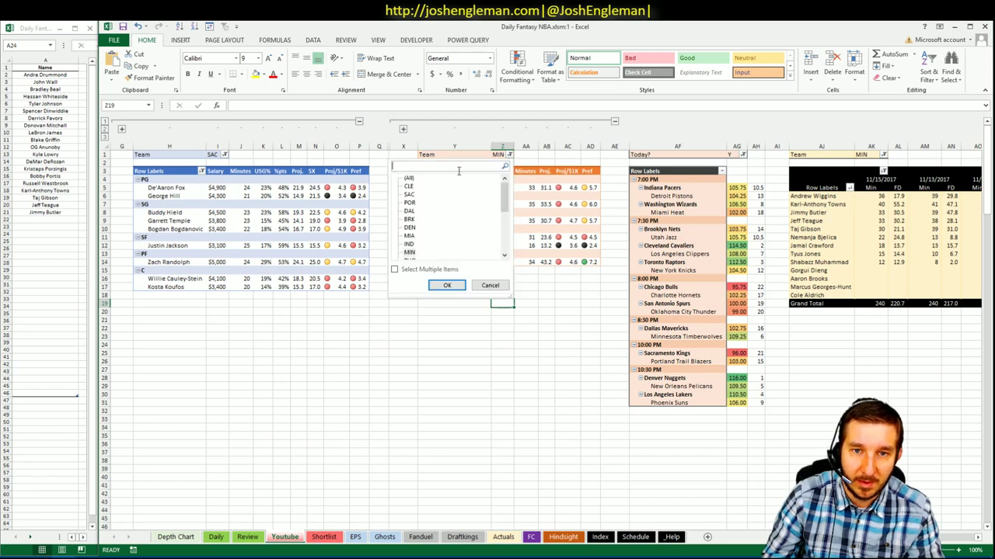
type("sac")
left_click(446, 285)
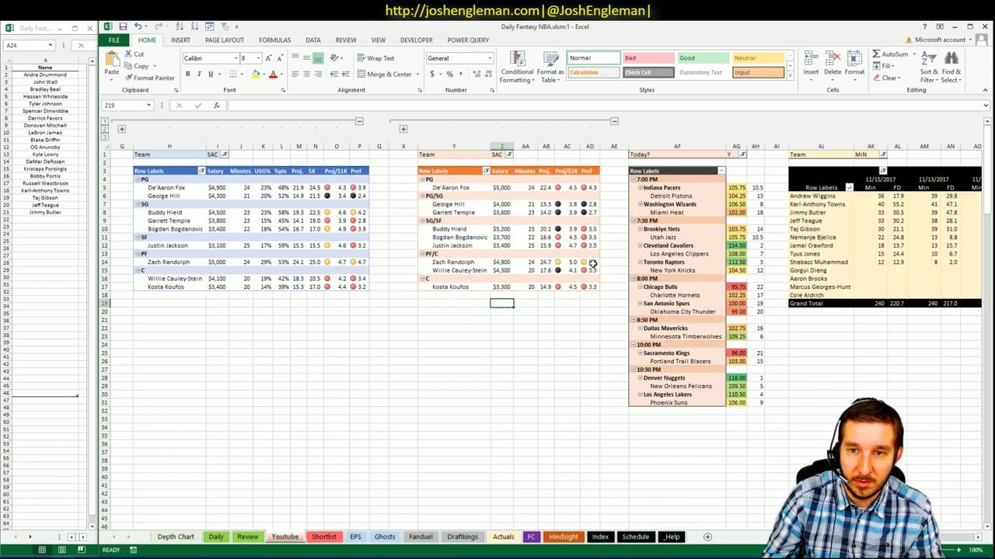
- Filter the minutes-history pivot to SAC by searching 'sac' in its team list
left_click(883, 155)
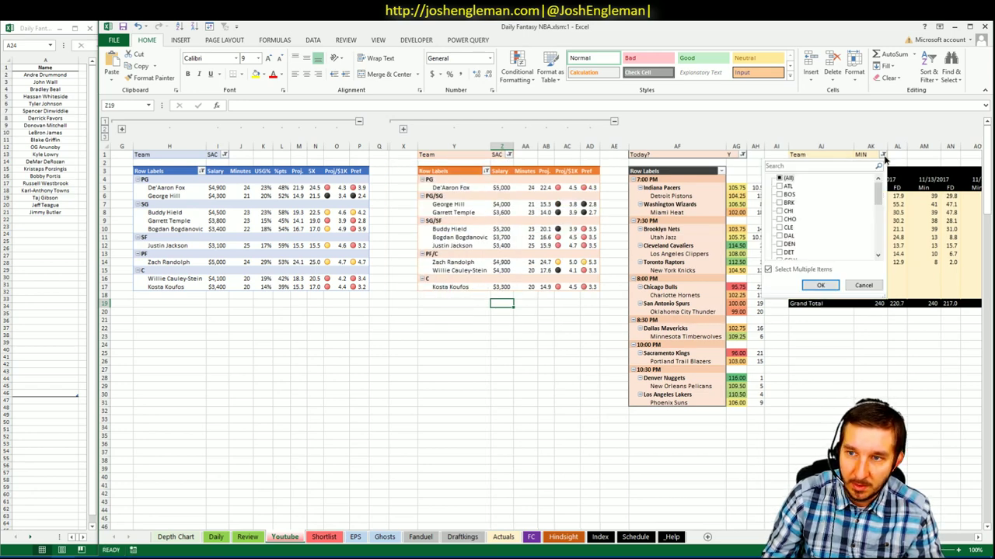
left_click(779, 166)
type("sac")
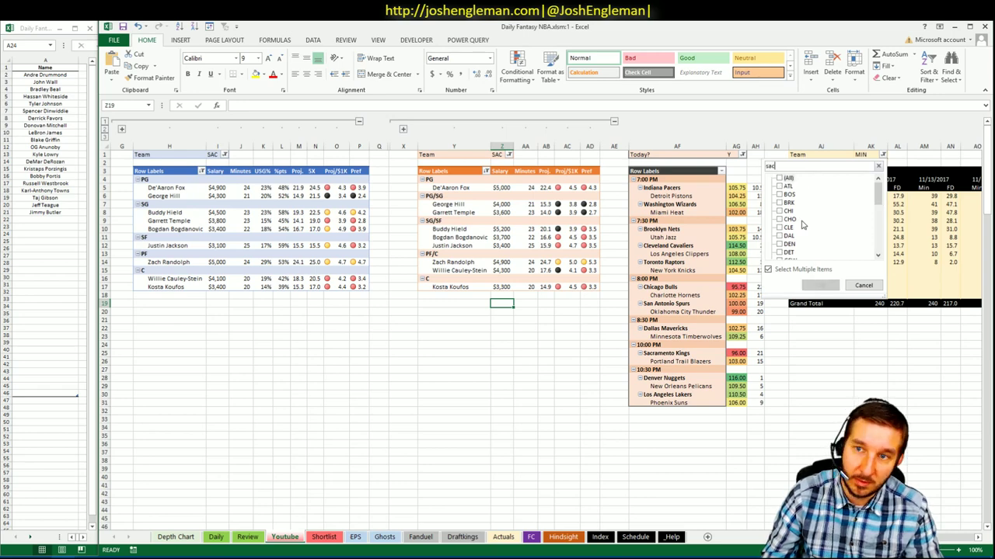
left_click(822, 285)
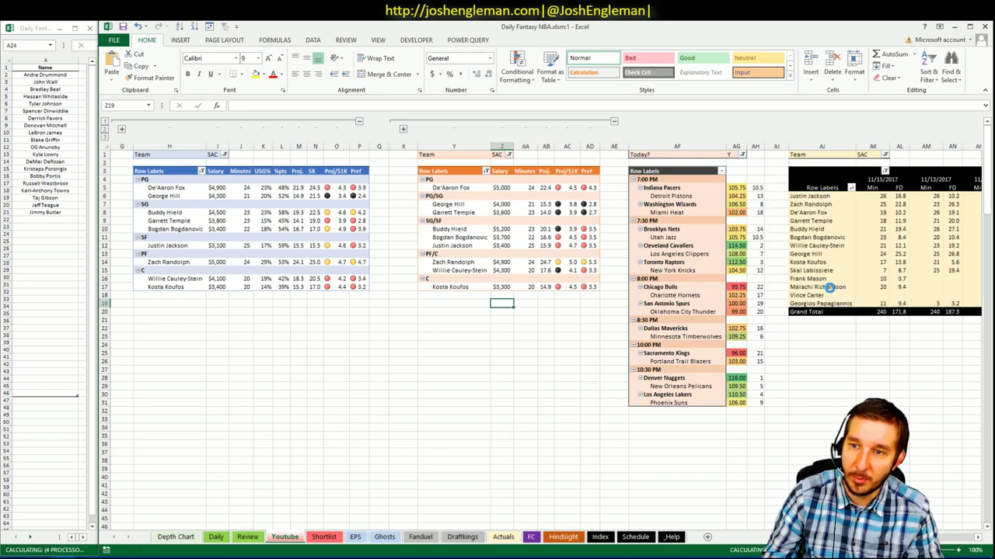
left_click(835, 353)
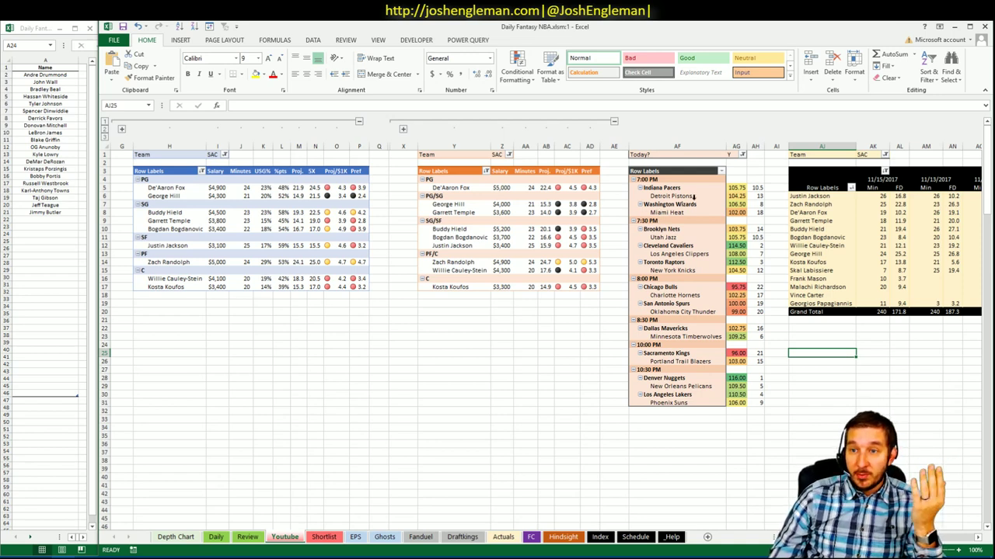
- Inspect the SAC players' minutes, including Skai Labissiere's, and the Kings' rank formulas
left_click_drag(883, 196, 883, 312)
left_click(877, 396)
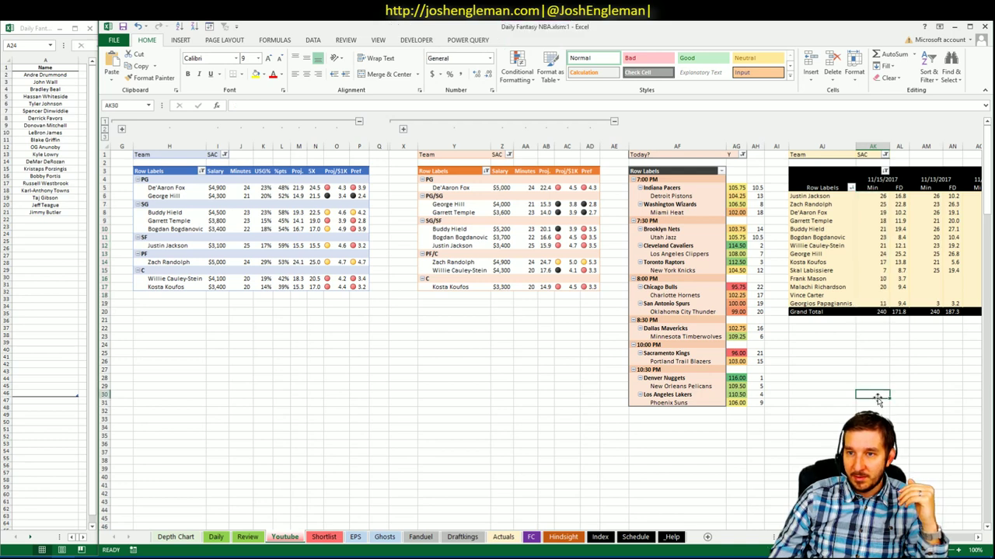
left_click(839, 386)
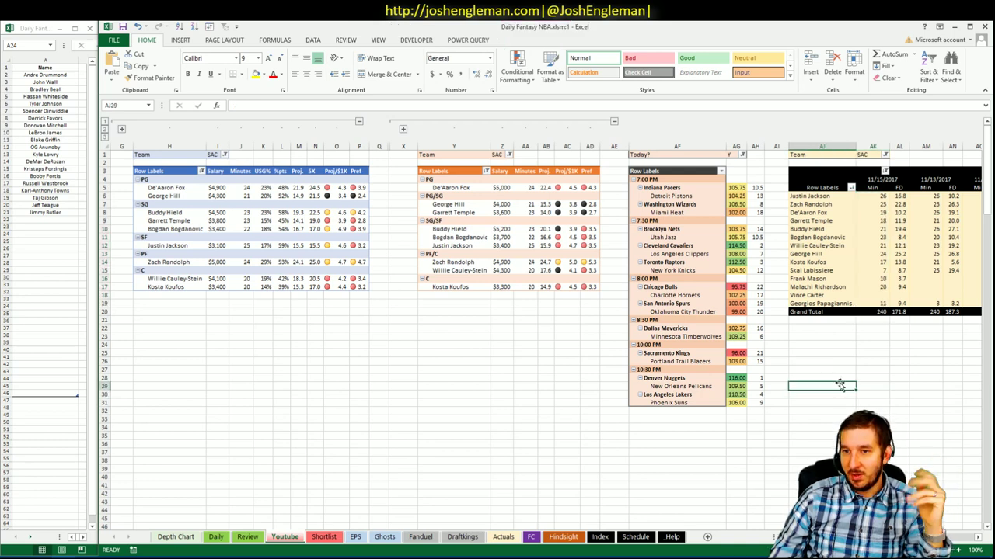
left_click(882, 270)
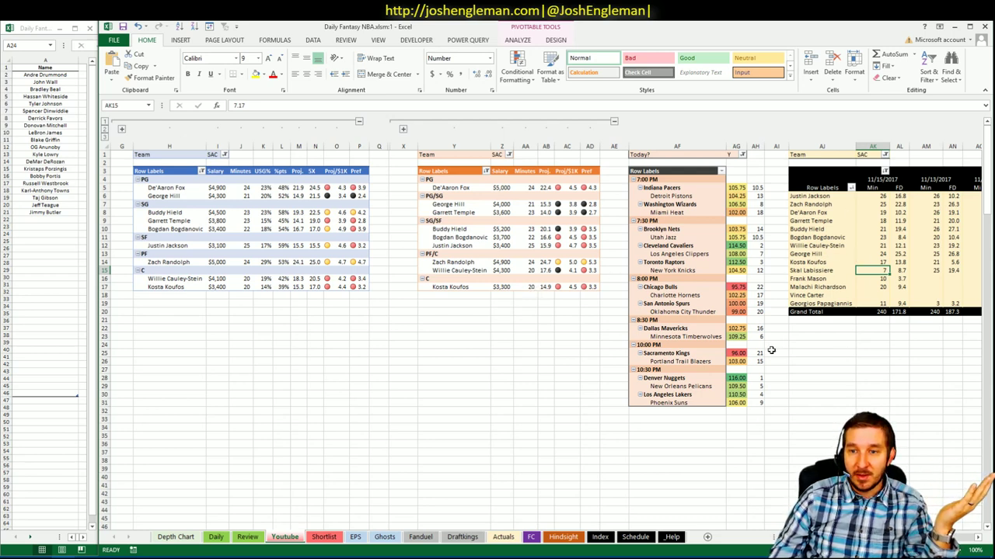
left_click(731, 353)
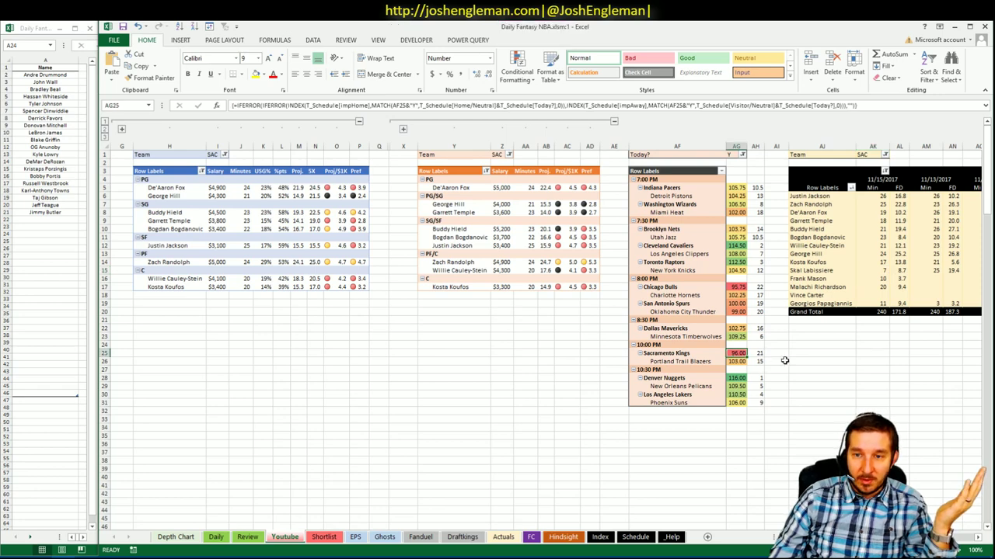
left_click(759, 354)
left_click(741, 288)
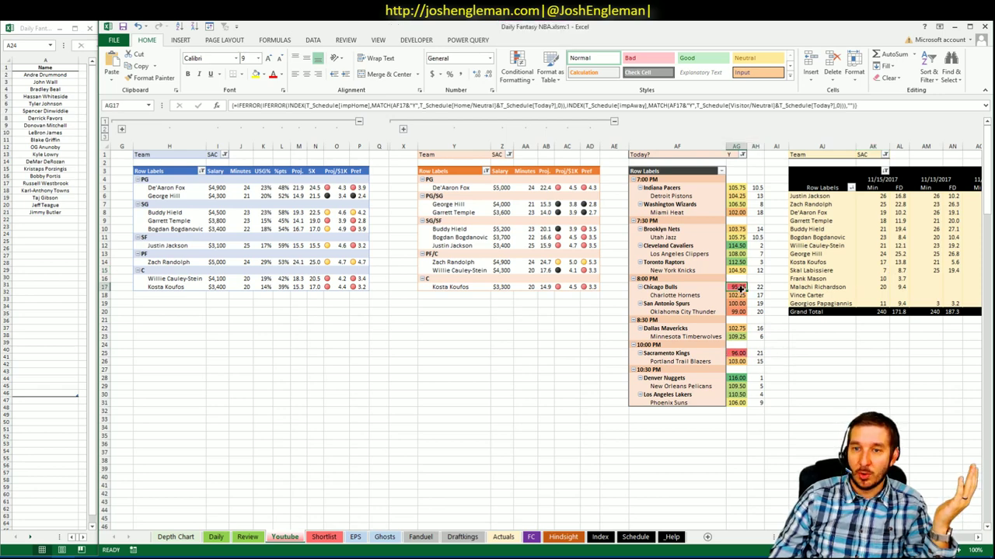
left_click(347, 328)
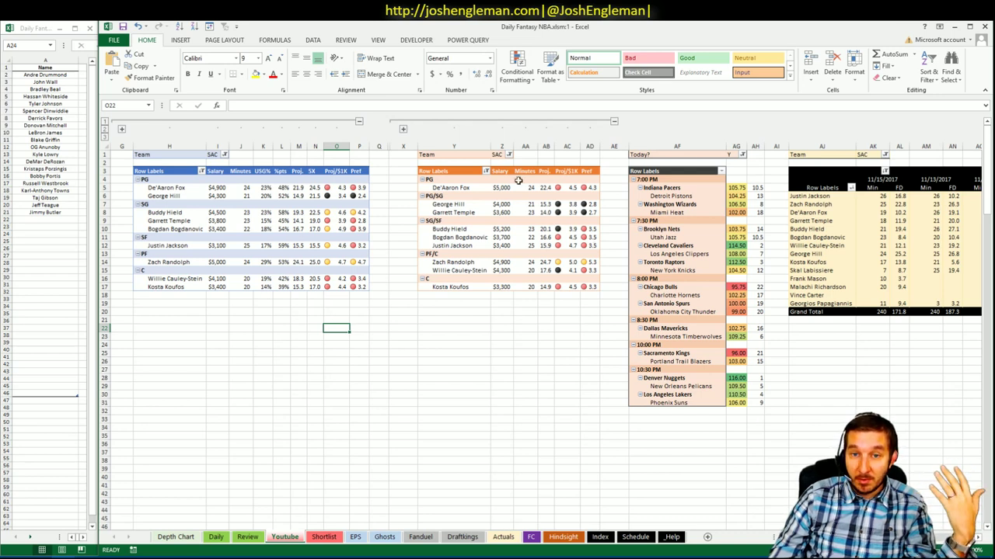
mouse_move(570, 204)
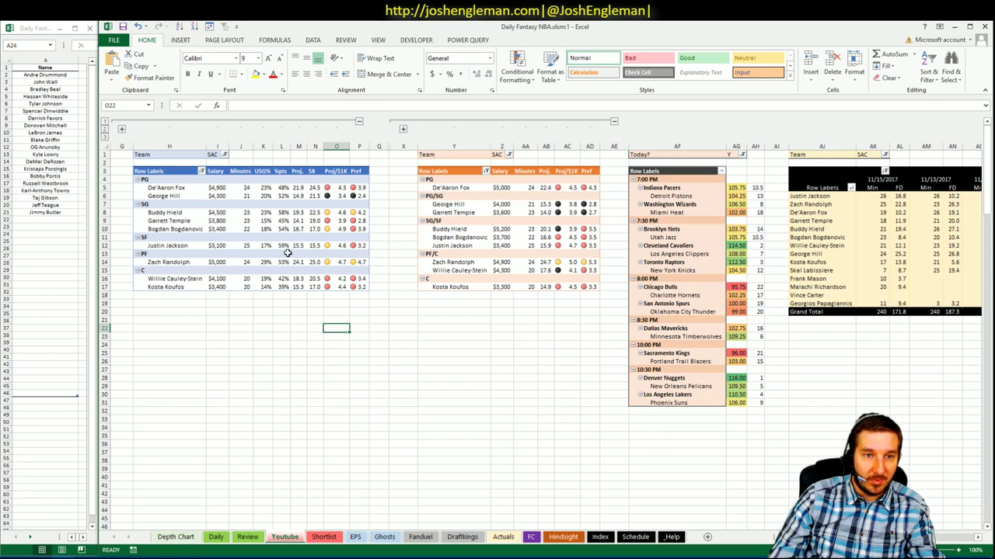
left_click(242, 154)
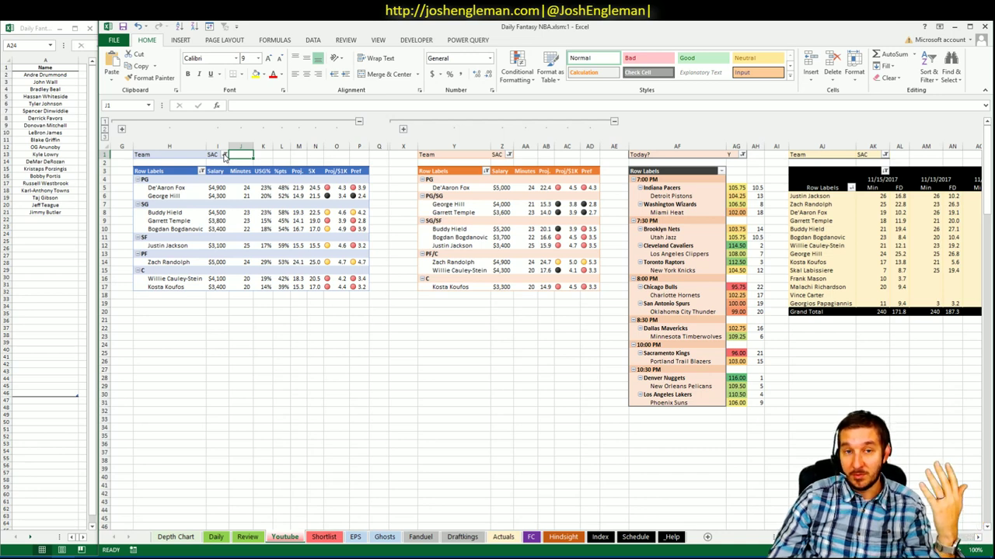
- Filter the first and middle player pivots from SAC to POR
left_click(225, 154)
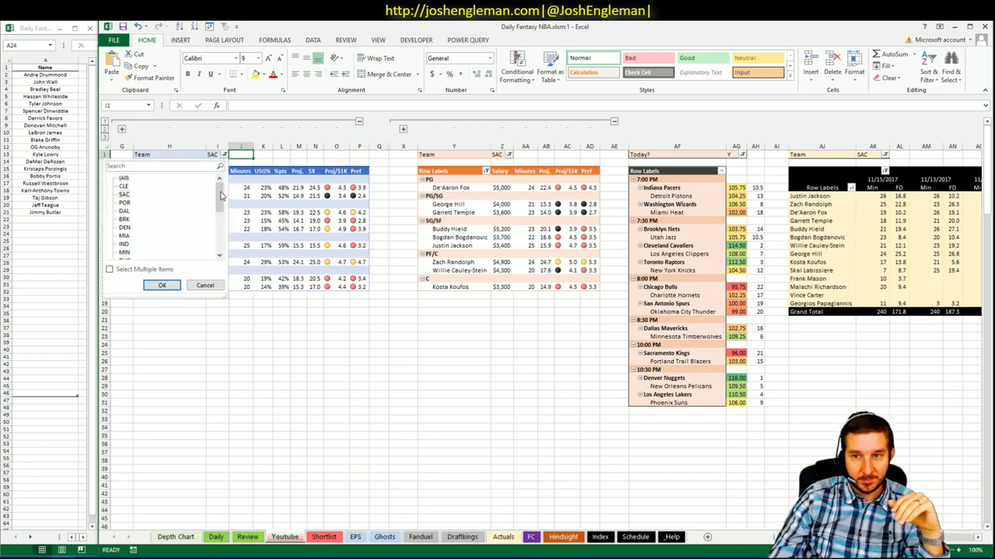
mouse_move(221, 196)
left_mouse_down()
mouse_move(219, 238)
mouse_move(220, 190)
left_mouse_up()
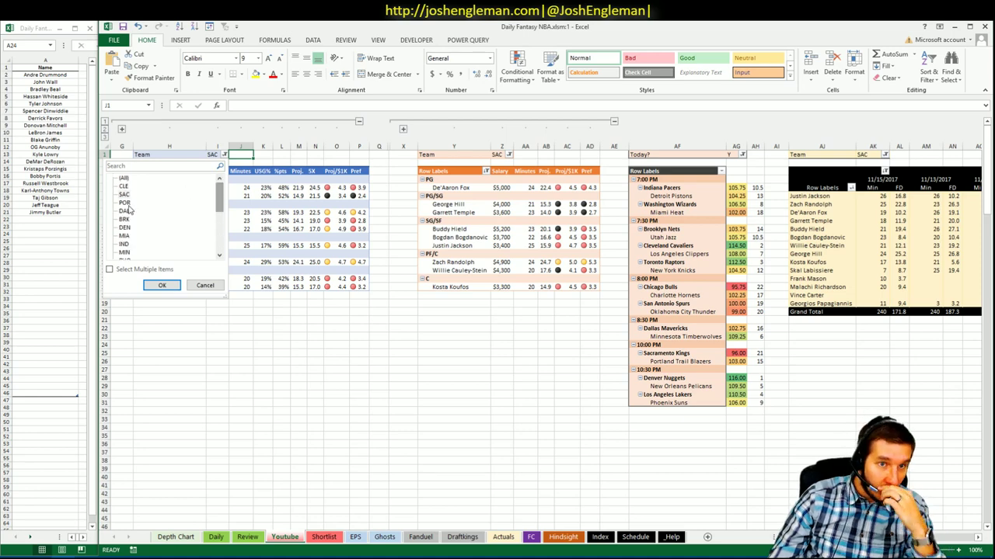
left_click(161, 285)
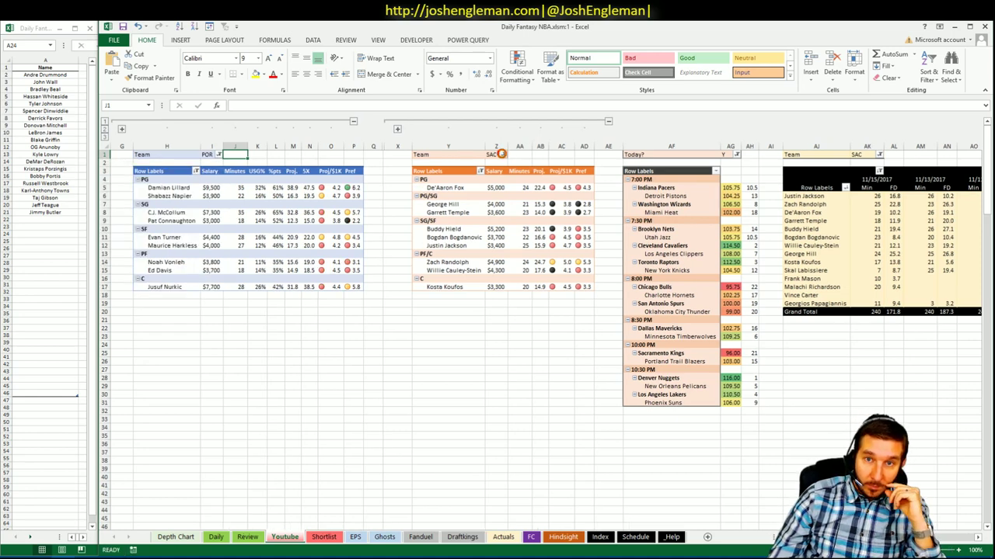
left_click(503, 154)
left_click(403, 203)
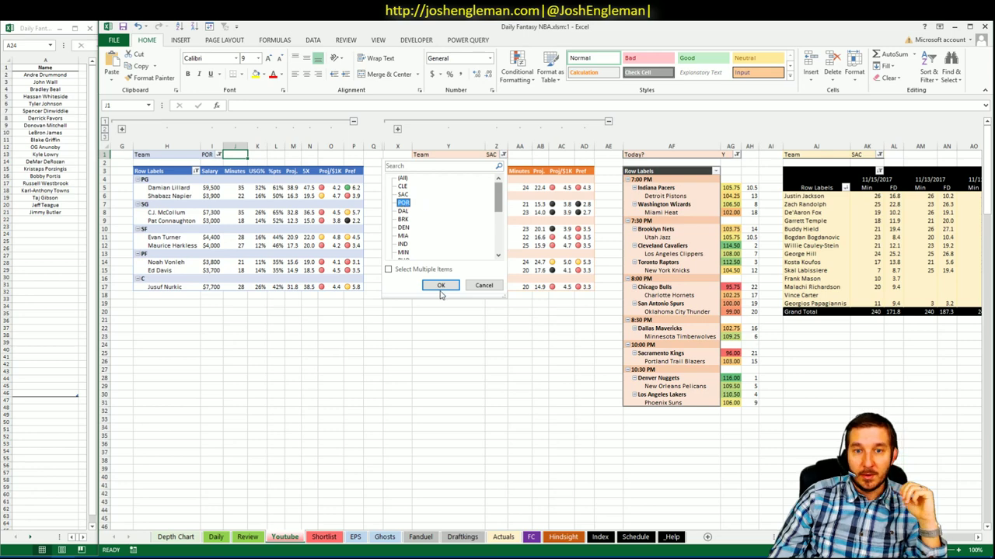
left_click(441, 286)
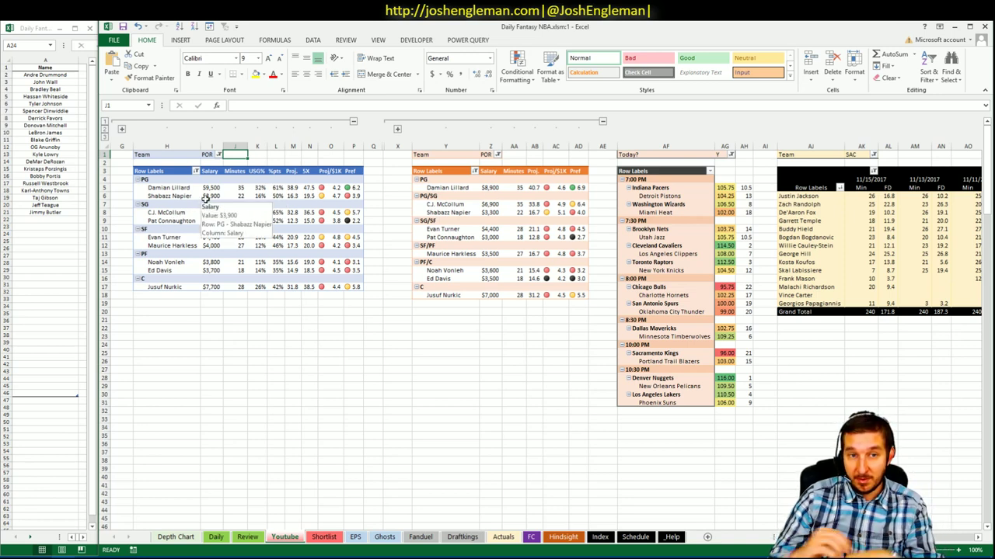
- Set the minutes pivot's team filter to POR only and check C.J. McCollum's recent FD points
left_click(876, 155)
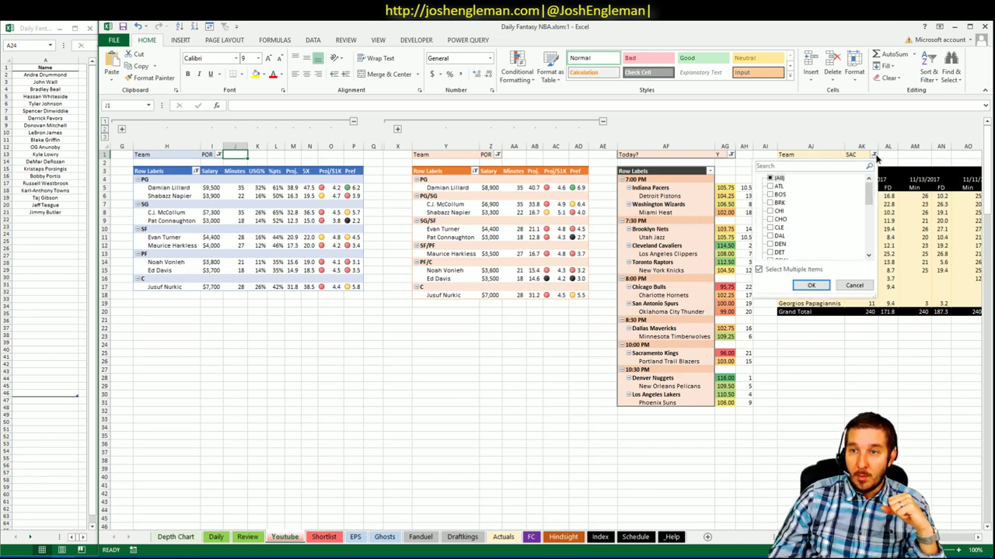
left_click(777, 179)
scroll(869, 247, "down", 5)
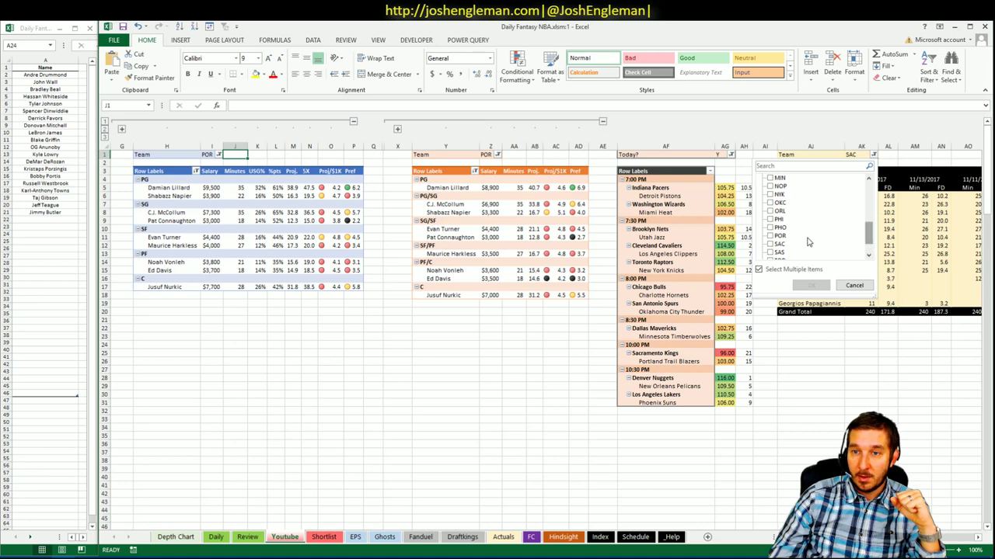
left_click(779, 236)
left_click(813, 285)
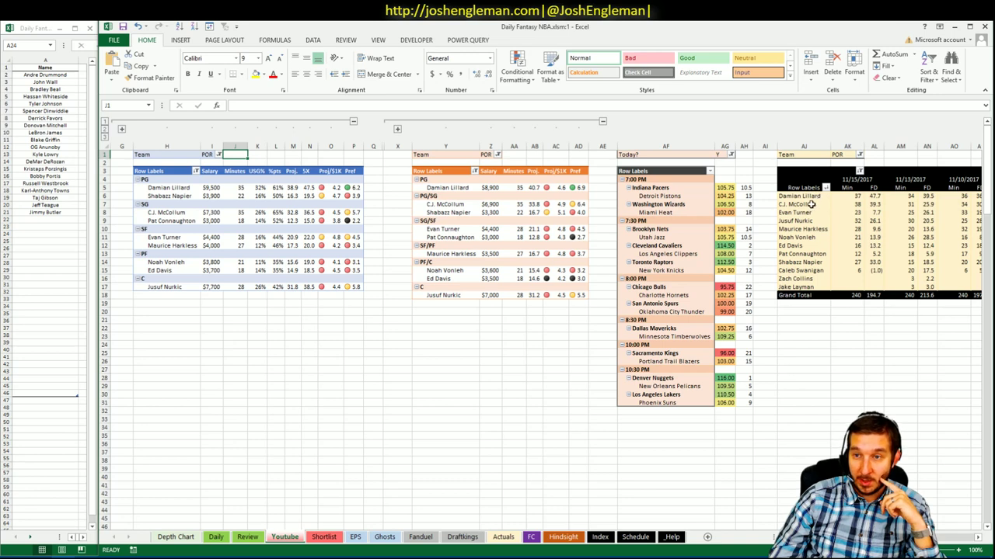
left_click(808, 204)
left_click(874, 205)
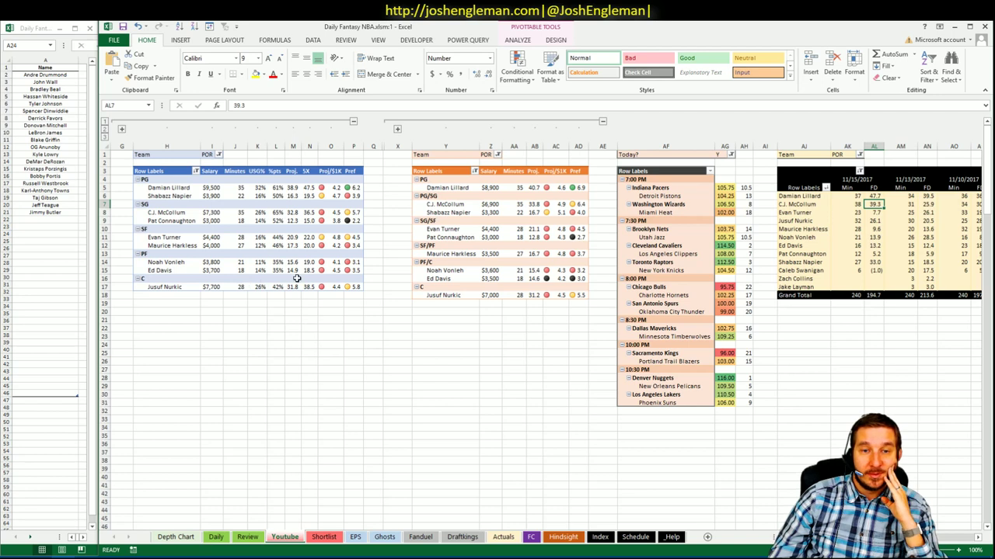
- Enter Damian Lillard in A22 and C.J. McCollum in the row below in the side shortlist
left_click(43, 221)
type("Damian")
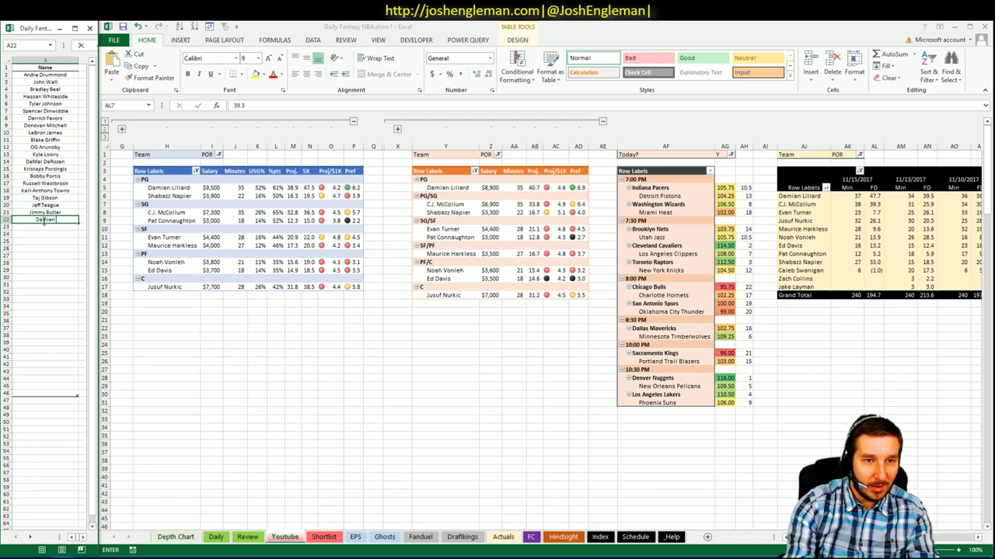
type(" Lillard")
key("Return")
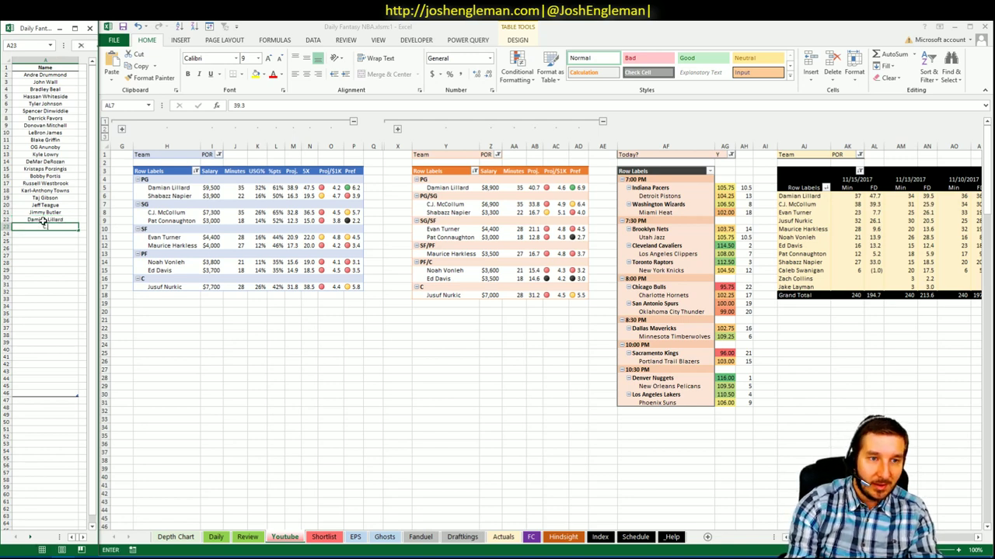
type("C.J. M")
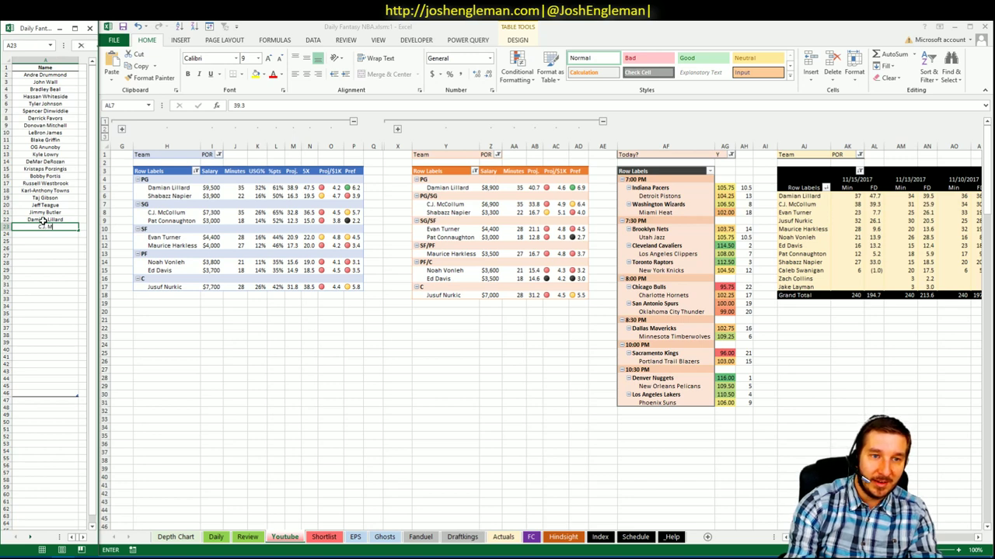
type("cCollum")
key("Return")
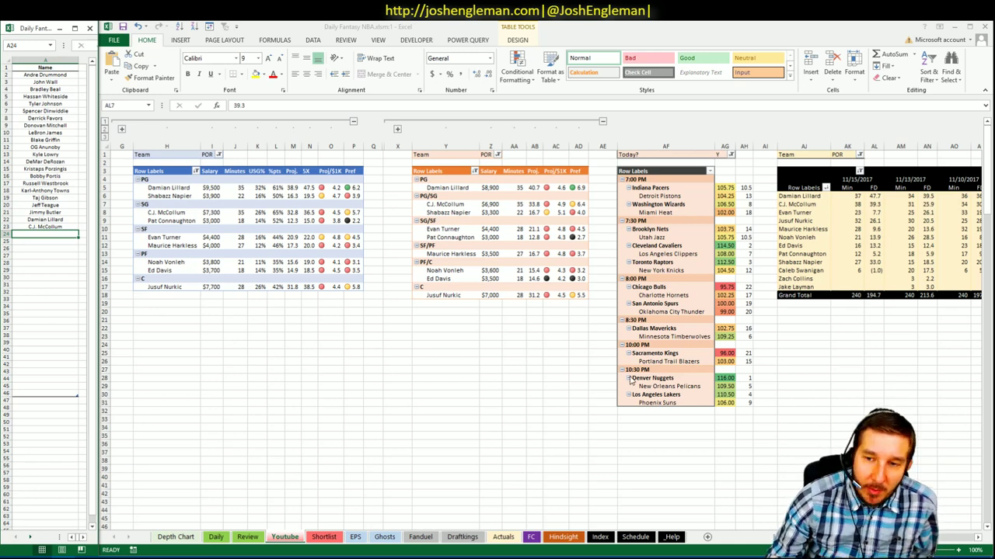
- Review the Blazers' value and rank formulas, fill down with Ctrl+D, and show the first pivot's team list
left_click(724, 362)
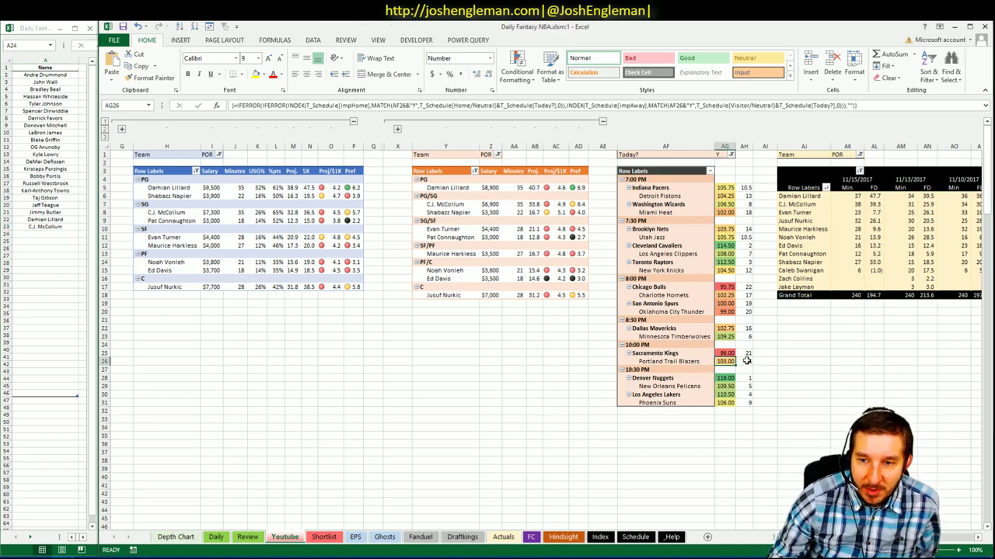
left_click(754, 363)
key("ctrl+d")
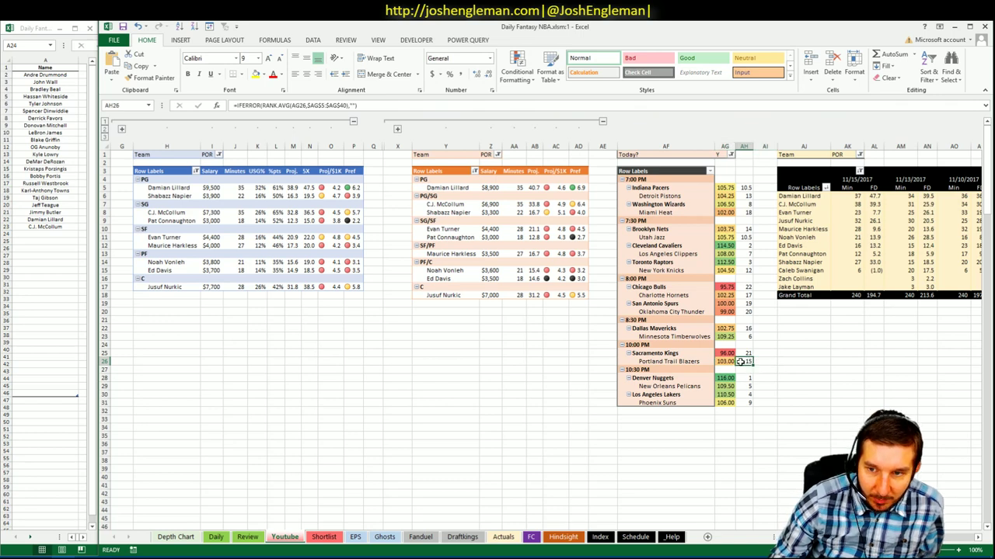
left_click(731, 362)
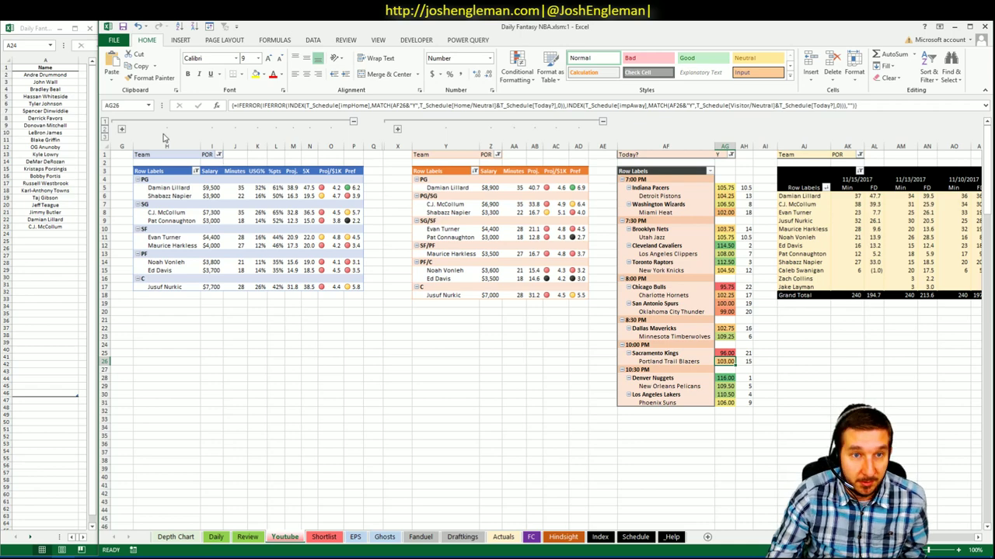
left_click(220, 155)
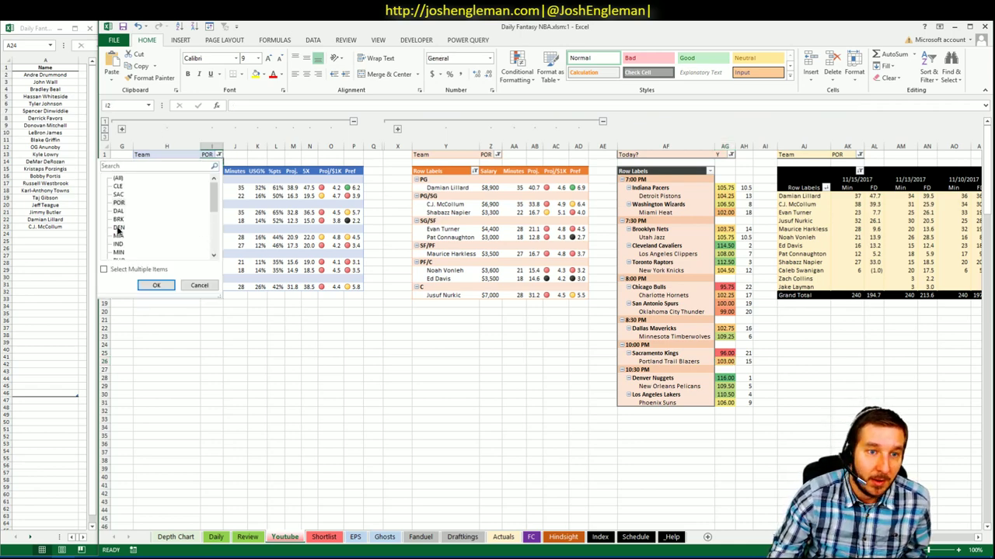
- Filter the first and second player pivots to DEN
left_click(156, 284)
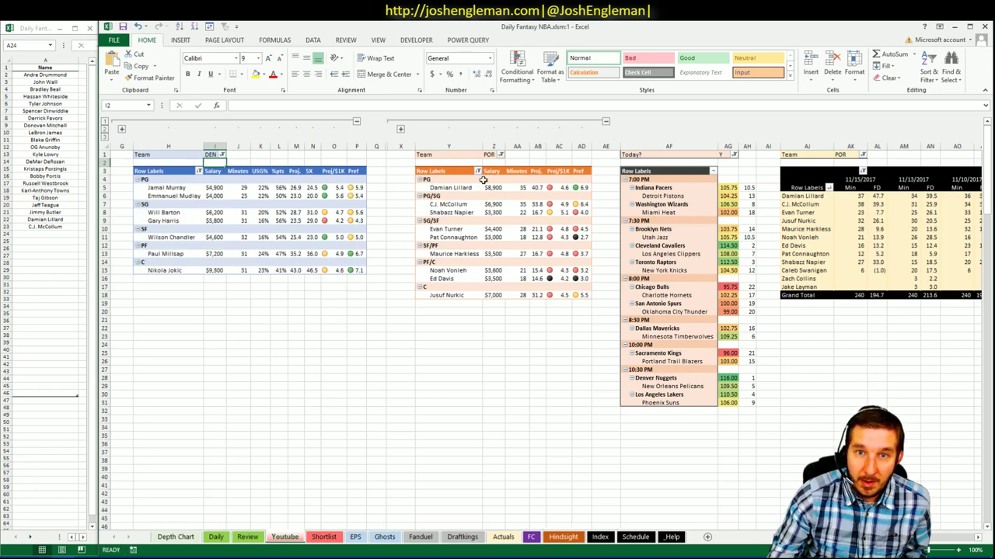
left_click(501, 155)
scroll(495, 198, "down", 1)
left_click(413, 218)
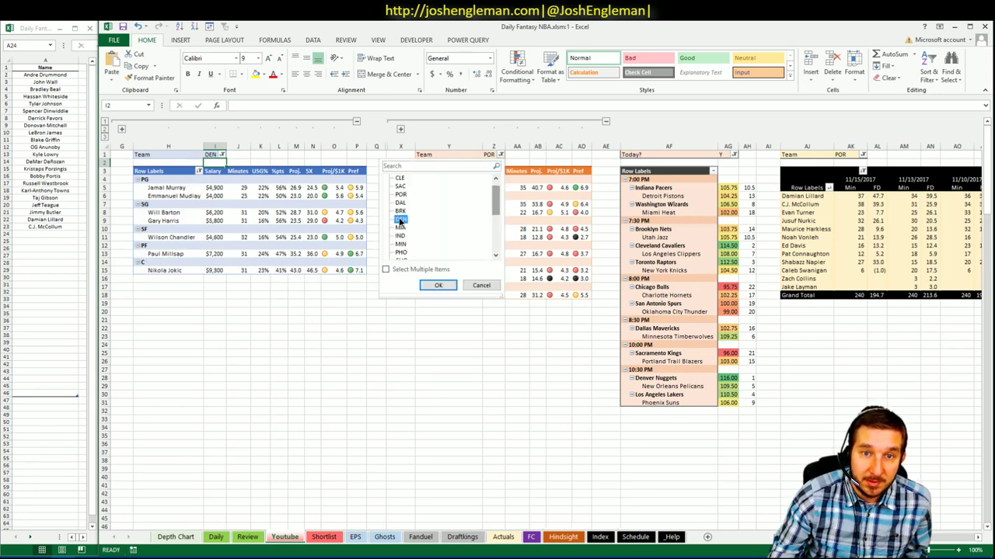
left_click(436, 286)
- Set the third pivot's team filter to DEN only, ticking DEN and unchecking POR
left_click(864, 156)
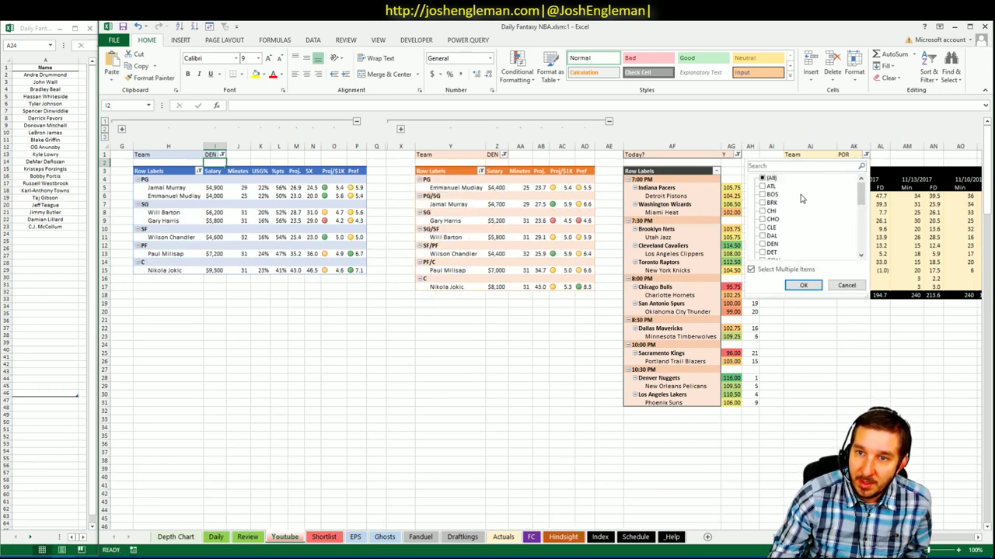
scroll(861, 203, "down", 2)
left_click(770, 203)
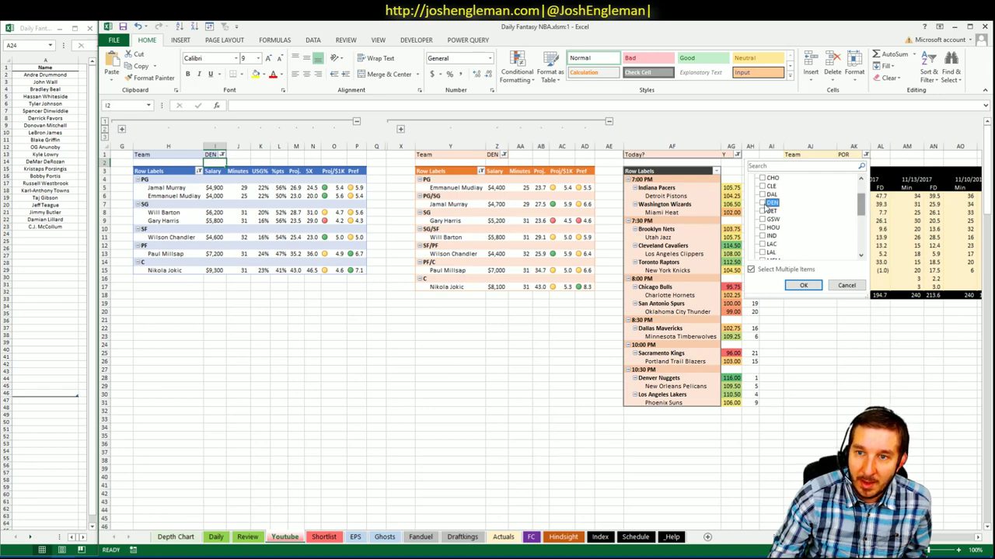
left_click(803, 285)
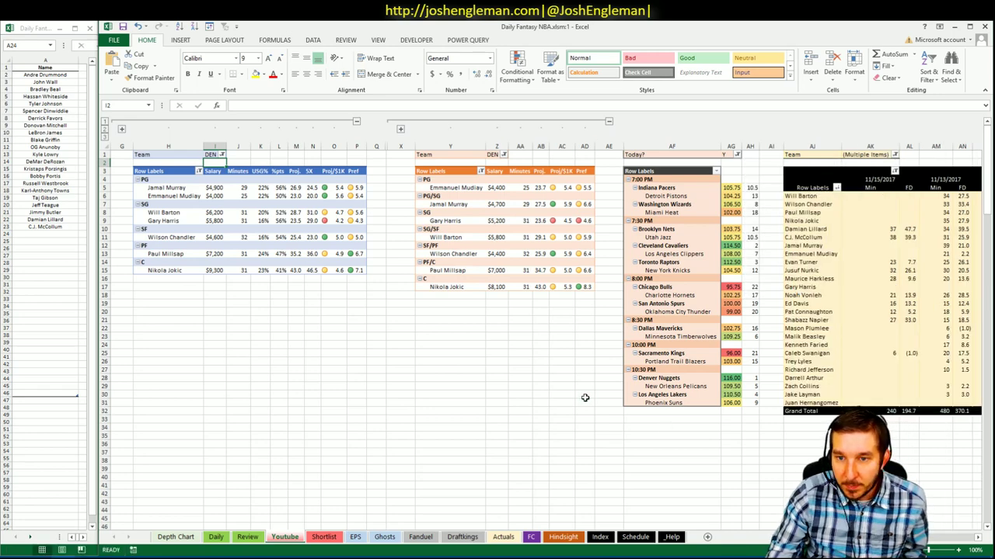
left_click(731, 378)
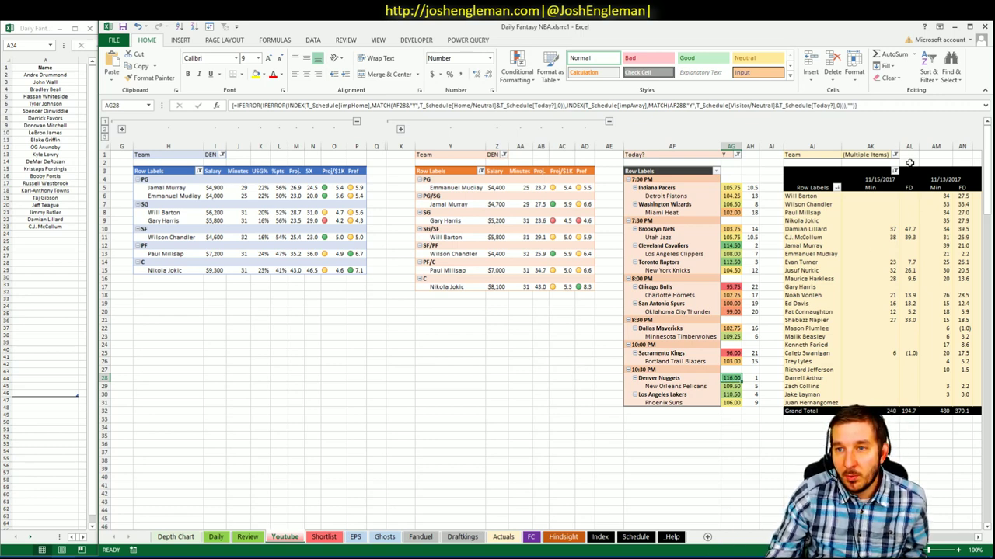
left_click(894, 155)
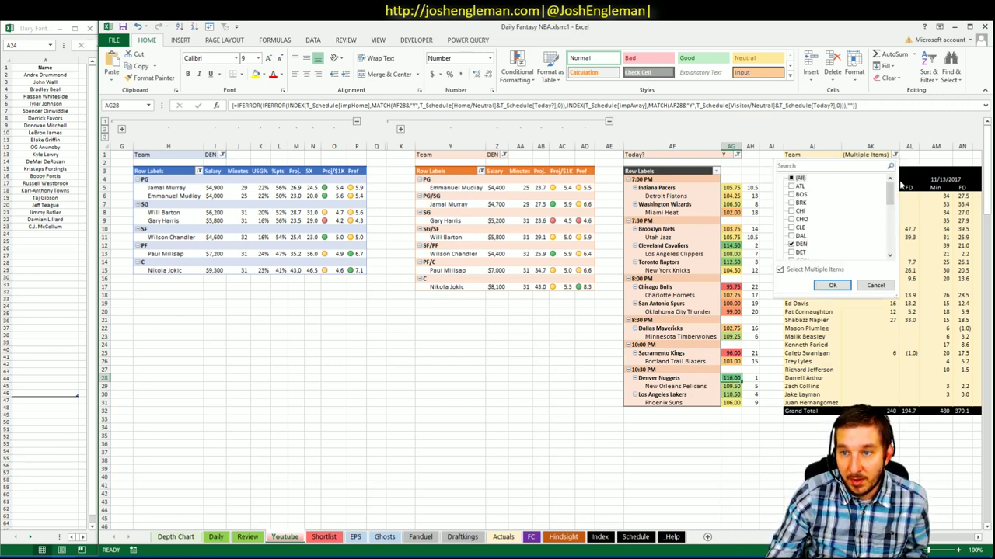
left_click_drag(891, 224, 888, 262)
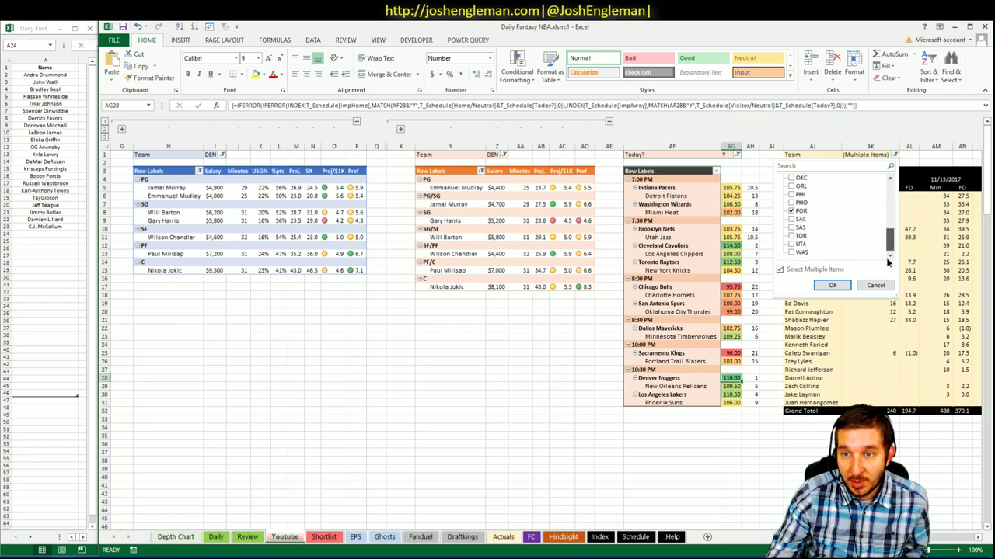
left_click(791, 210)
left_click(832, 285)
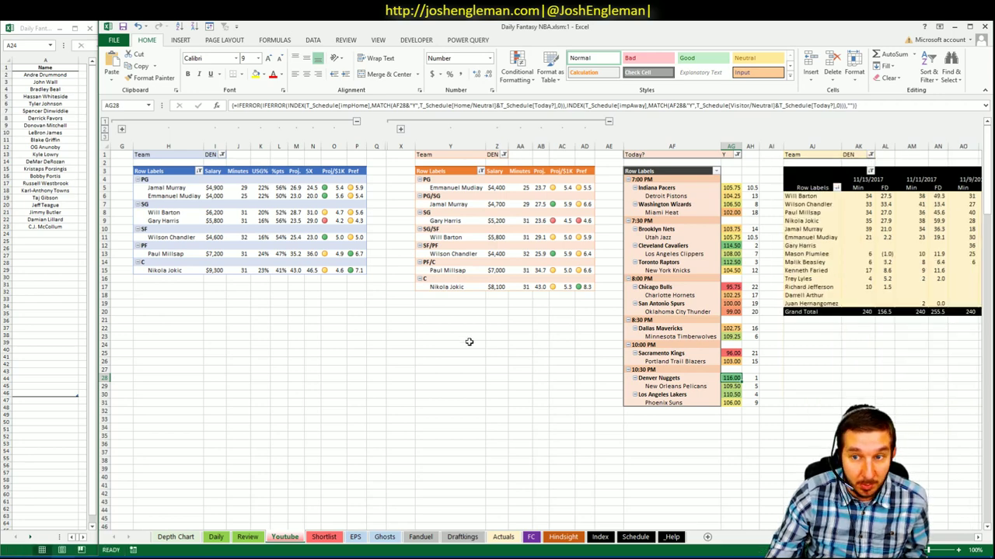
- Inspect Mason Plumlee's minutes and fantasy points values in the DEN pivots
left_click(468, 342)
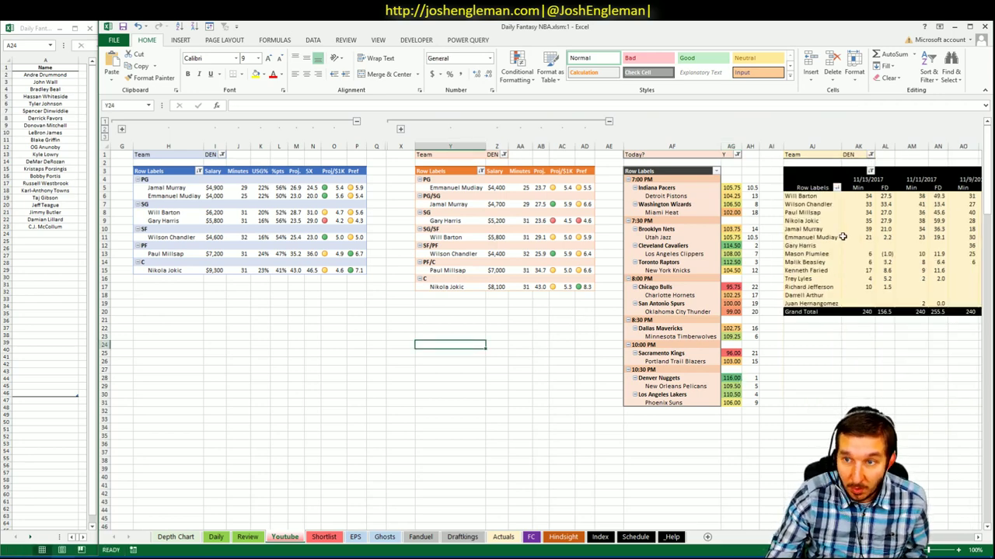
left_click(864, 254)
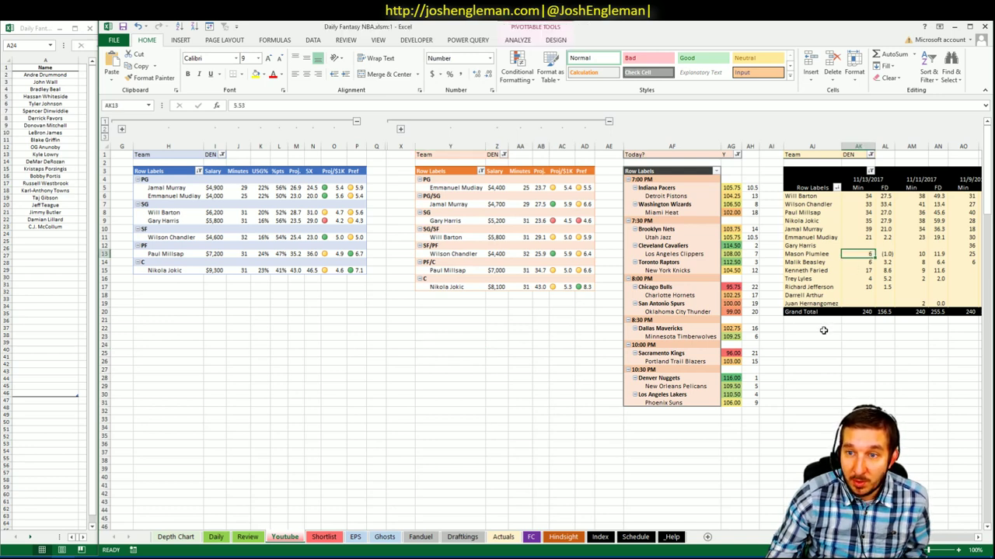
left_click(886, 254)
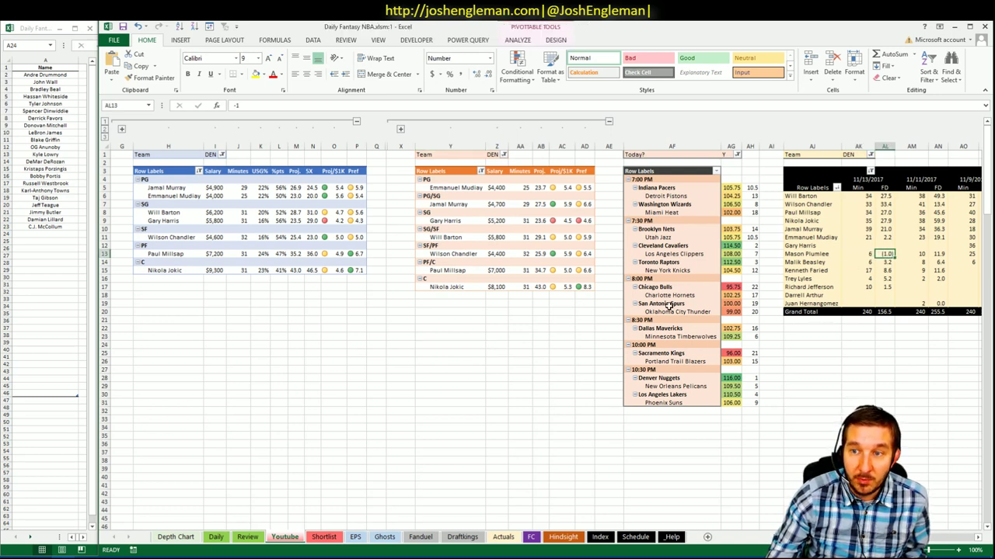
left_click(431, 340)
left_click(259, 319)
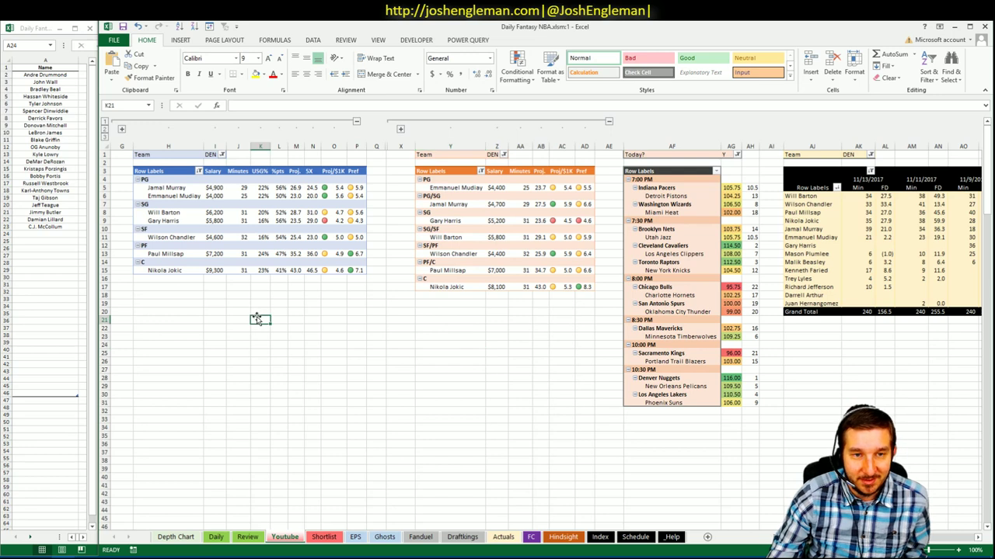
left_click(310, 310)
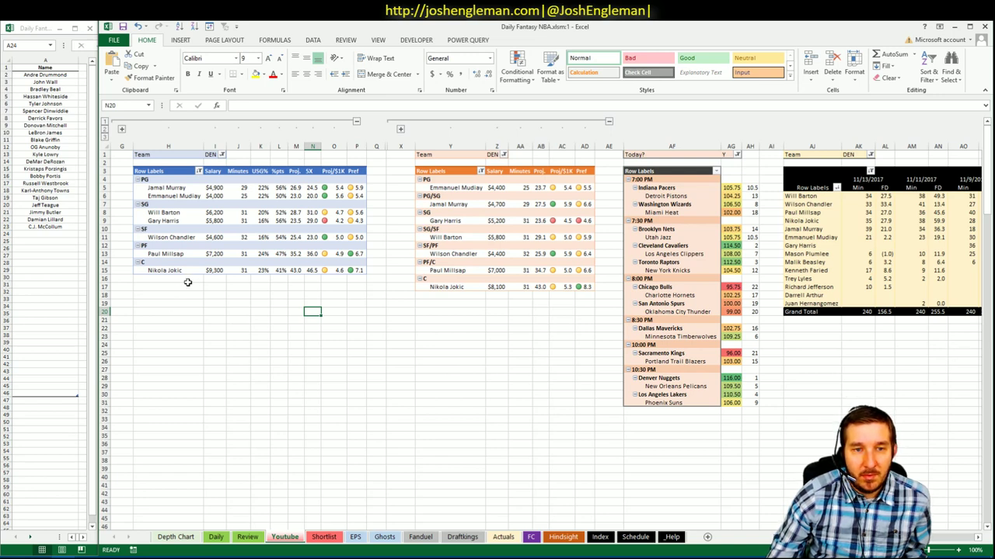
- Review Nikola Jokic's $9,300 salary, scrolling sideways across the pivot columns
left_click(214, 271)
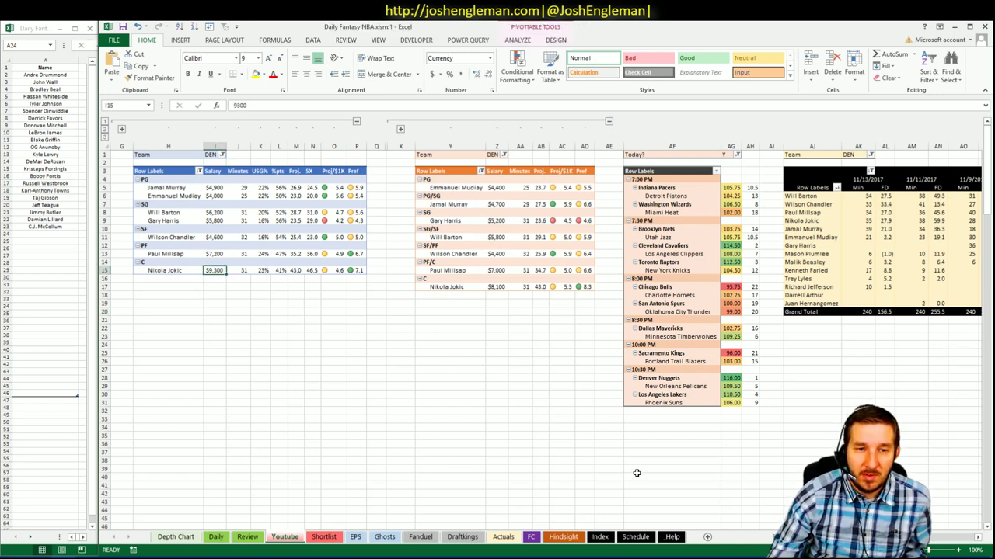
scroll(544, 326, "right", 5)
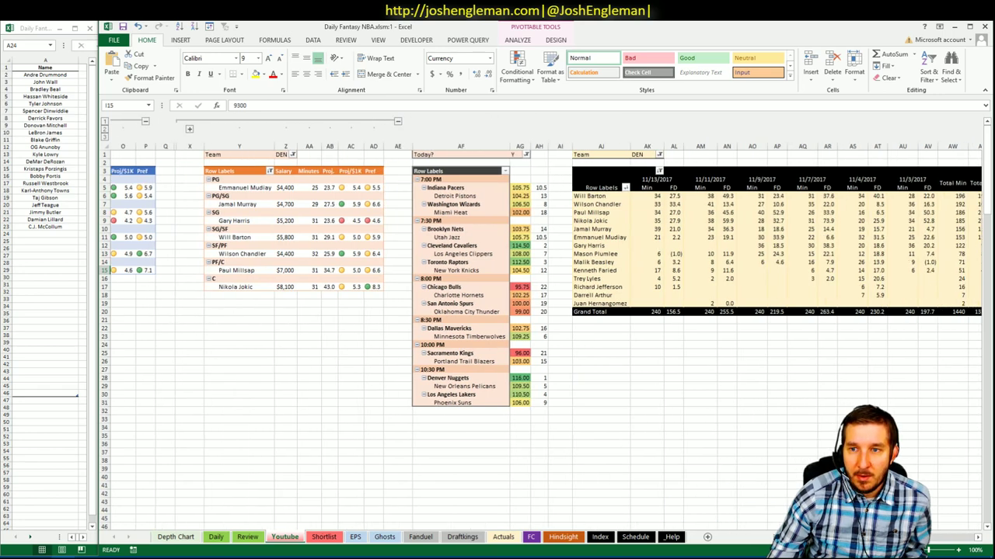
scroll(544, 327, "left", 5)
scroll(485, 335, "right", 5)
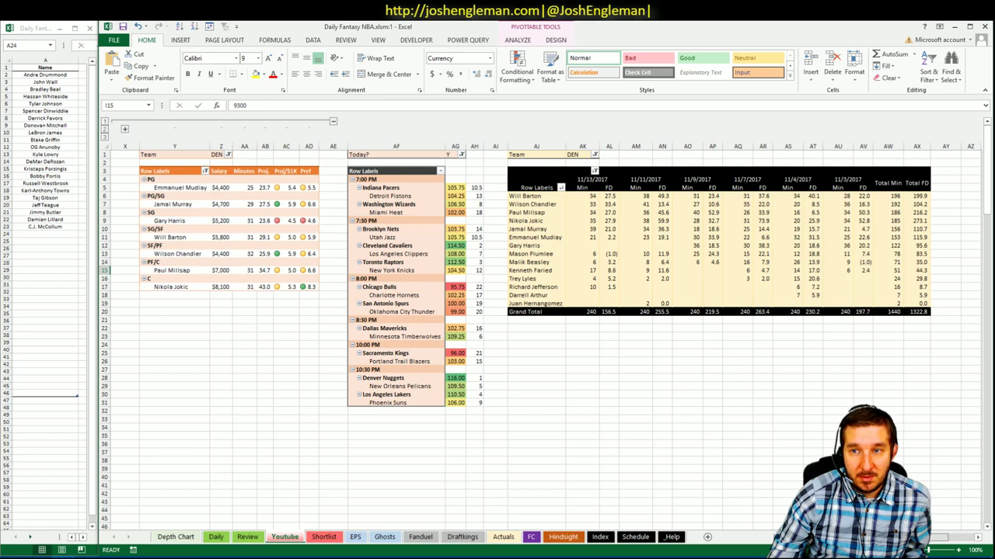
scroll(544, 326, "right", 1)
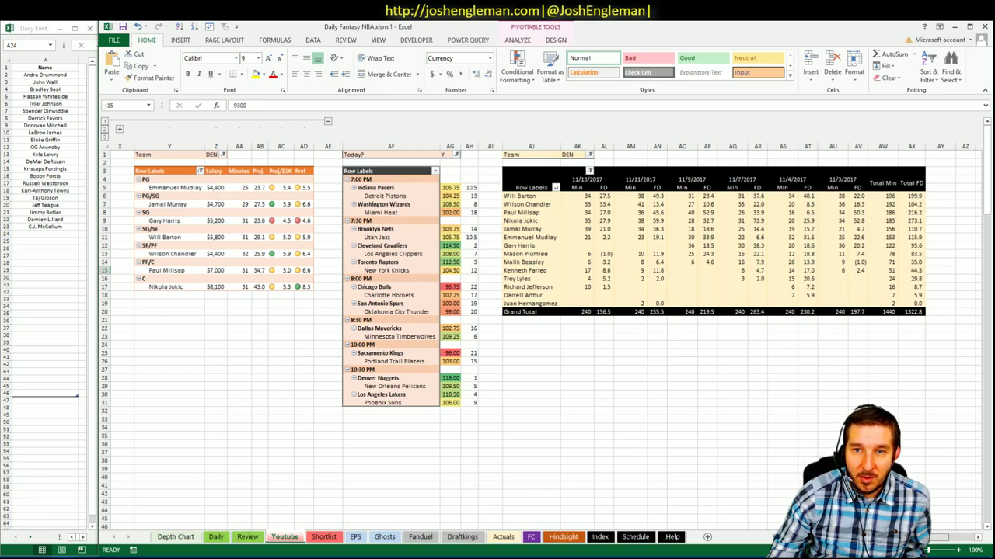
scroll(544, 326, "left", 5)
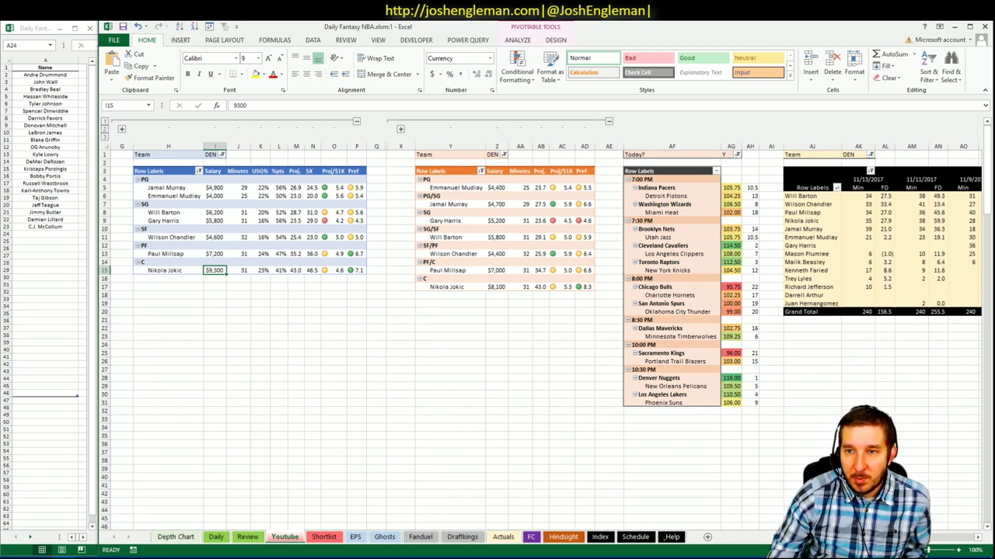
scroll(544, 326, "right", 3)
scroll(544, 327, "left", 3)
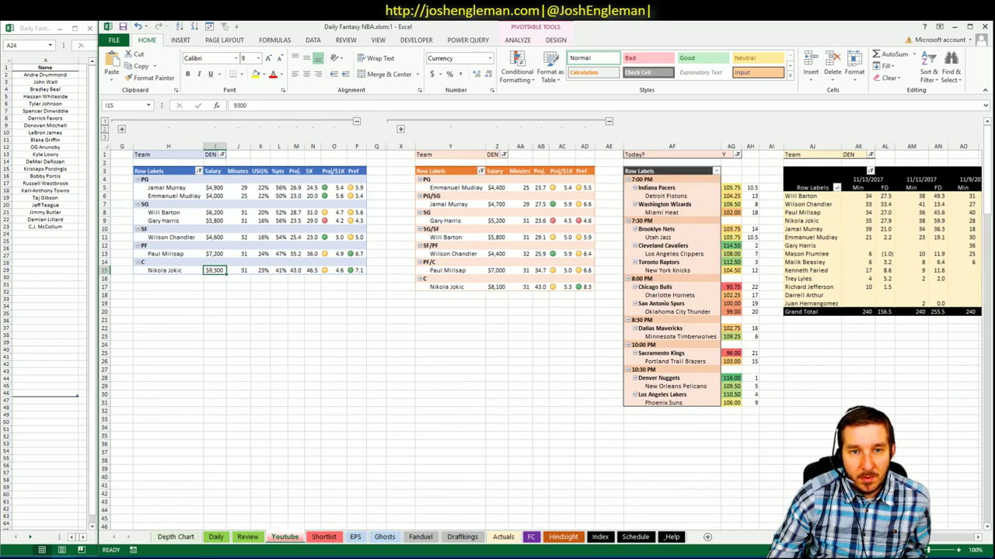
scroll(544, 327, "right", 5)
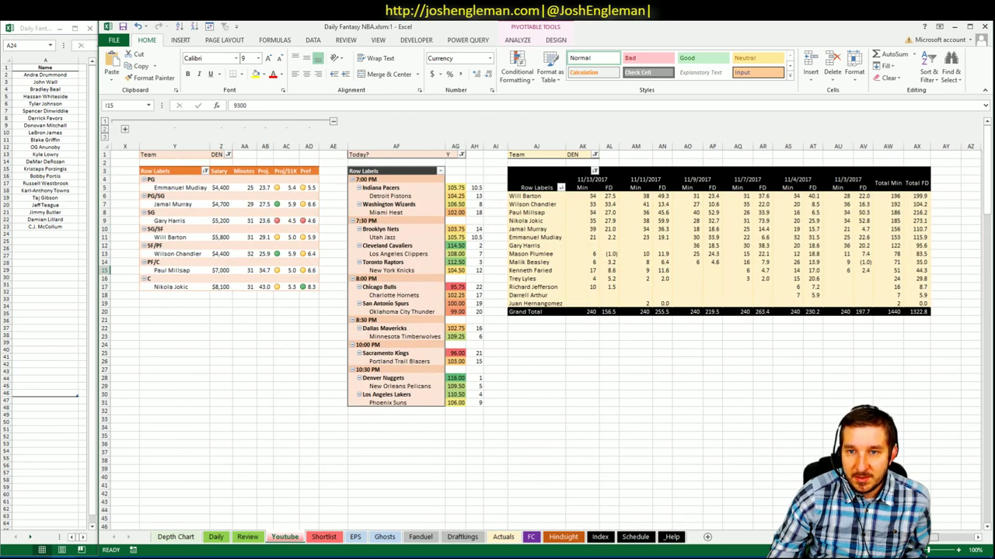
scroll(544, 327, "left", 5)
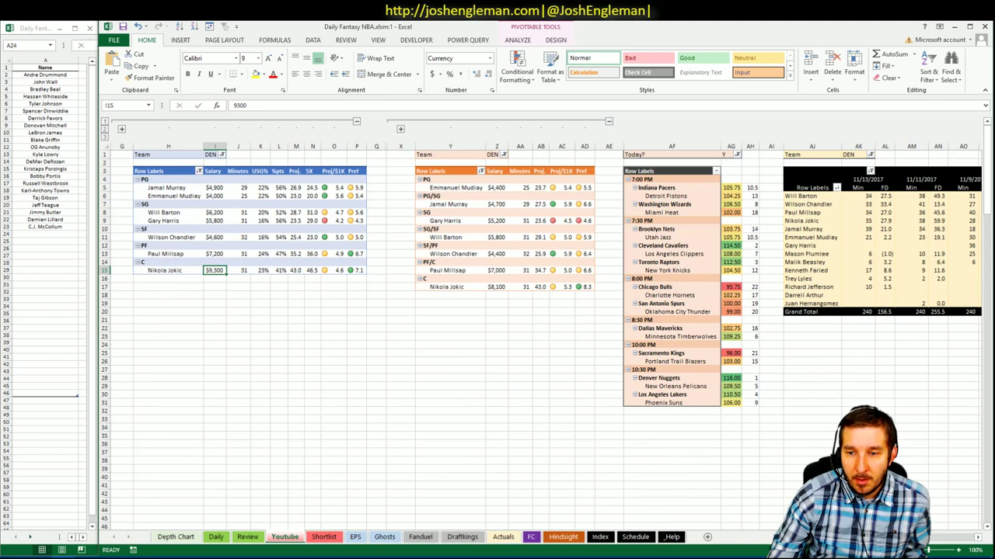
left_click(62, 235)
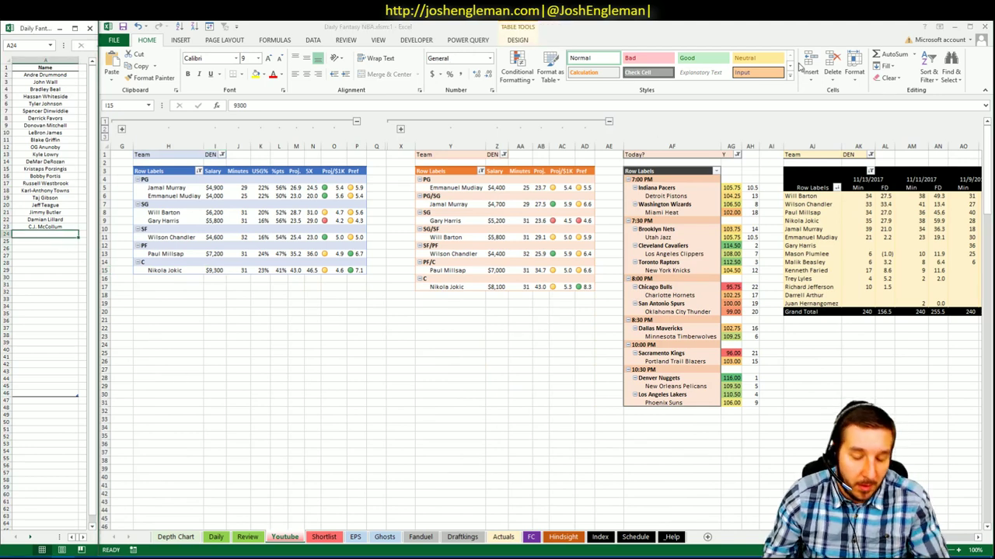
type("Paul")
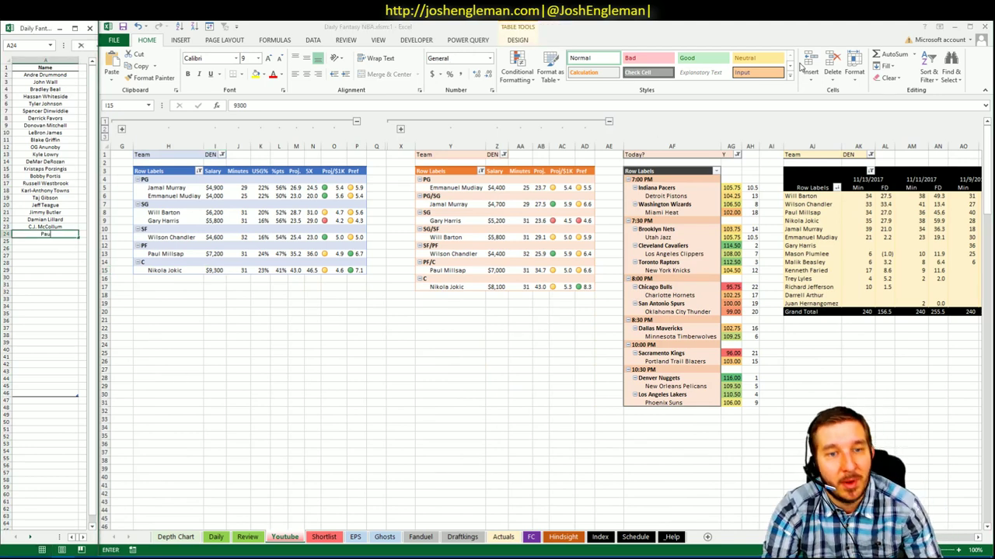
type(" Millsap")
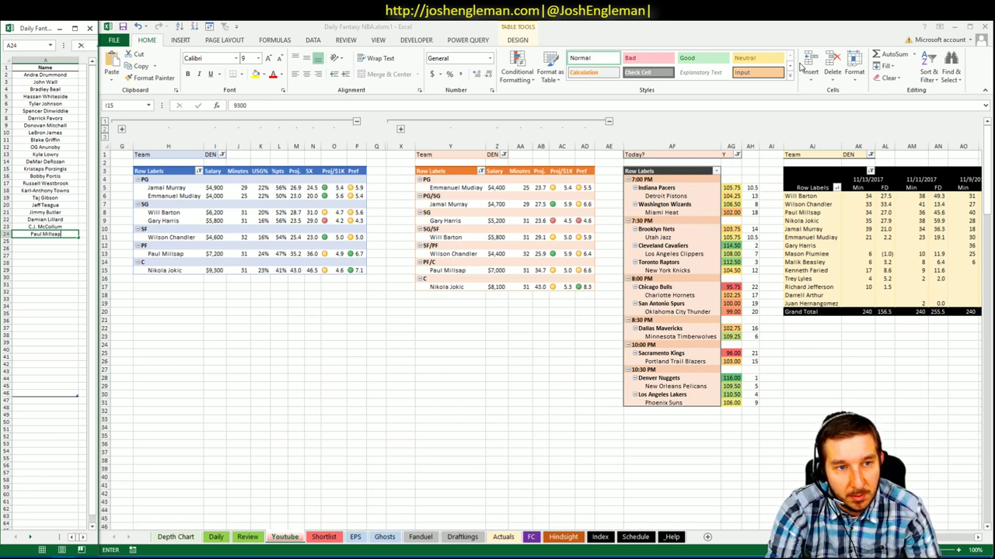
key("Return")
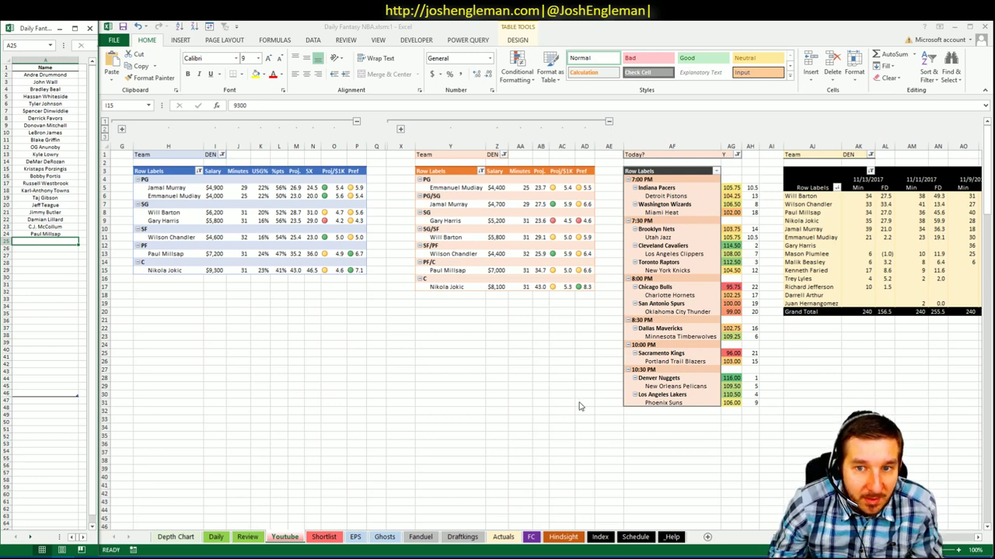
left_click(563, 302)
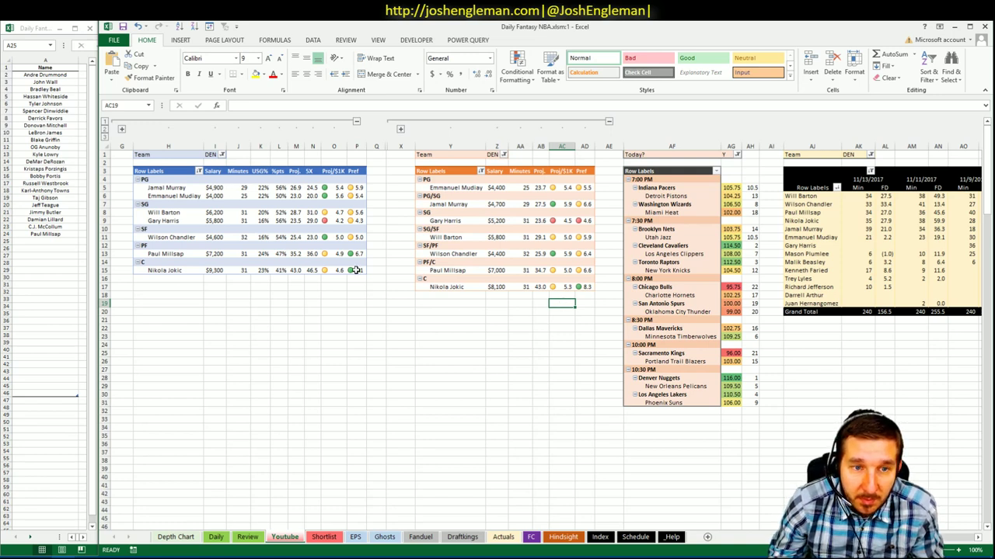
left_click(216, 262)
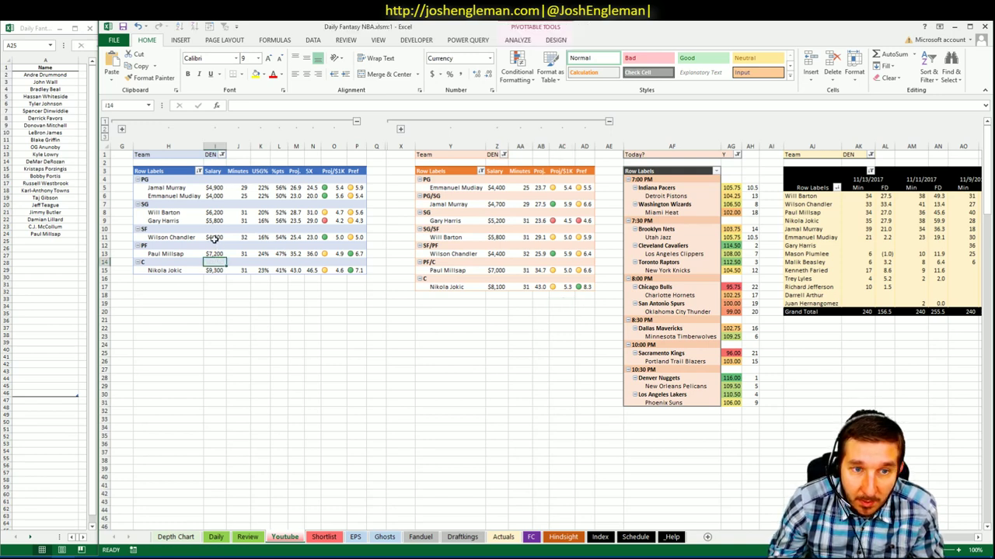
left_click(216, 237)
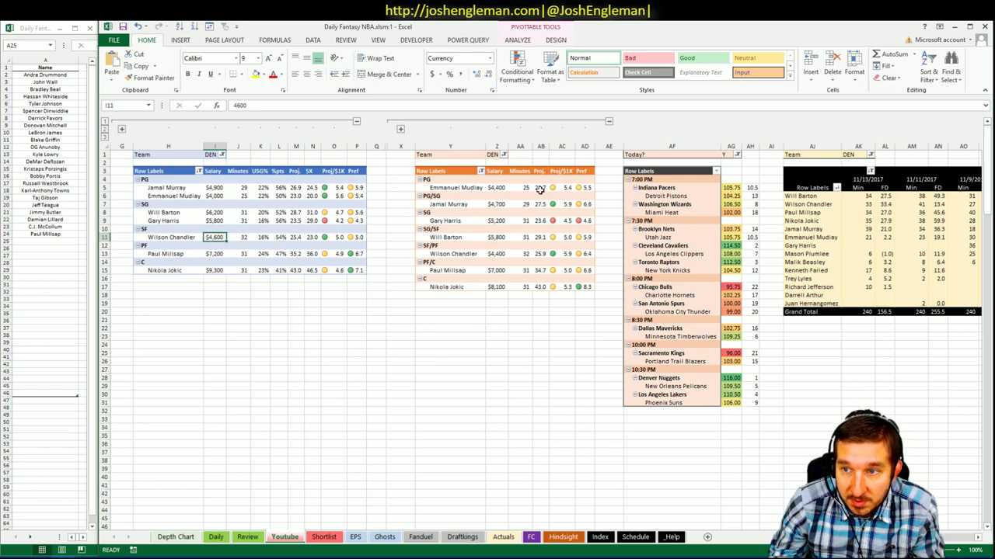
left_click(893, 205)
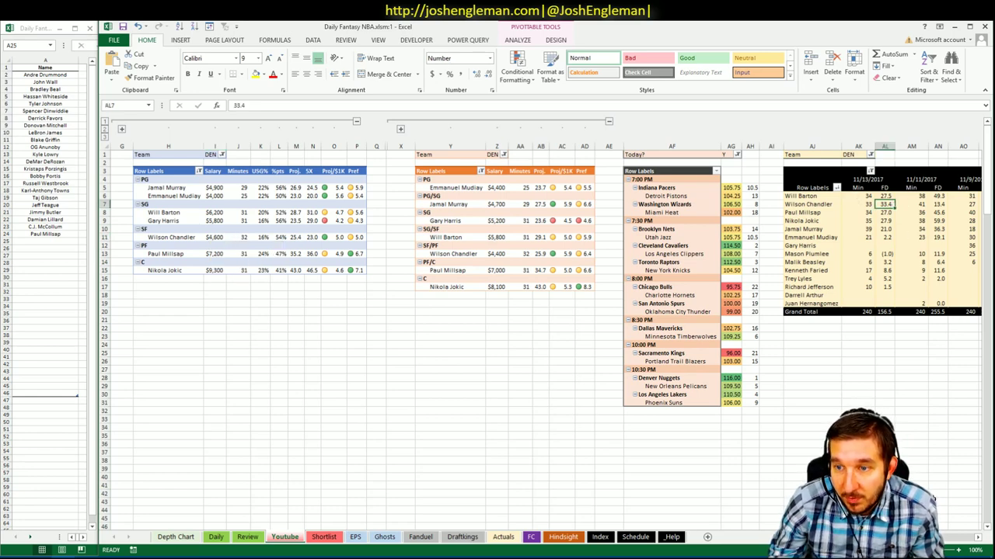
scroll(543, 334, "right", 5)
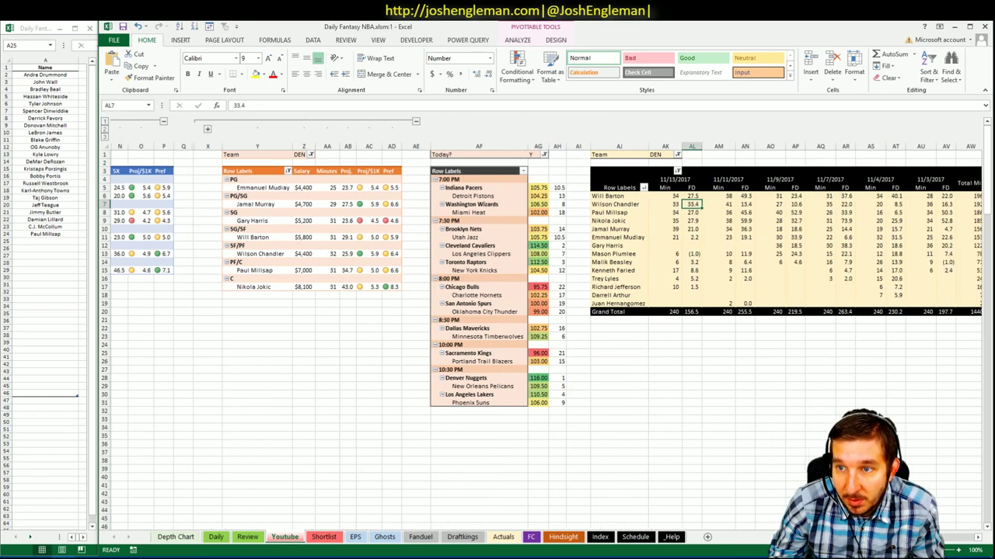
scroll(467, 335, "left", 3)
left_click(404, 361)
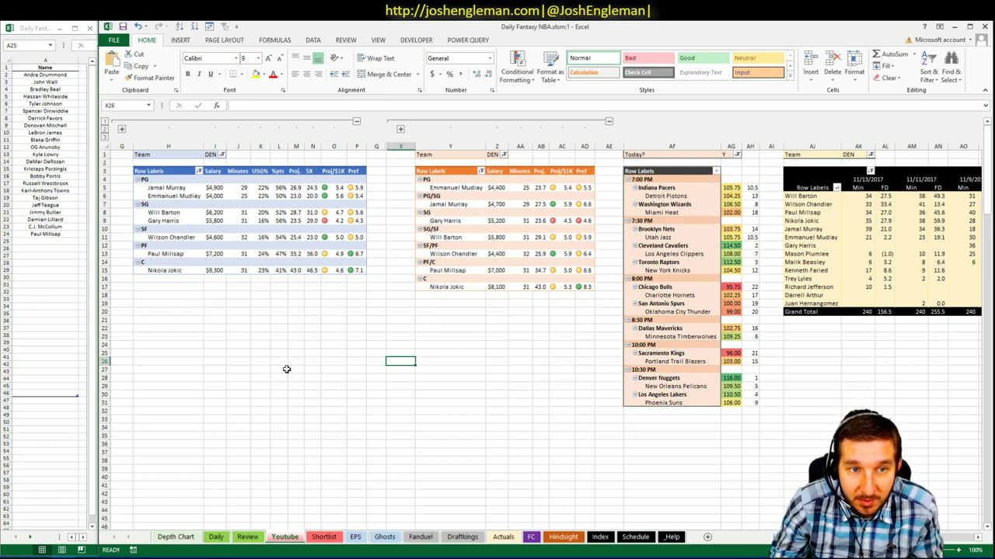
left_click(231, 299)
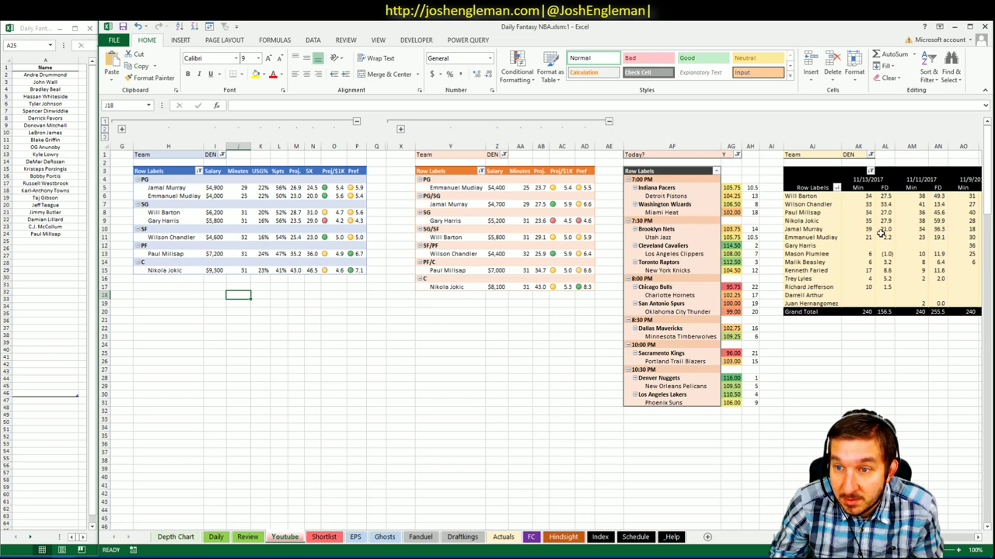
left_click(336, 320)
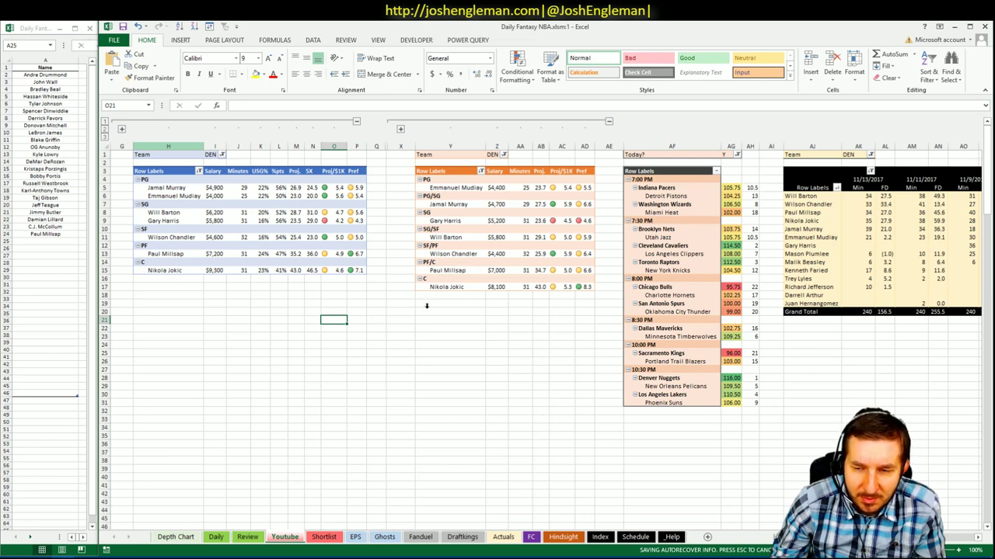
- Filter the first and second player pivots from DEN to NOP
left_click(221, 155)
left_click_drag(217, 194, 217, 228)
left_click(125, 203)
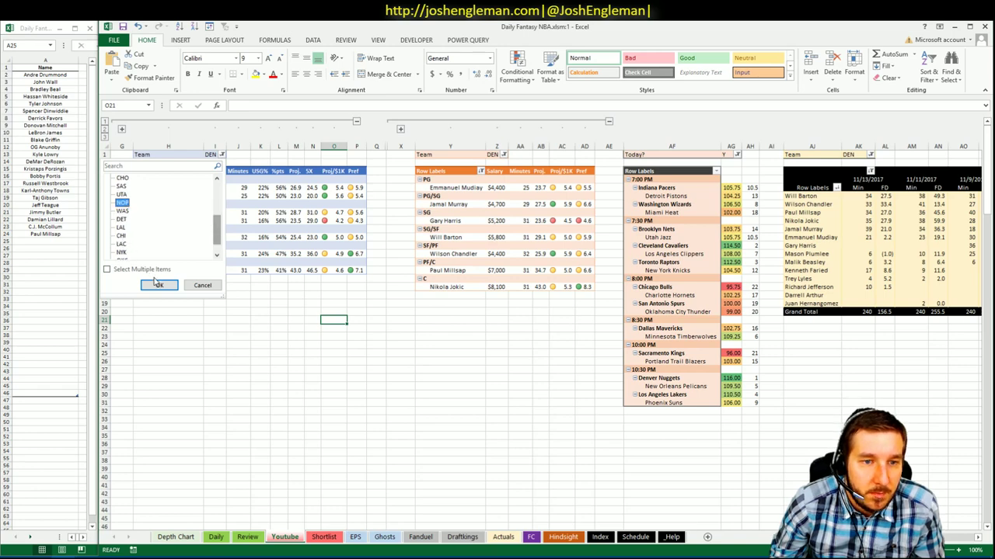
left_click(158, 286)
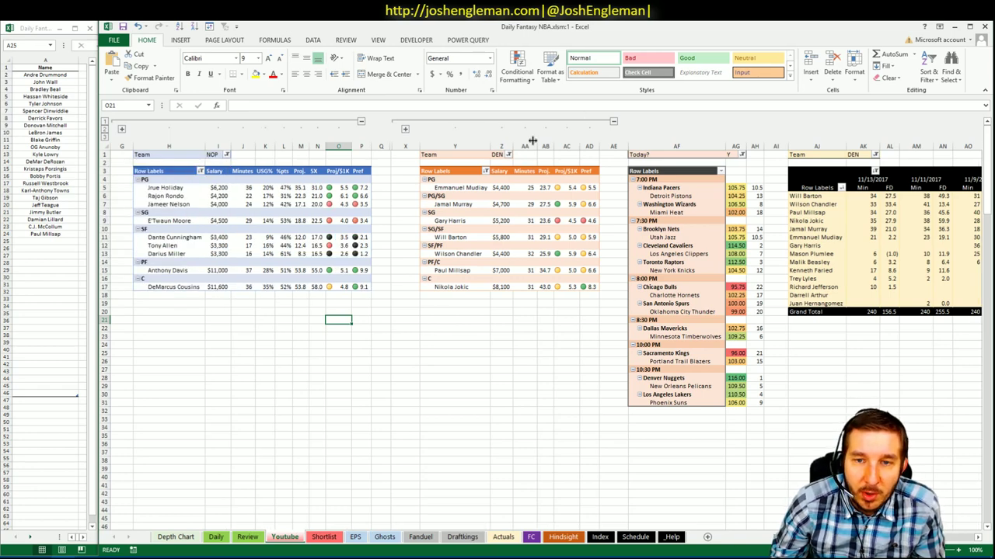
left_click(508, 155)
left_click_drag(505, 191, 505, 219)
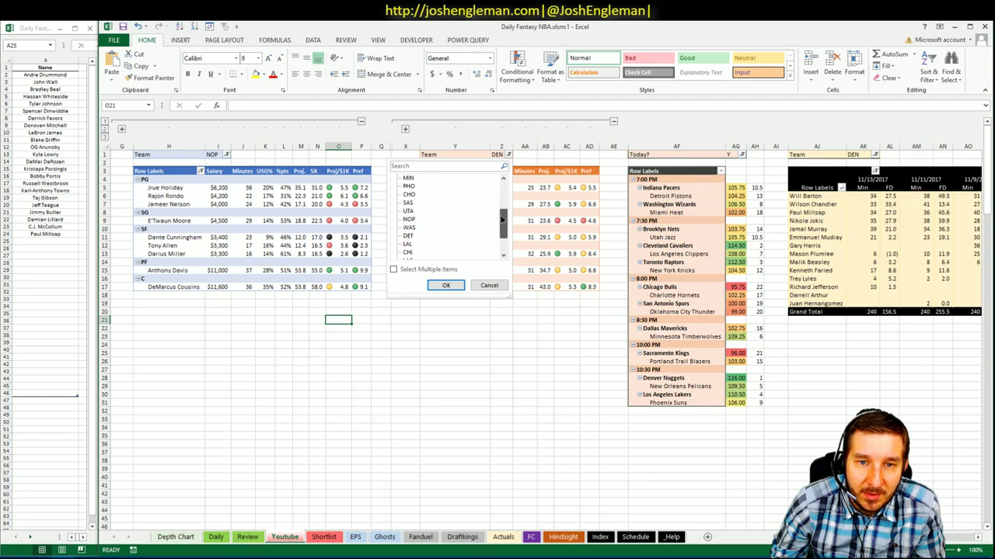
left_click(408, 219)
left_click(446, 285)
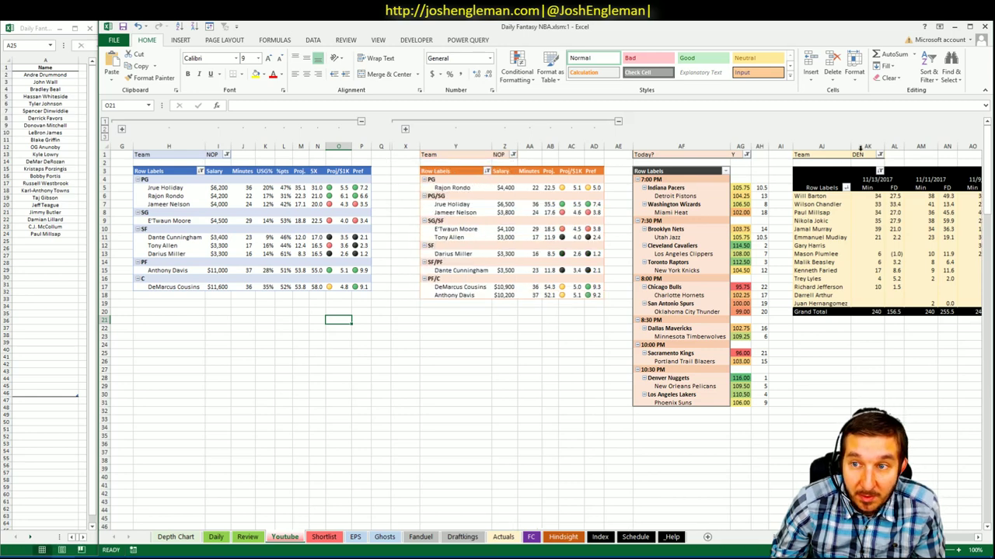
- Set the minutes pivot's teams to NOP only, removing DEN
left_click(879, 154)
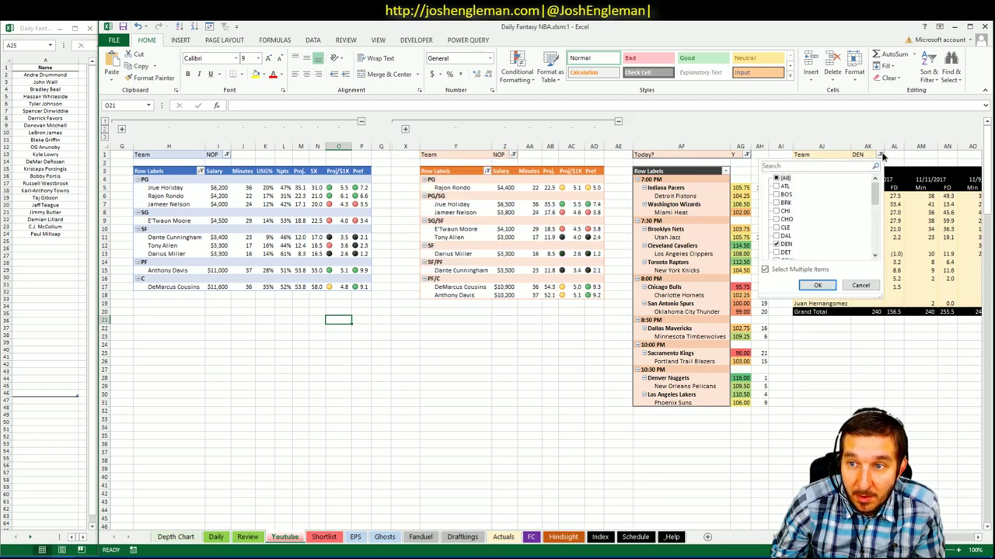
left_click(777, 244)
scroll(875, 210, "down", 2)
mouse_move(875, 211)
left_mouse_down()
mouse_move(875, 241)
mouse_move(875, 221)
left_mouse_up()
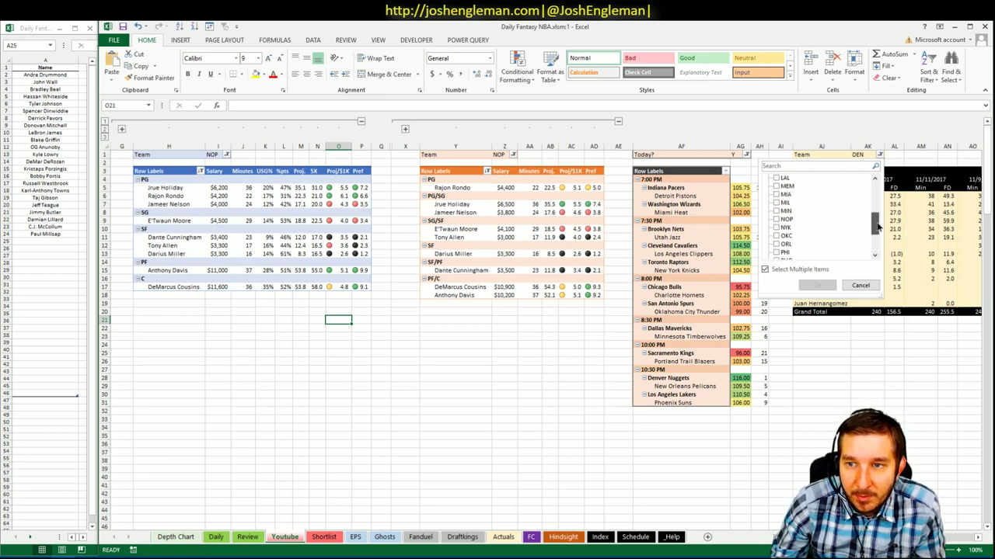
left_click(777, 220)
left_click(817, 286)
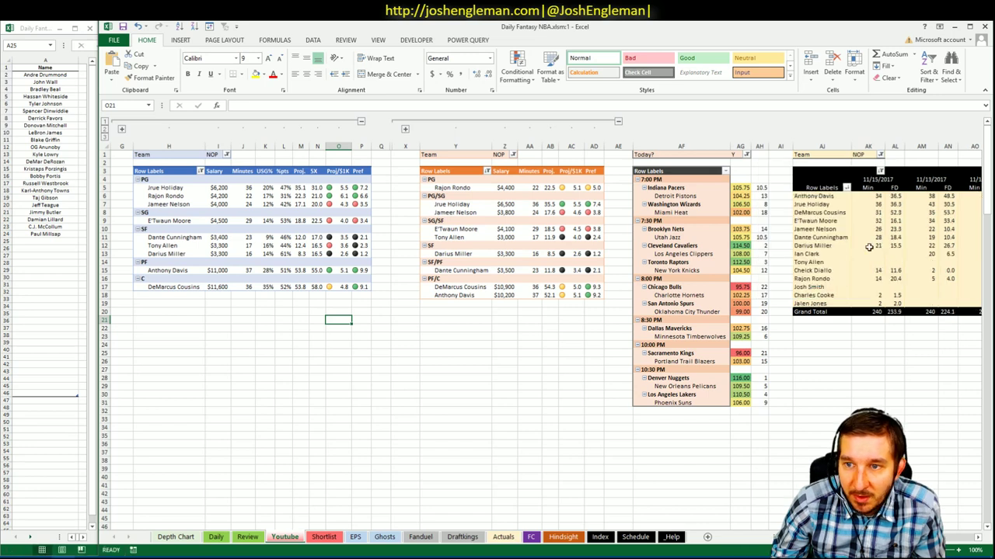
- Leave the pivots and select the first empty row below the last shortlisted name
left_click(895, 196)
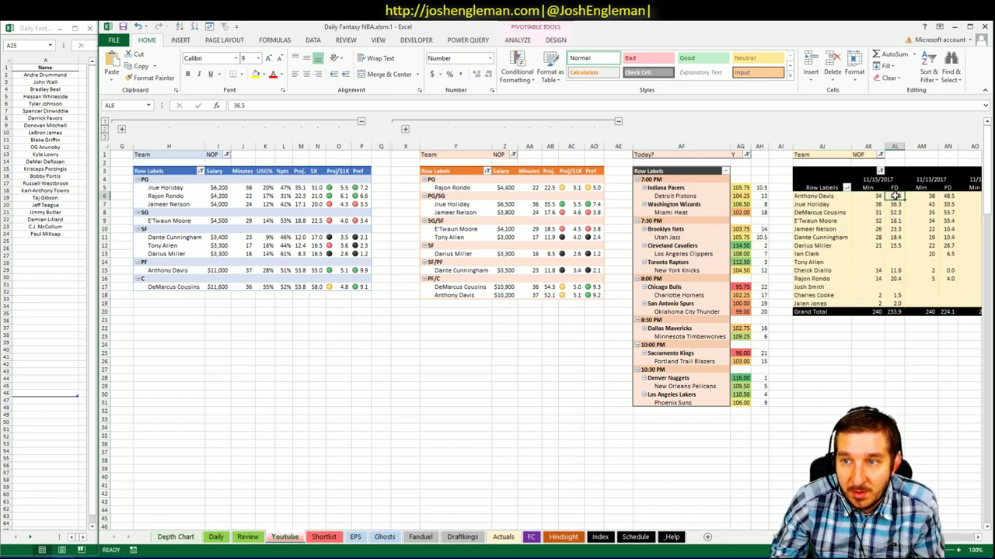
left_click(568, 312)
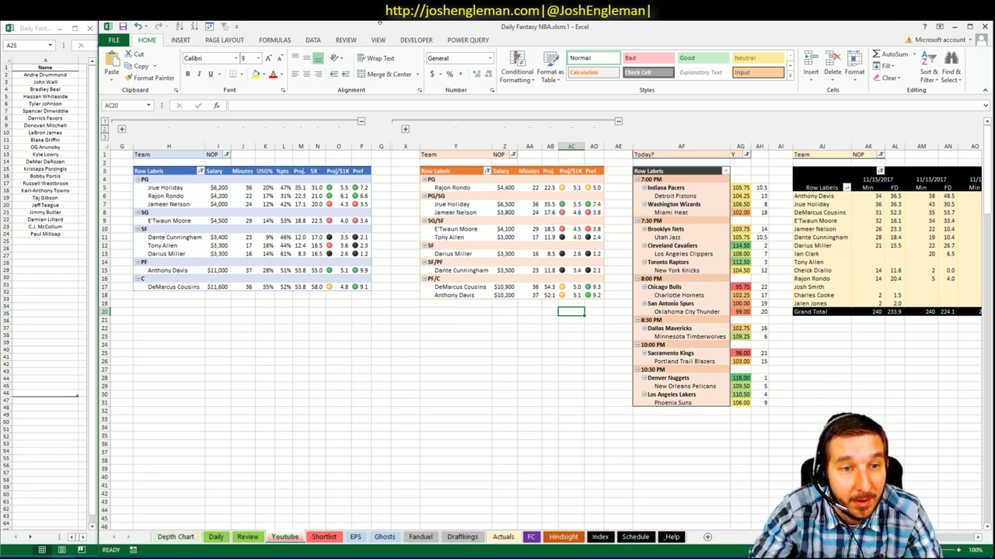
left_click(705, 411)
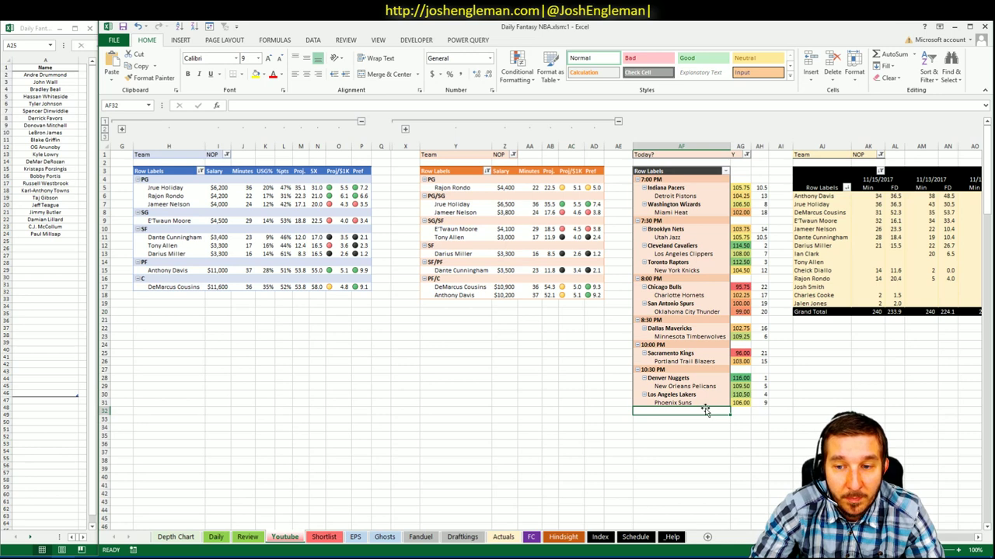
left_click(35, 241)
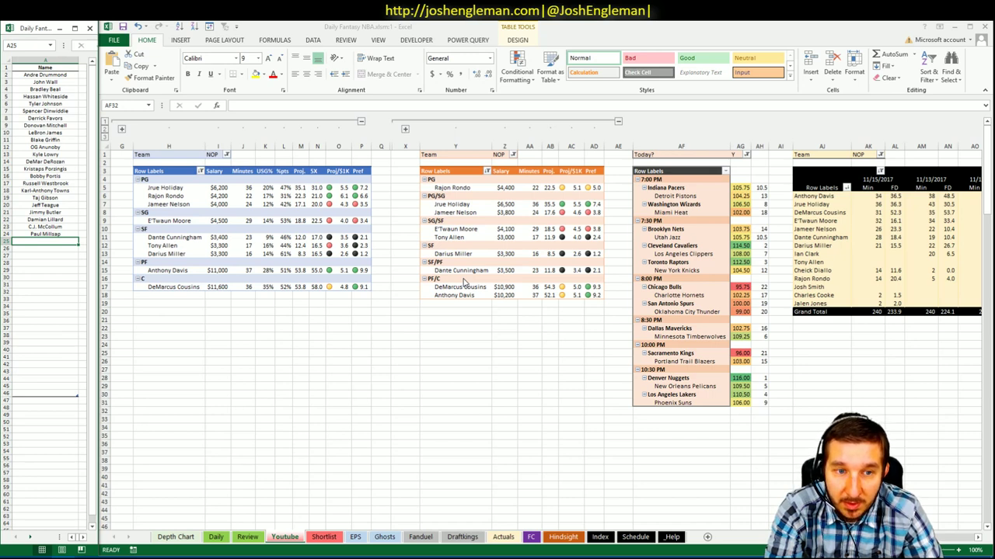
- Add DeMarcus Cousins, Anthony Davis and Jrue Holiday to cells A25–A27 of the shortlist
type("Dem")
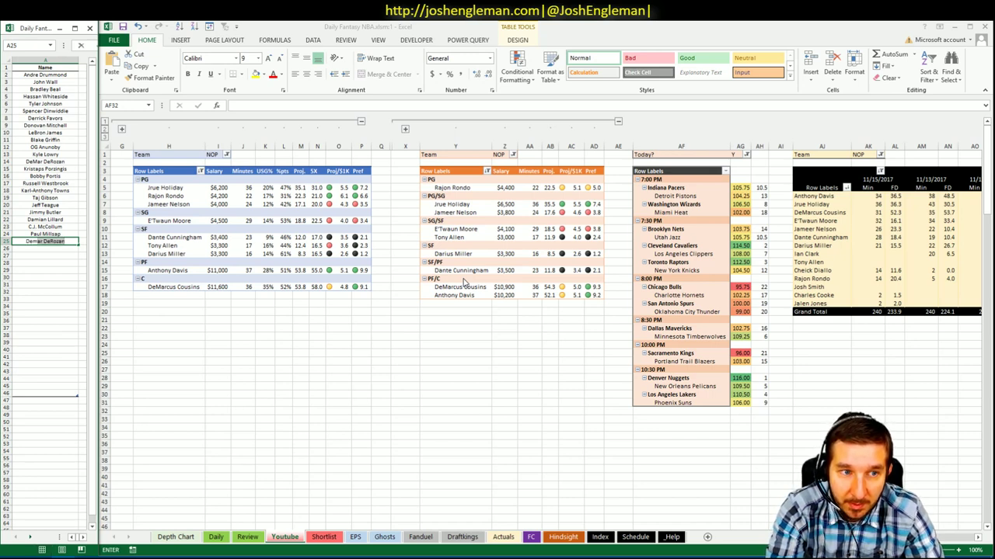
key("BackSpace")
key("BackSpace")
type("M")
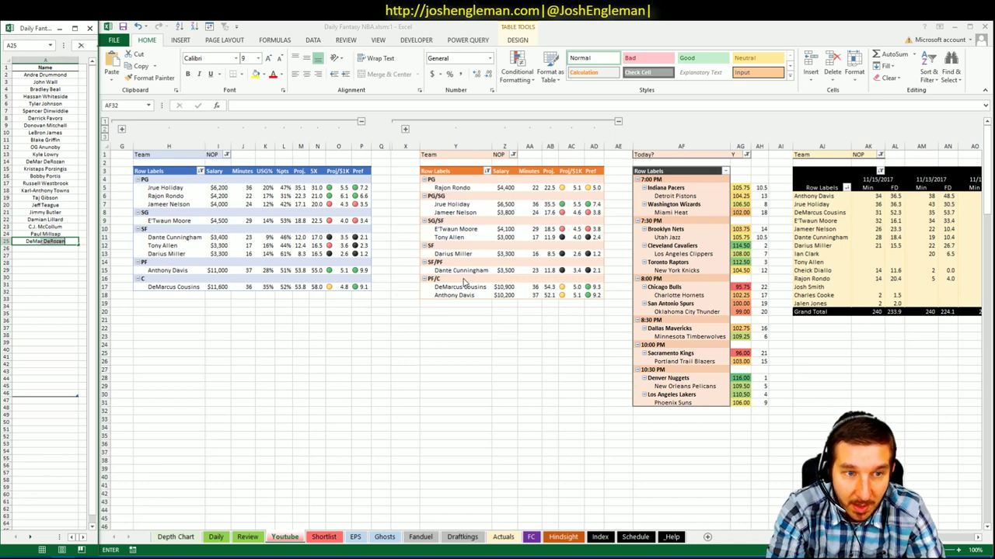
type("arcus Cousins")
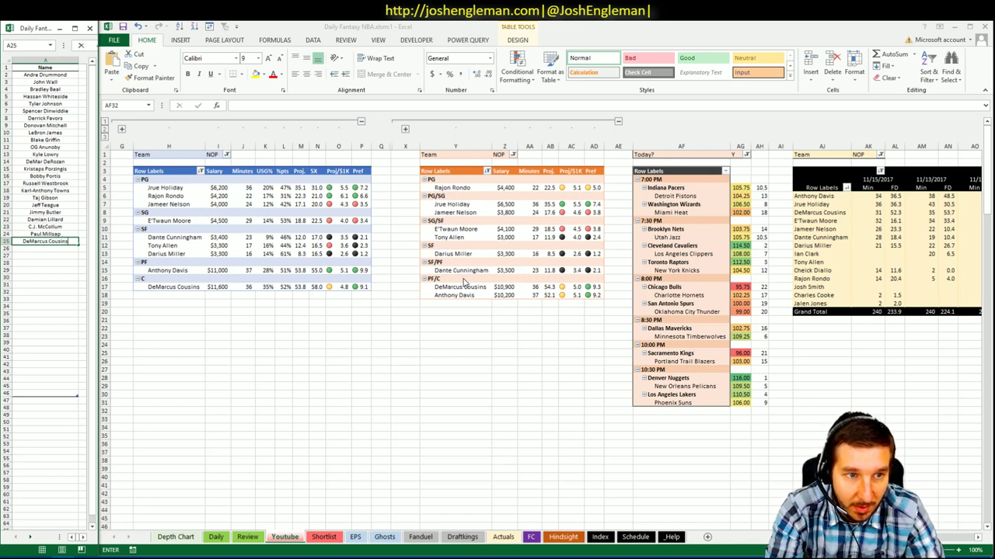
key("Return")
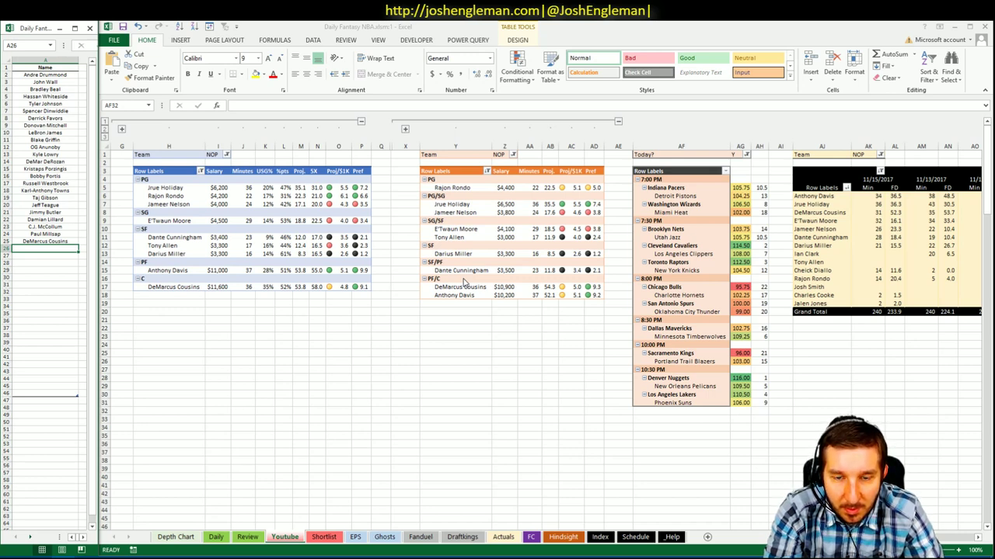
type("Anthony D")
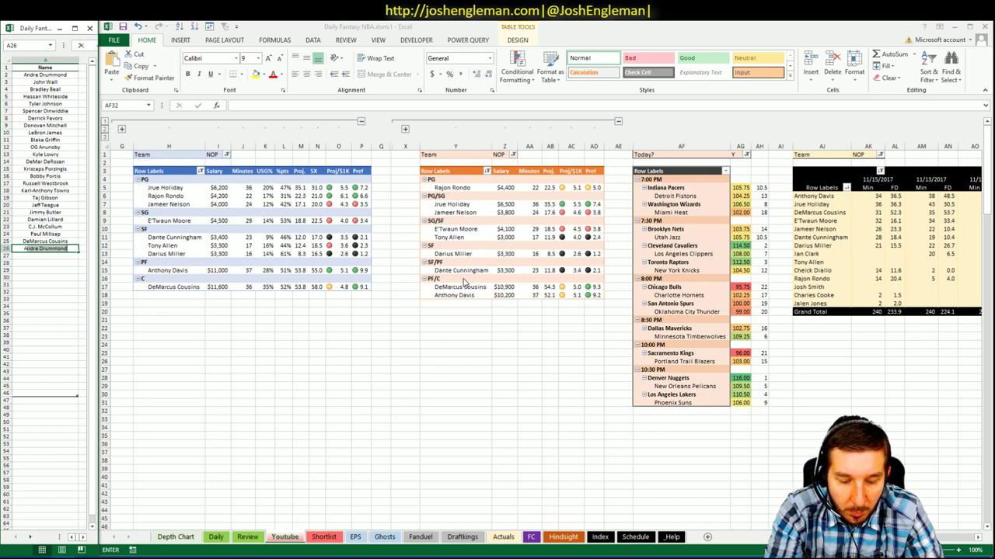
type("avis")
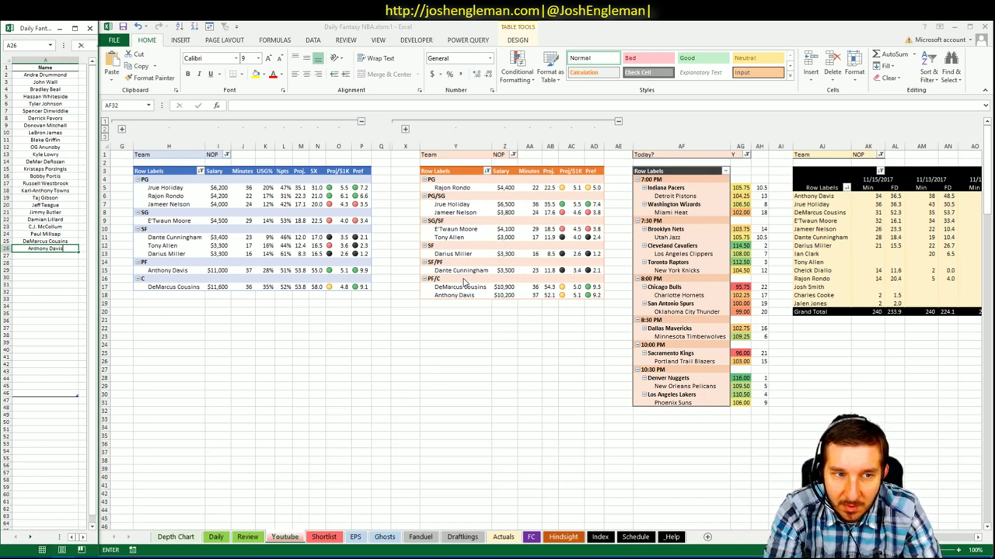
key("Return")
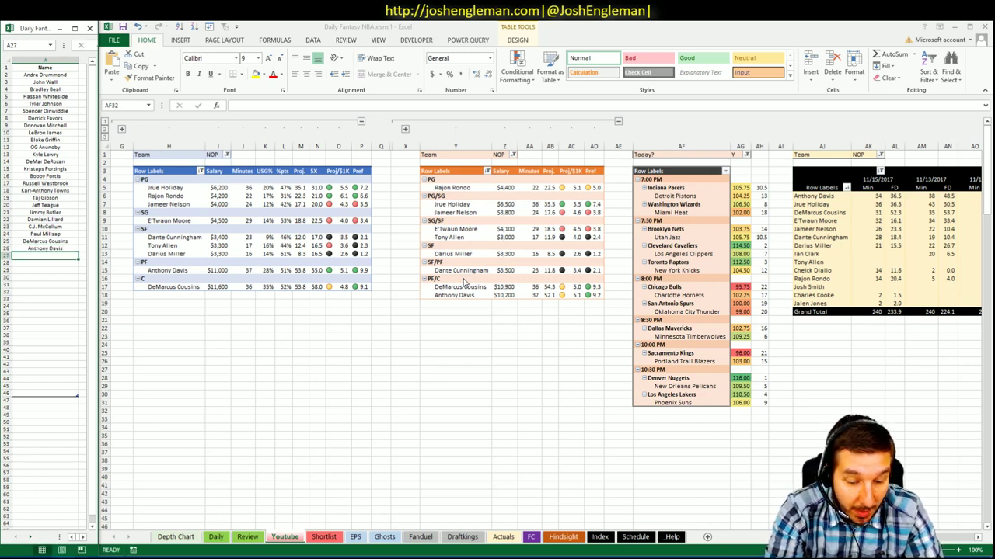
type("Jrue Holiday")
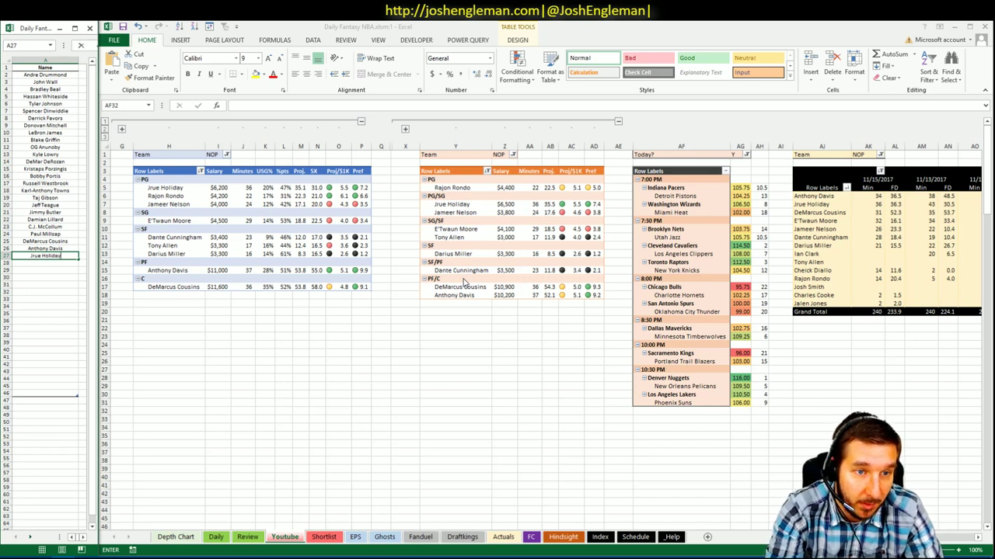
key("Return")
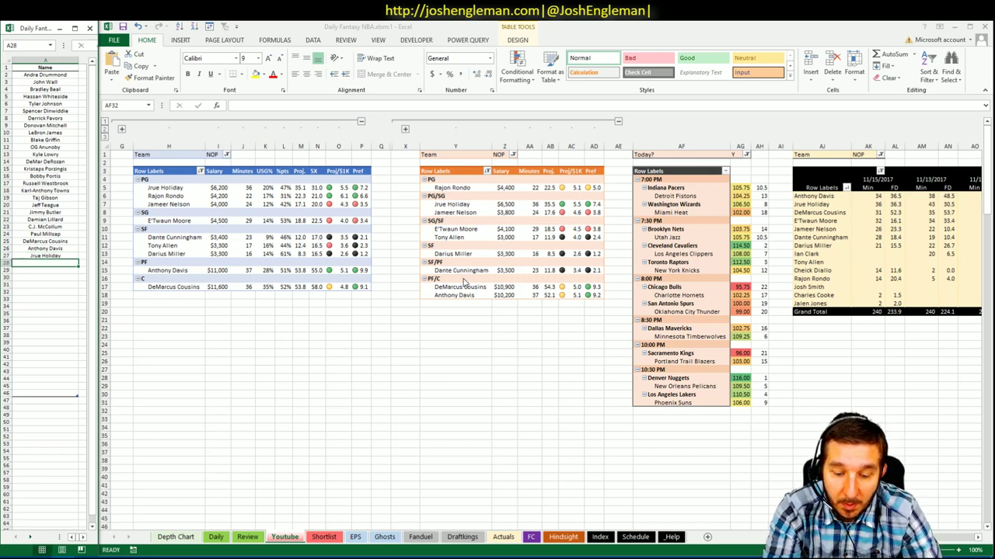
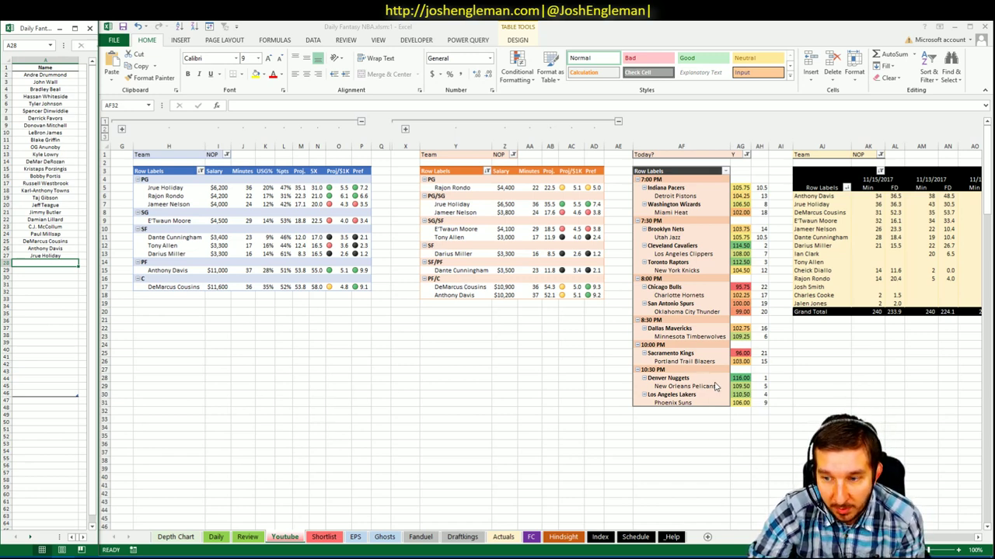
- Switch the first and second pivots' Team filter to LAL
left_click(226, 154)
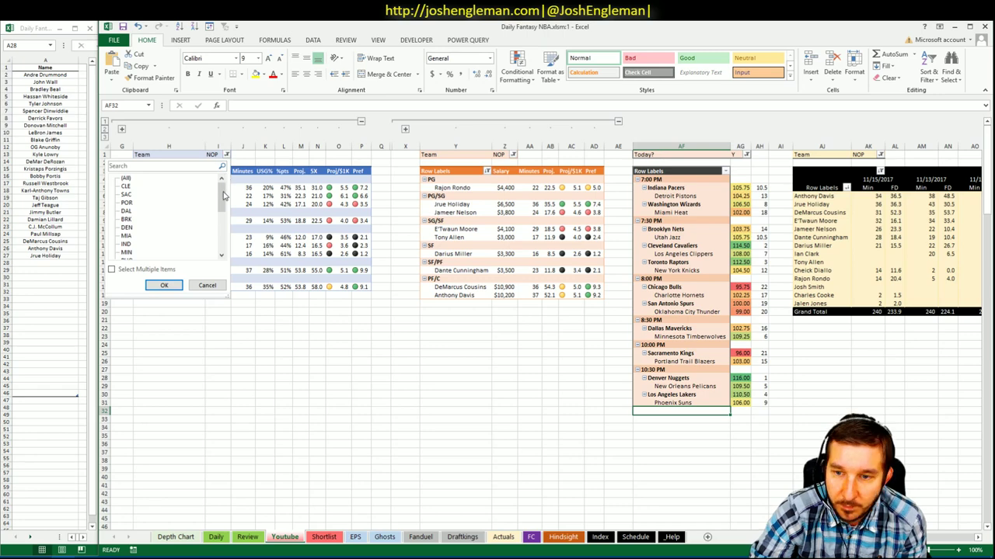
left_click_drag(223, 195, 220, 224)
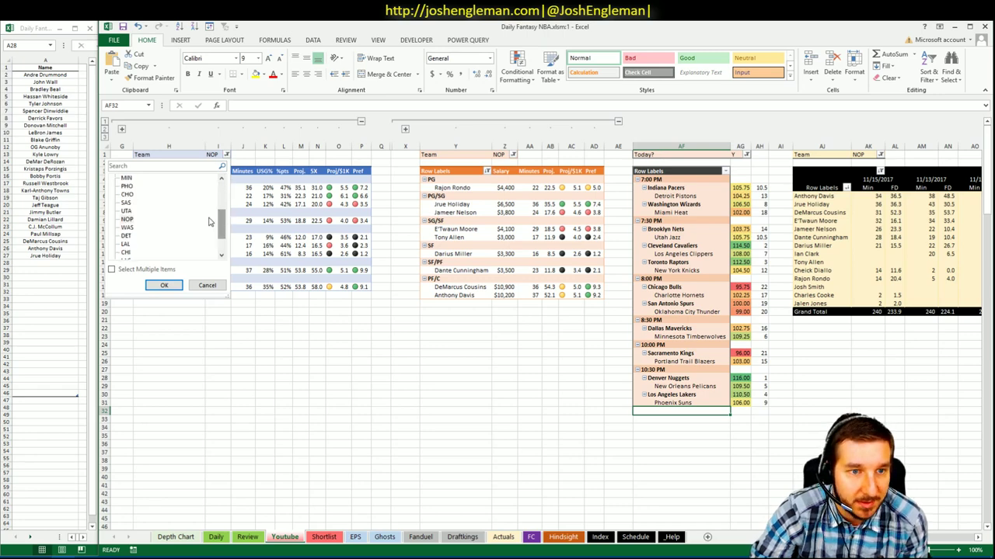
left_click(129, 245)
left_click(164, 286)
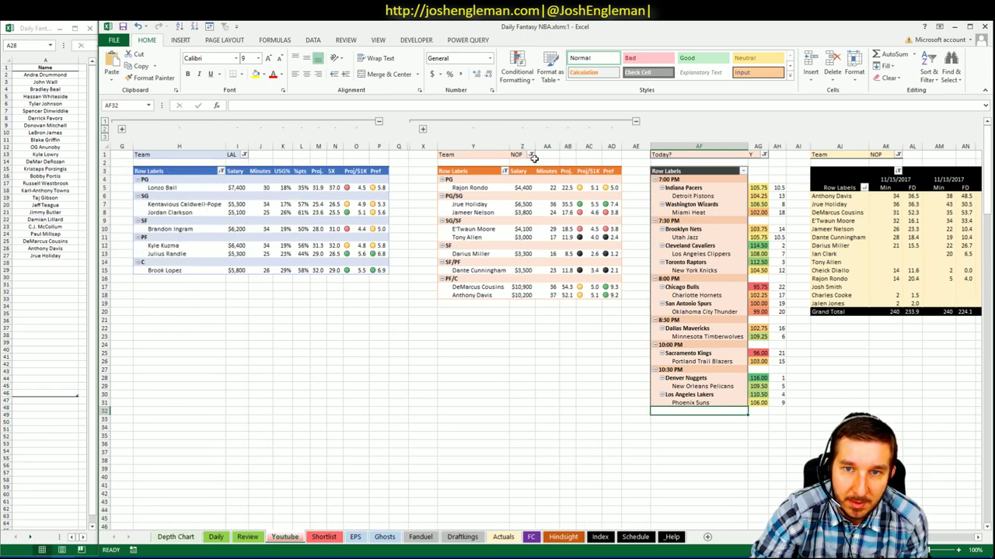
left_click(530, 155)
left_click_drag(534, 185, 527, 223)
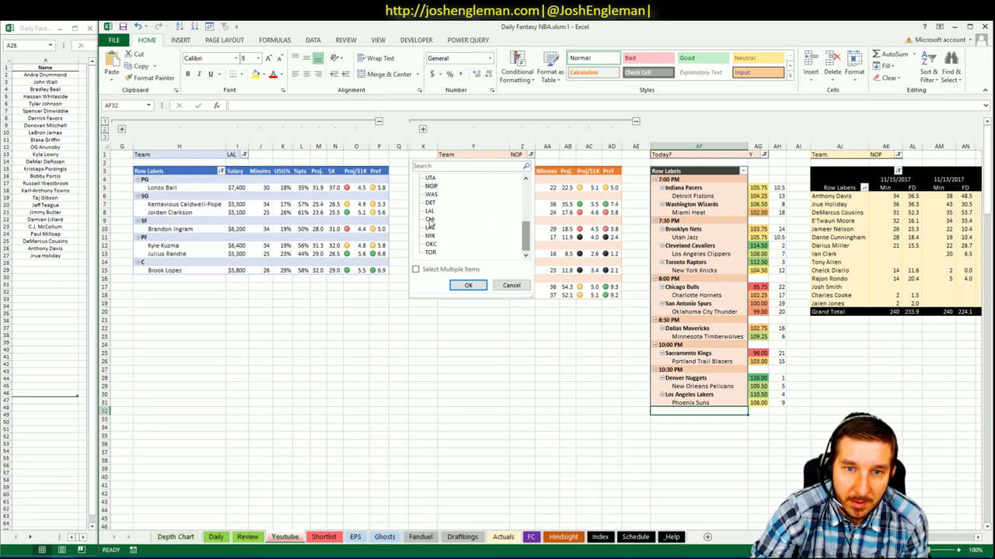
left_click(434, 211)
left_click(467, 285)
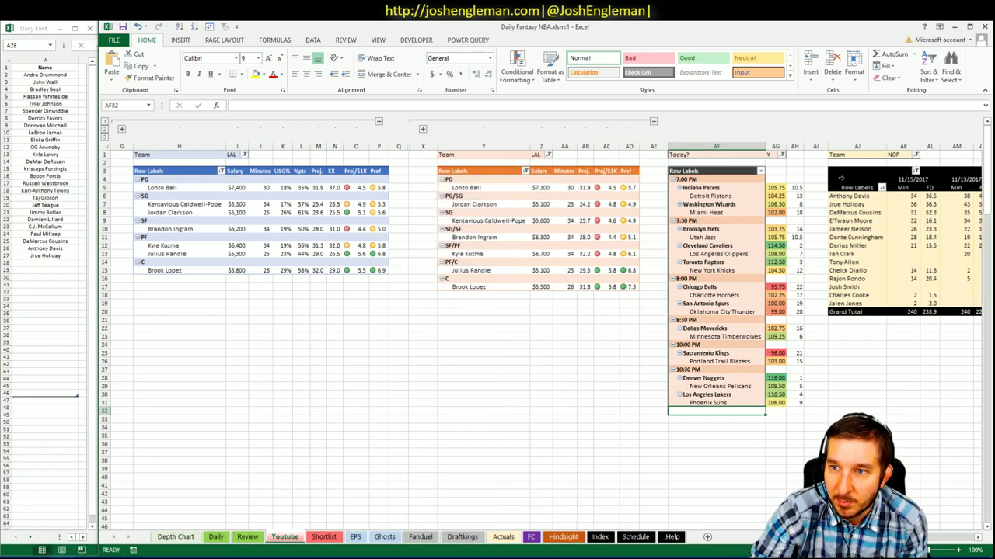
- Filter the third pivot to LAL instead of NOP
left_click(916, 154)
mouse_move(909, 204)
left_mouse_down()
mouse_move(913, 233)
mouse_move(912, 220)
left_mouse_up()
left_click(813, 194)
left_click(812, 202)
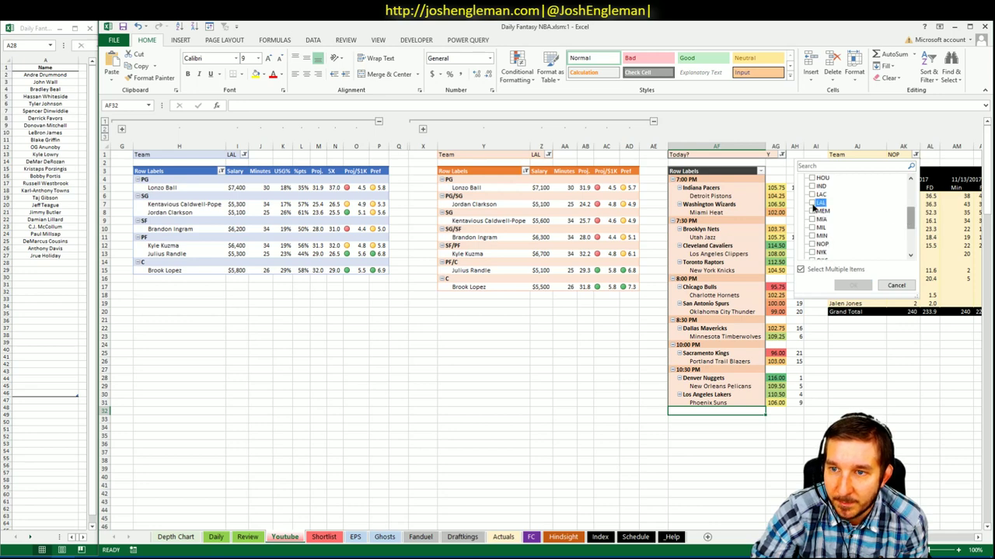
left_click(852, 286)
left_click_drag(551, 346, 566, 346)
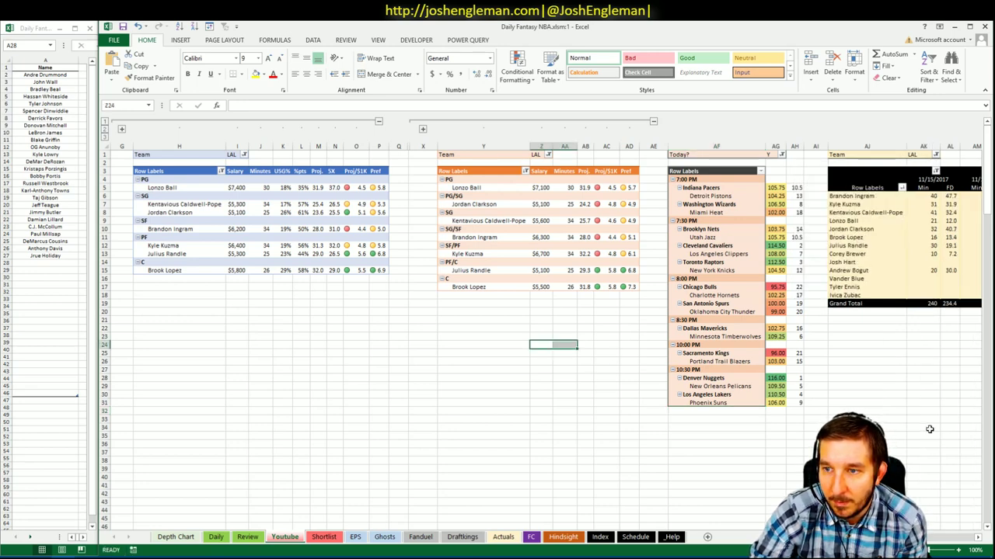
scroll(550, 323, "right", 5)
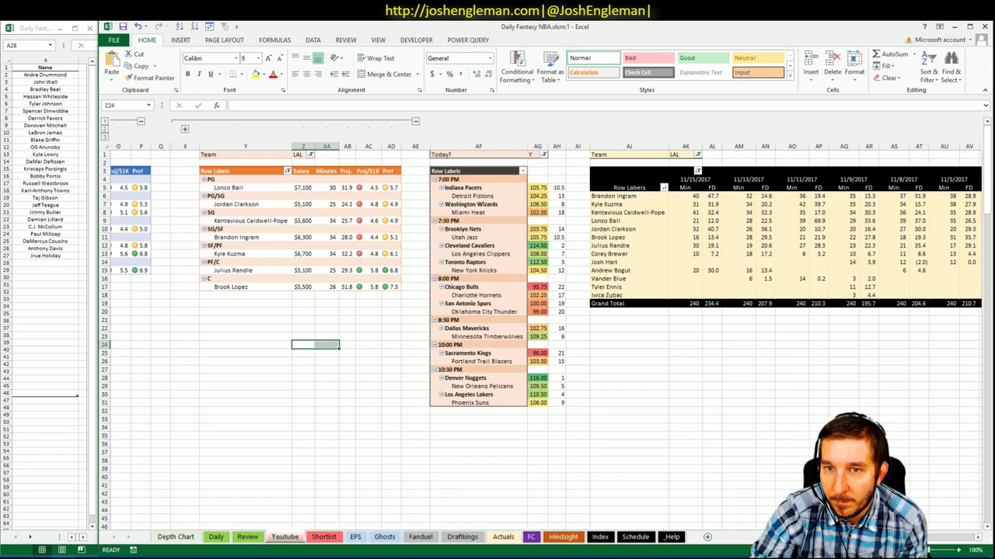
scroll(457, 362, "left", 5)
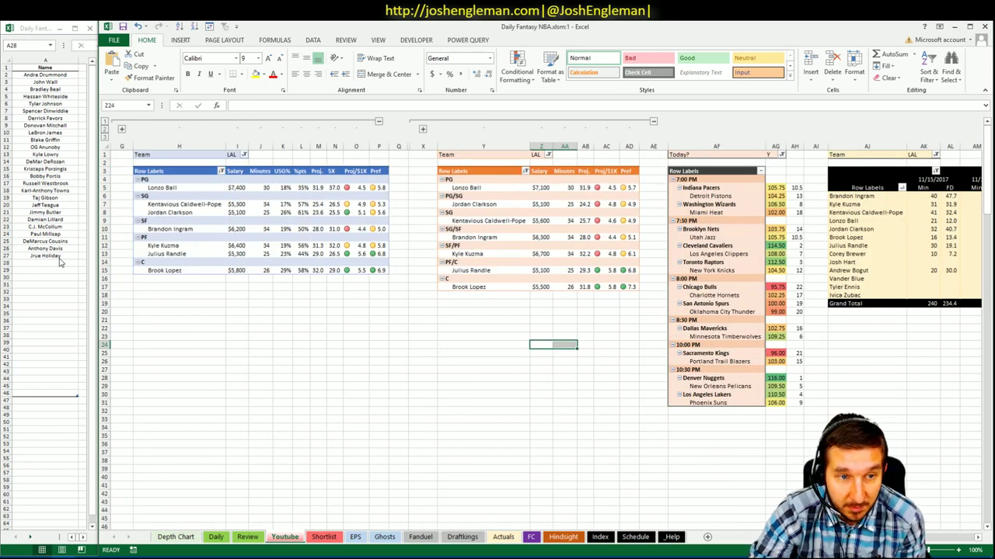
- Enter Julius Randle in A28 of the side window's Name list
key("alt+Tab")
type("B")
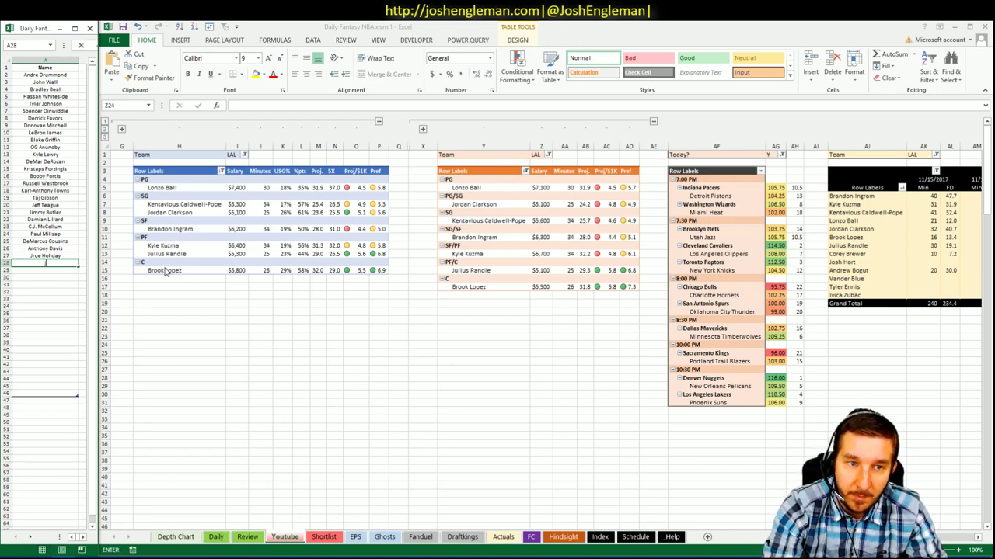
type("ulius Randle")
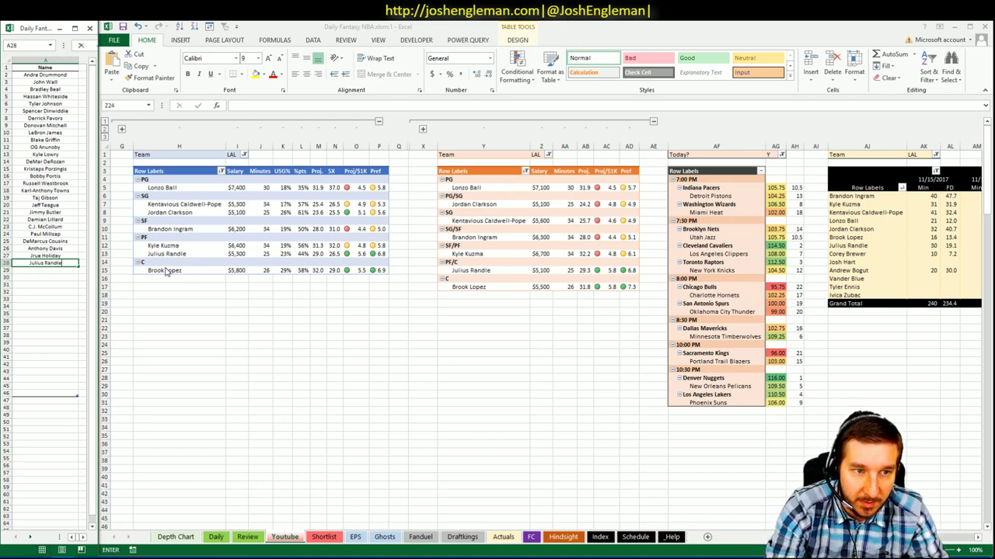
key("Return")
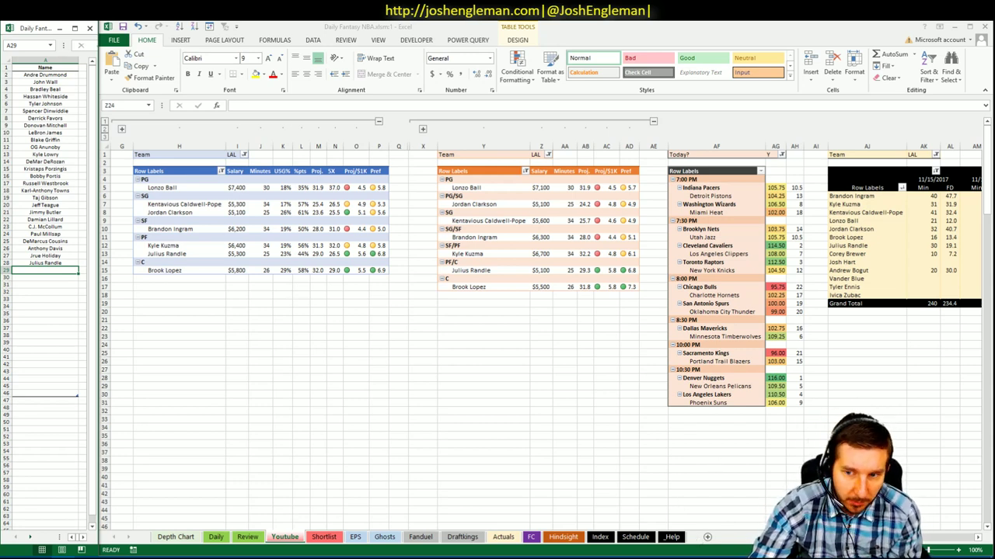
- Check Lonzo Ball's 11/15 minutes value in the LAL pivot
scroll(678, 290, "right", 6)
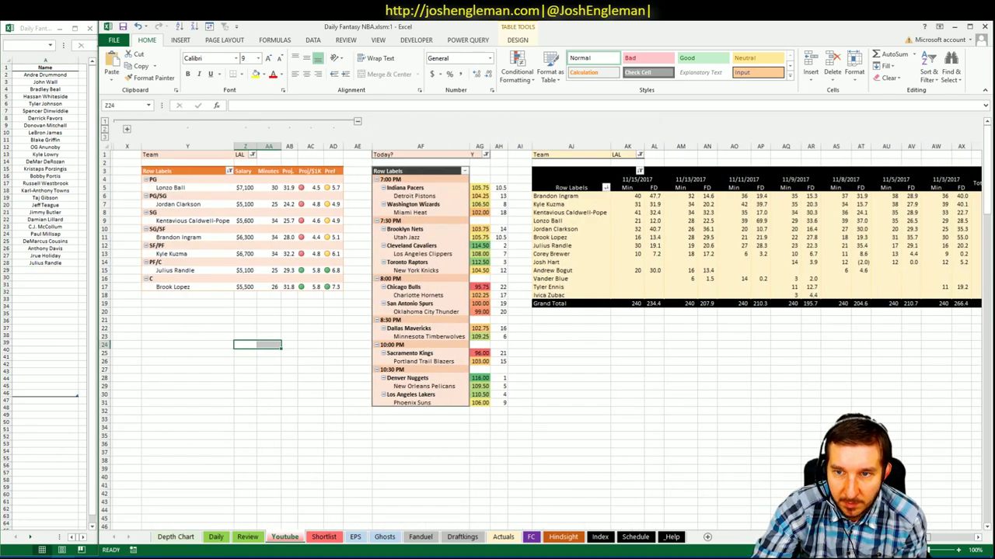
mouse_move(687, 223)
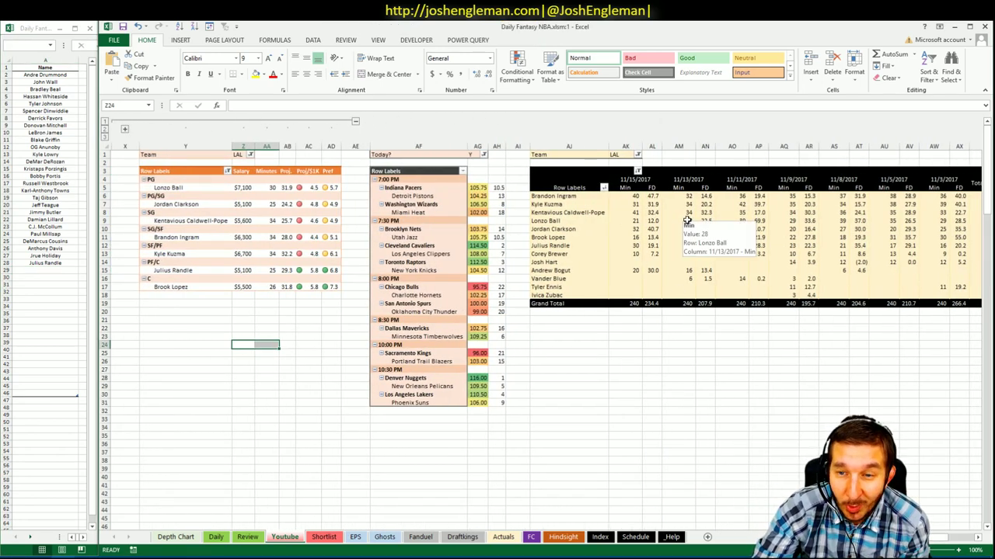
left_click(637, 221)
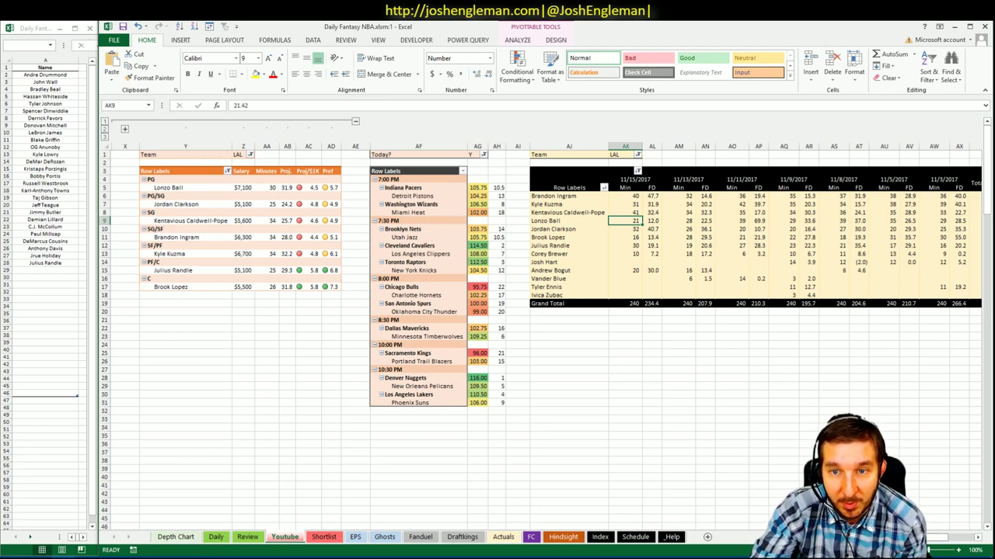
scroll(544, 310, "right", 1)
scroll(544, 311, "left", 5)
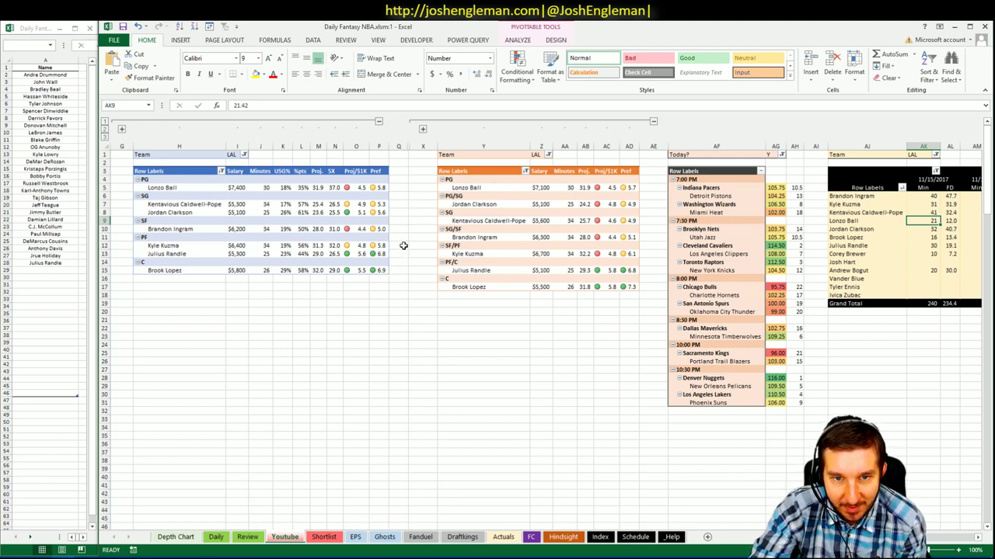
- Add Lonzo Ball in A29 and select empty cells below the first pivot
left_click(31, 270)
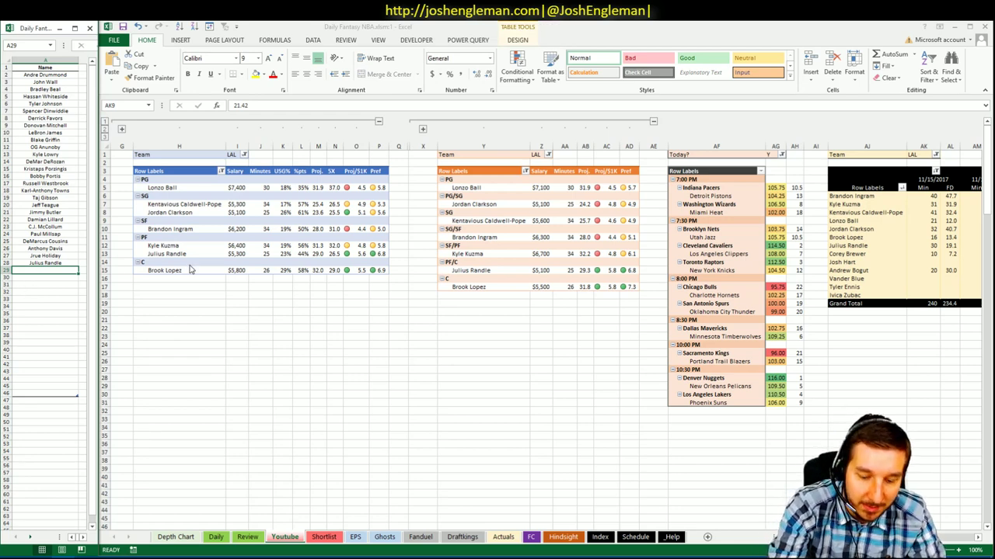
type("Lonzo Ball")
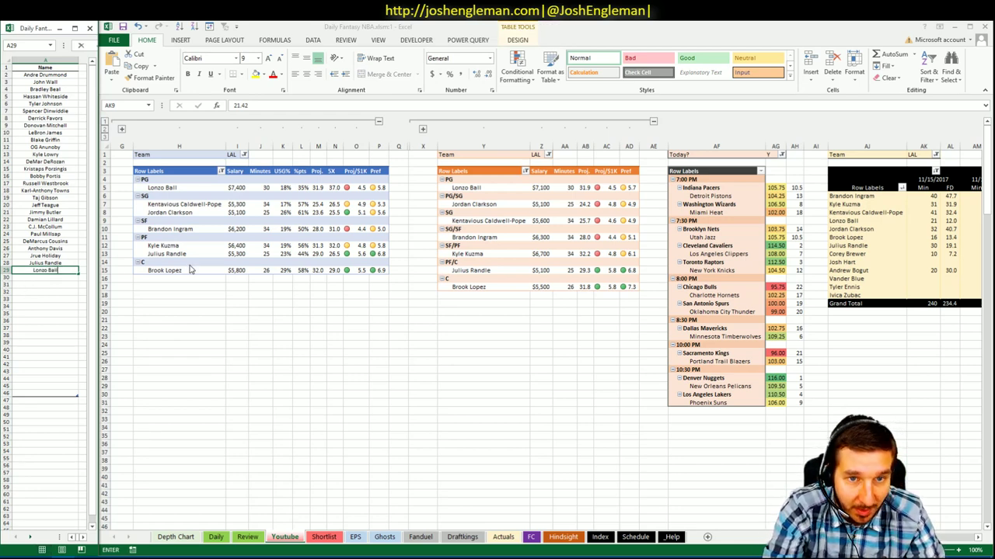
key("Return")
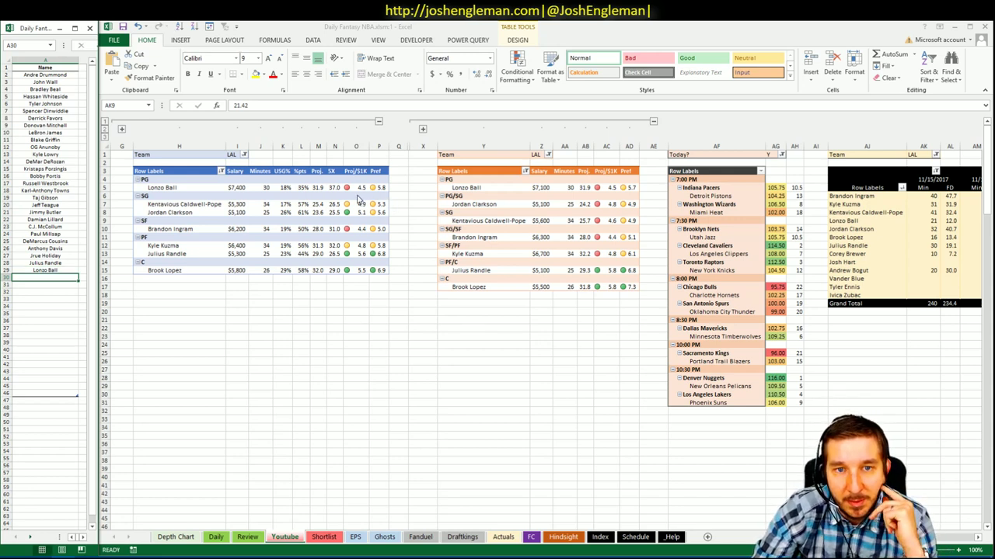
left_click(182, 319)
left_click(199, 303)
left_click(212, 289)
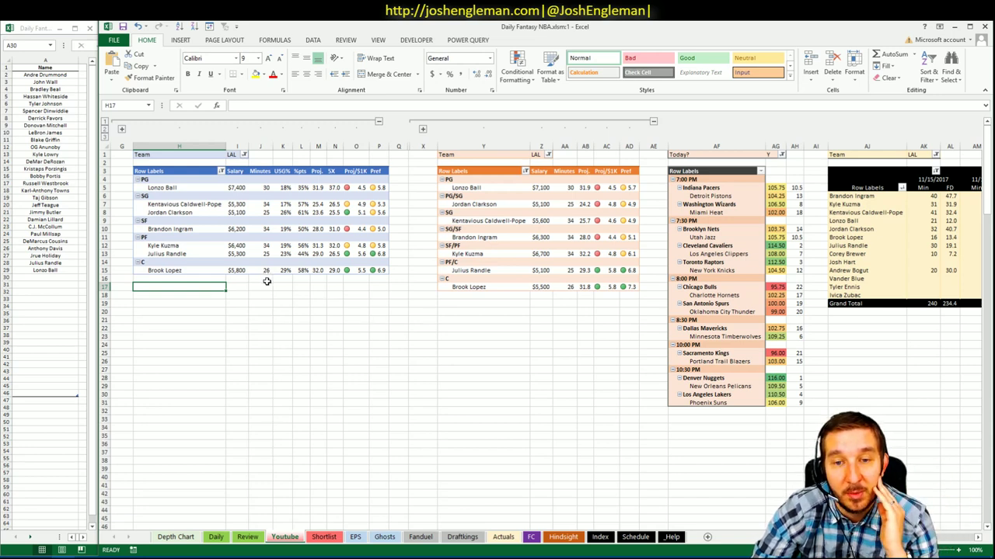
left_click(259, 288)
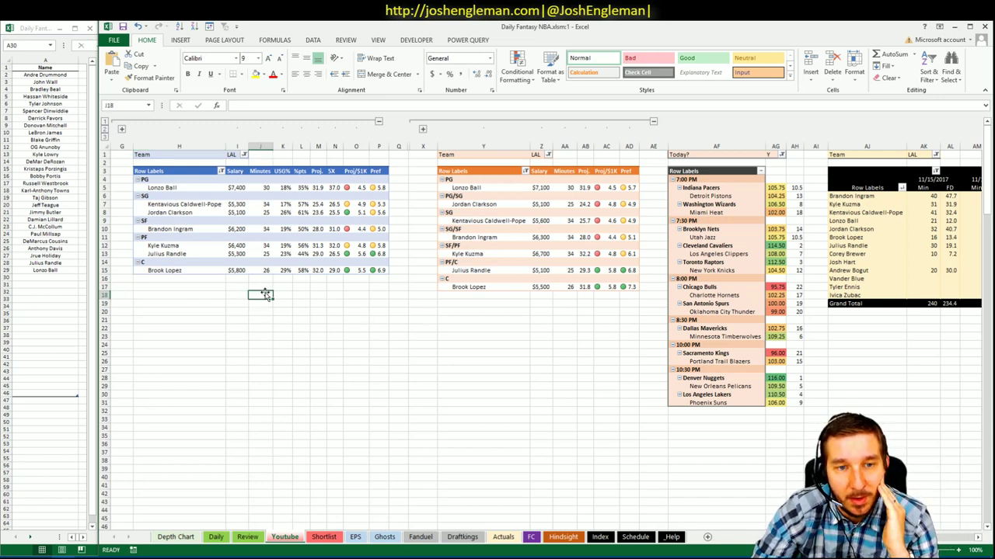
- Add Brook Lopez in A30 and select cell Y19 below the second pivot
left_click(52, 278)
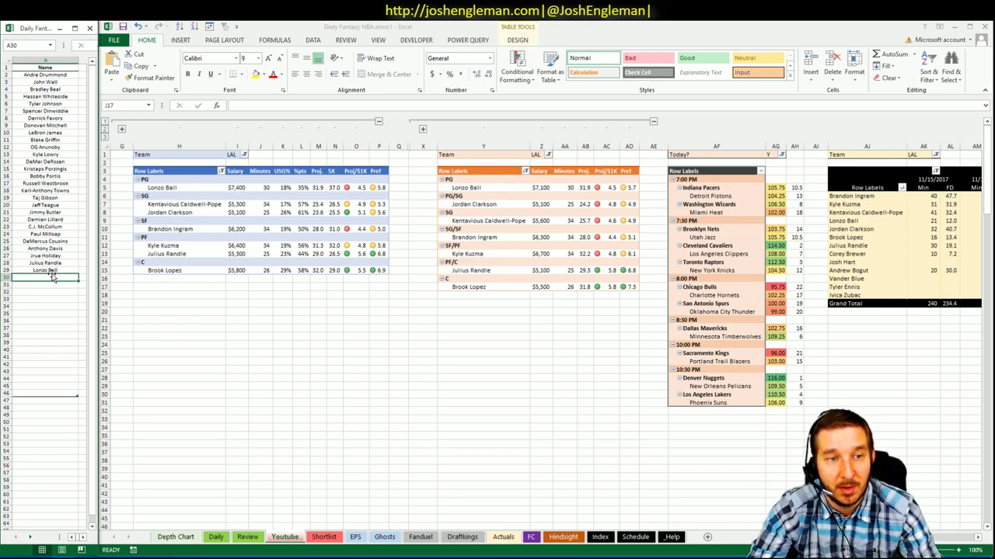
type("Brook Lopez")
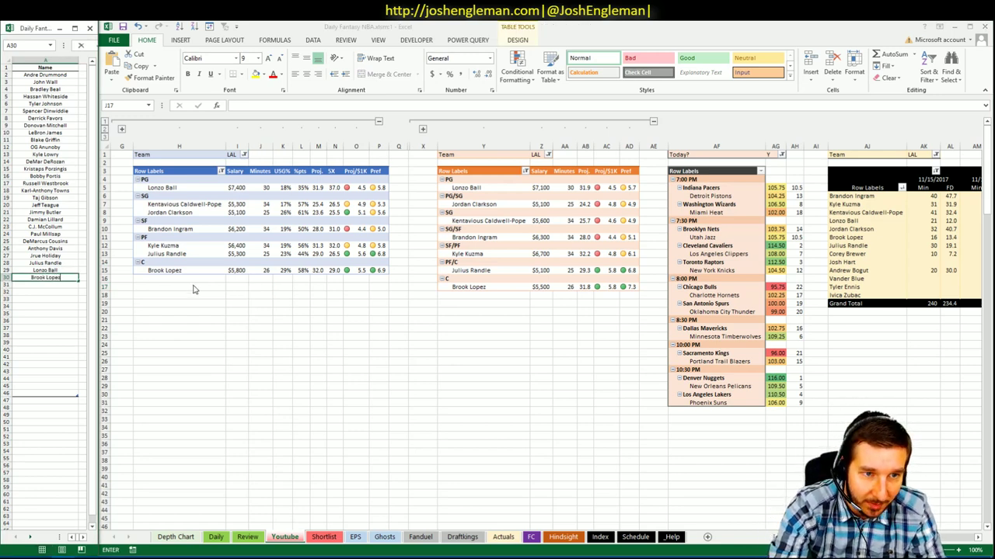
key("Return")
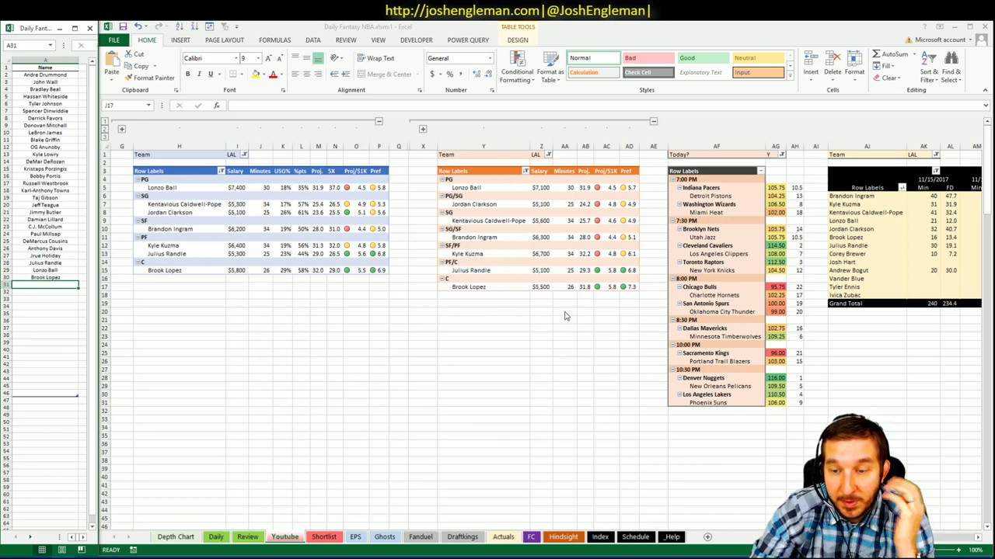
left_click(515, 311)
left_click(516, 304)
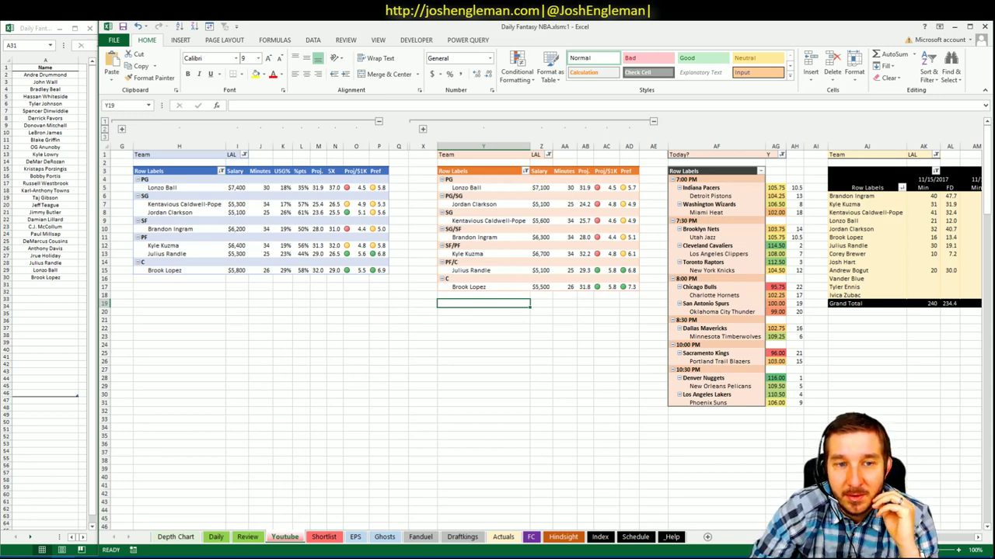
- Enter Jordan Clarkson in A31, directly below Brook Lopez
scroll(544, 334, "right", 5)
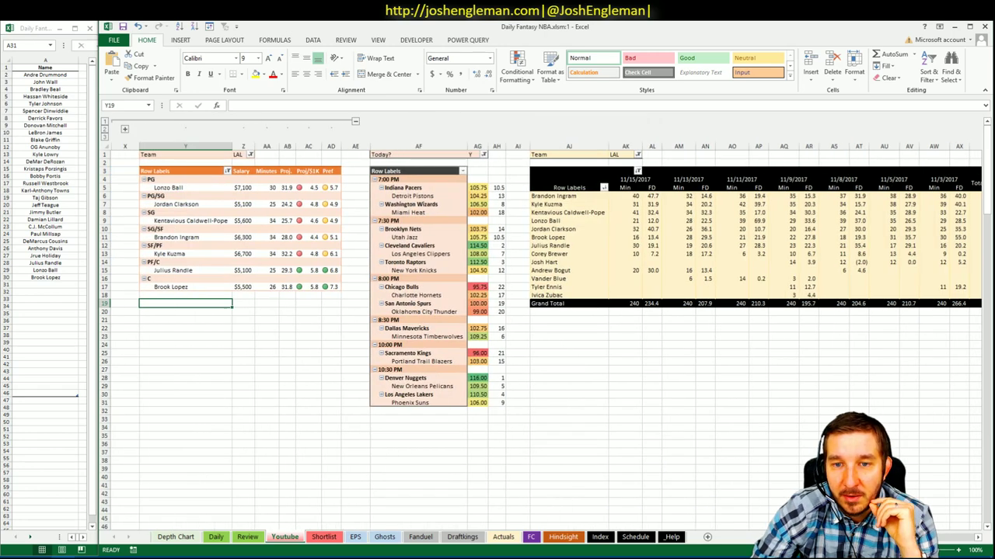
scroll(543, 334, "left", 5)
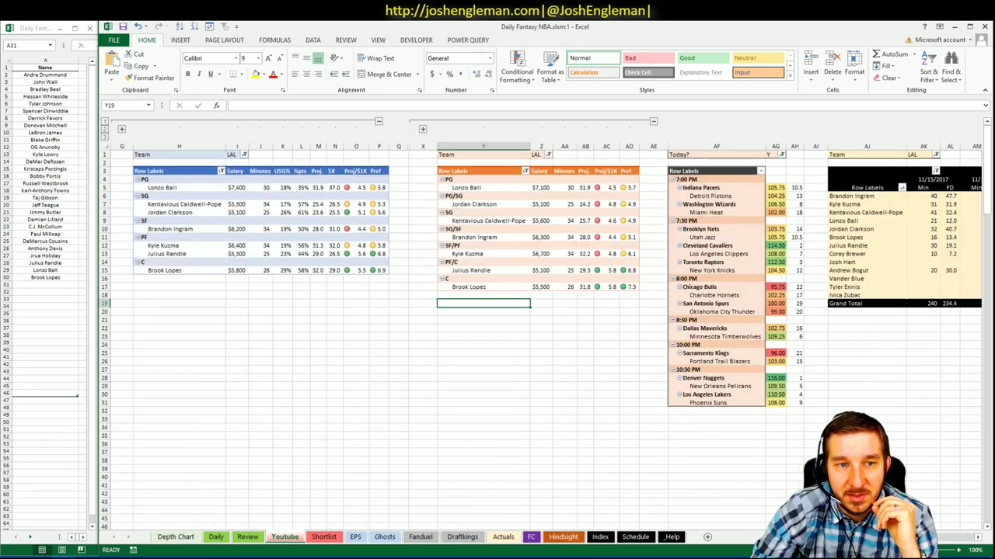
scroll(981, 538, "right", 6)
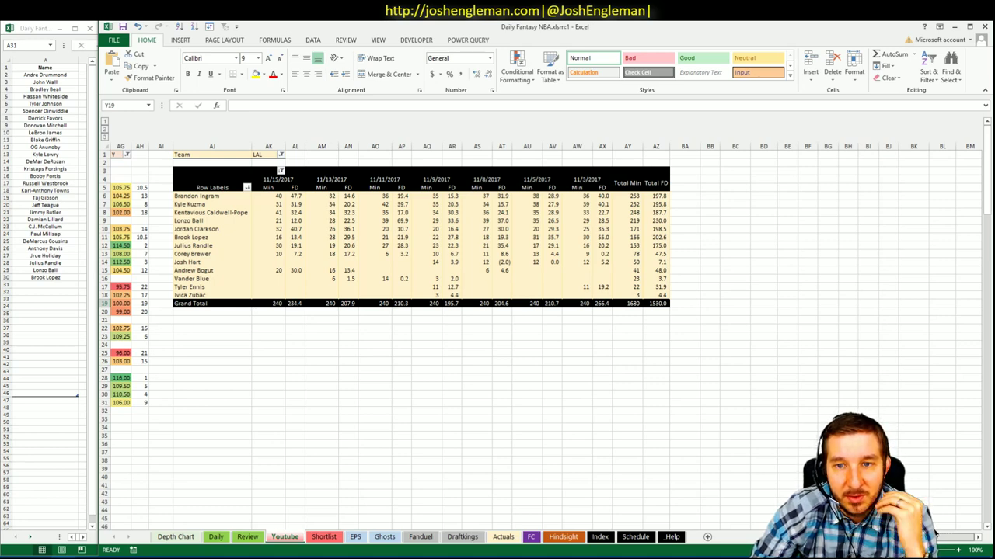
scroll(544, 334, "left", 1)
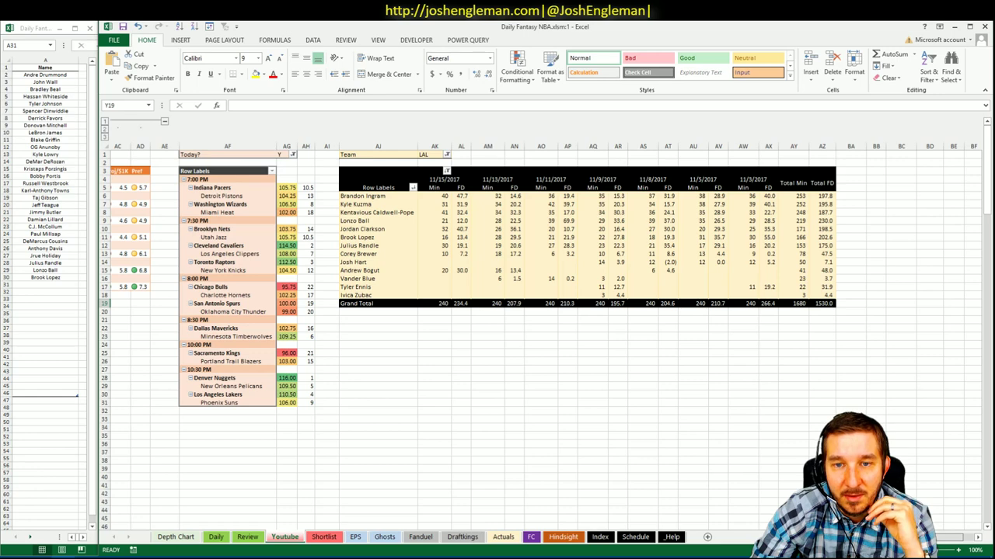
scroll(648, 480, "left", 8)
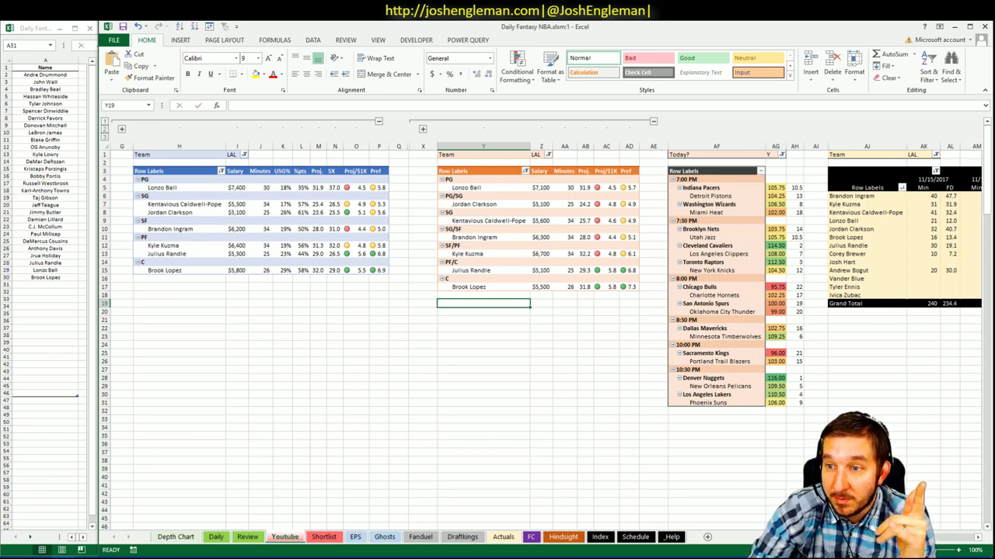
scroll(544, 310, "right", 5)
scroll(189, 207, "left", 5)
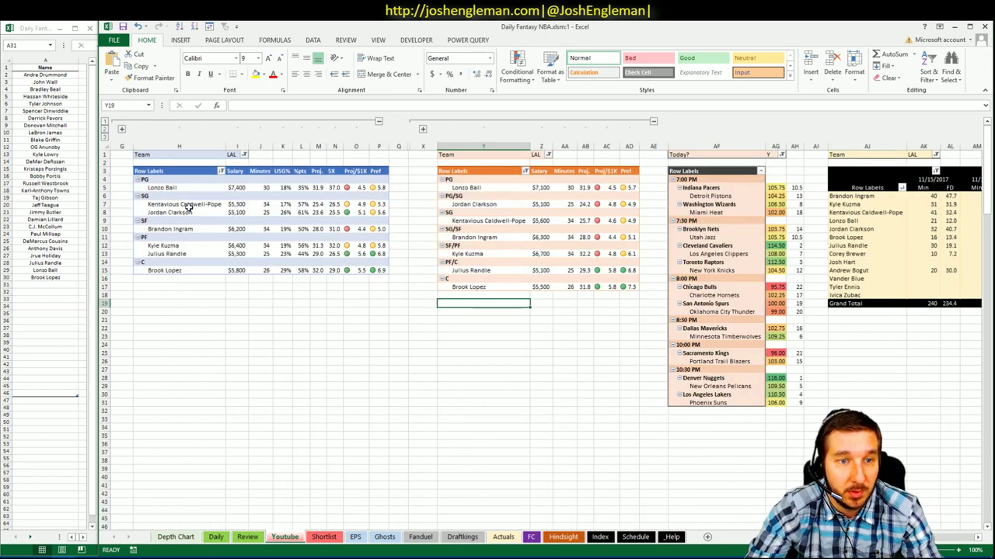
left_click(62, 284)
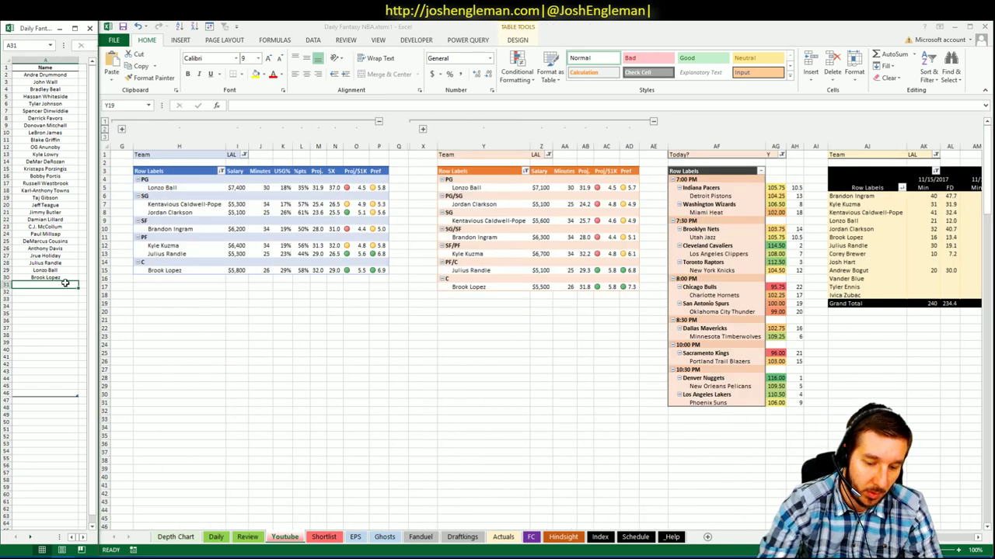
type("Jordan Clarkson")
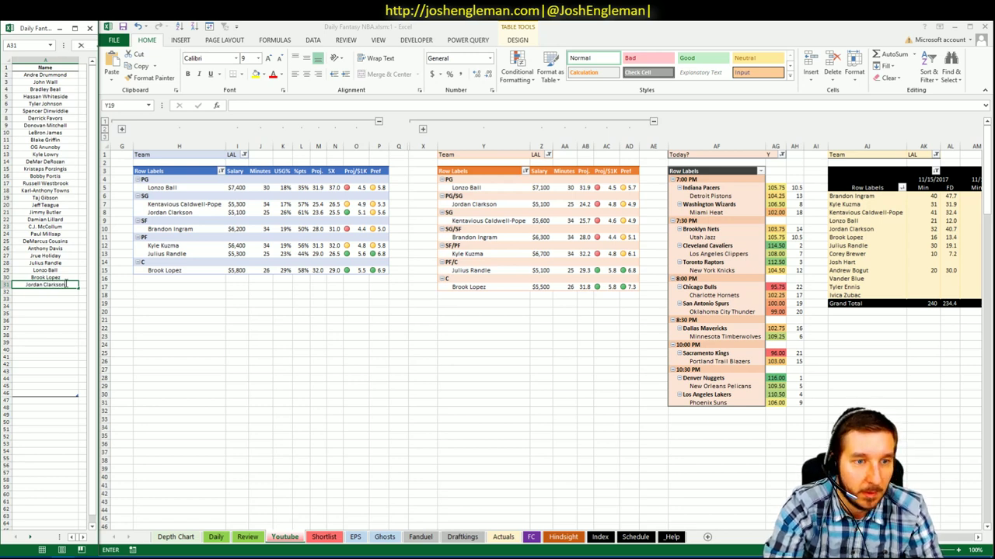
key("Return")
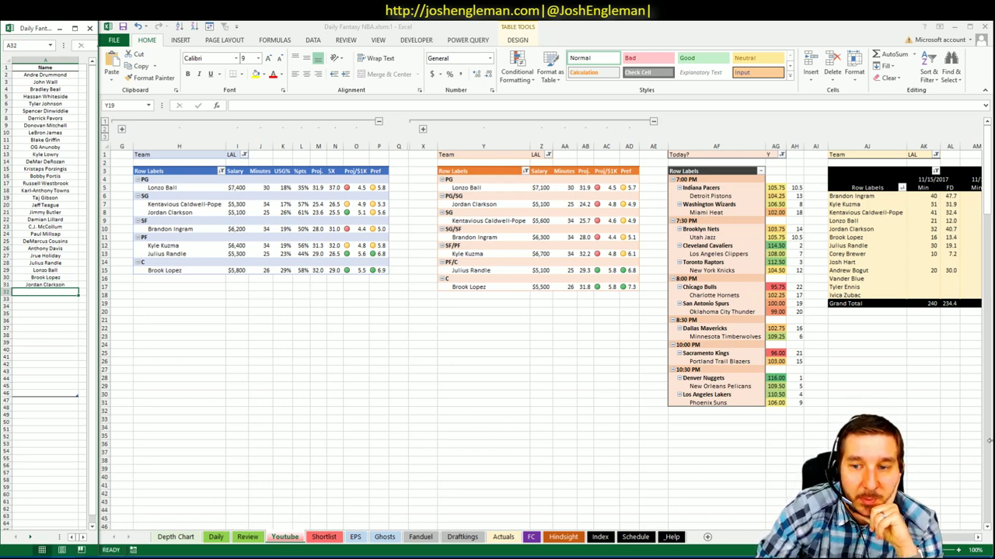
- Mark the Lakers and Suns game rows, then clear the selection
left_click(797, 399)
left_click_drag(794, 395, 738, 396)
left_click(716, 411)
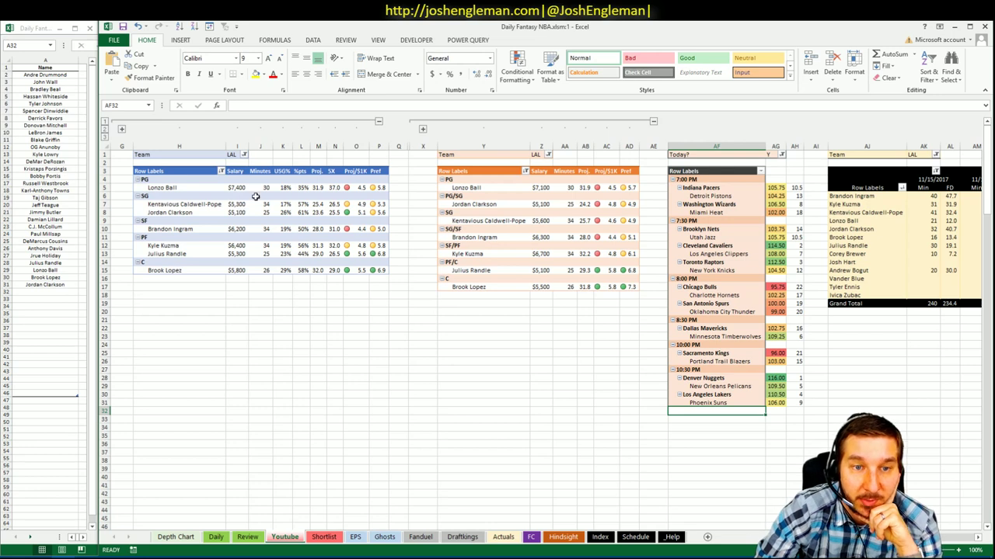
left_click(309, 162)
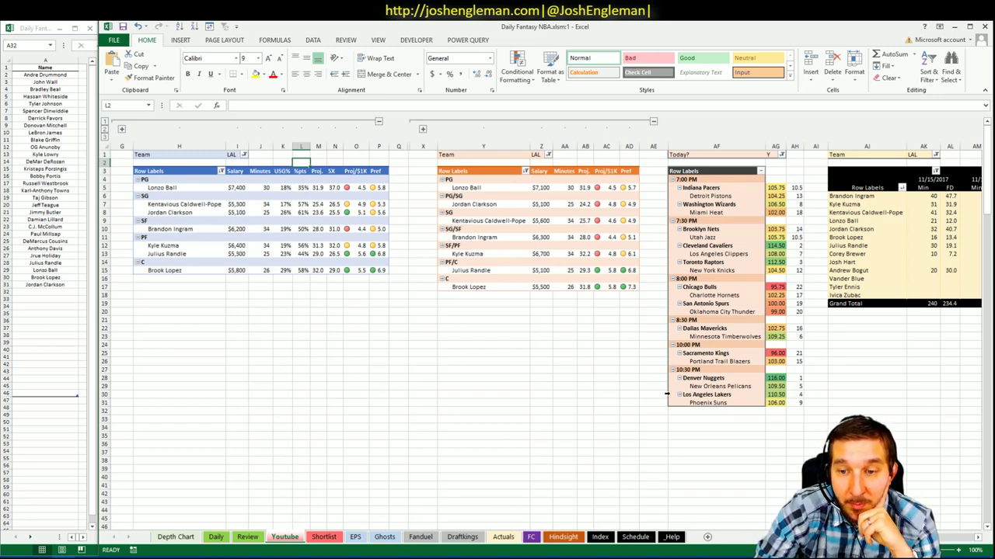
left_click_drag(659, 394, 810, 399)
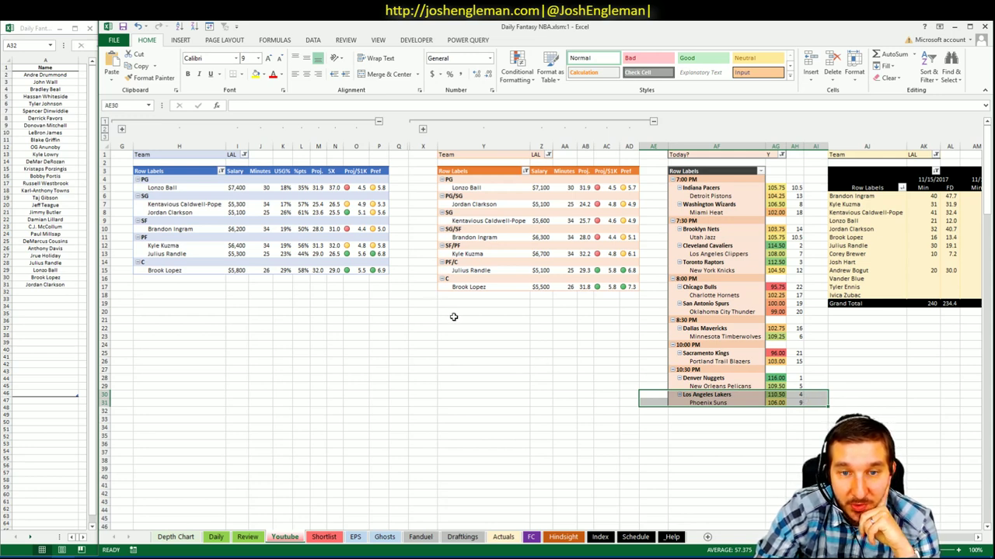
left_click(727, 440)
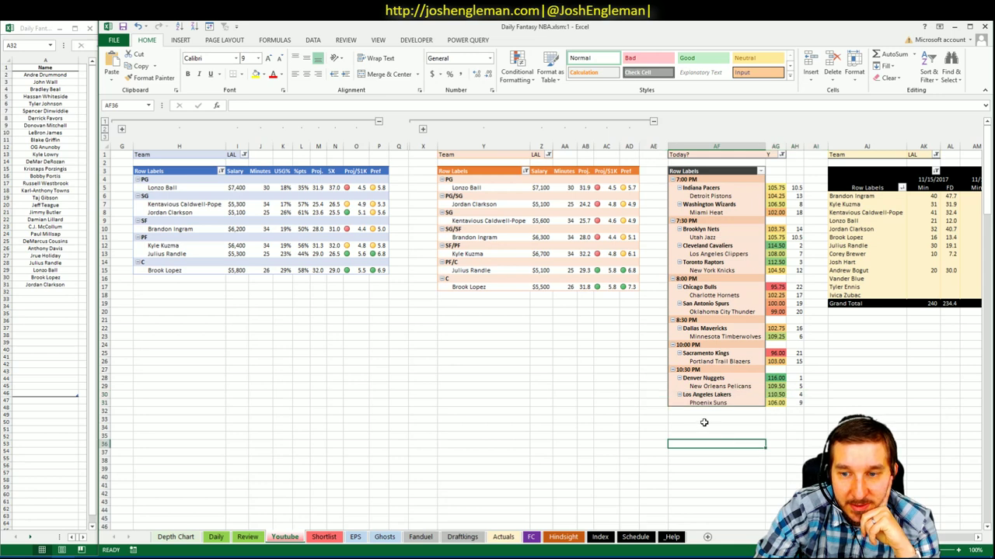
left_click(704, 422)
left_click(650, 395)
left_click_drag(650, 394, 653, 394)
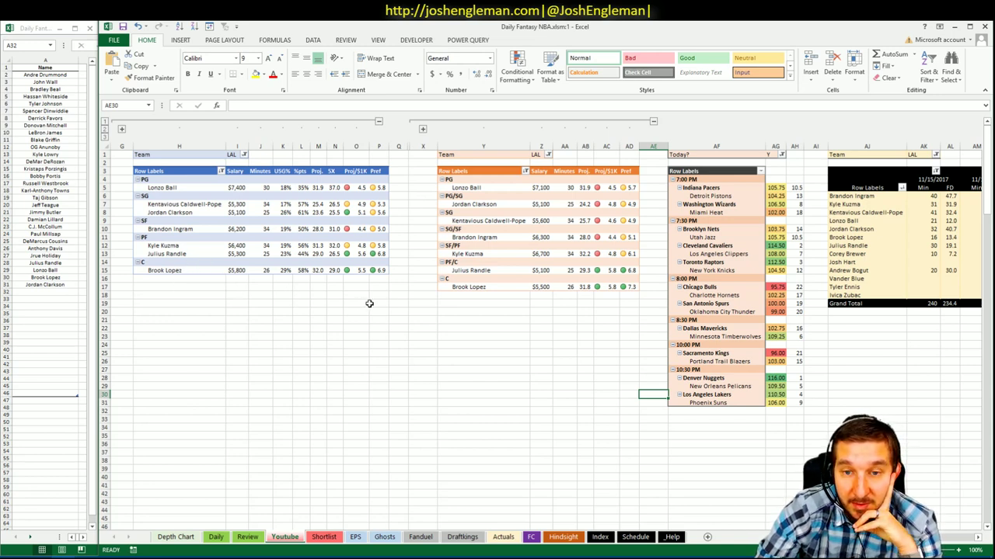
left_click(305, 288)
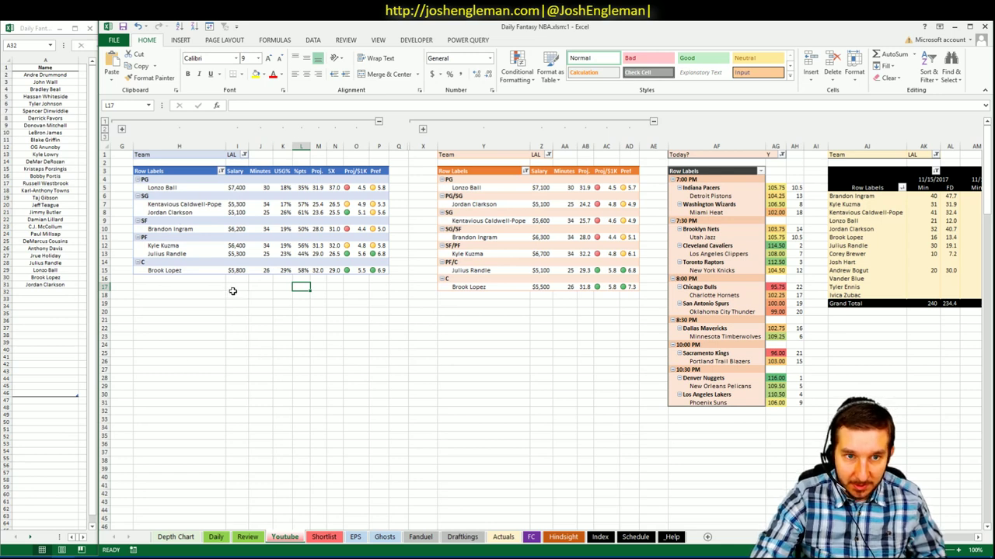
- Switch the first and second pivots' Team filter to PHO
left_click(244, 155)
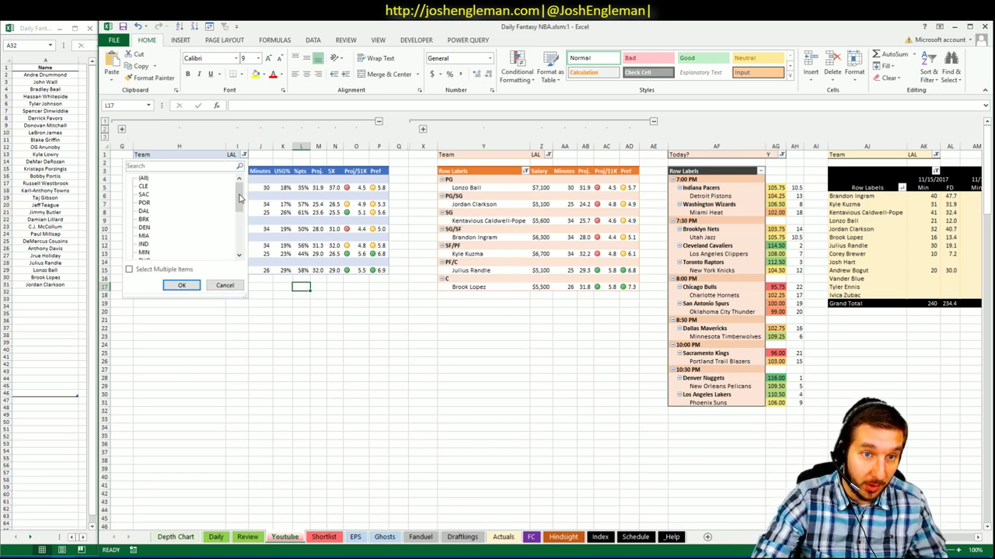
left_click_drag(240, 199, 238, 231)
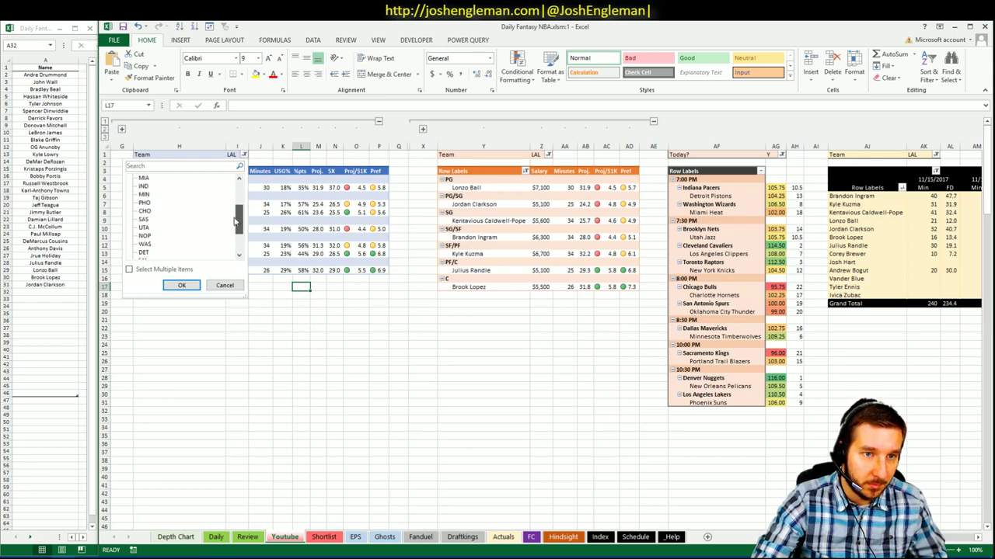
left_click(181, 285)
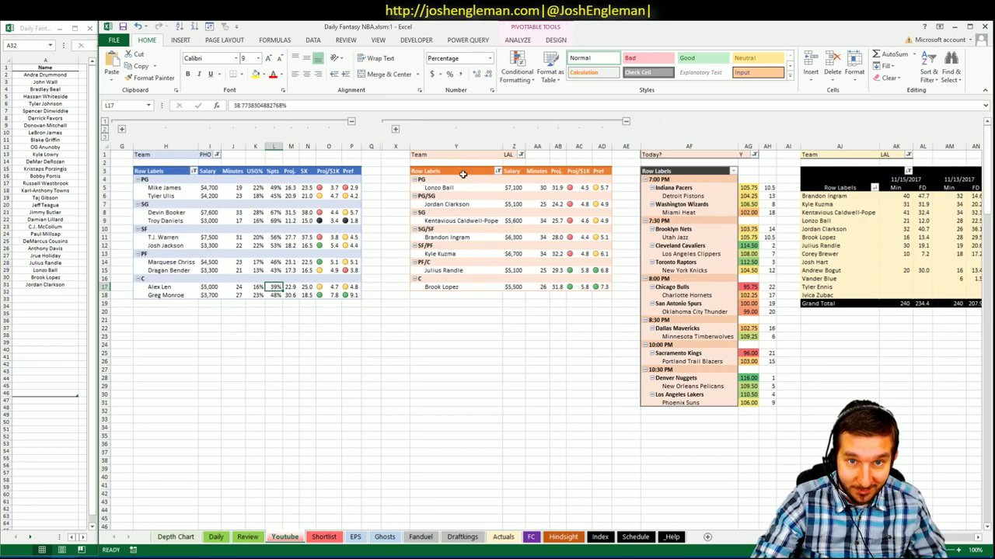
left_click(520, 155)
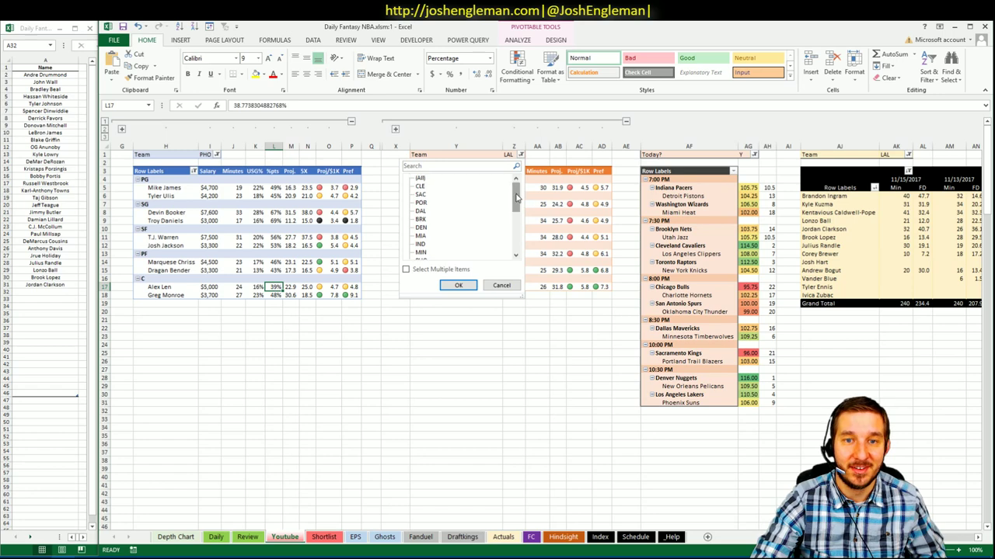
left_click(516, 239)
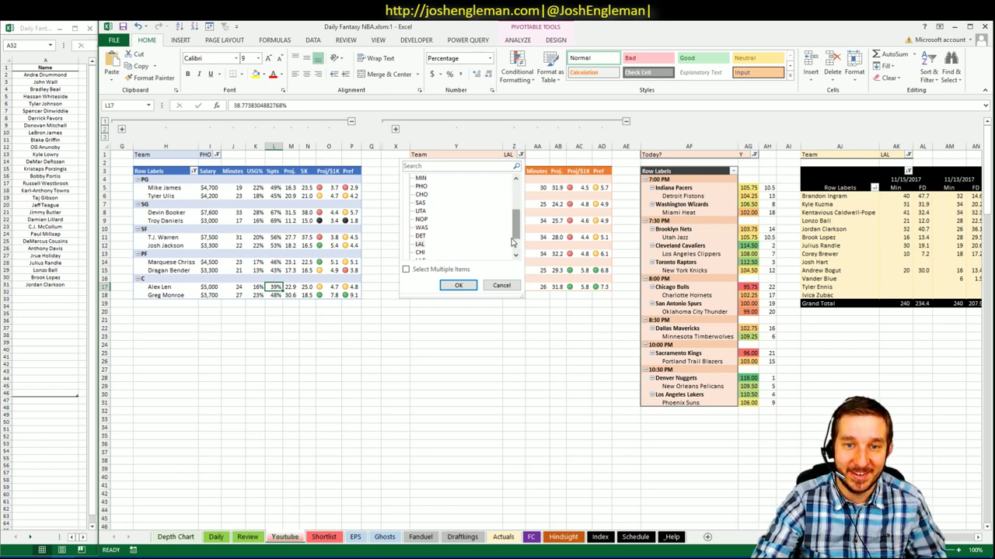
left_click(420, 187)
left_click(458, 286)
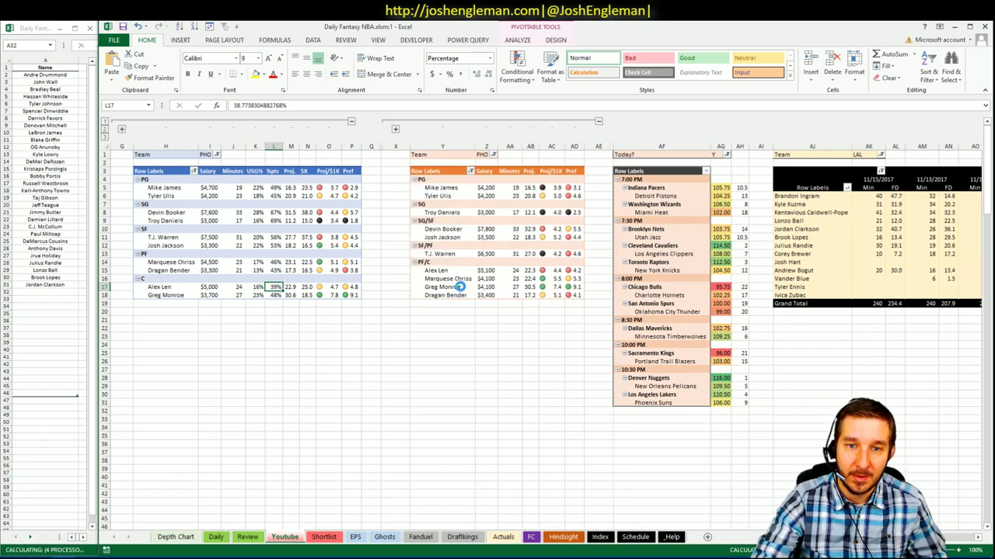
- Filter the third pivot to PHO only, removing LAL
left_click(881, 155)
left_click_drag(878, 189, 877, 237)
left_click(779, 211)
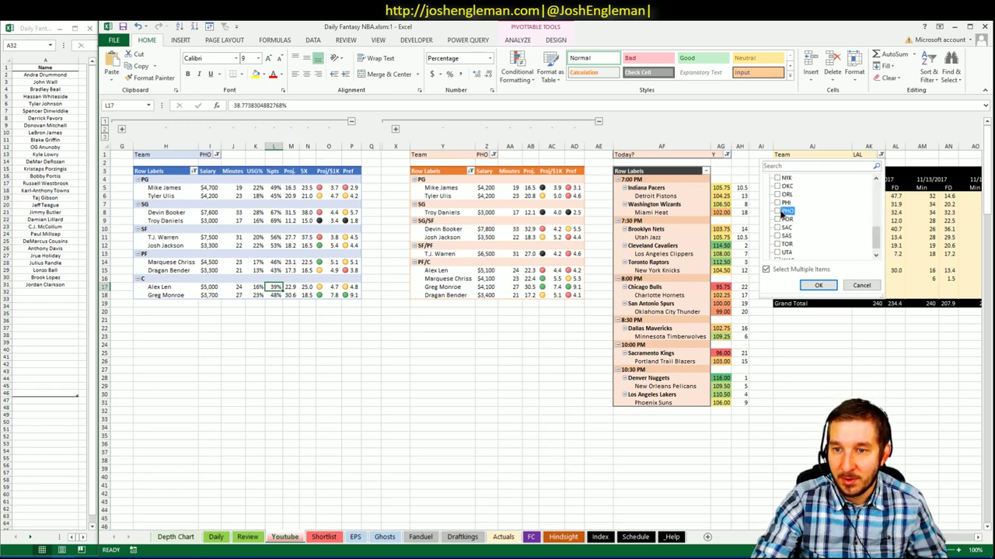
left_click(818, 285)
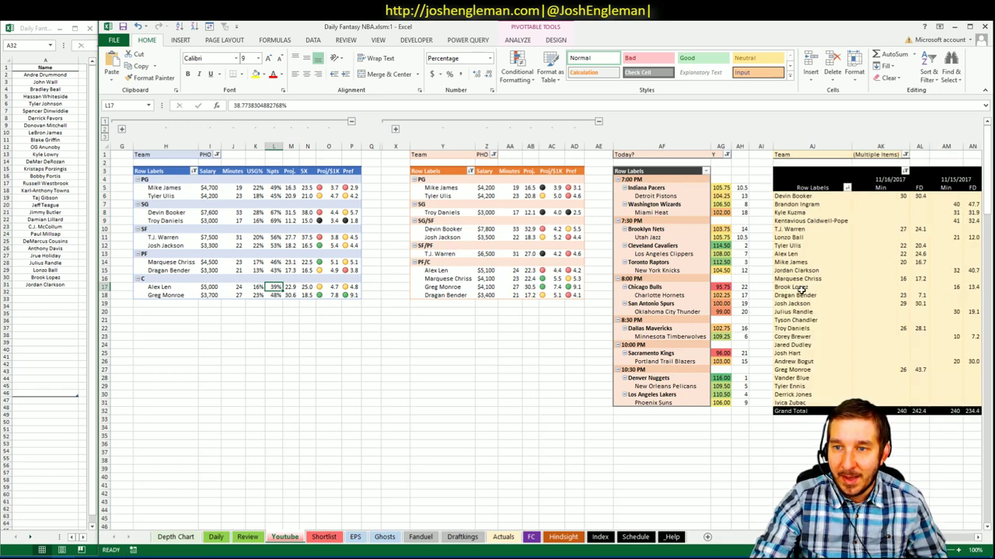
left_click(903, 154)
left_click_drag(899, 199, 900, 224)
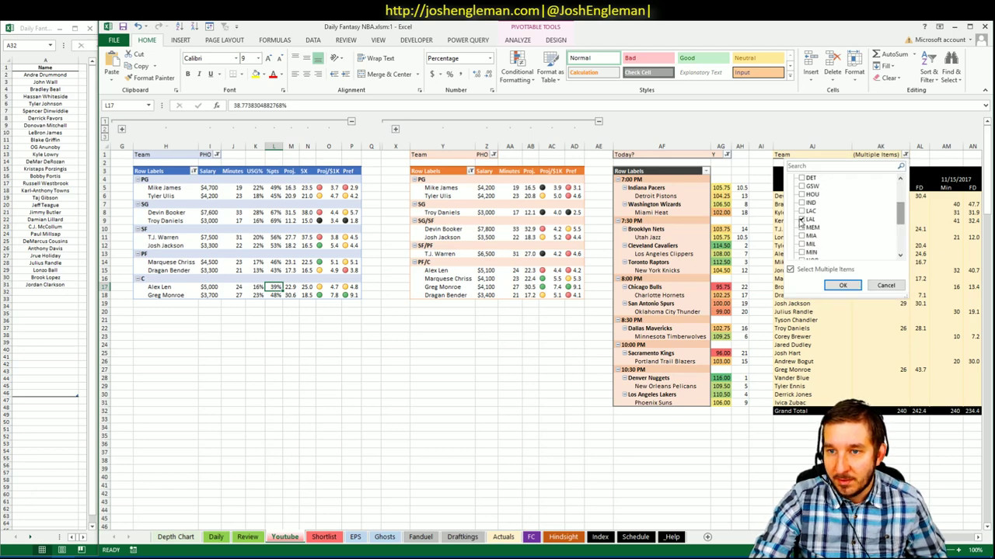
left_click(802, 220)
left_click(842, 285)
left_click(476, 359)
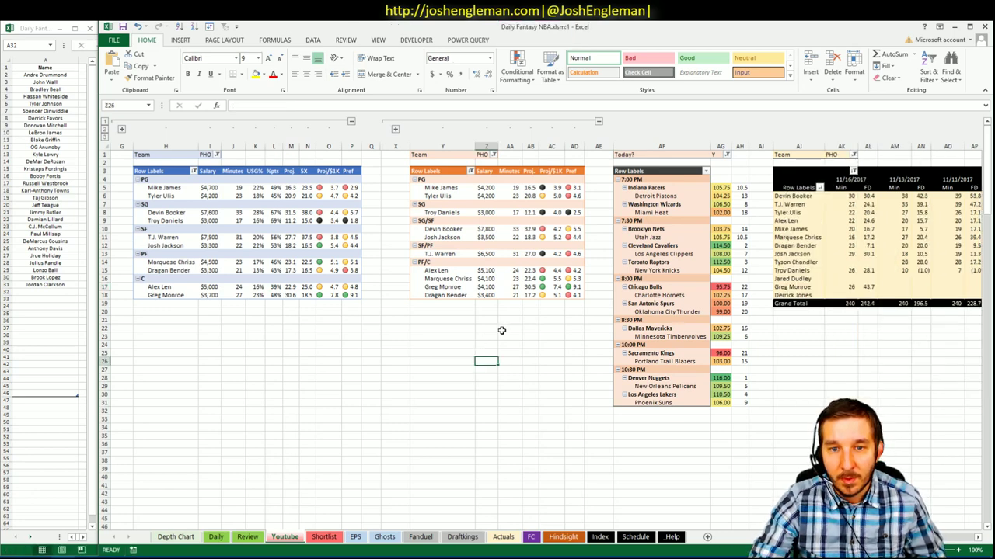
- Enter Greg Monroe in A32 below Jordan Clarkson, then return to the main window
left_click(56, 292)
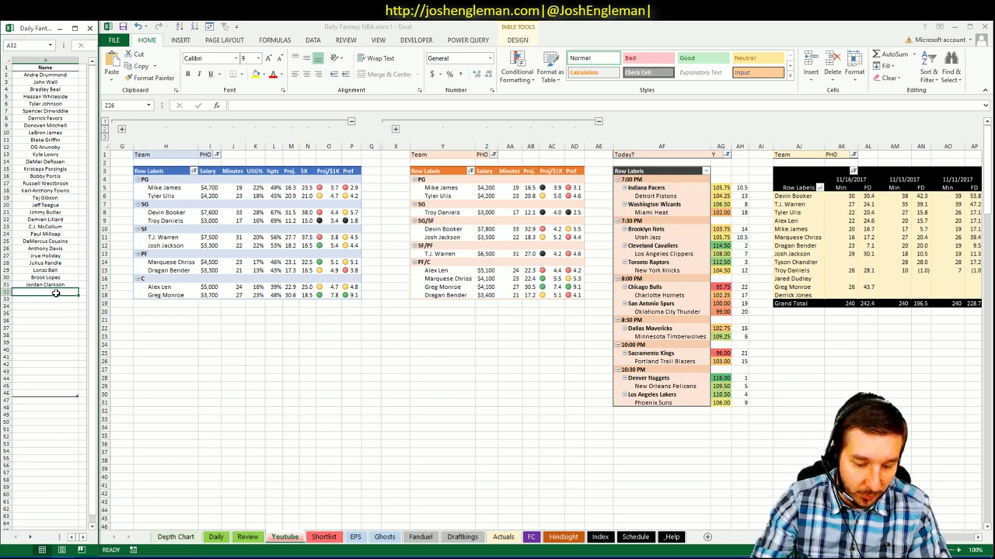
type("Greg Monroe")
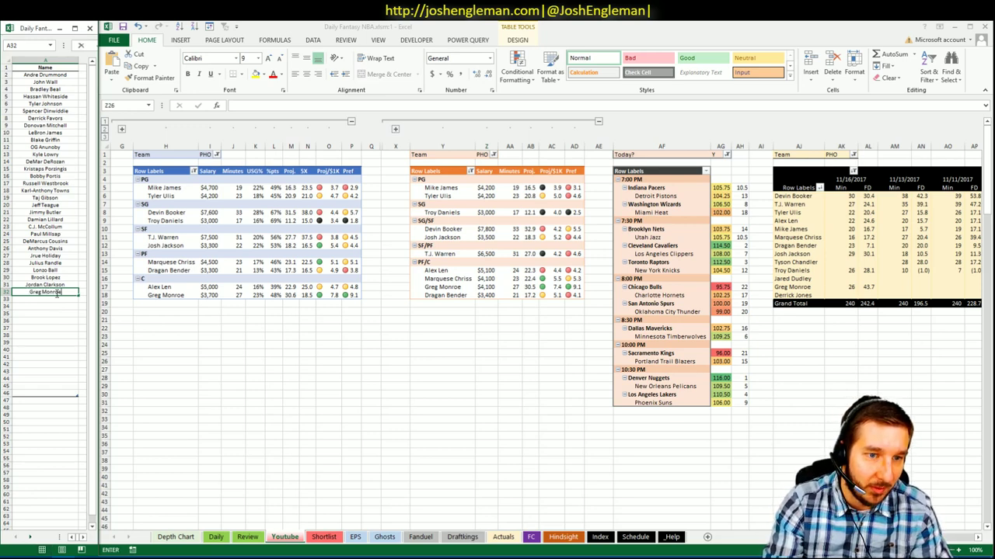
key("Return")
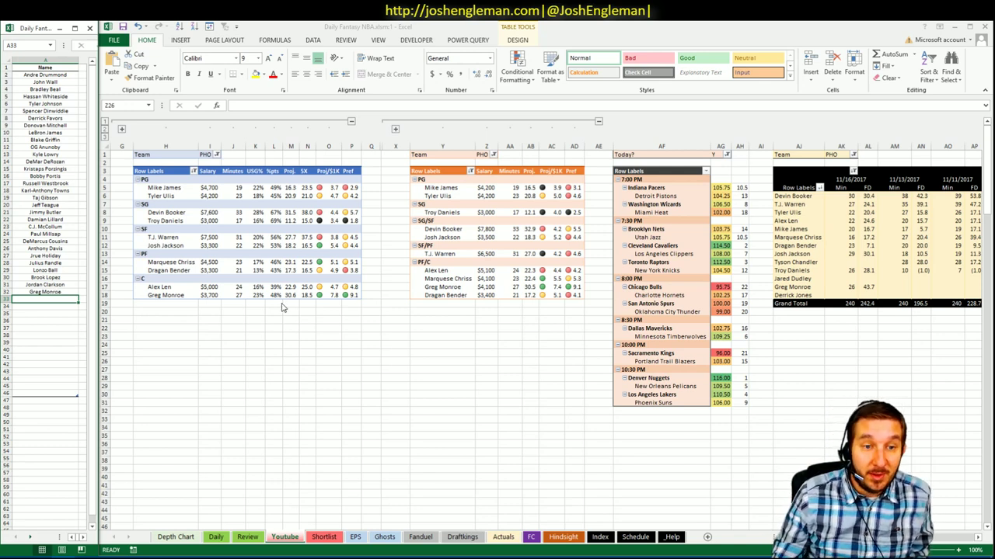
left_click(208, 312)
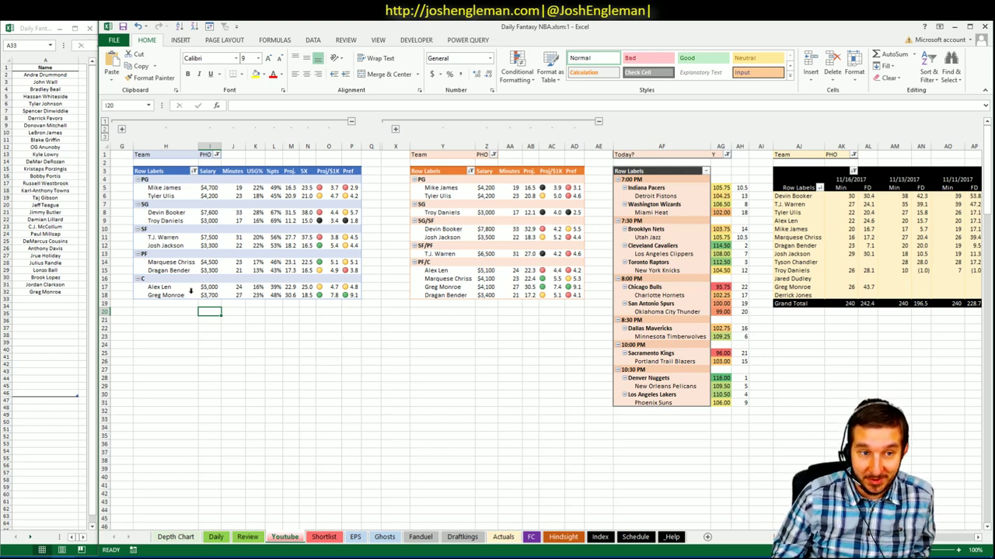
left_click(75, 298)
key("Up")
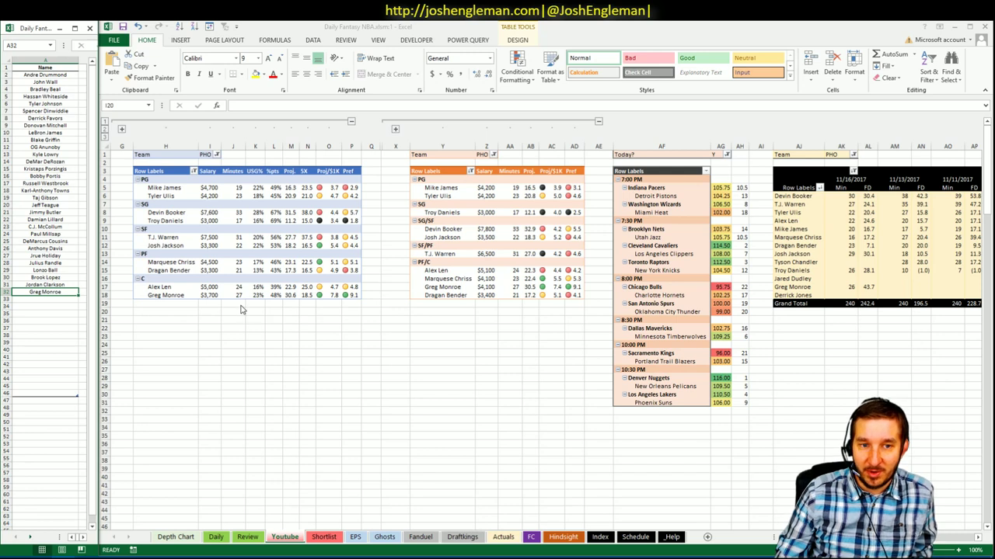
left_click(279, 311)
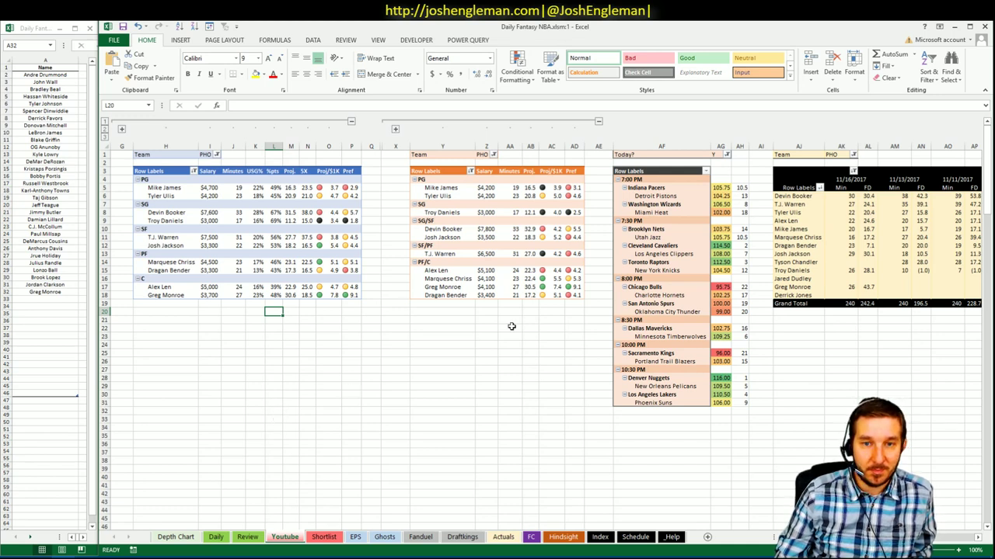
left_click(177, 296)
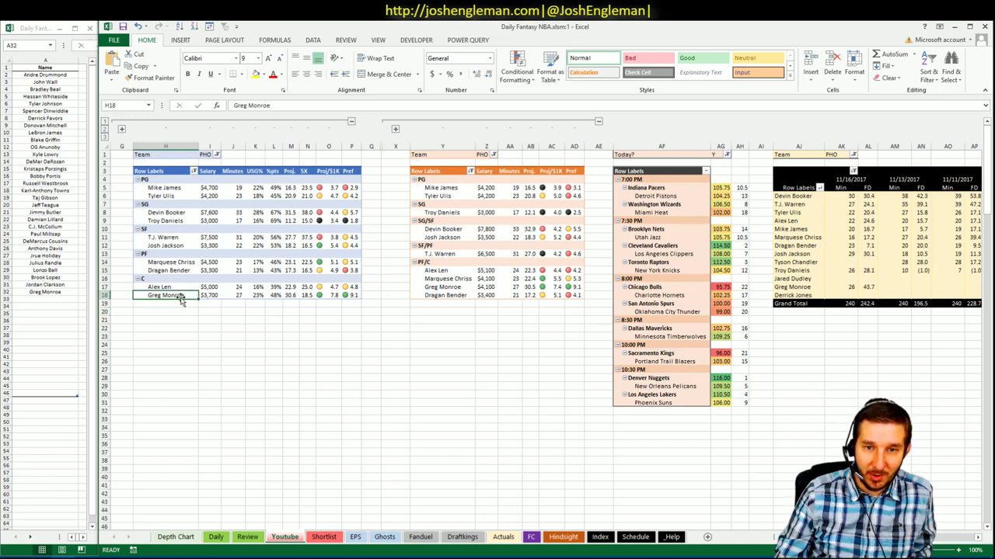
left_click(465, 335)
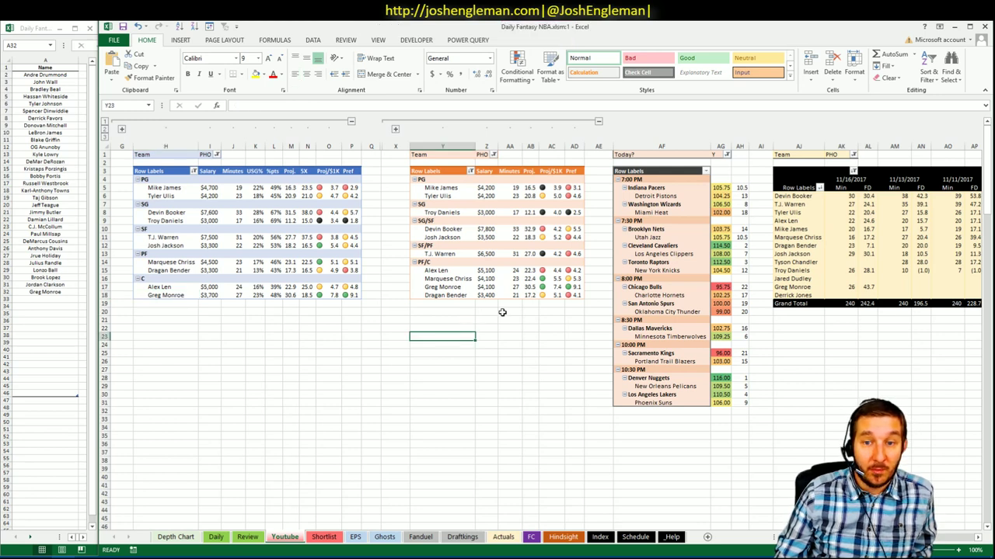
left_click(458, 287)
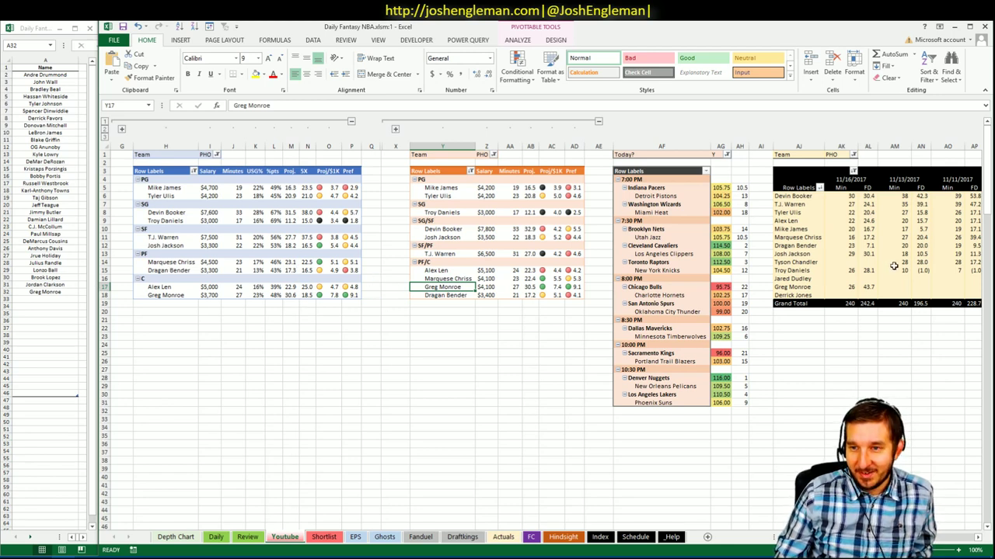
left_click(872, 246)
left_click(233, 302)
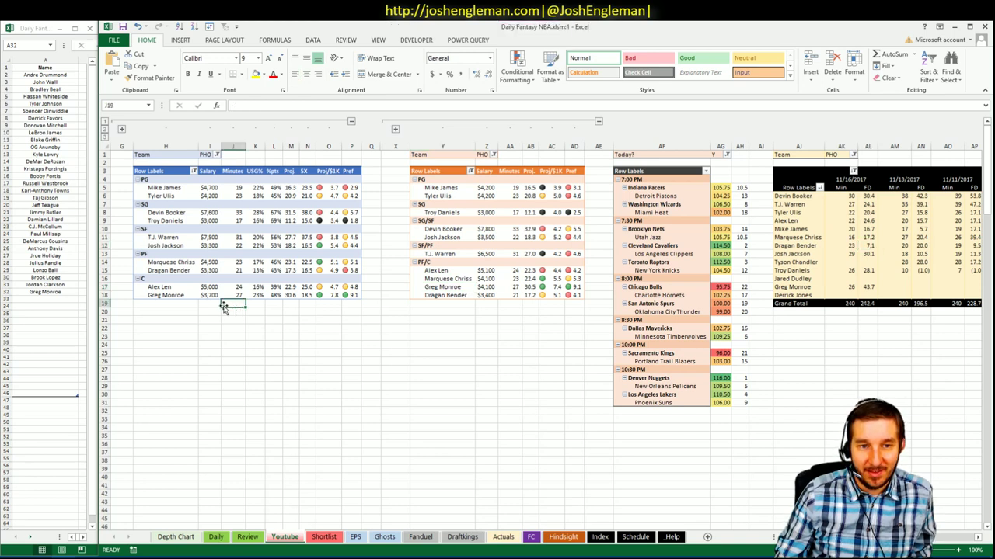
left_click(211, 301)
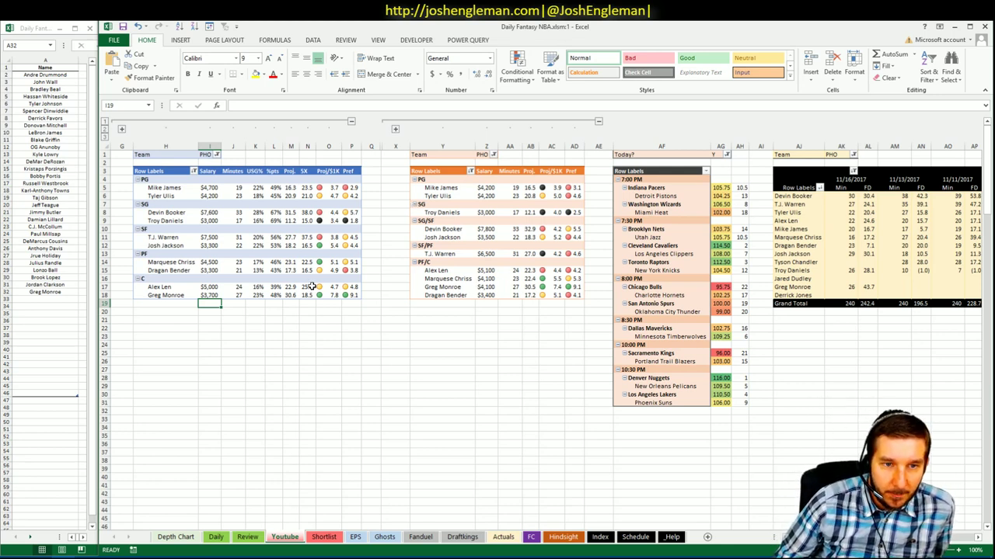
left_click(267, 270)
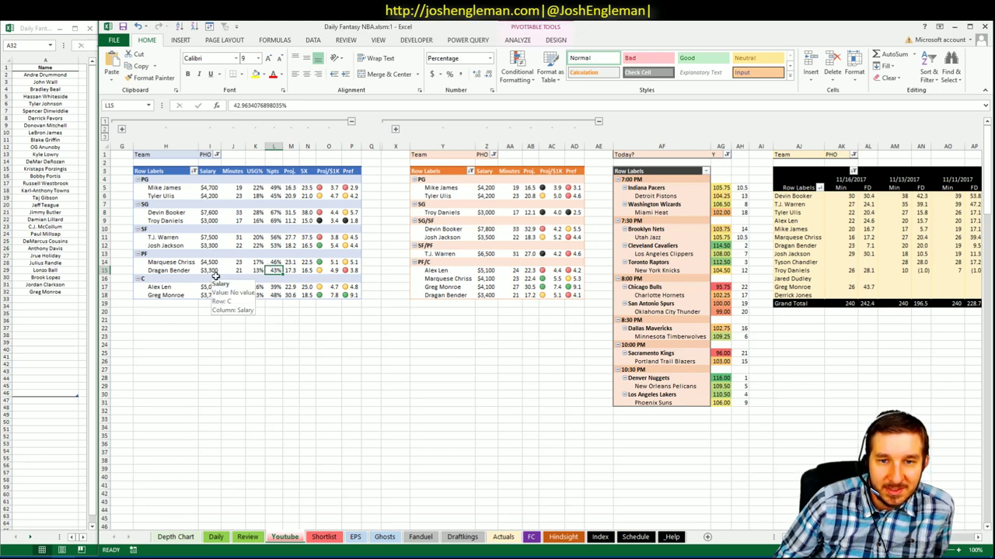
mouse_move(516, 296)
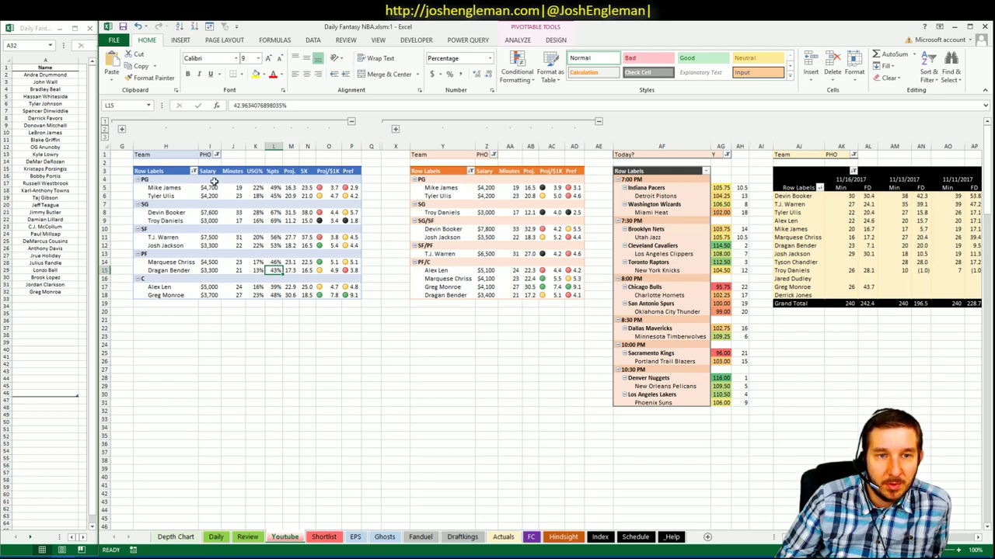
left_click(460, 349)
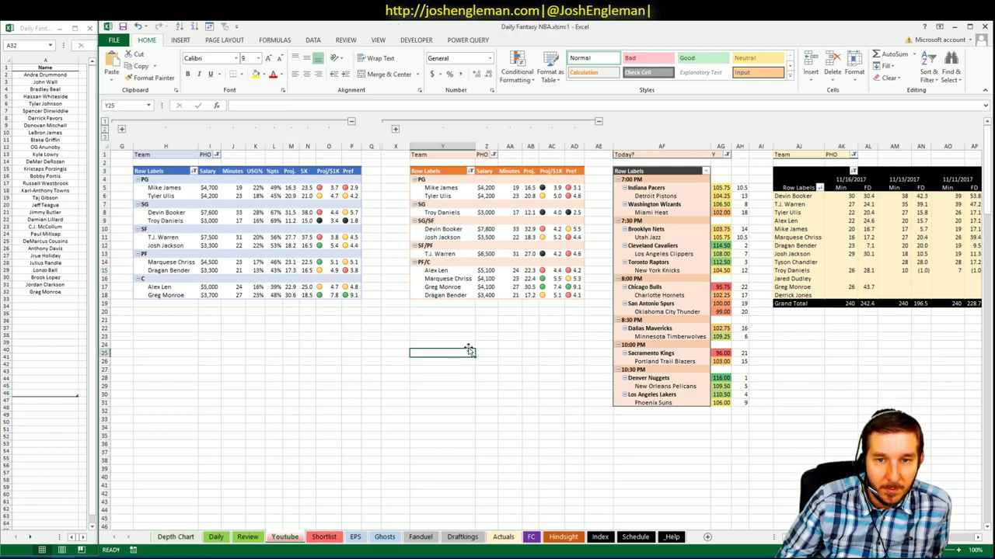
left_click(485, 319)
left_click(439, 288)
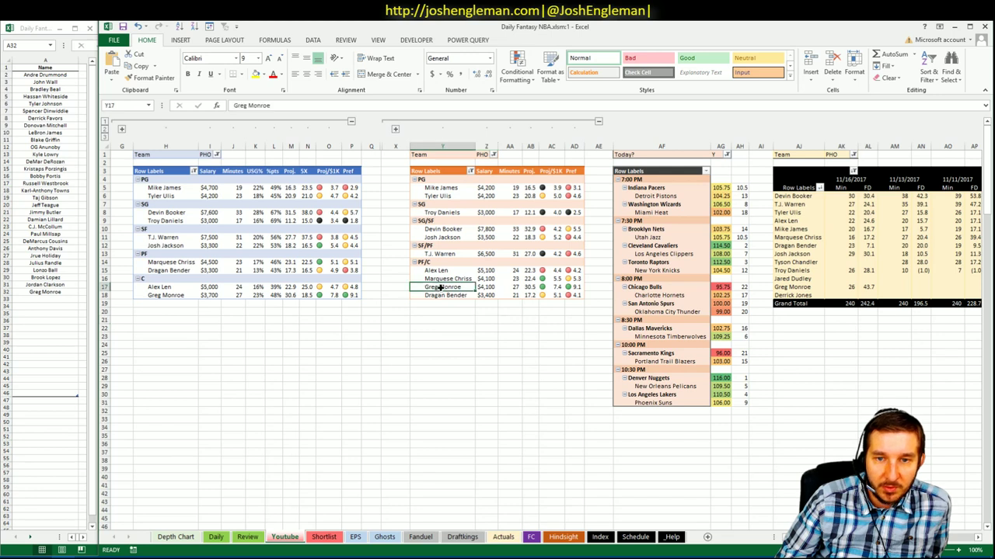
left_click(467, 328)
left_click(490, 311)
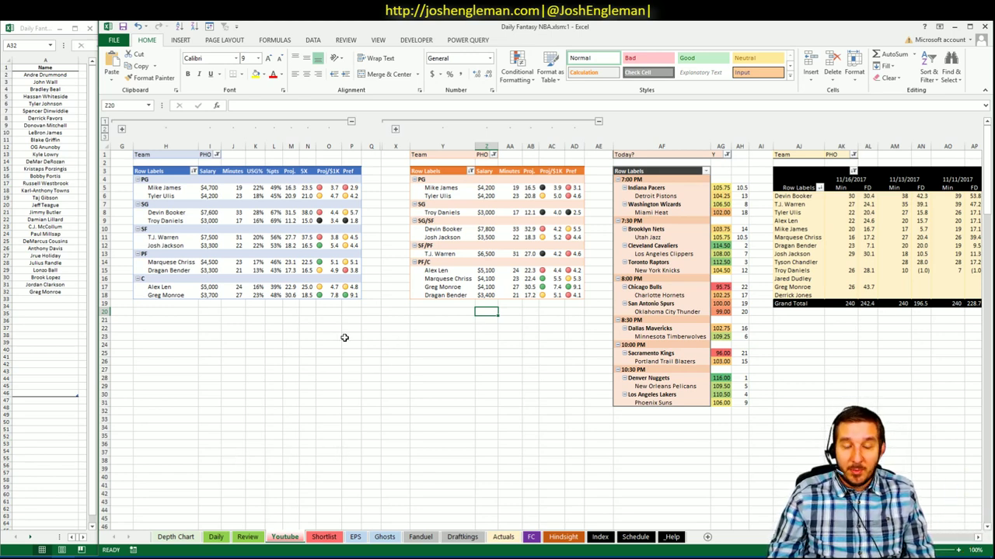
left_click(206, 314)
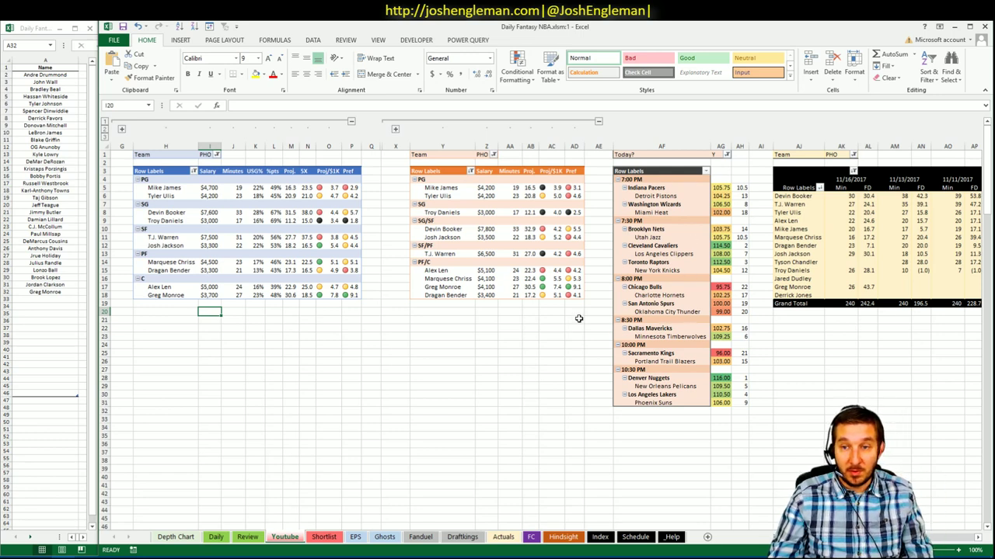
left_click(501, 310)
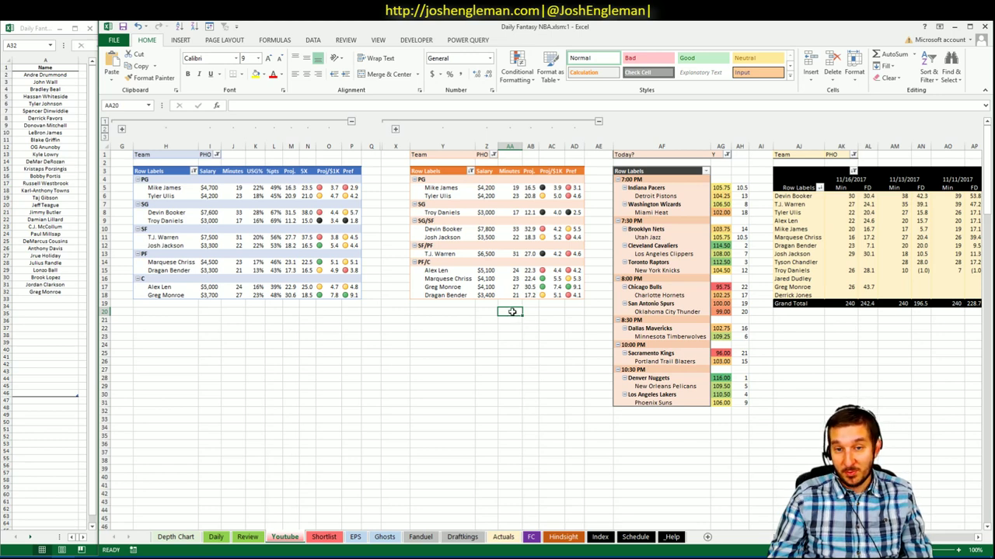
left_click(543, 311)
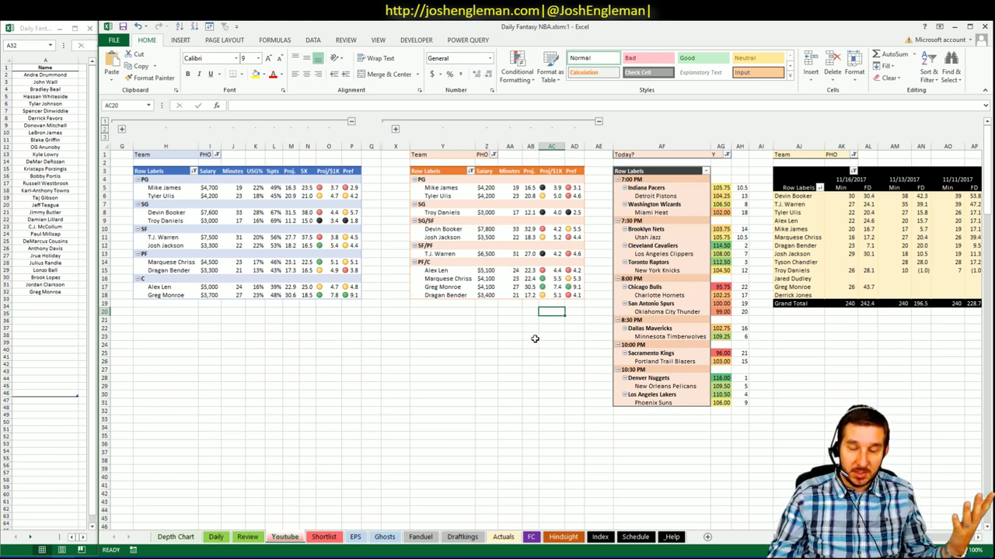
left_click(472, 313)
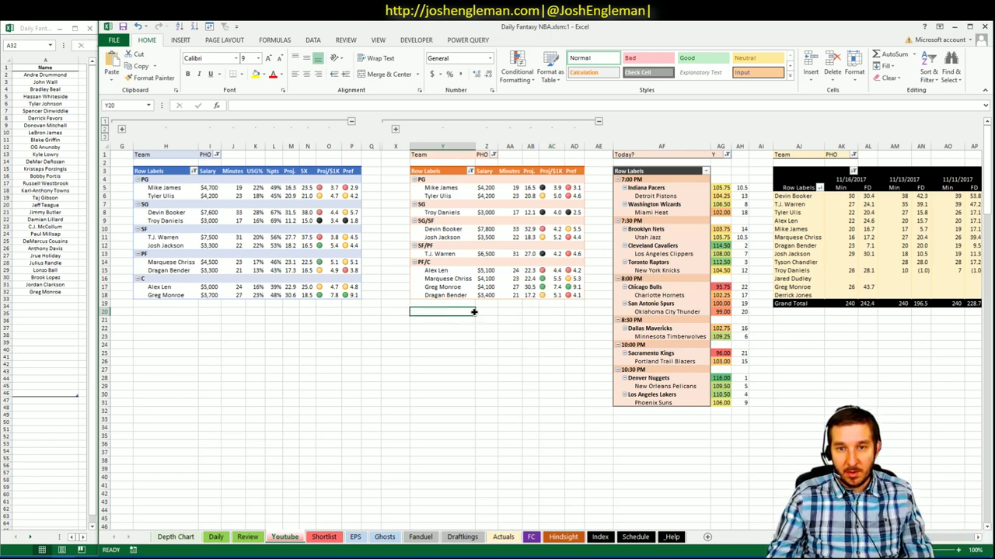
left_click(486, 312)
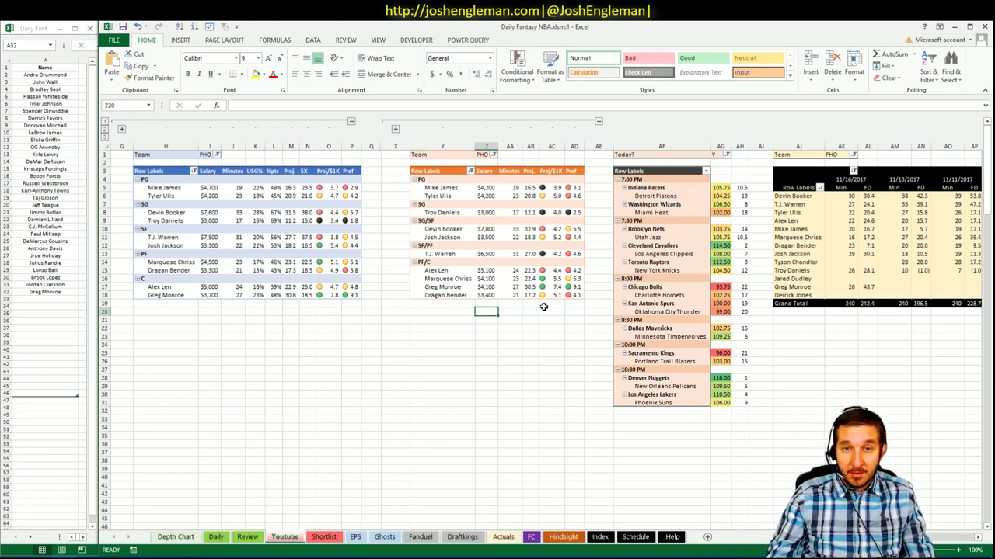
left_click(465, 317)
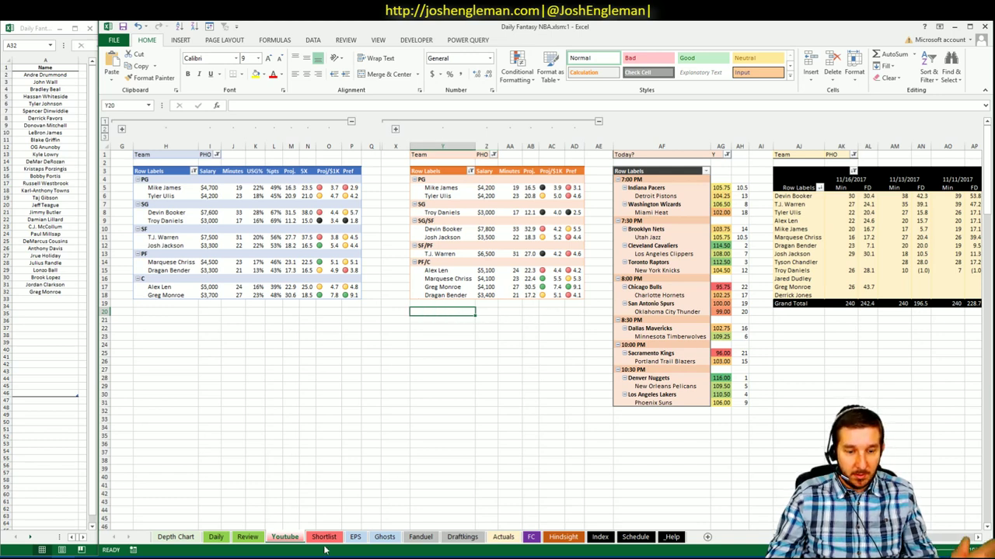